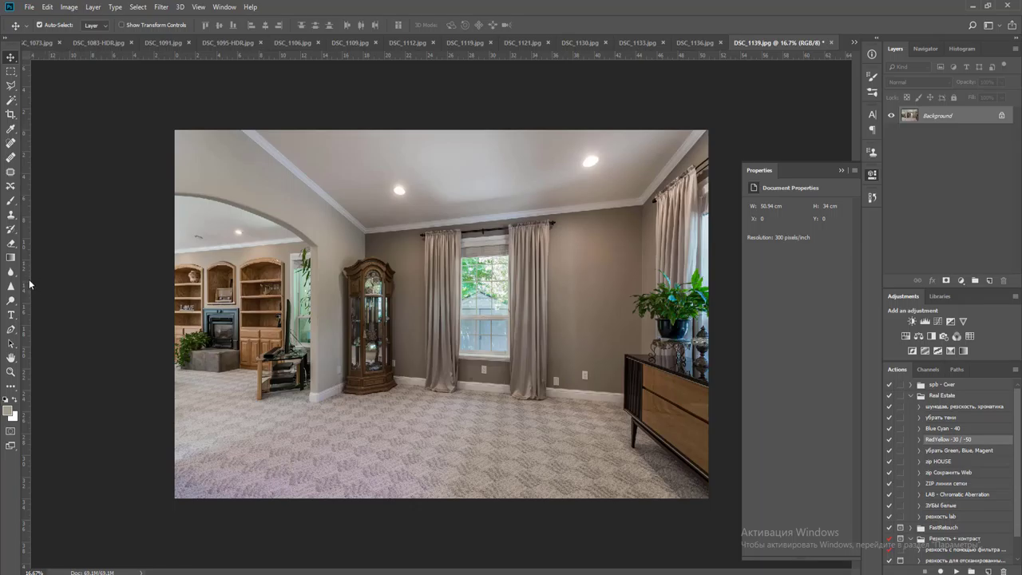
Place a vertical guide at the right wall corner, stretch a duplicate layer's lower-right corner slightly outward to match it, and merge down
drag(27, 283, 647, 294)
key(ctrl+j)
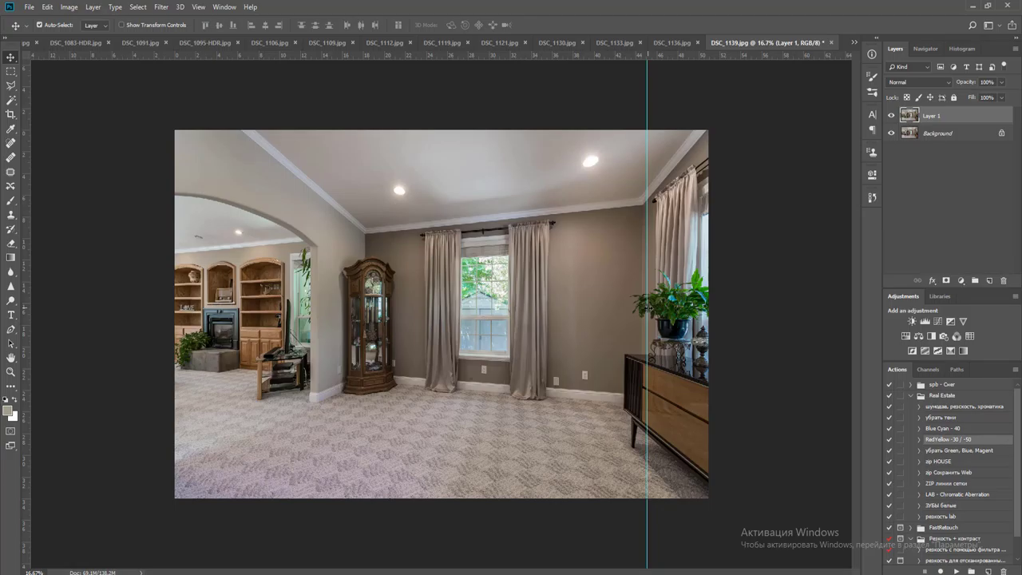
key(ctrl+t)
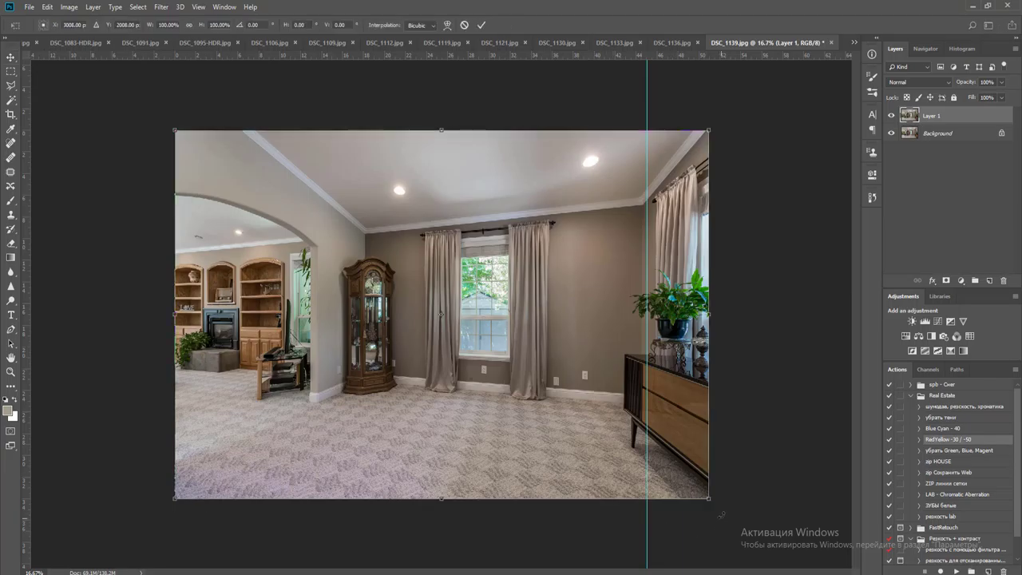
drag(710, 499, 714, 502)
key(Return)
key(ctrl+e)
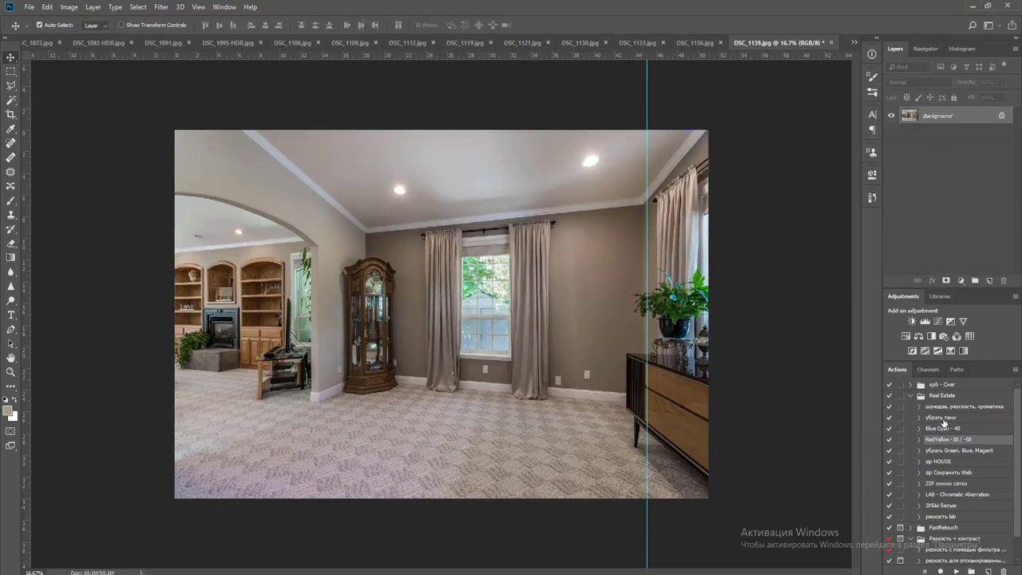
Run the "убрать тени" action, reduce the resulting layer's opacity to about 73%, and merge it into the background
click(944, 419)
click(956, 570)
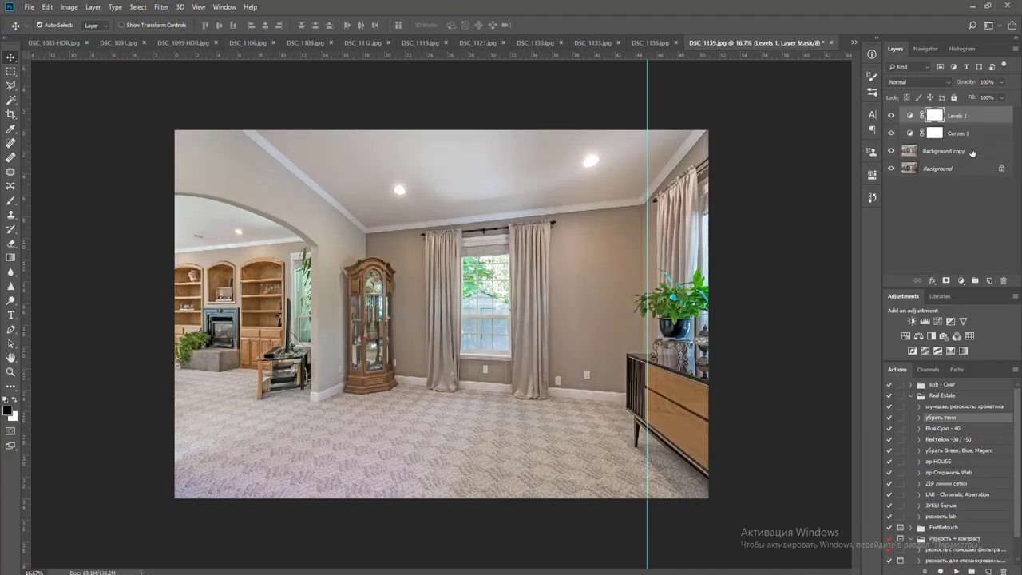
click(1002, 81)
drag(1001, 95, 988, 100)
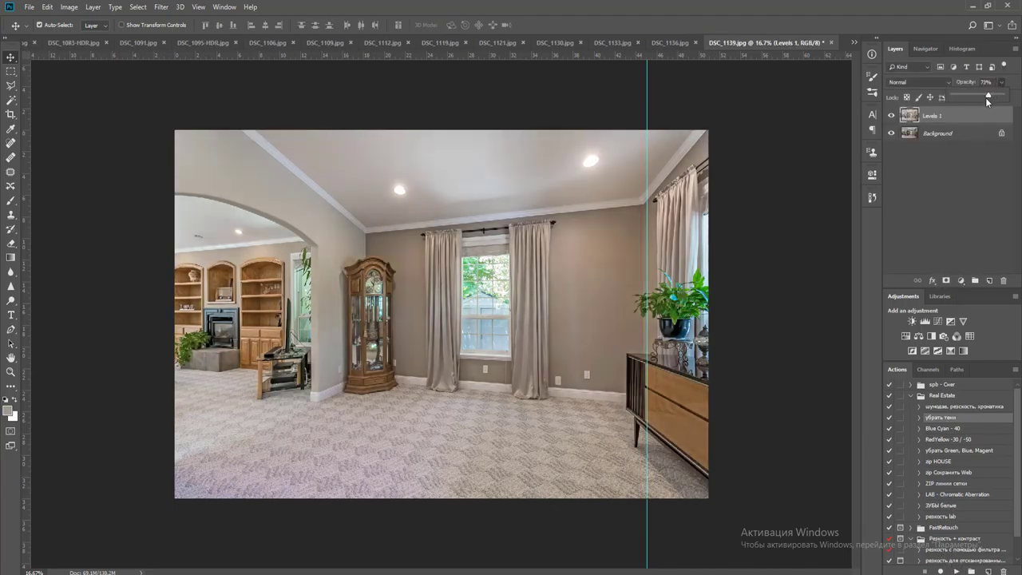
key(ctrl+e)
Close DSC_1139.jpg, saving the changes
key(ctrl+w)
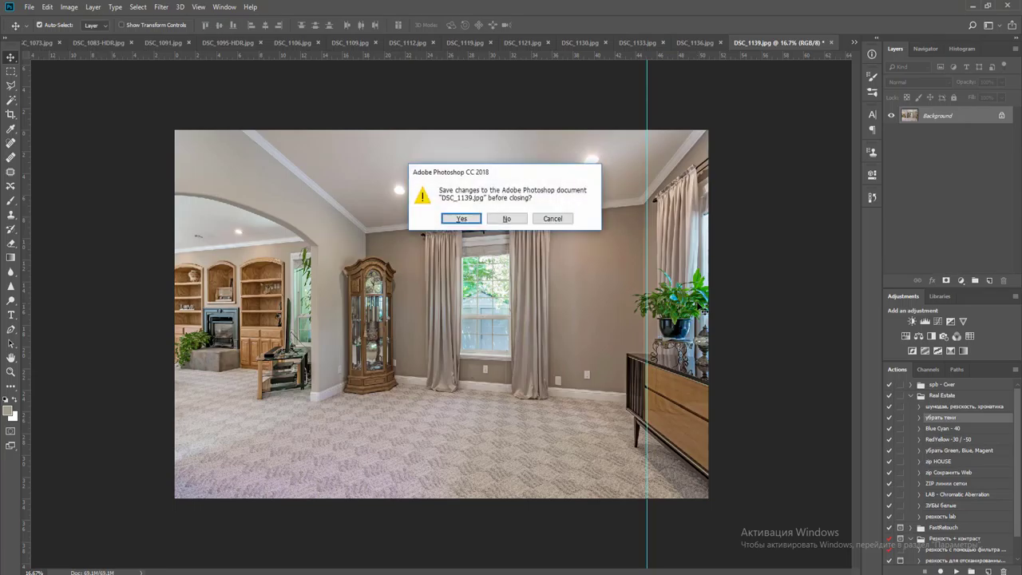
key(Return)
key(Return)
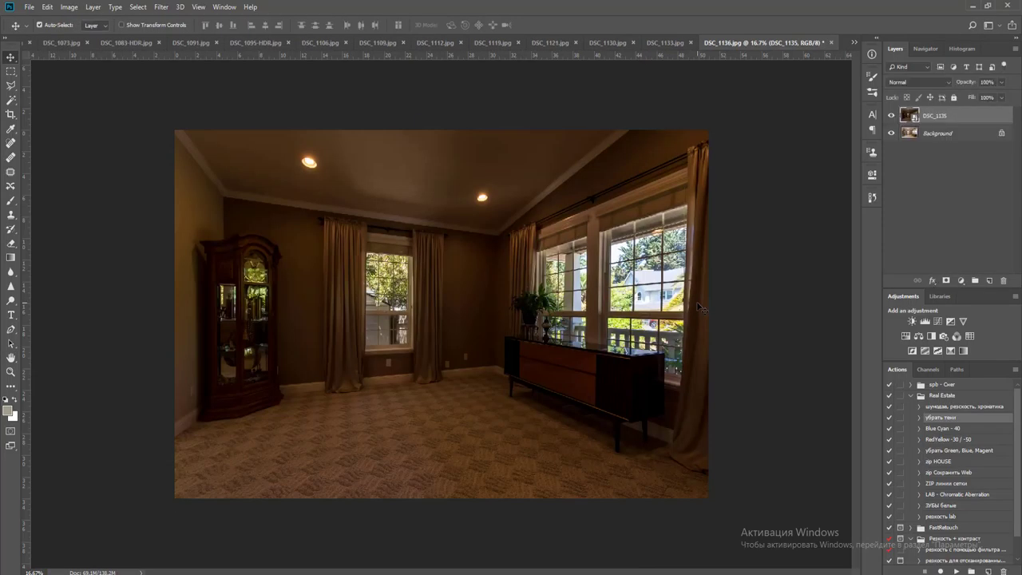
Add a black mask to the DSC_1135 layer in DSC_1136.jpg and set the brush to size 500 with 43% opacity
alt+click(947, 280)
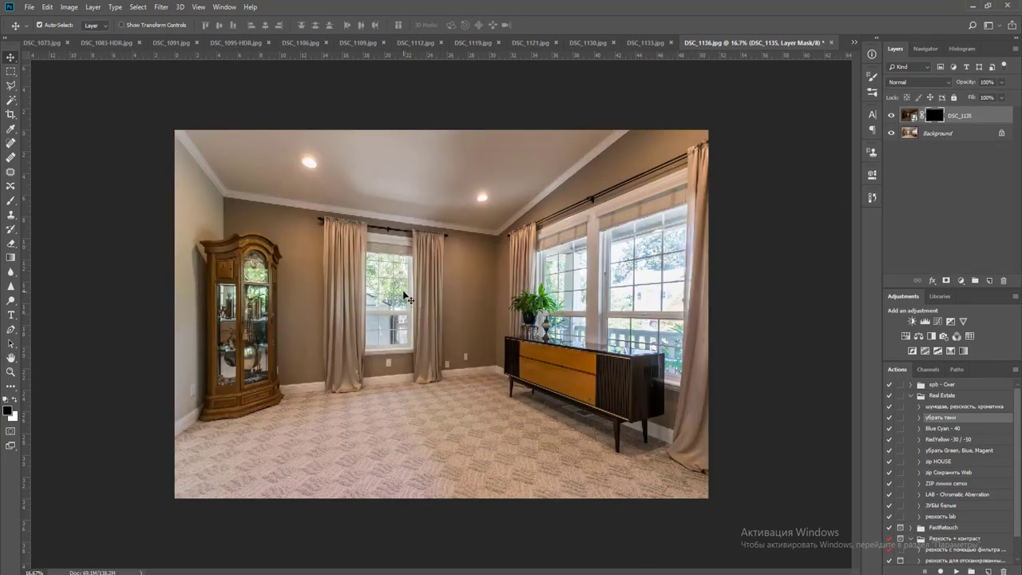
key(b)
key(bracketleft)
key(bracketleft)
key(bracketleft)
key(bracketleft)
key(bracketleft)
key(bracketleft)
key(bracketleft)
key(bracketleft)
key(bracketleft)
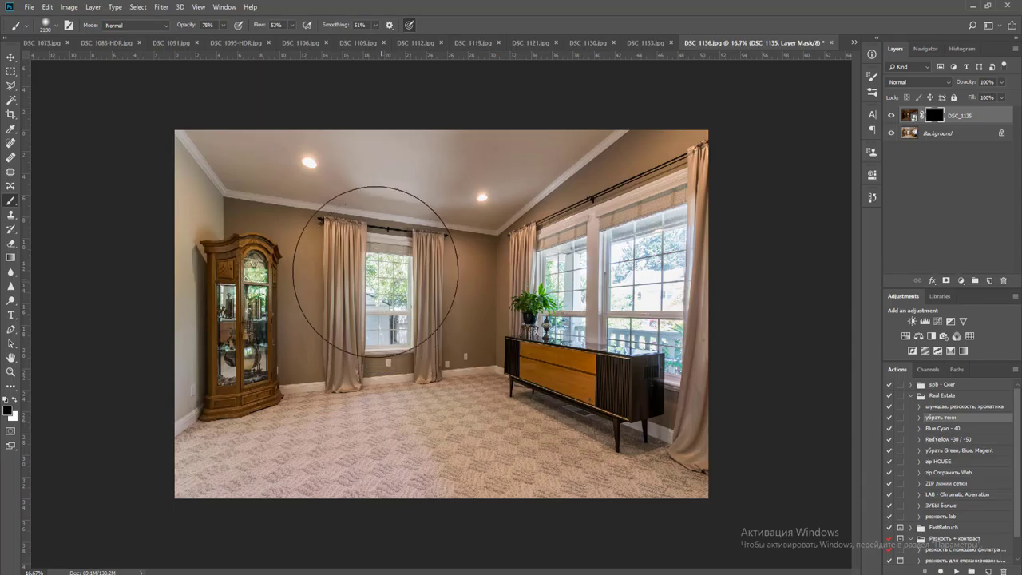
click(223, 26)
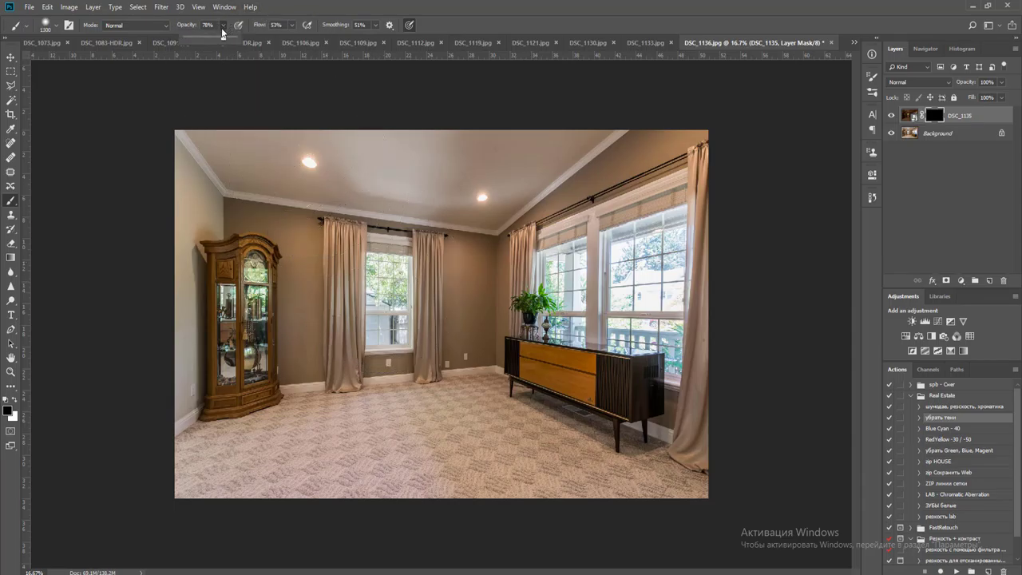
key(bracketleft)
key(bracketleft)
key(bracketleft)
key(bracketleft)
key(bracketleft)
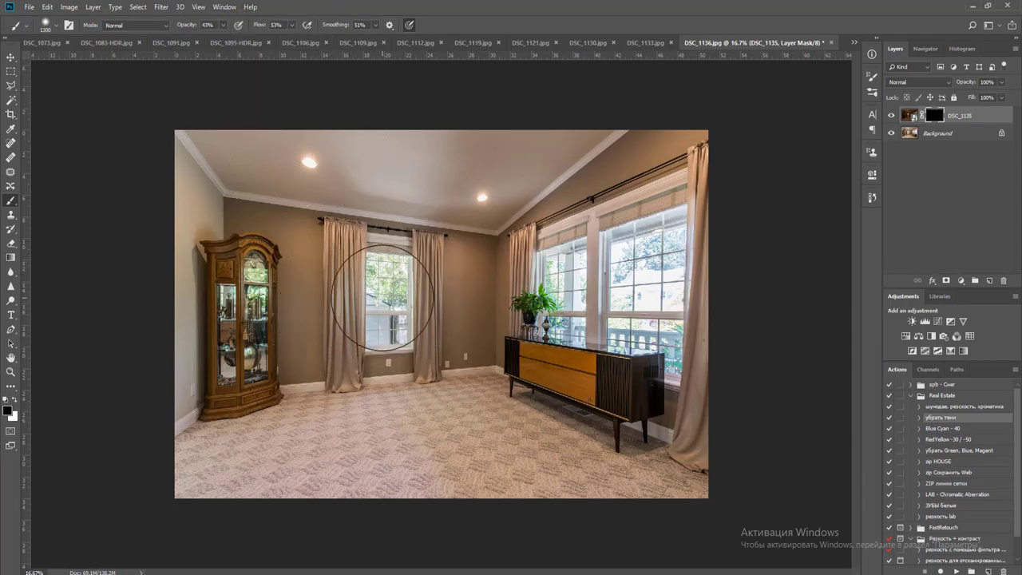
key(bracketleft)
key(bracketleft)
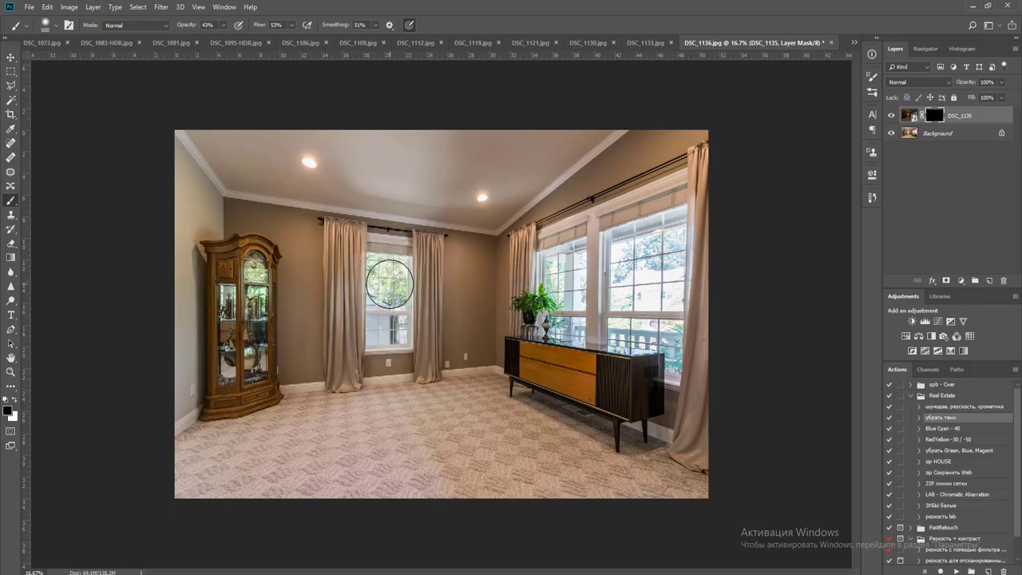
Paint white on the mask over the back window and the large side windows, enlarging the brush to 700, to reveal the darker exposure
drag(391, 283, 384, 288)
drag(382, 331, 392, 326)
key(bracketright)
key(bracketright)
drag(563, 270, 567, 323)
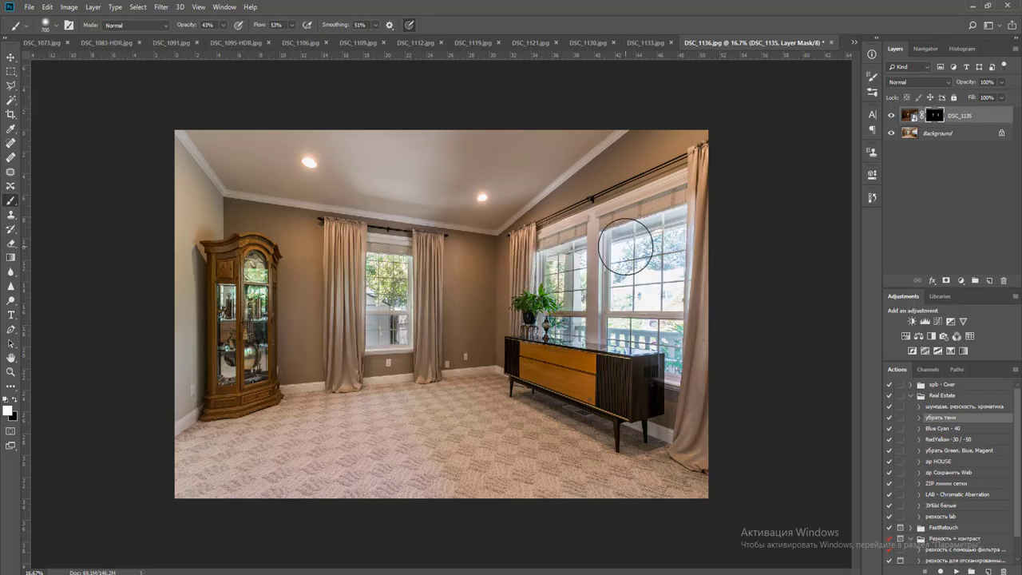
mouse_move(628, 247)
mouse_down()
mouse_move(672, 230)
mouse_move(674, 369)
mouse_move(659, 339)
mouse_move(638, 322)
mouse_move(627, 329)
mouse_move(653, 326)
mouse_move(656, 266)
mouse_move(655, 281)
mouse_move(631, 285)
mouse_move(644, 284)
mouse_move(649, 265)
mouse_move(624, 235)
mouse_move(678, 232)
mouse_up()
Paint black on the mask over the right curtain with a size 300 brush, and merge the layer down
key(bracketleft)
key(bracketleft)
key(bracketleft)
key(bracketleft)
key(x)
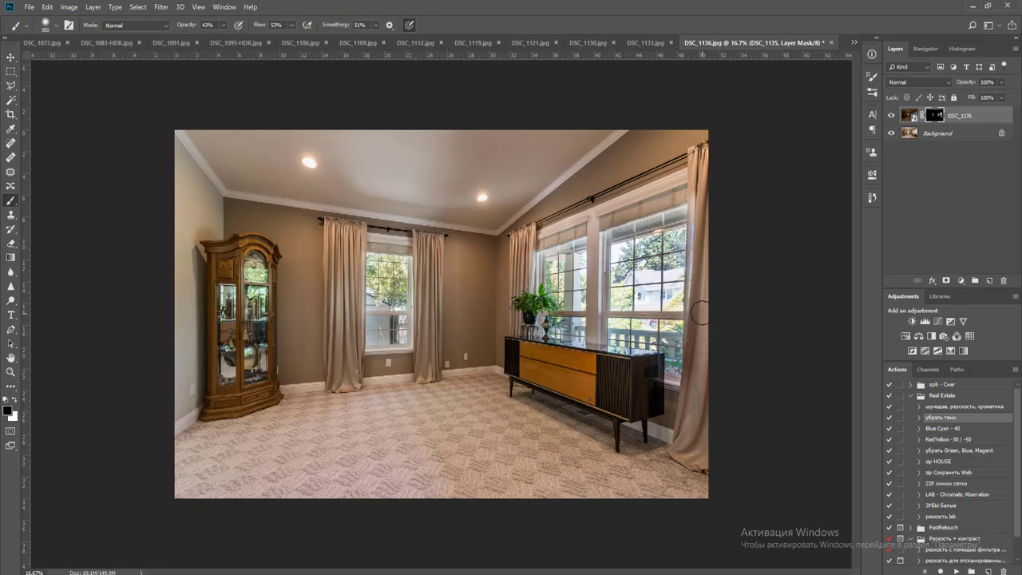
mouse_move(699, 311)
mouse_down()
mouse_move(692, 382)
mouse_move(701, 305)
mouse_move(702, 388)
mouse_up()
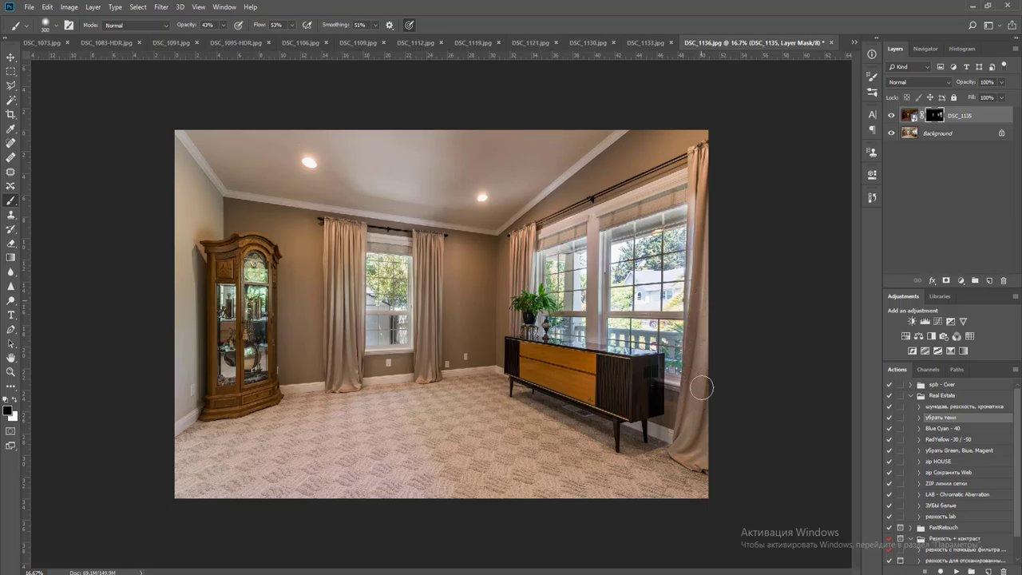
key(ctrl+e)
Run the "RedYellow -30 / -50" action and set the resulting layer's opacity to 76%
click(983, 441)
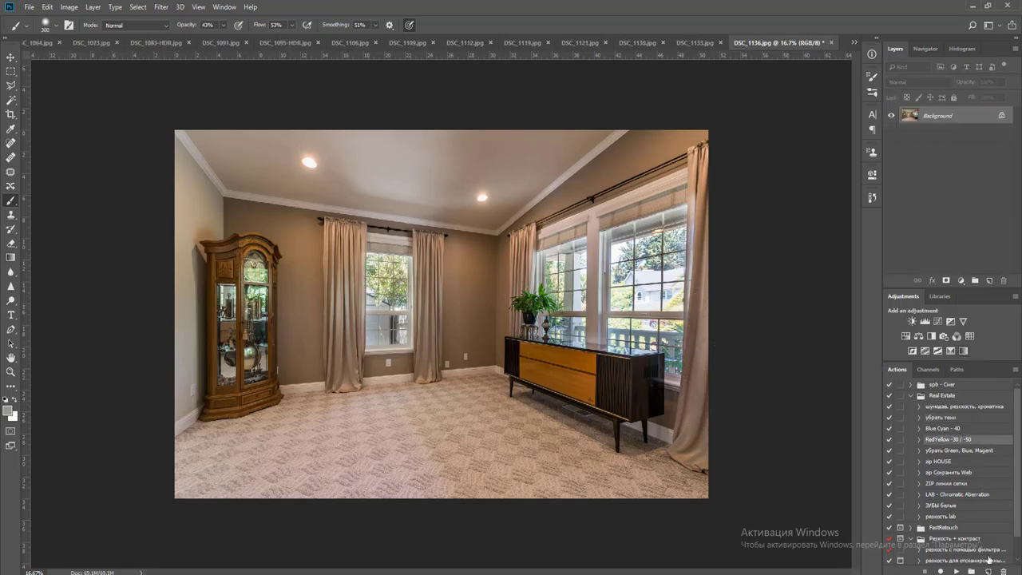
click(956, 572)
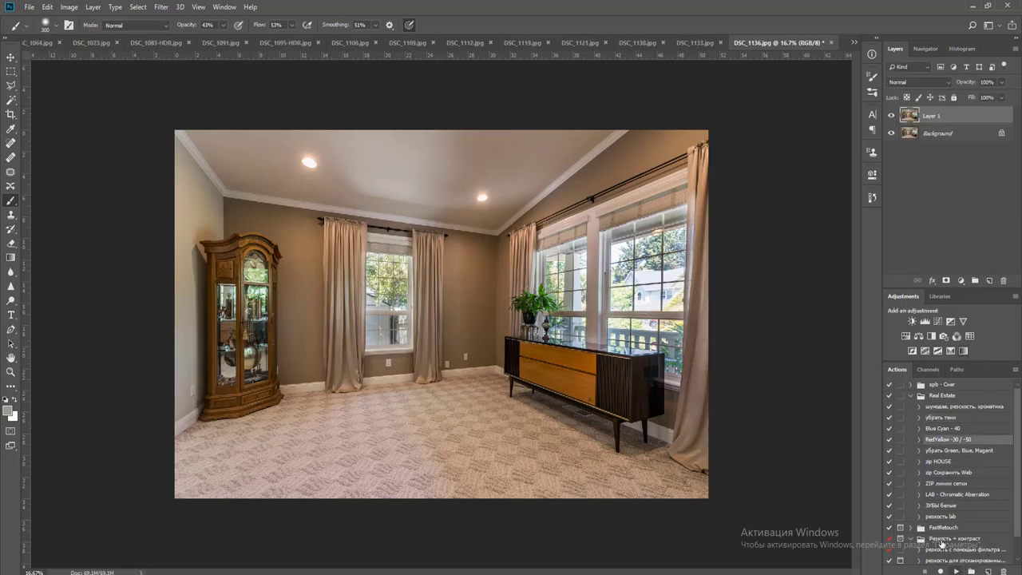
click(1002, 82)
Add a mask to the desaturated layer, paint black over the sideboard with an enlarged brush to restore its colour, and merge down
click(945, 281)
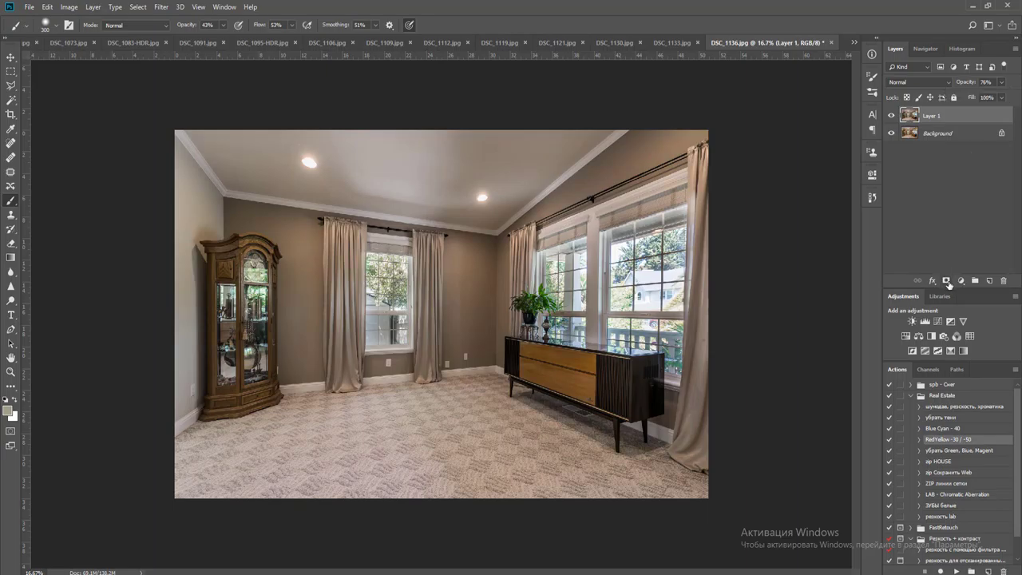
click(945, 281)
key(x)
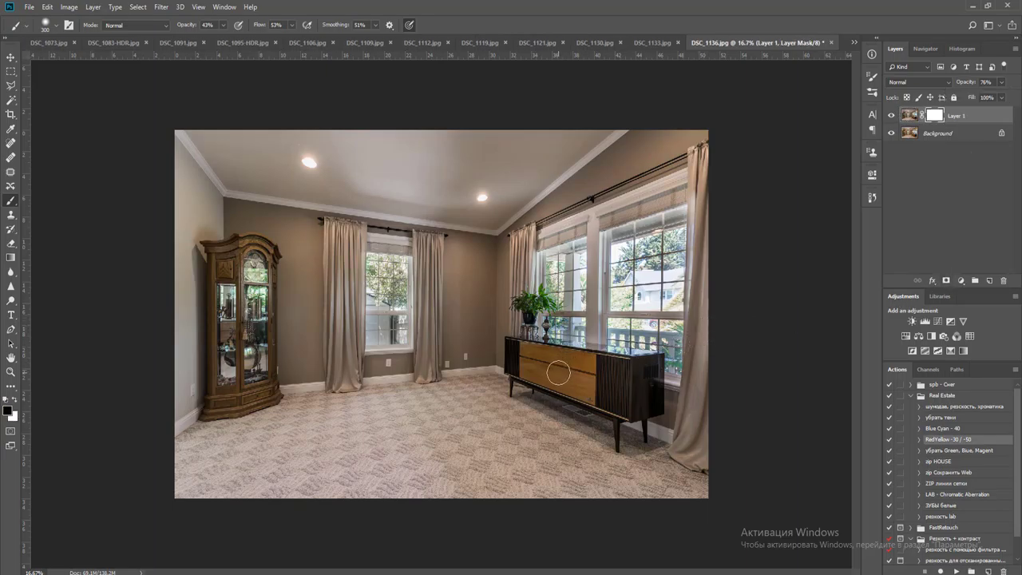
key(bracketright)
key(bracketright)
key(bracketright)
key(bracketright)
key(bracketright)
key(bracketright)
drag(657, 399, 541, 373)
key(ctrl+e)
Check the verticals at the back window's right curtain with a temporary vertical guide
key(v)
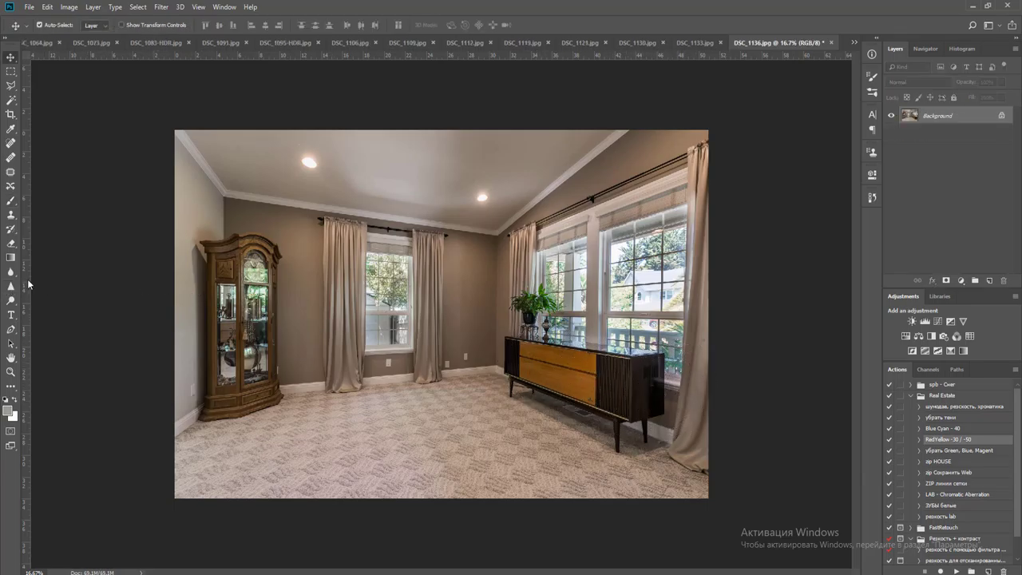
drag(32, 276, 418, 264)
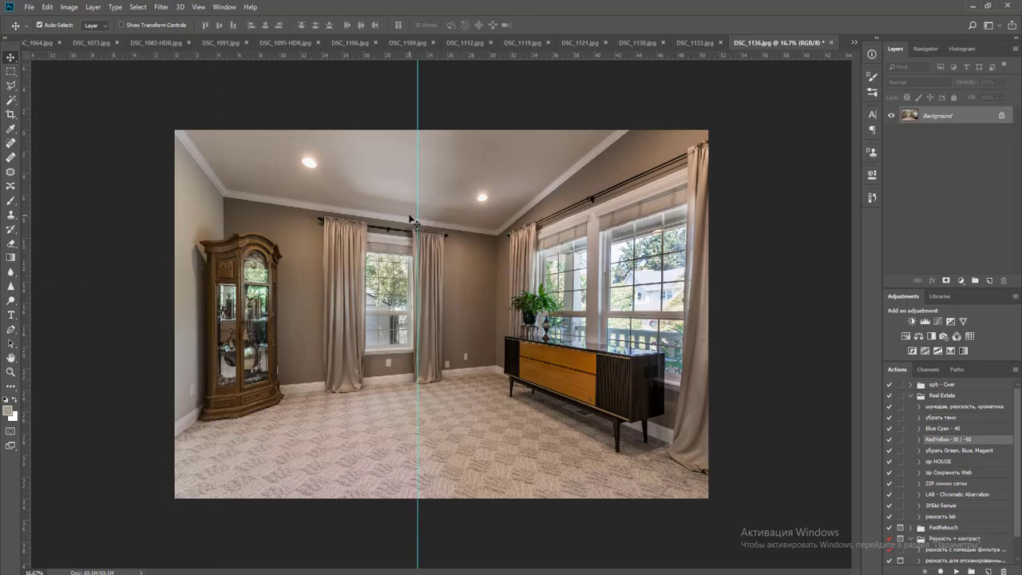
drag(418, 222, 26, 255)
Lighten the back wall with the Dodge tool at midtones and 18% exposure, reducing the brush size
key(o)
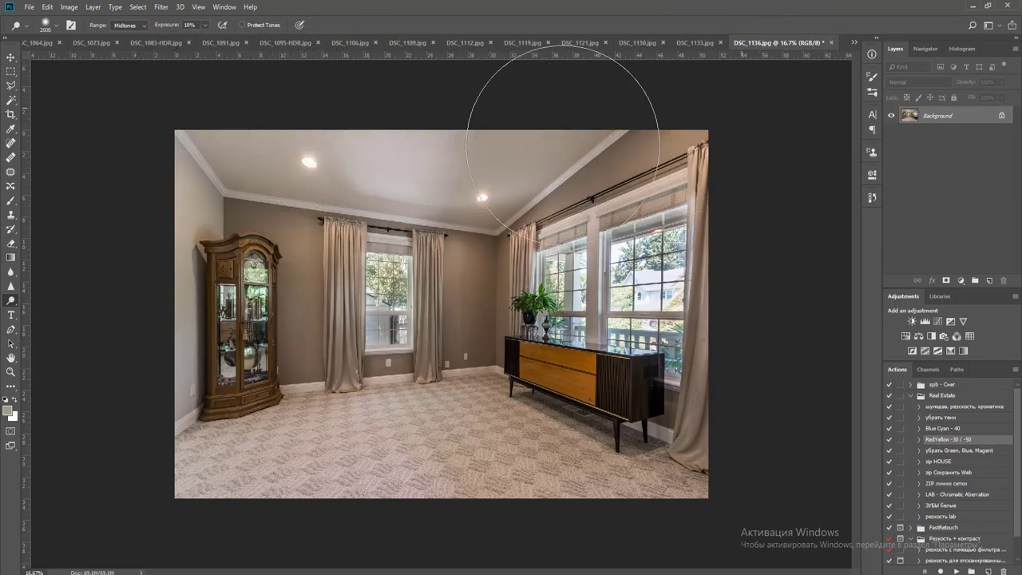
click(474, 246)
key(bracketleft)
key(bracketleft)
key(bracketleft)
key(bracketleft)
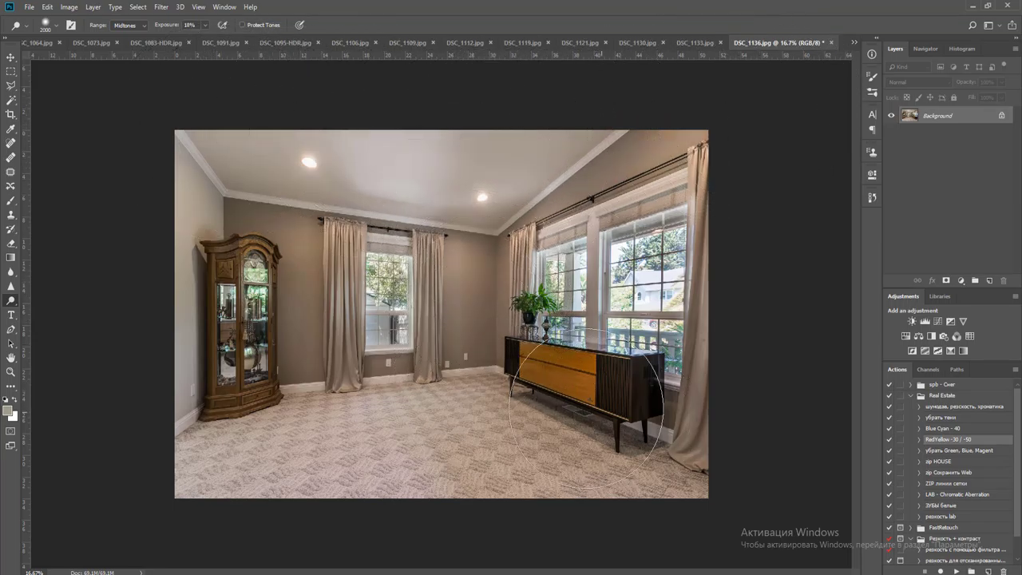
Brighten the photo with a Levels adjustment, lowering the white input level to about 225, and merge it down
click(923, 319)
drag(848, 284, 839, 284)
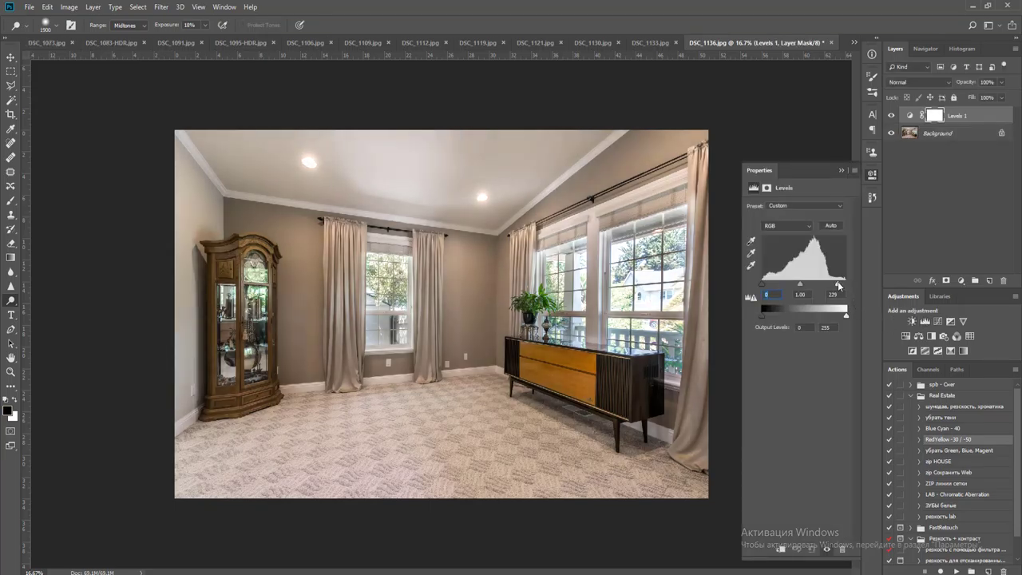
key(ctrl+e)
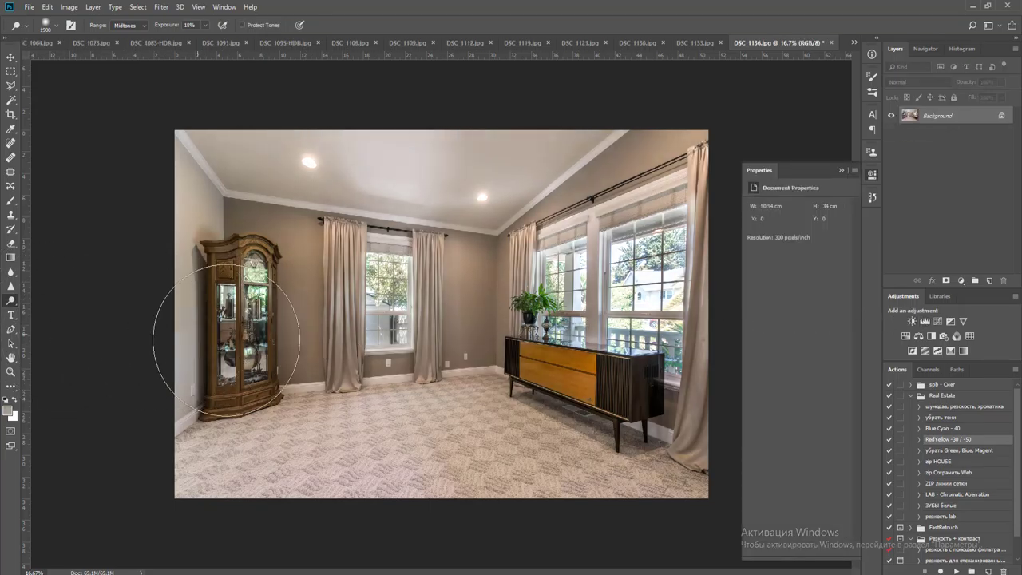
Place a vertical guide at the sideboard's right end, skew a duplicate layer's lower-right corner outward by 0.77°, and merge it down
key(v)
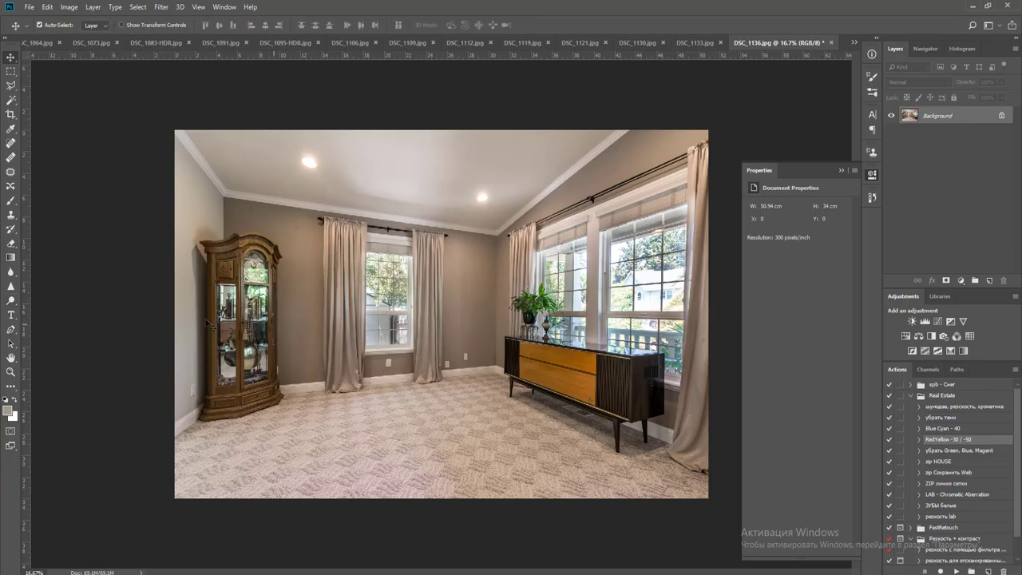
drag(27, 299, 666, 328)
key(ctrl+j)
key(ctrl+t)
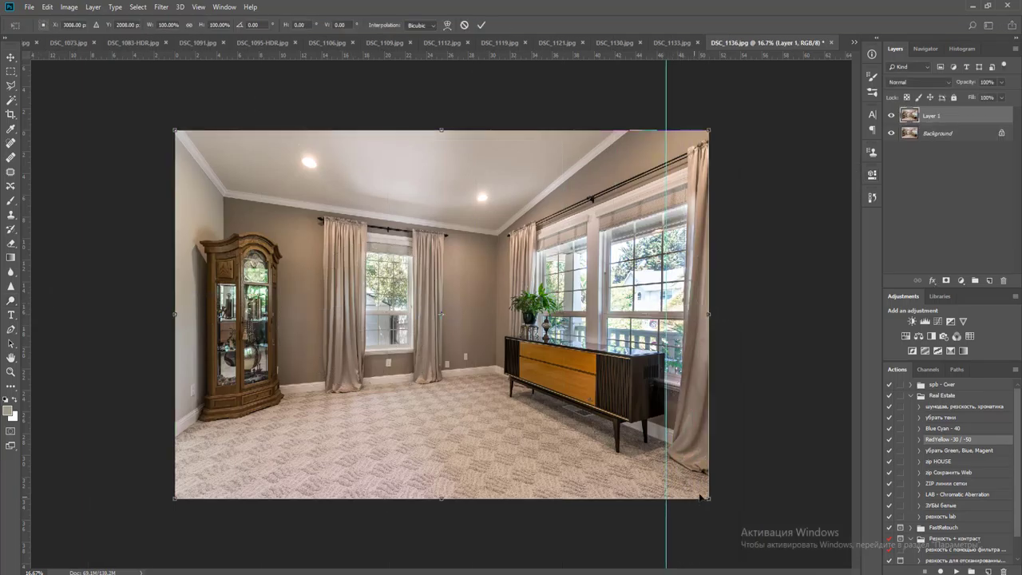
mouse_move(711, 497)
mouse_down()
mouse_move(725, 479)
mouse_move(715, 498)
mouse_up()
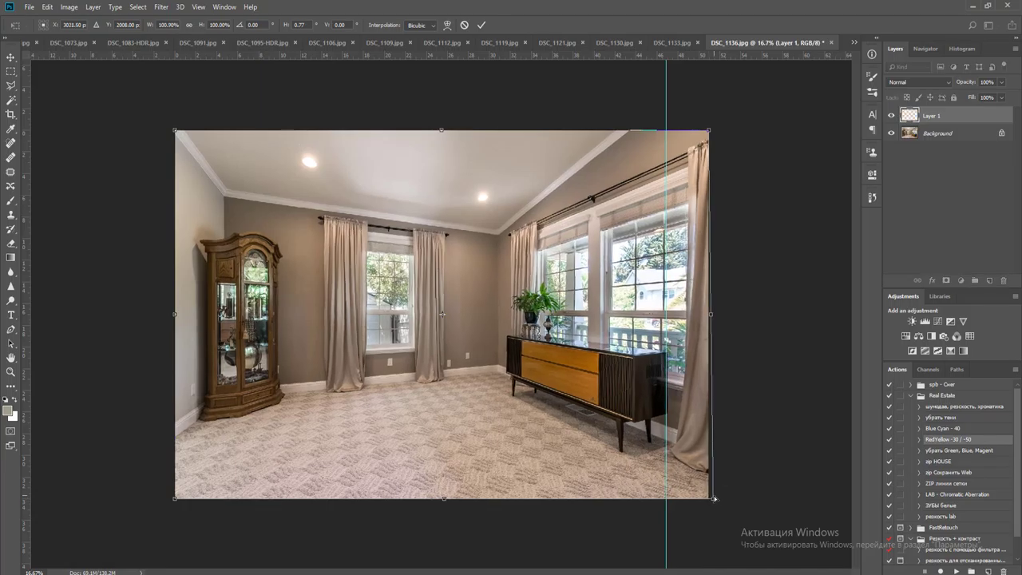
key(Return)
key(ctrl+e)
Save DSC_1136.jpg and close it
key(ctrl+s)
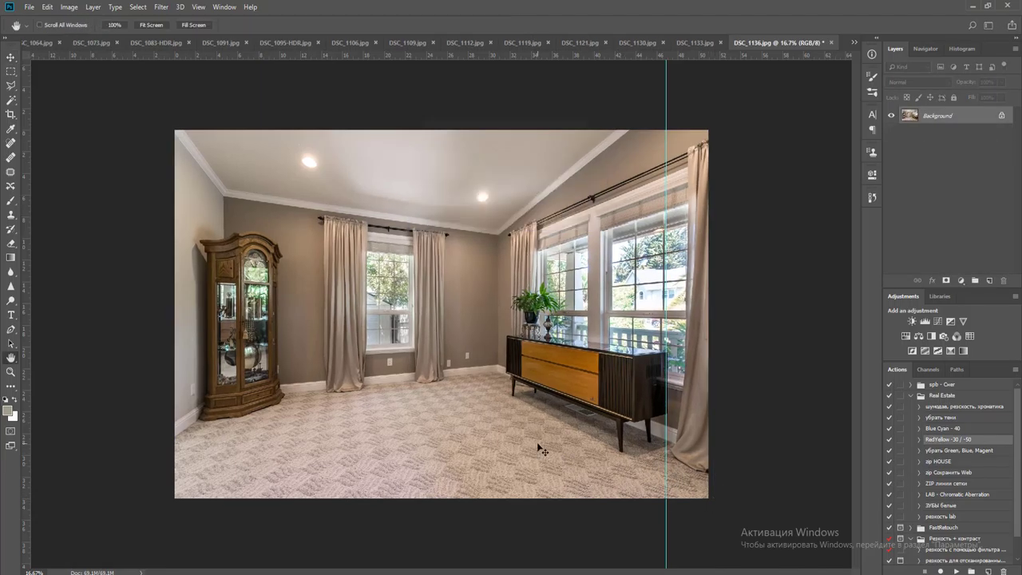
key(Return)
key(ctrl+w)
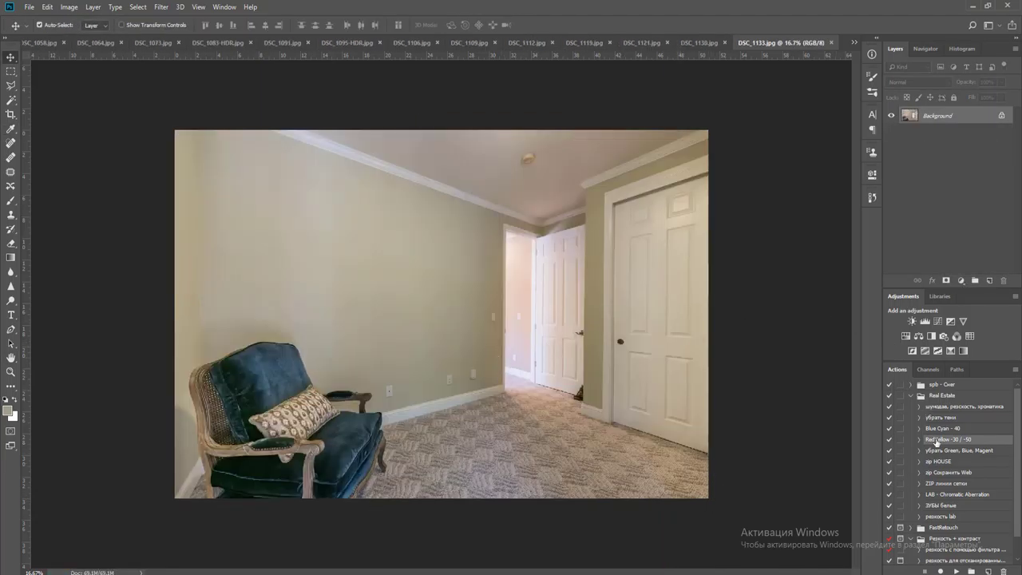
Apply the "RedYellow -30 / -50" action to DSC_1133.jpg, brighten it with Levels at white input 228, and merge the result
key(F4)
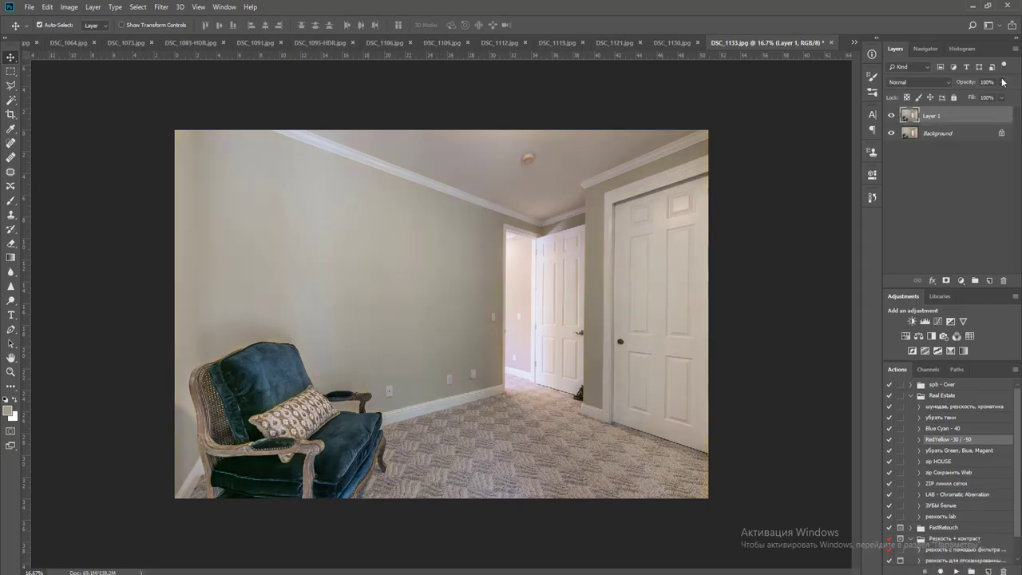
click(925, 321)
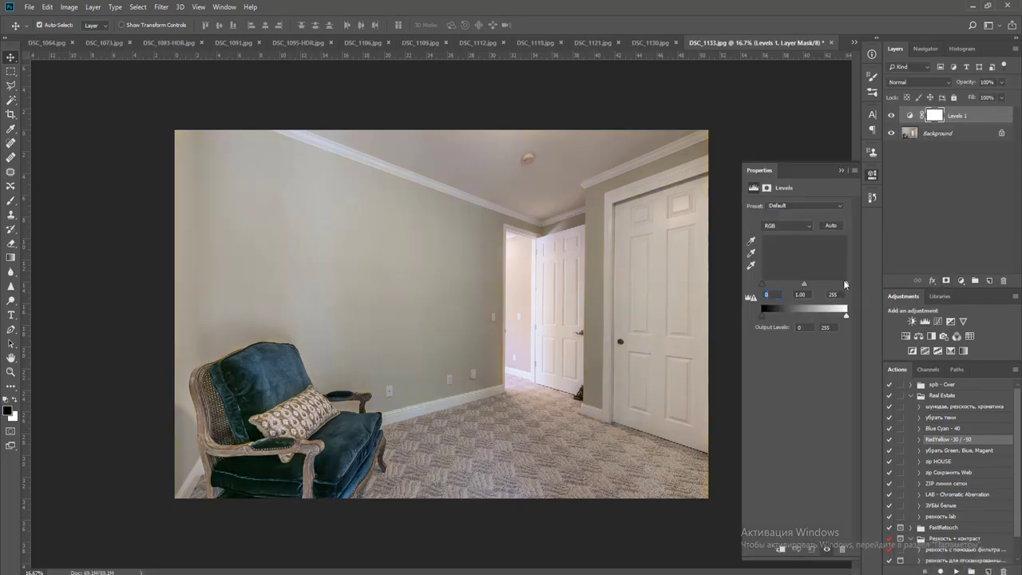
drag(848, 286, 837, 286)
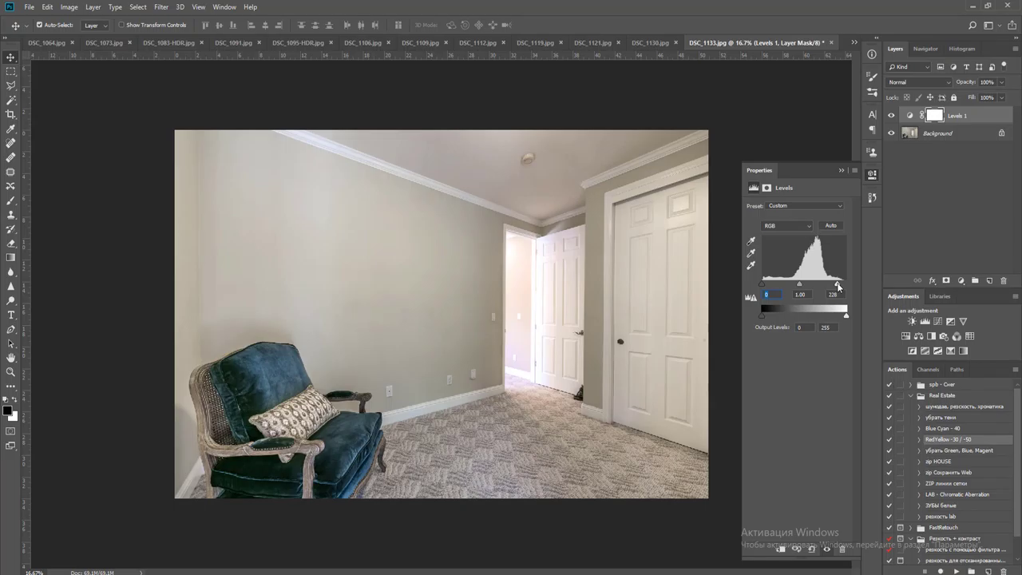
key(ctrl+e)
key(ctrl+w)
key(Escape)
Duplicate the background and skew the copy's lower-right corner outward by 0.94° to straighten the closet door
key(ctrl+j)
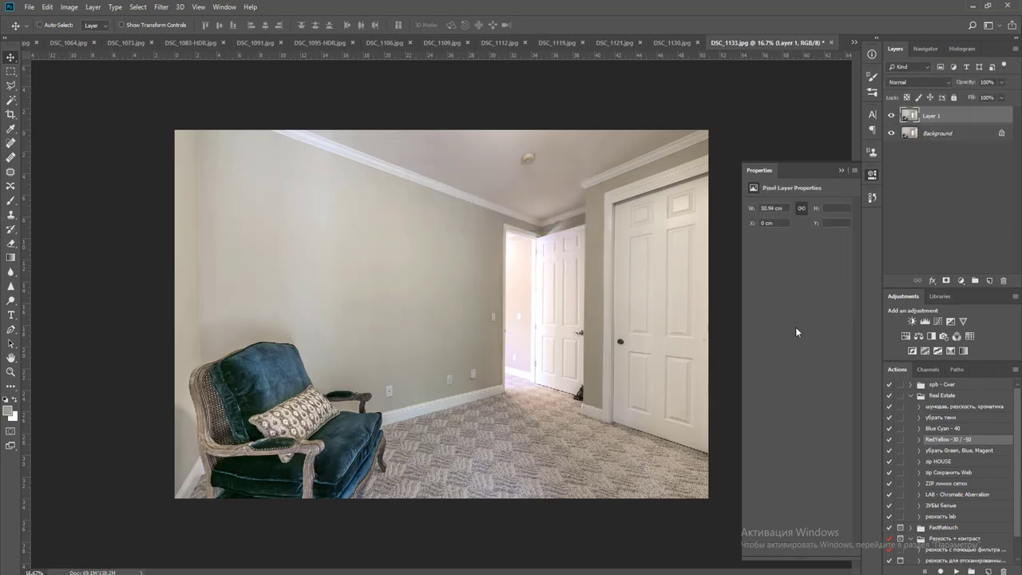
key(ctrl+t)
key(Return)
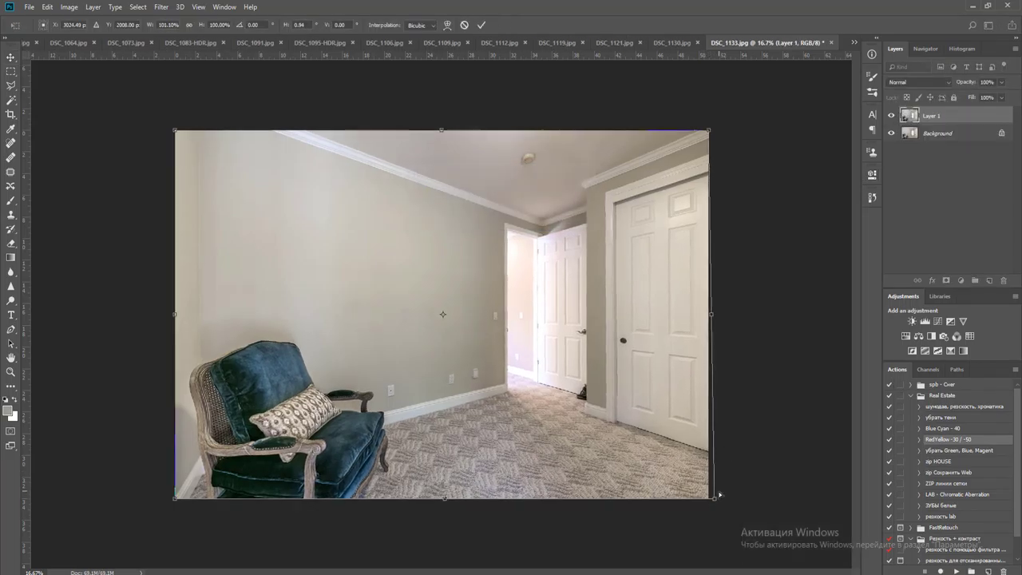
Merge the skewed layer of DSC_1133.jpg into the background, then save and close the file
key(ctrl+w)
key(Return)
key(Return)
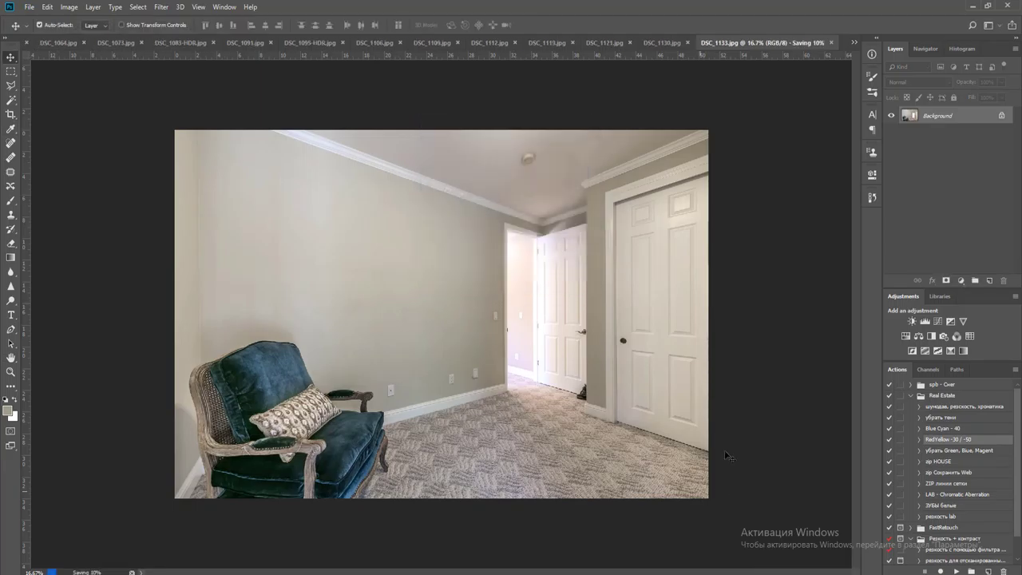
Add a hide-all mask to the DSC_1130-2 layer and paint white over the glass door's left pane
alt+click(946, 281)
key(b)
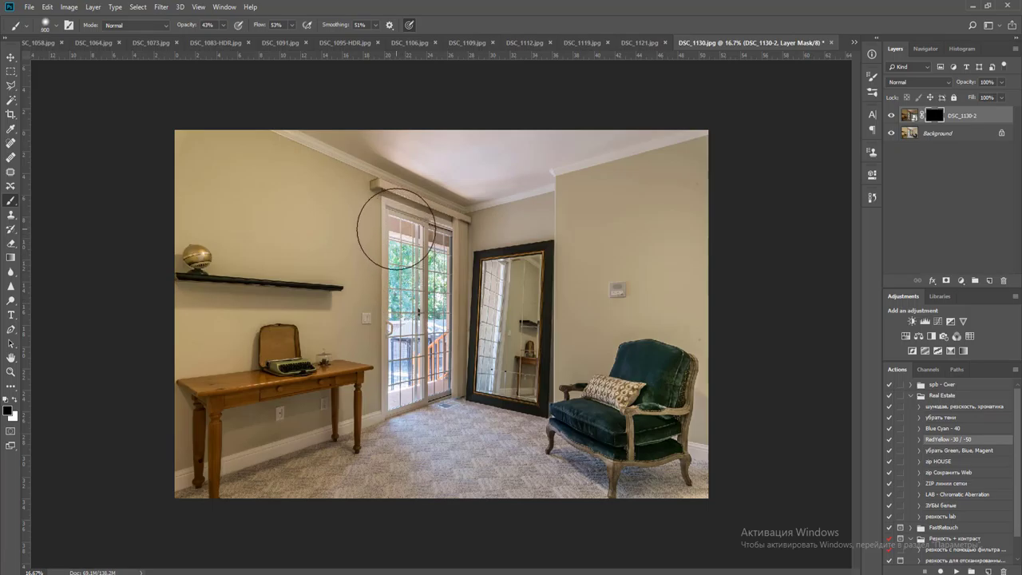
key(bracketleft)
key(bracketleft)
key(bracketleft)
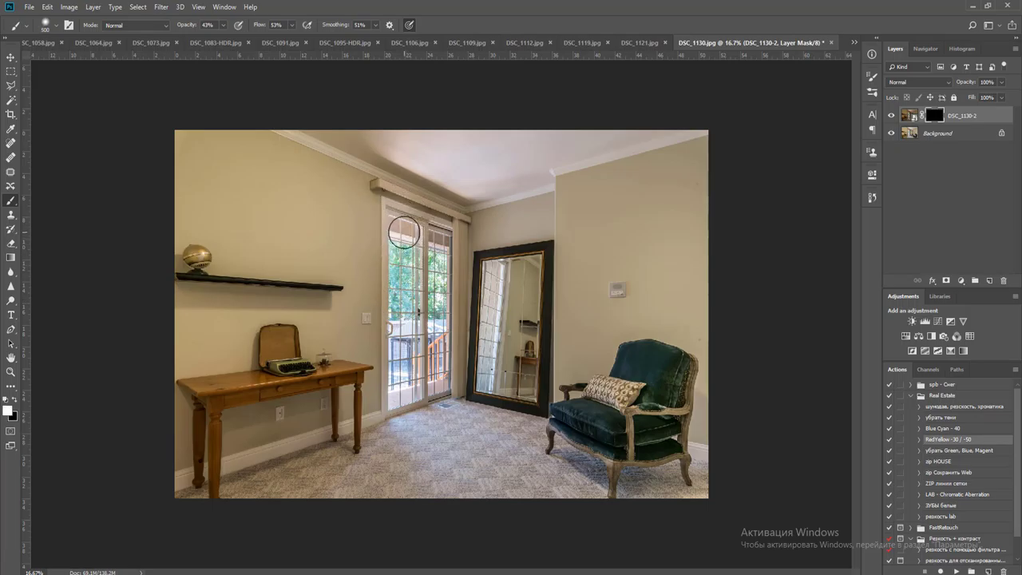
shift+click(405, 385)
Paint the mask white down the right pane and again down the left pane with a smaller brush, then merge all layers
key(bracketleft)
key(bracketleft)
key(bracketleft)
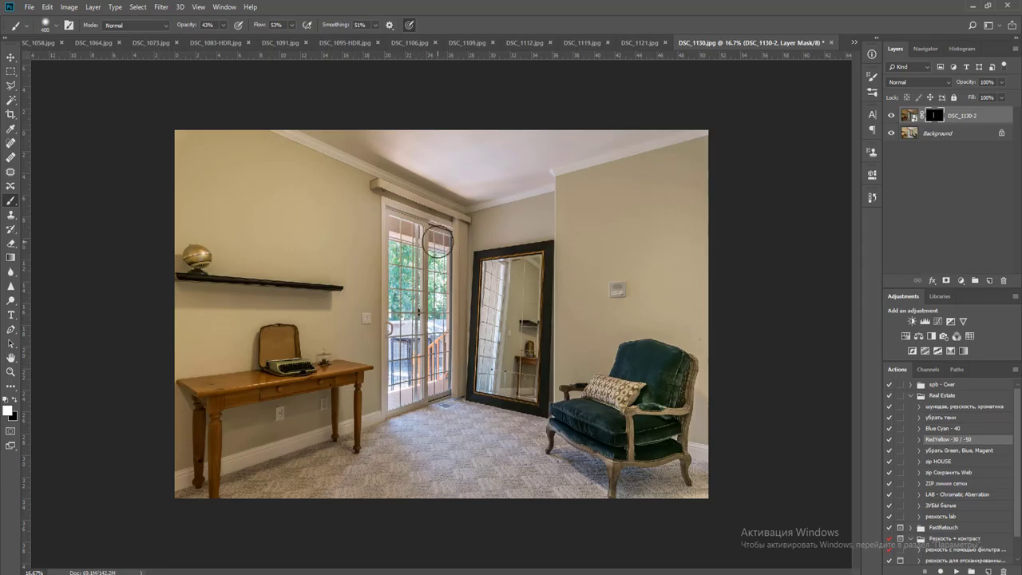
key(bracketright)
click(439, 243)
shift+click(440, 391)
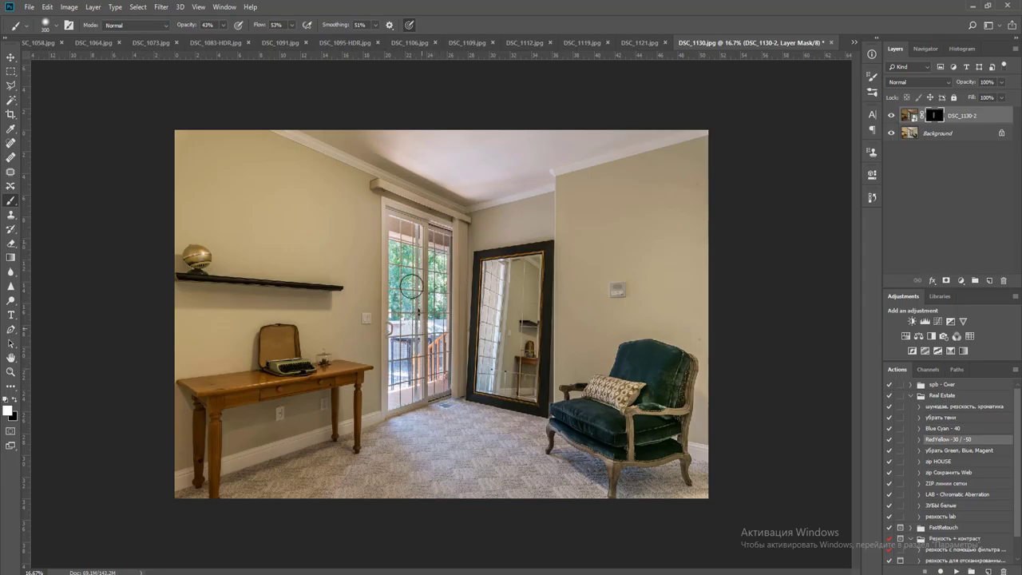
drag(401, 232, 397, 397)
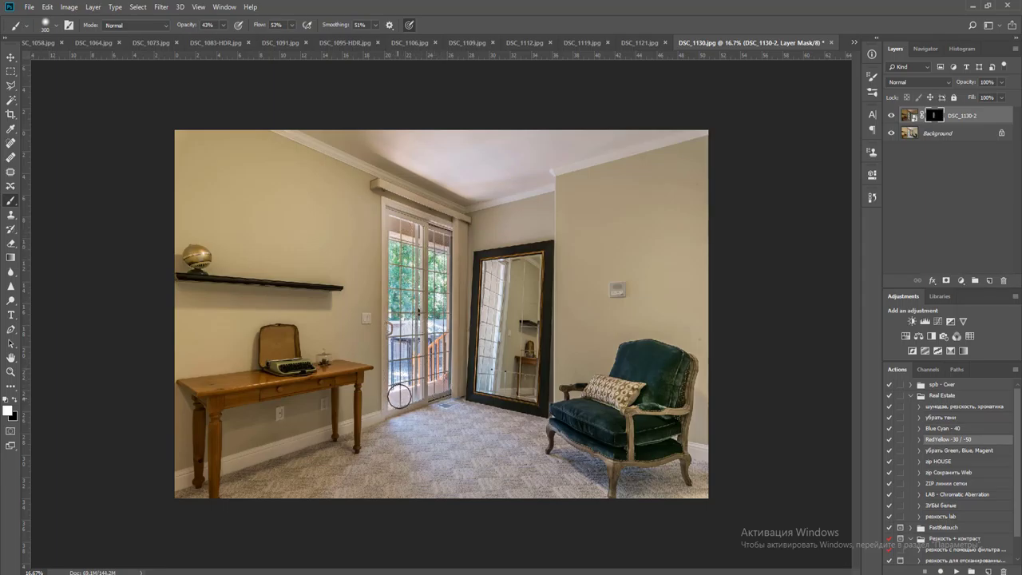
key(ctrl+shift+e)
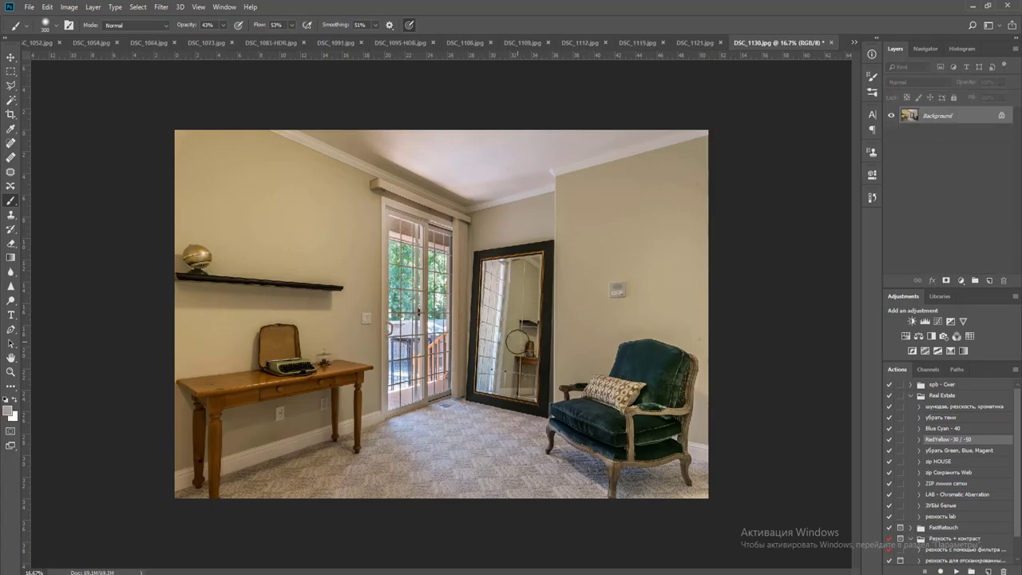
Apply the "RedYellow -30 / -50" action to DSC_1130.jpg, lower the corrected layer's opacity to about 77%, and merge it down
key(v)
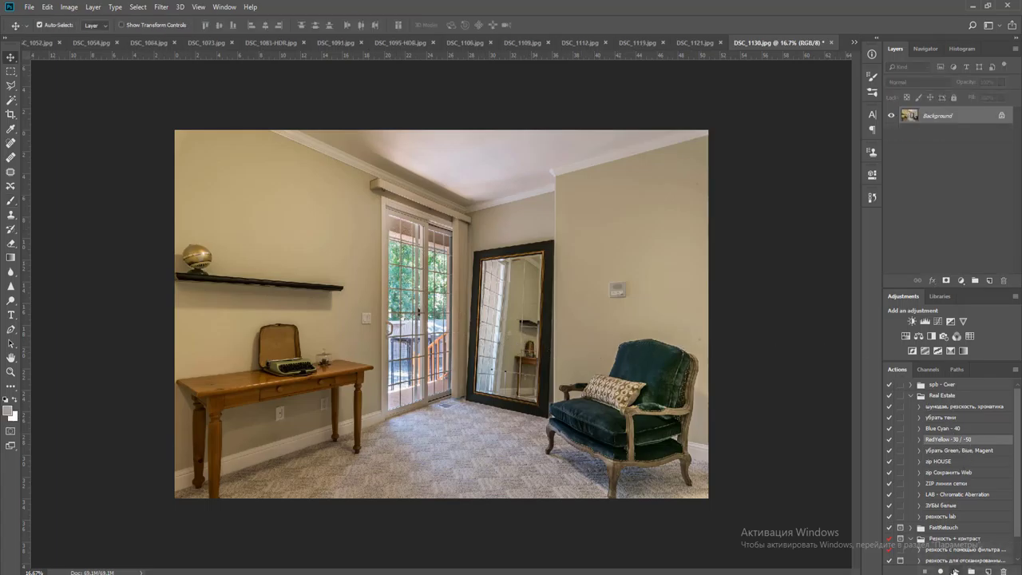
click(955, 570)
click(1002, 82)
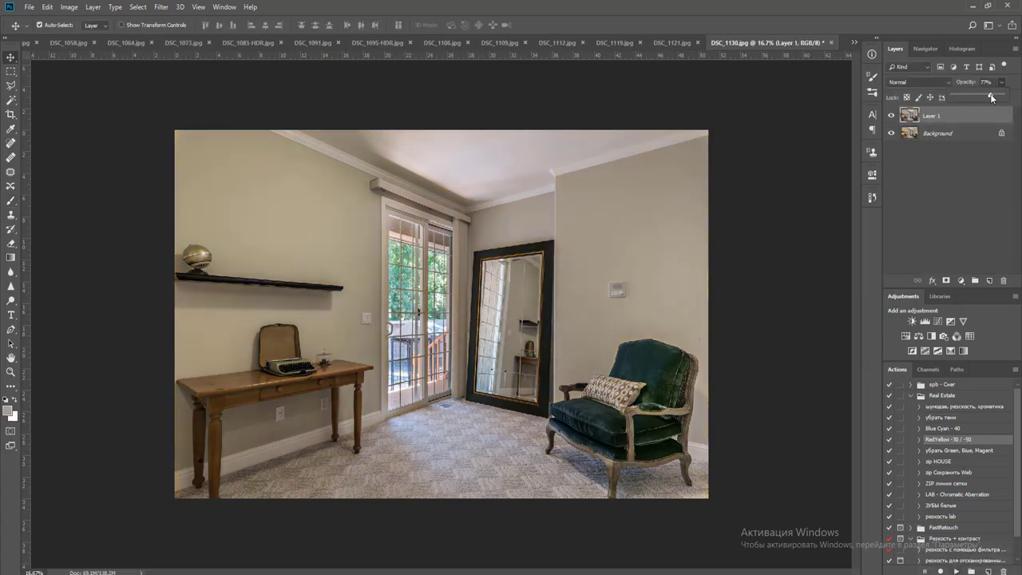
key(ctrl+e)
Brighten DSC_1130.jpg slightly with a Curves adjustment at input 116, output 126, and merge it down
click(938, 320)
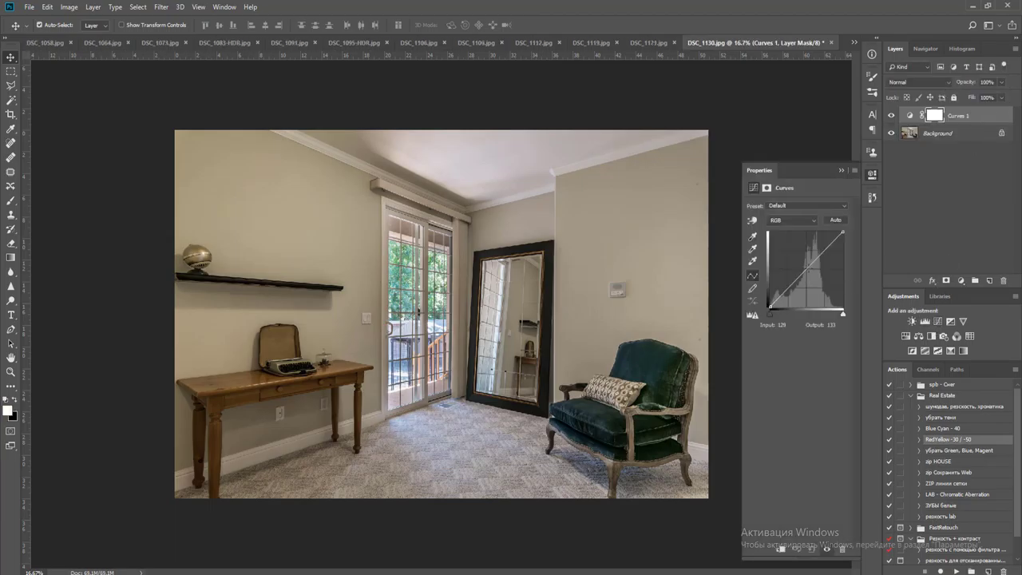
drag(806, 272, 804, 269)
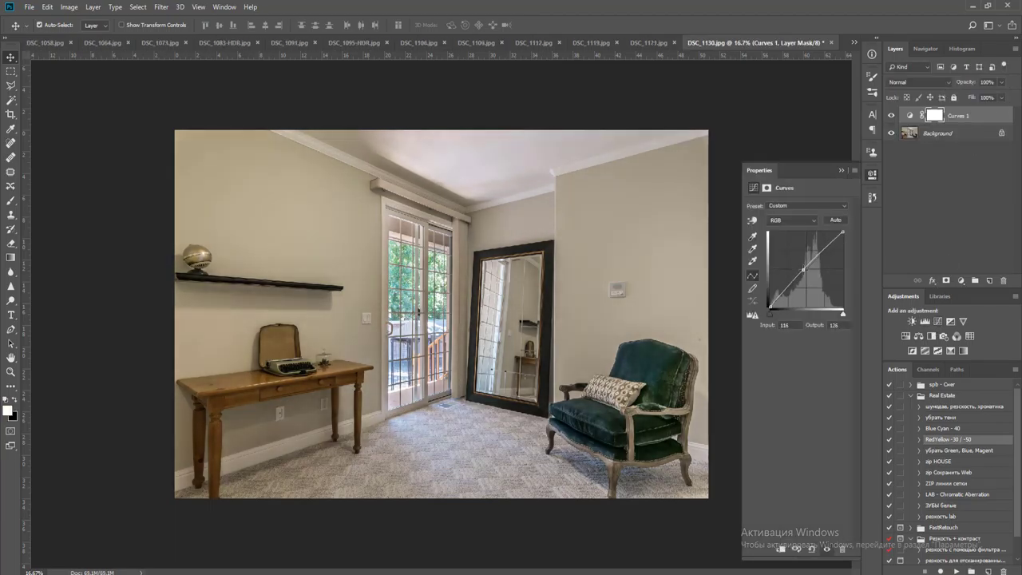
key(ctrl+e)
Save DSC_1130.jpg and close it
key(ctrl+w)
key(space)
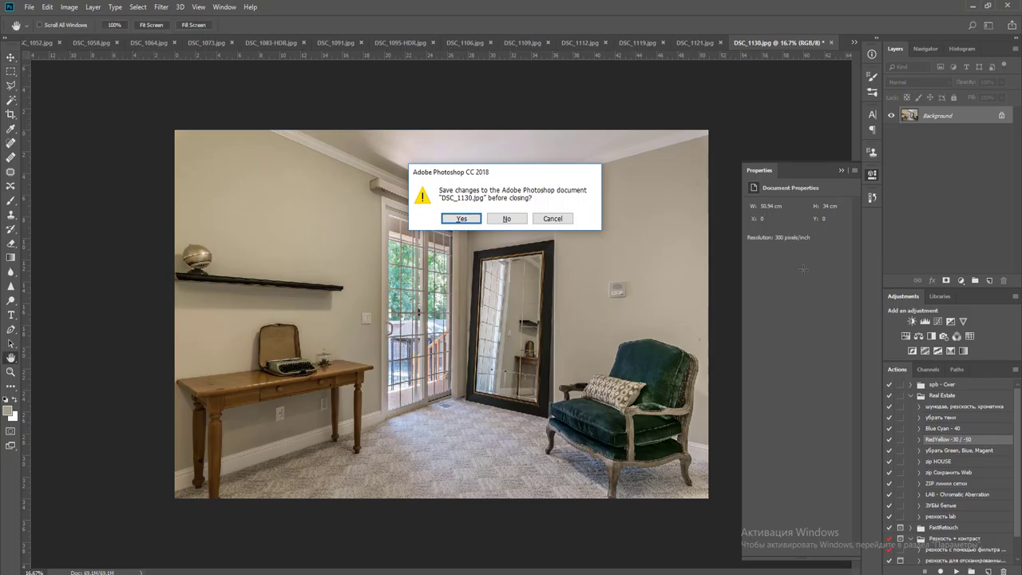
key(Return)
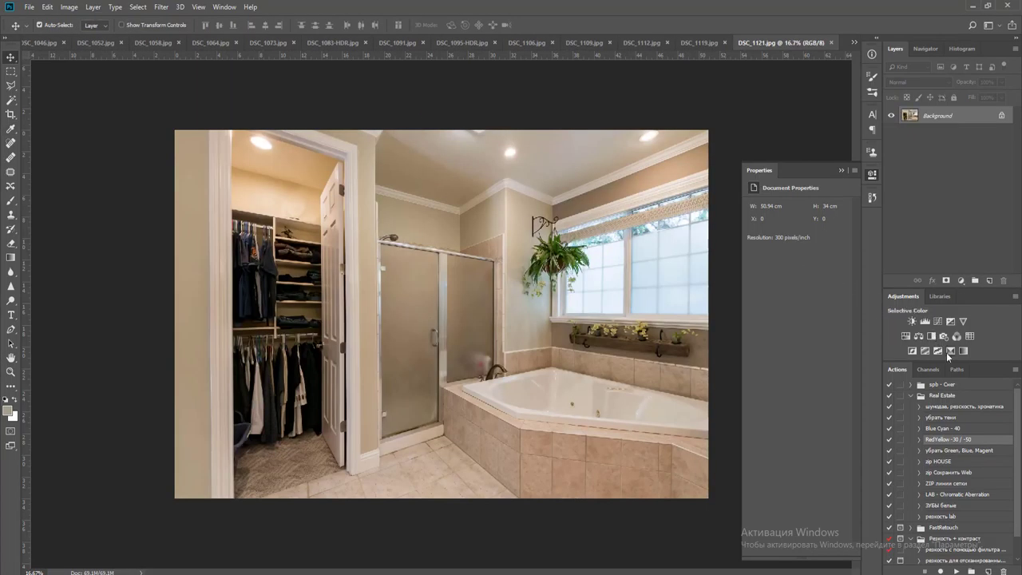
Apply the "RedYellow -30 / -50" correction to DSC_1121.jpg, lower its layer opacity to 73%, and merge it down
key(ctrl+j)
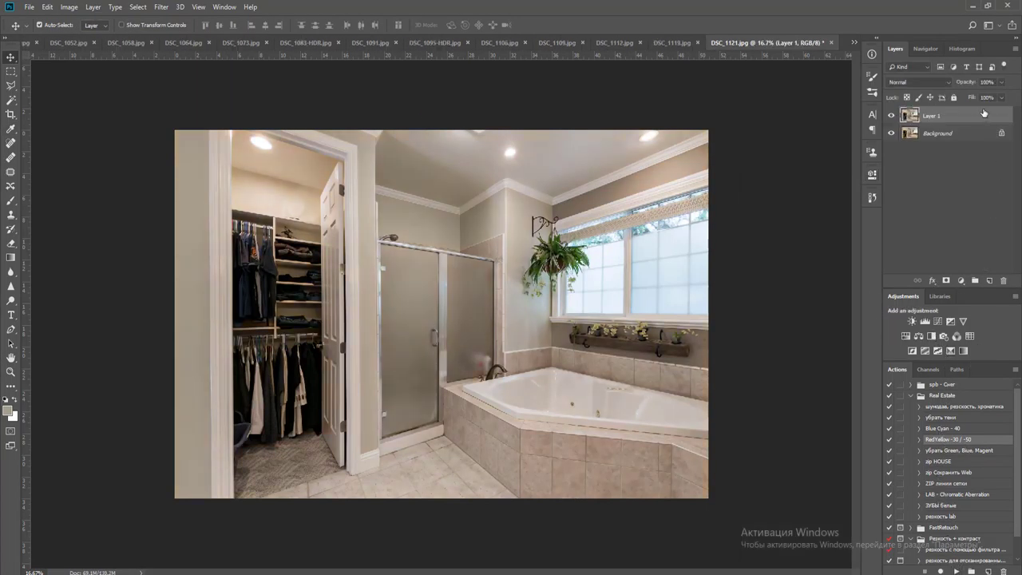
drag(1002, 81, 991, 97)
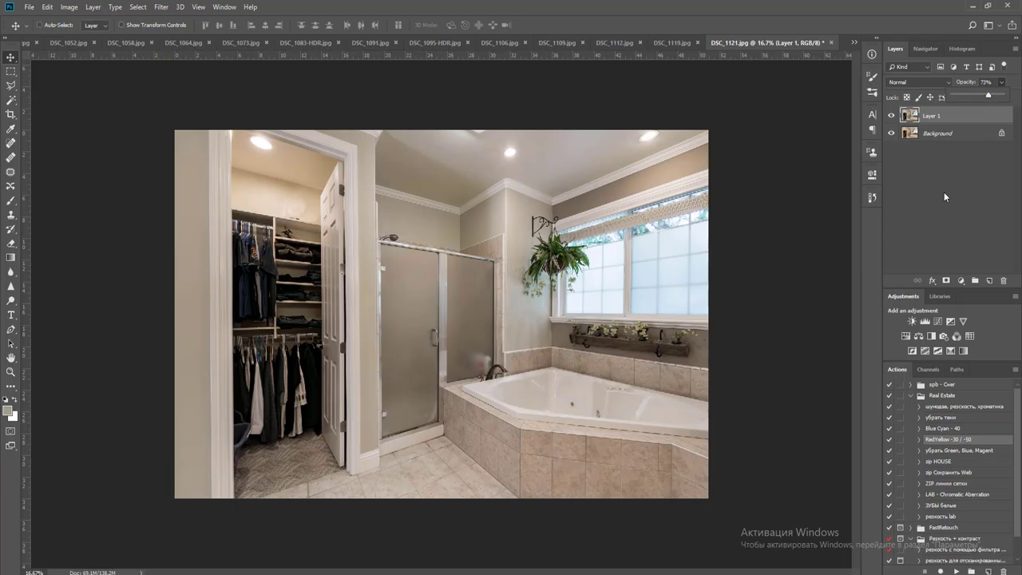
key(ctrl+e)
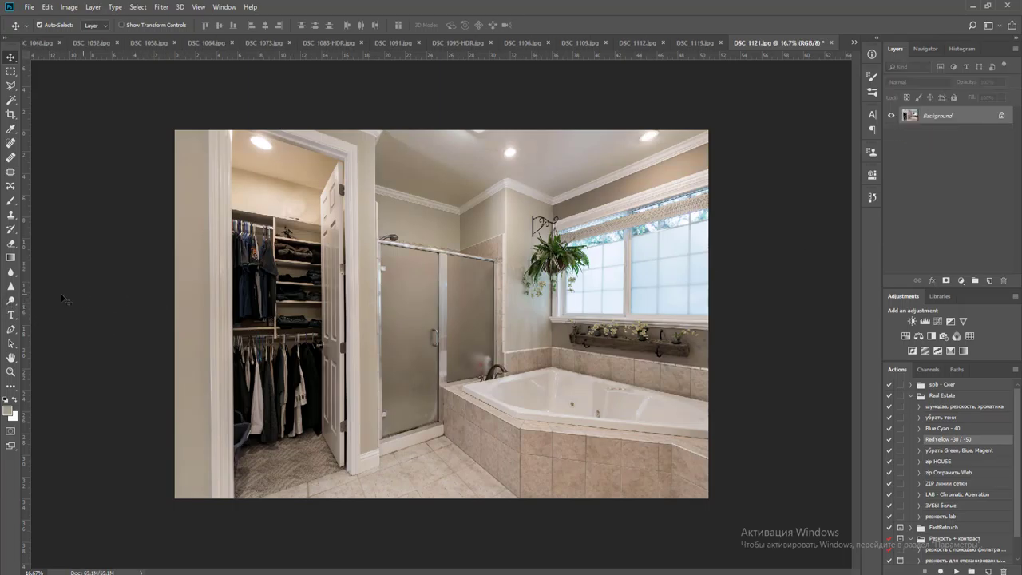
Check the closet door frame's vertical with a guide along its left edge, then save and close DSC_1121.jpg
drag(28, 294, 211, 301)
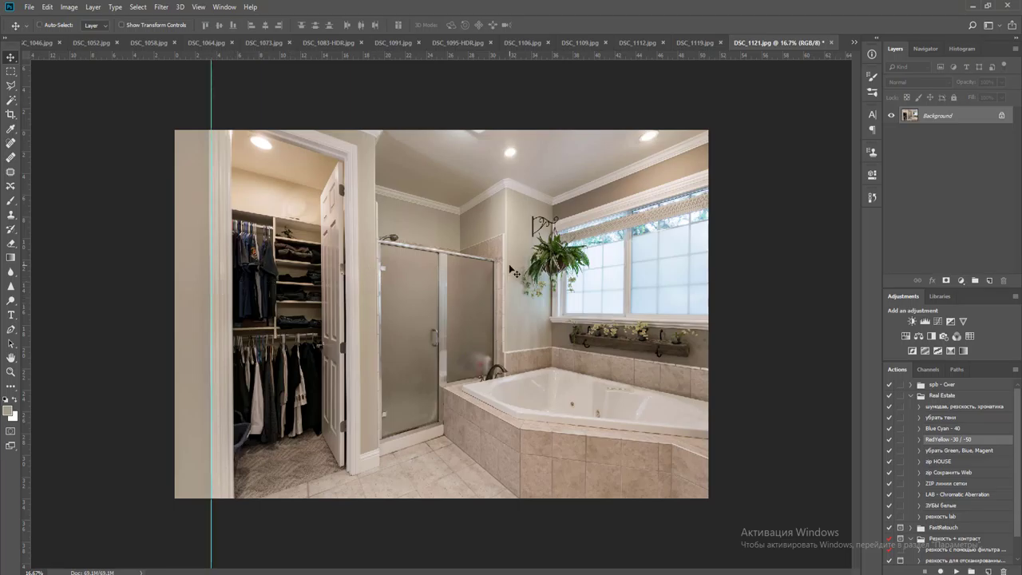
key(ctrl+s)
key(Return)
key(ctrl+w)
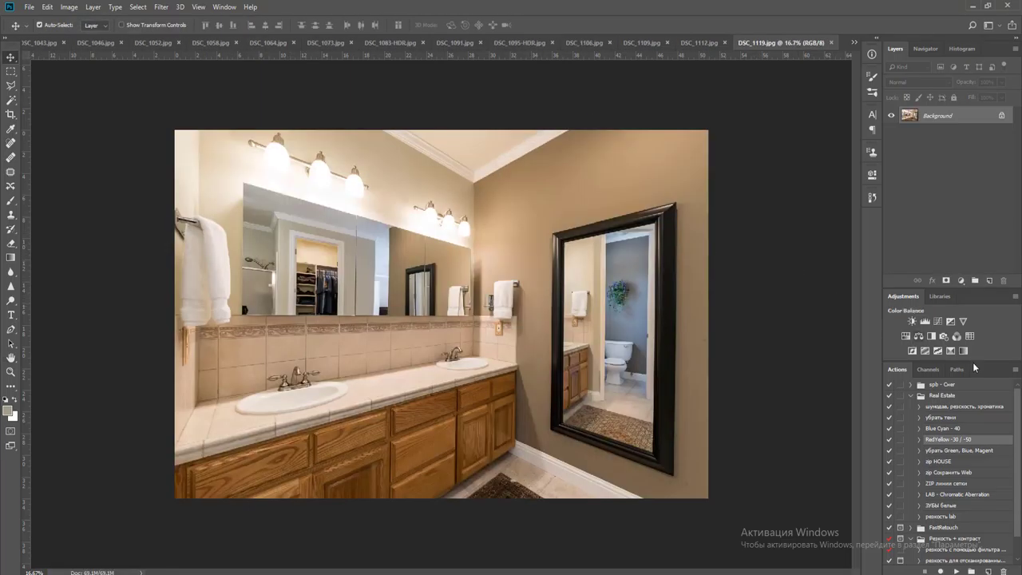
Apply the "RedYellow -30 / -50" and "Blue Cyan - 40" actions to DSC_1119.jpg and merge the corrections down
click(956, 572)
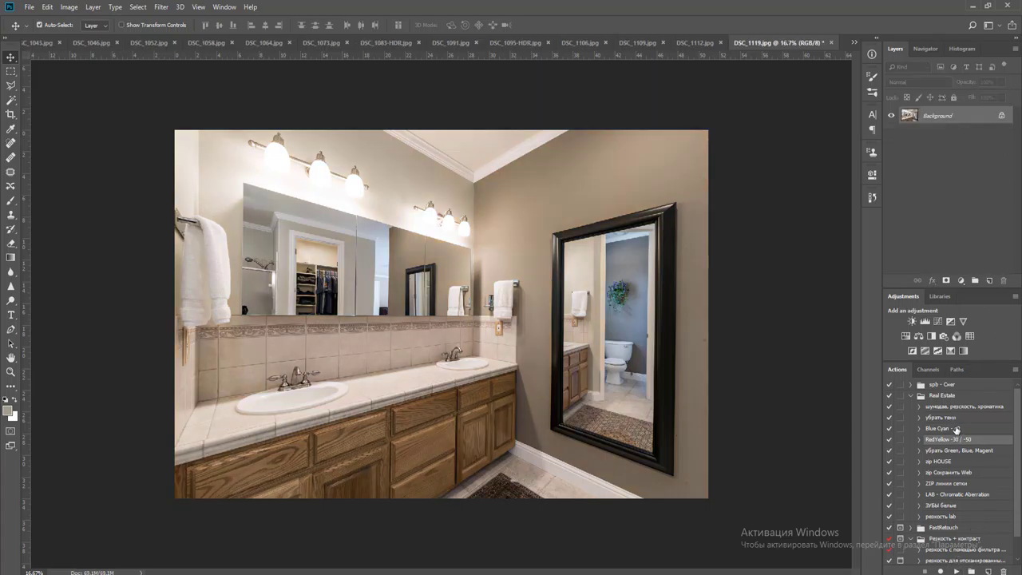
click(955, 429)
click(957, 571)
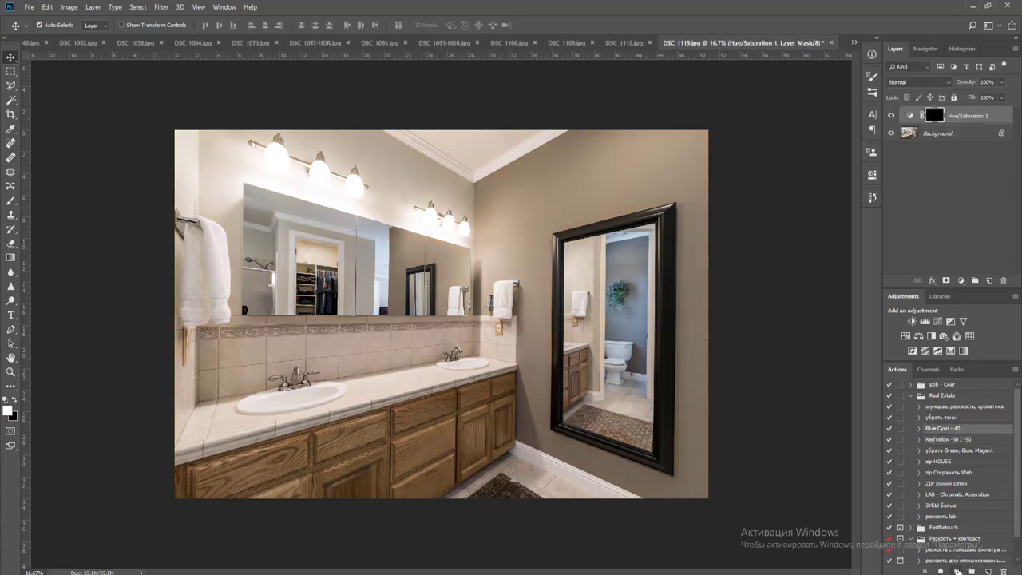
click(1002, 83)
key(ctrl+e)
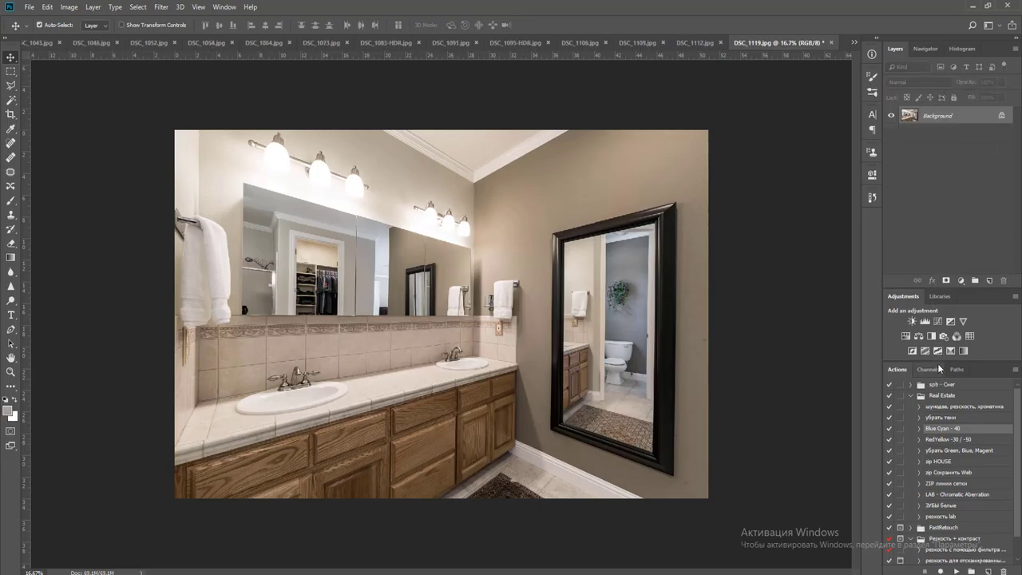
Brighten DSC_1119.jpg with Curves at input 109, output 137, and paint black on the adjustment's mask over the wall around the lamps
click(937, 322)
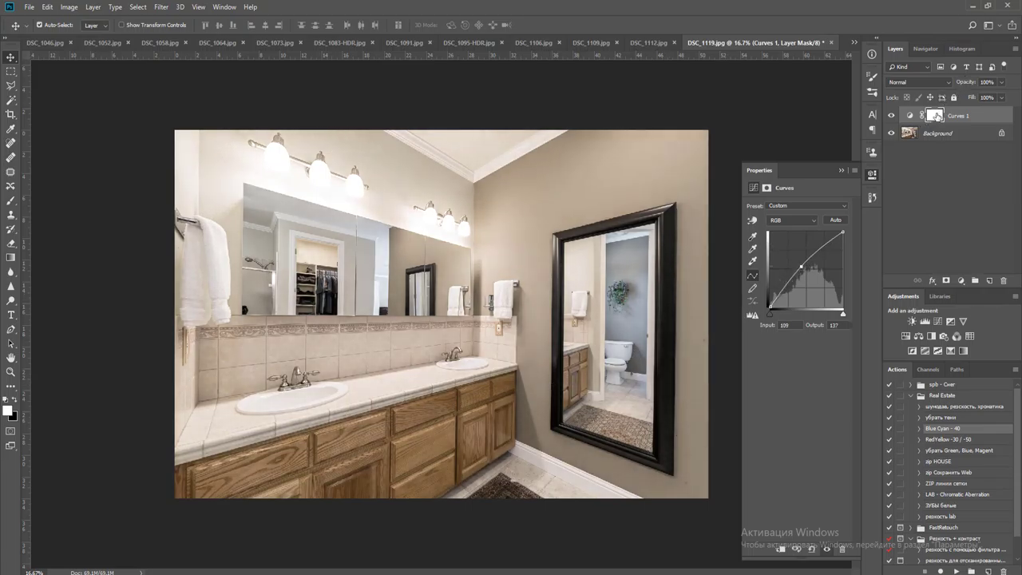
key(b)
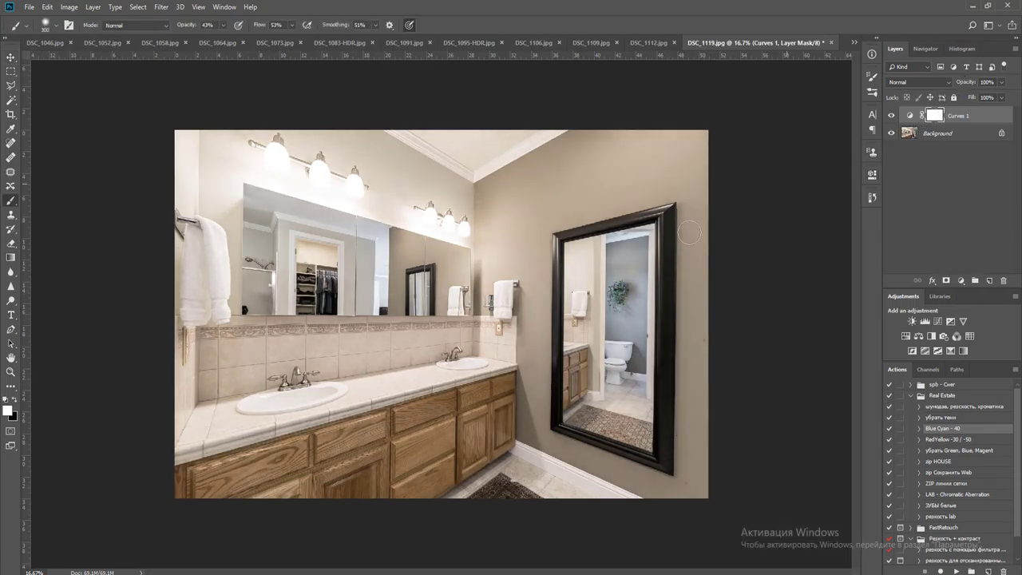
key(x)
key(bracketright)
key(bracketright)
key(bracketright)
key(bracketright)
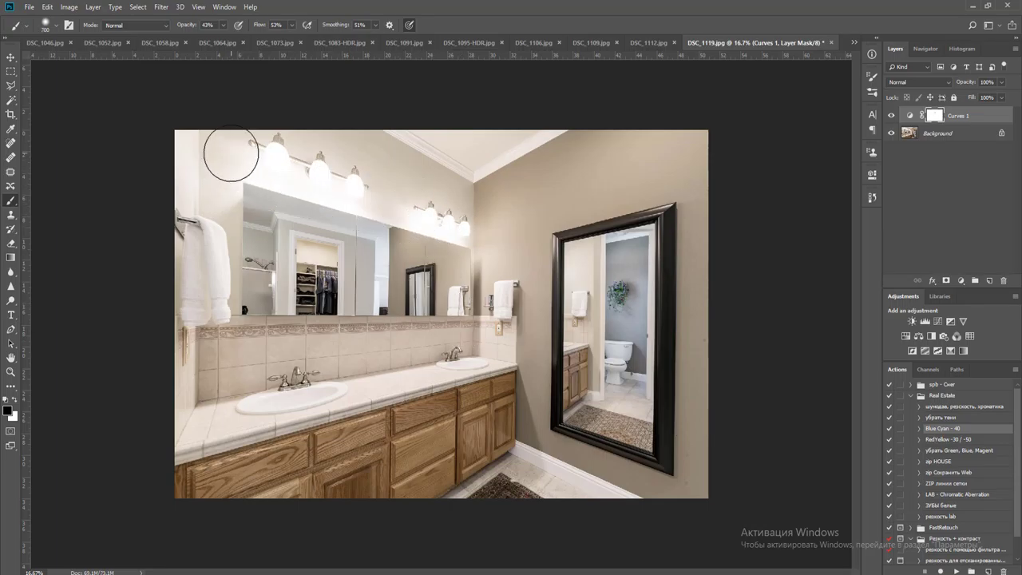
key(bracketright)
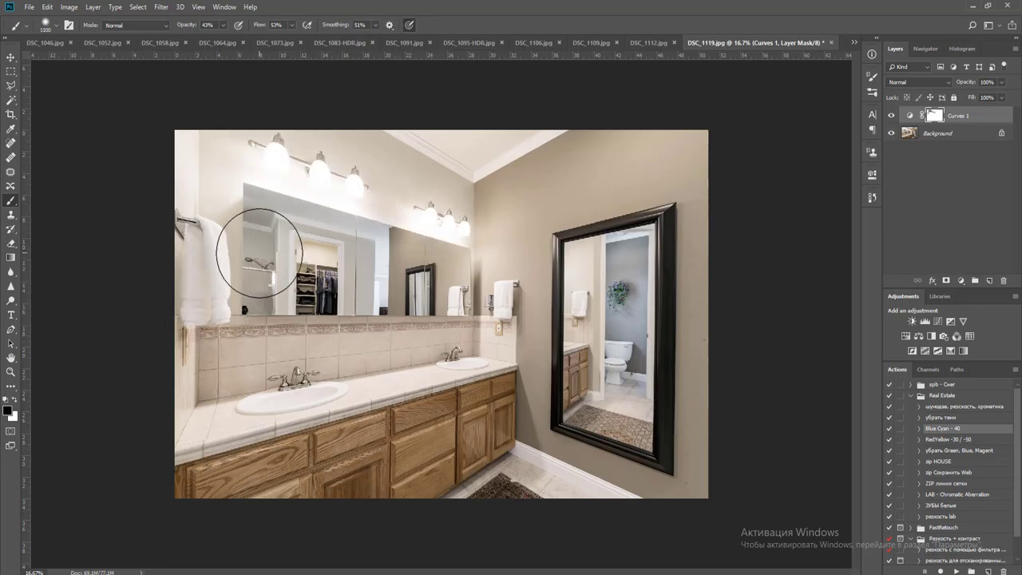
Paint the Curves mask black over the vanity mirror, countertop and floor reflection with a larger brush, then merge the adjustment down
key(bracketright)
key(bracketright)
key(bracketright)
key(bracketright)
key(bracketright)
key(bracketright)
drag(324, 190, 441, 265)
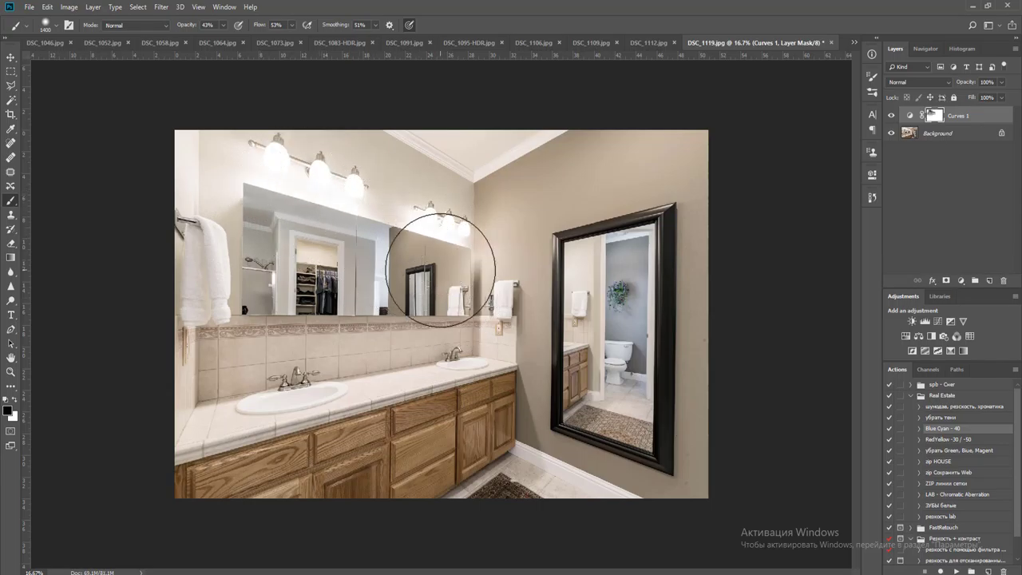
mouse_move(406, 356)
mouse_down()
mouse_move(230, 429)
mouse_move(290, 389)
mouse_move(422, 352)
mouse_up()
drag(128, 388, 429, 383)
mouse_move(601, 418)
mouse_down()
mouse_move(615, 376)
mouse_move(609, 434)
mouse_up()
key(ctrl+e)
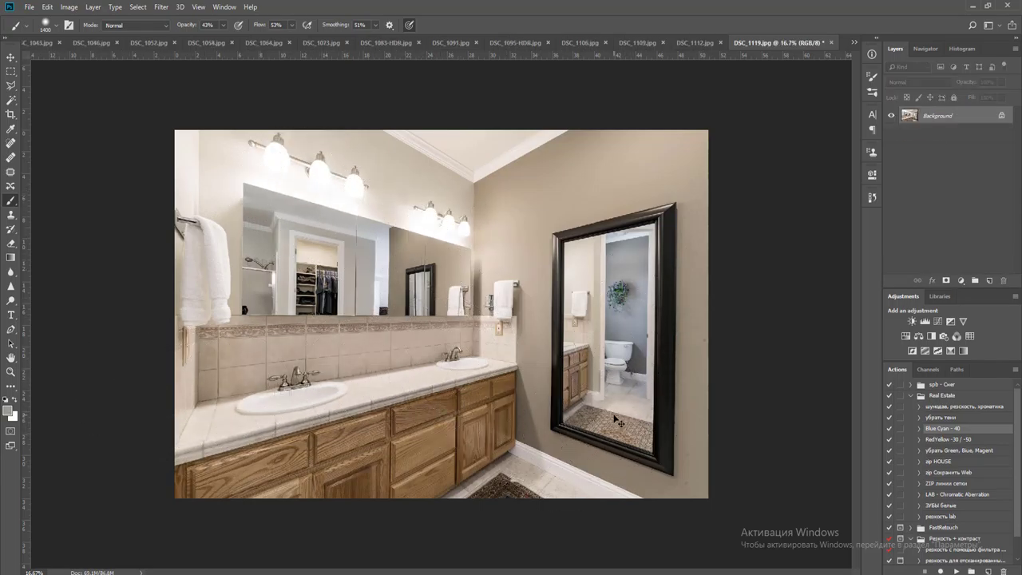
Save DSC_1119.jpg and close it
key(ctrl+s)
key(Return)
key(ctrl+w)
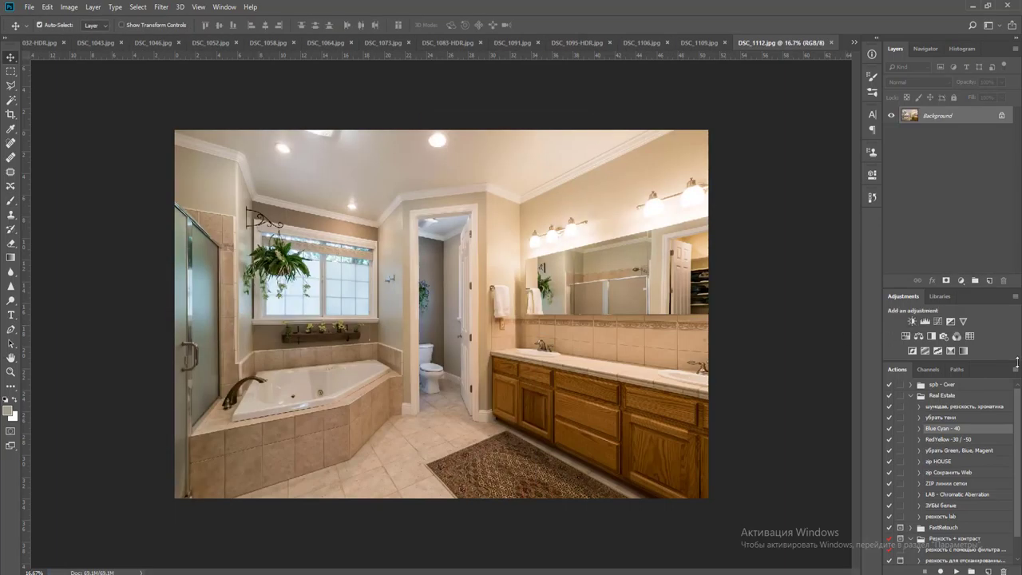
Apply the "Blue Cyan - 40" and "RedYellow -30 / -50" actions to DSC_1112.jpg, adjust the corrected layer's opacity, and merge it down
click(956, 571)
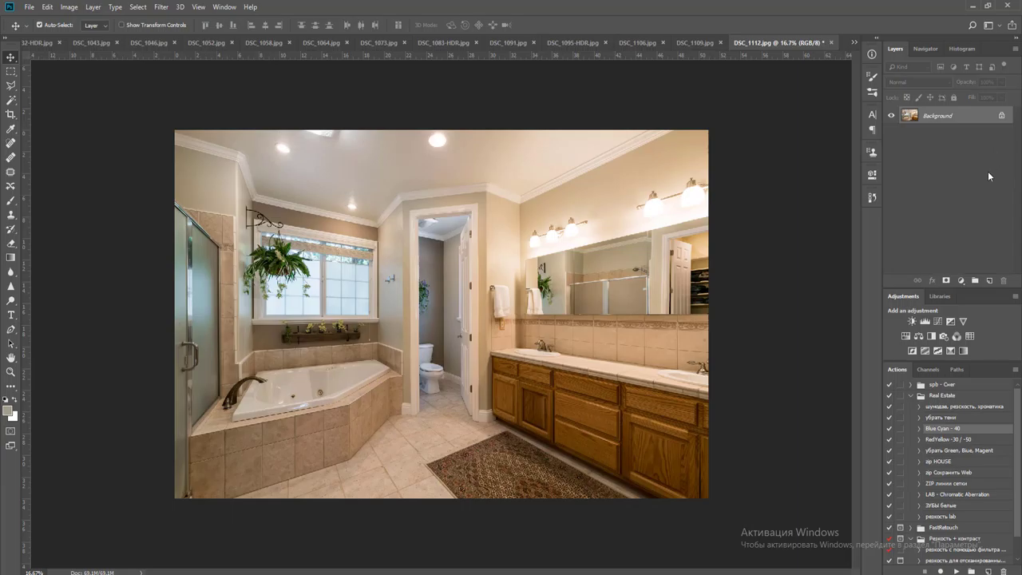
click(970, 441)
click(956, 571)
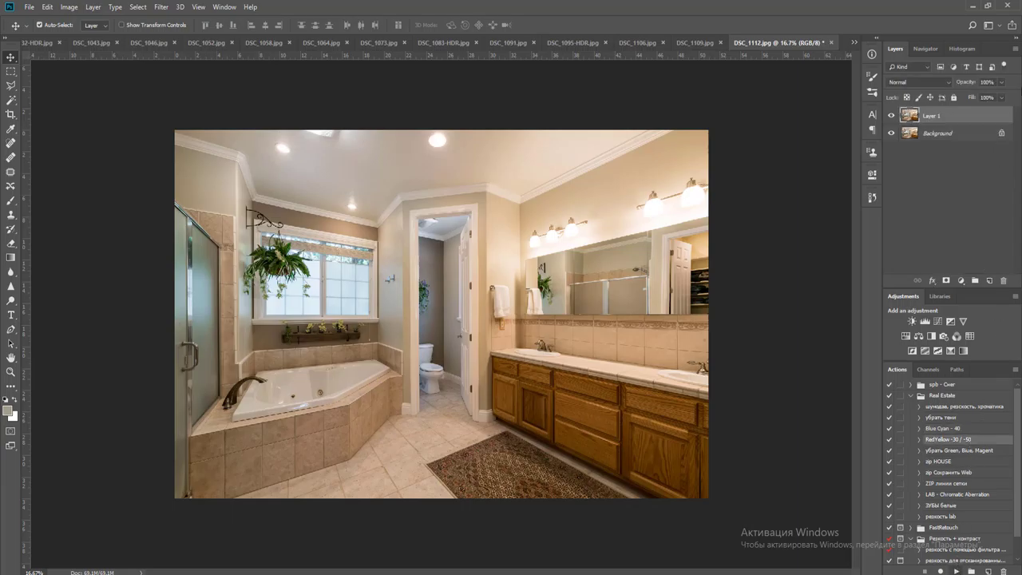
click(1004, 82)
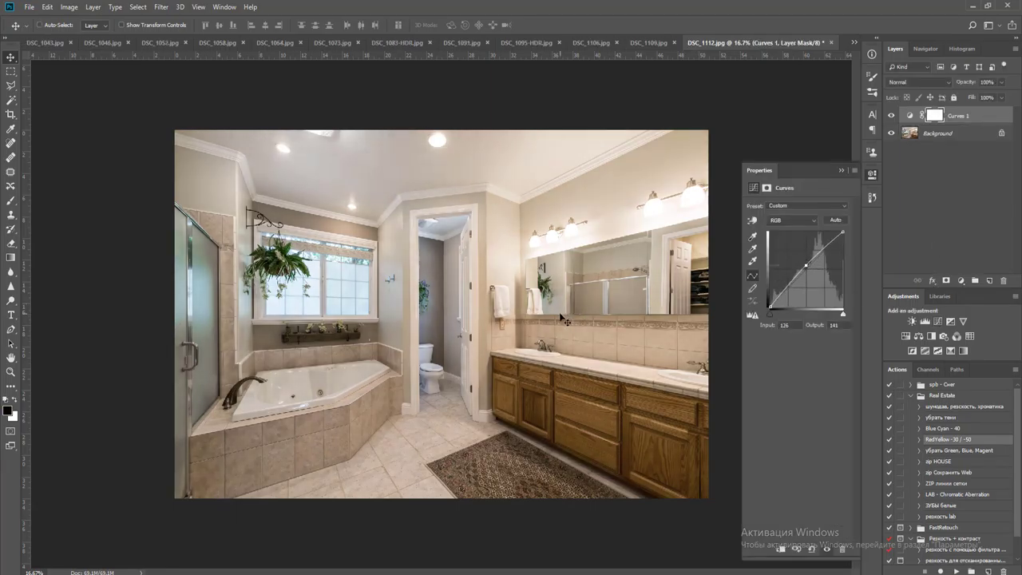
Brighten DSC_1112.jpg with a merged Curves adjustment at input 126, output 141, then save and close the file
key(ctrl+e)
key(ctrl+w)
key(Return)
key(Return)
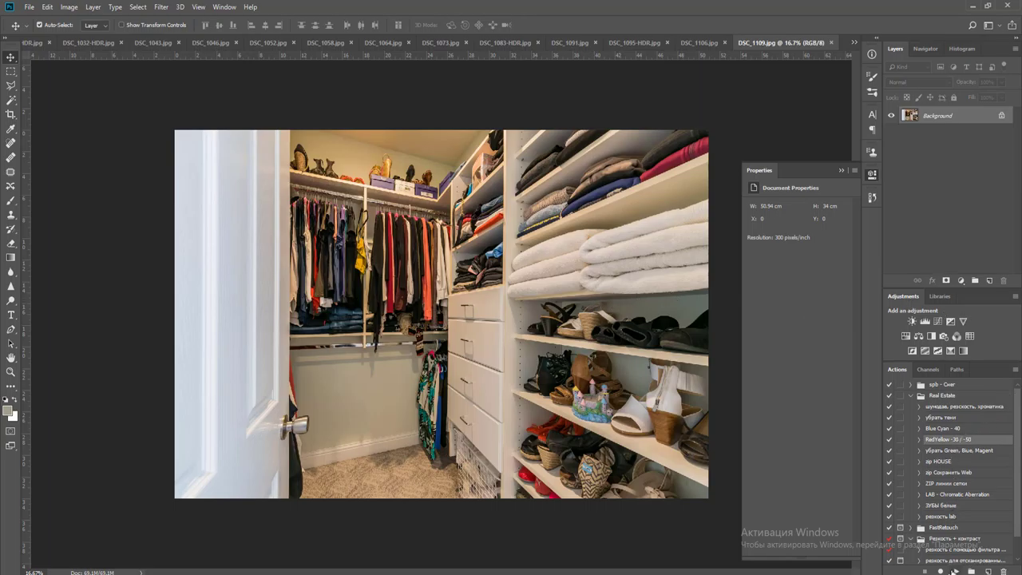
Apply the "RedYellow -30 / -50" action to the closet photo DSC_1109.jpg and adjust the corrected layer's opacity
click(955, 570)
click(1004, 85)
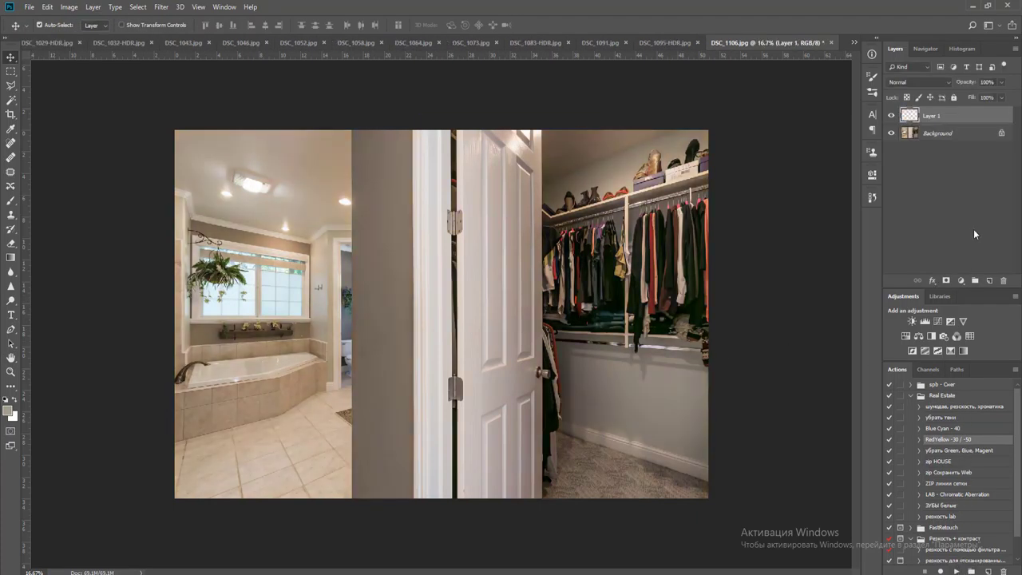
Adjust the opacity of the "RedYellow -30 / -50" correction layer in DSC_1106.jpg and merge it down
click(1001, 83)
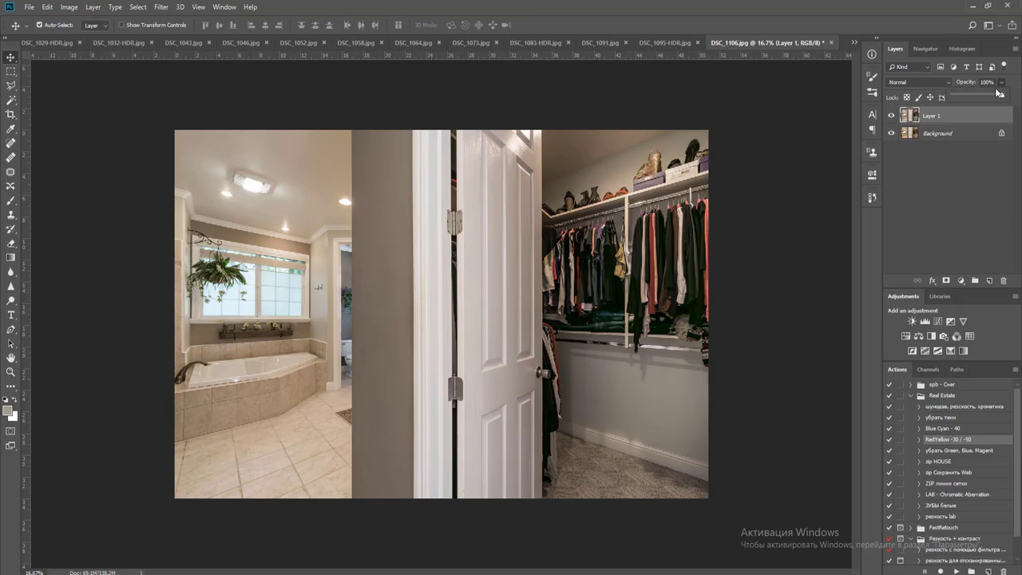
key(ctrl+e)
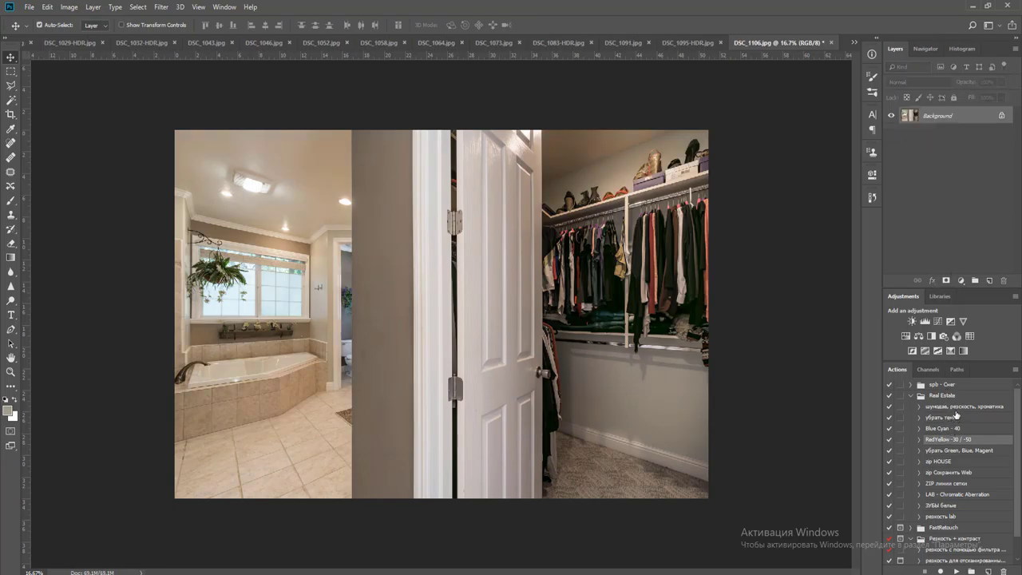
Apply the "убрать тени" action to DSC_1106.jpg, reduce the merged result layer's opacity, and merge it down
click(957, 418)
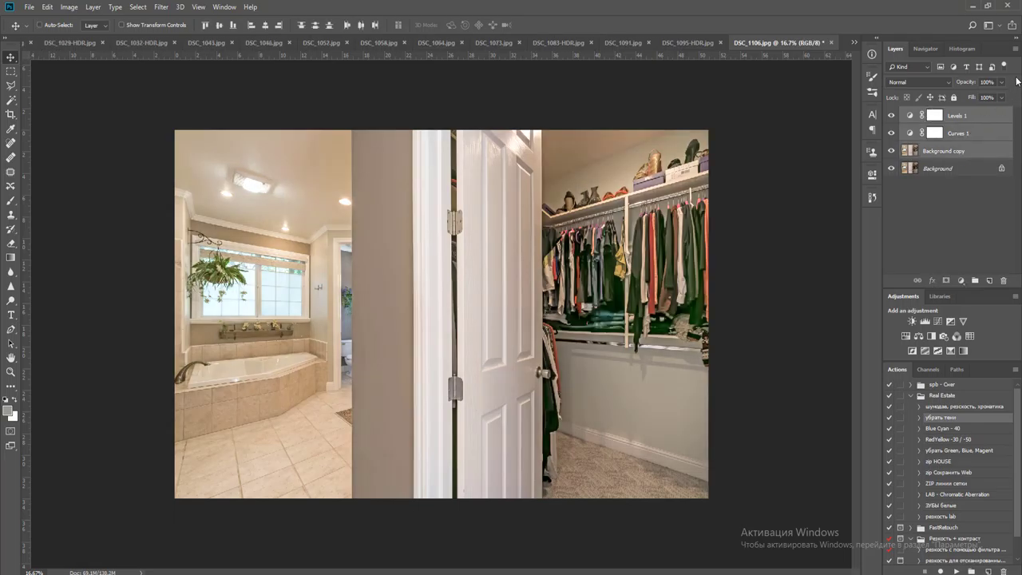
click(1002, 83)
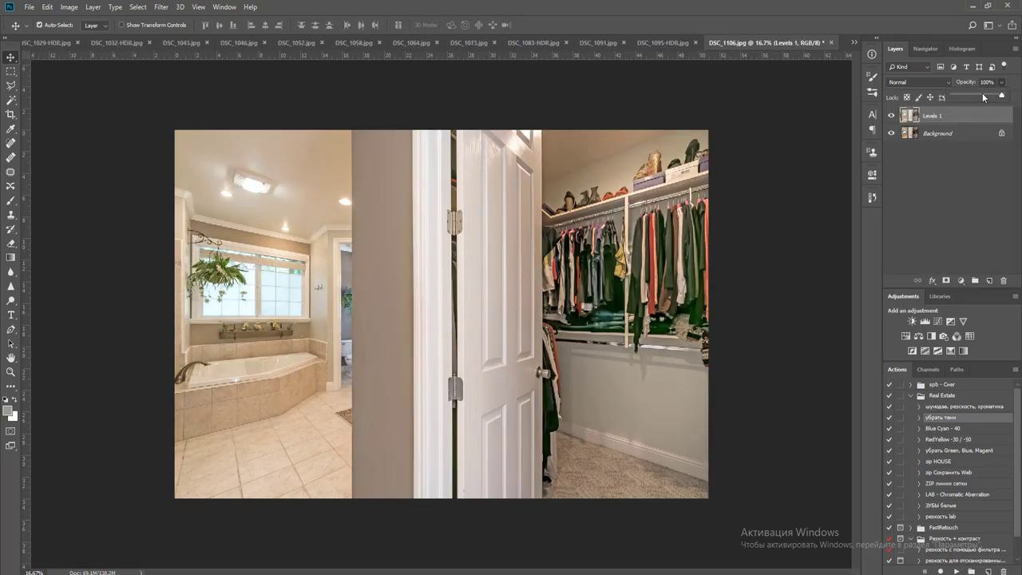
drag(984, 97, 990, 97)
click(941, 156)
key(ctrl+e)
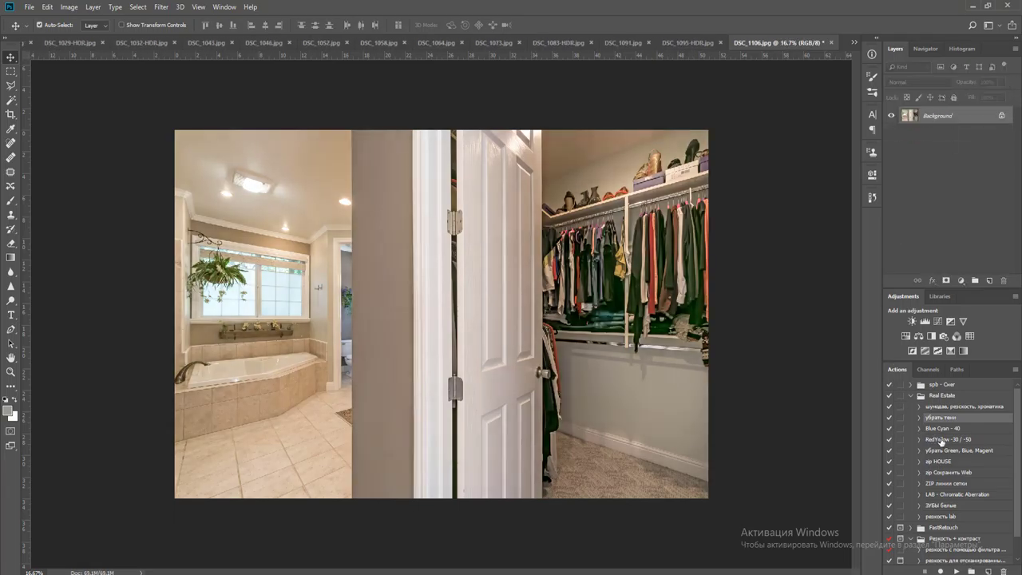
Apply the "RedYellow -30 / -50" action to DSC_1106.jpg and hide the corrected layer behind a black mask, ready to paint with white
click(942, 440)
click(957, 572)
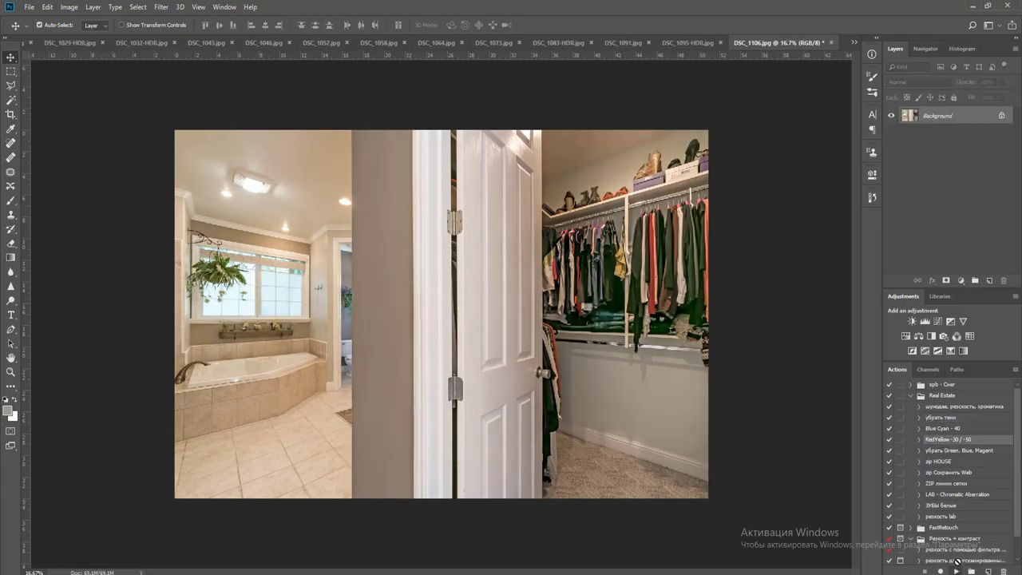
alt+click(947, 281)
key(b)
key(x)
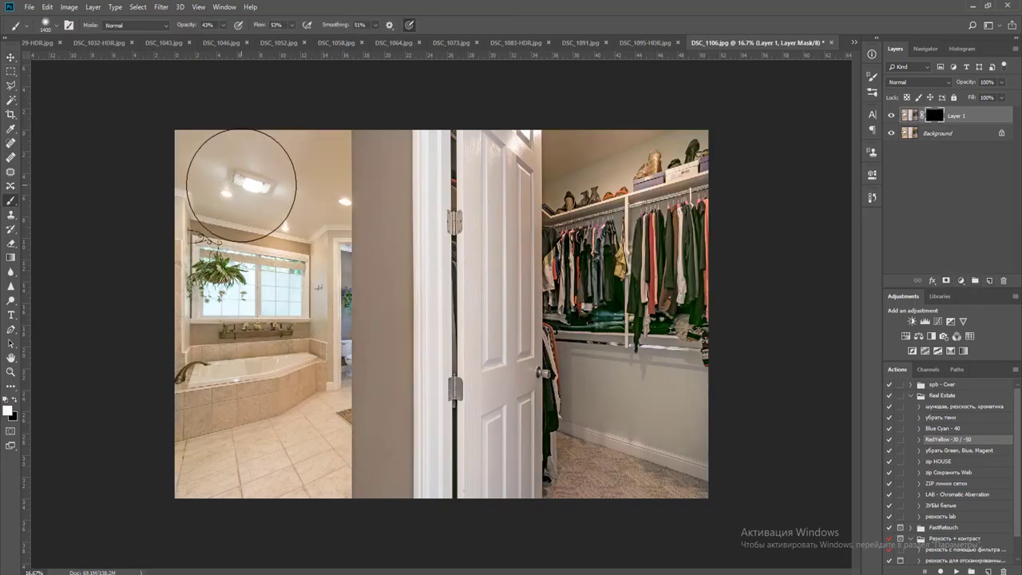
Paint white on the mask over the bathroom ceiling, window and wall with a brush enlarged to 1700
key(bracketright)
key(bracketright)
key(bracketright)
mouse_move(201, 134)
mouse_down()
mouse_move(271, 273)
mouse_move(306, 260)
mouse_up()
mouse_move(331, 133)
mouse_down()
mouse_move(311, 242)
mouse_move(306, 358)
mouse_up()
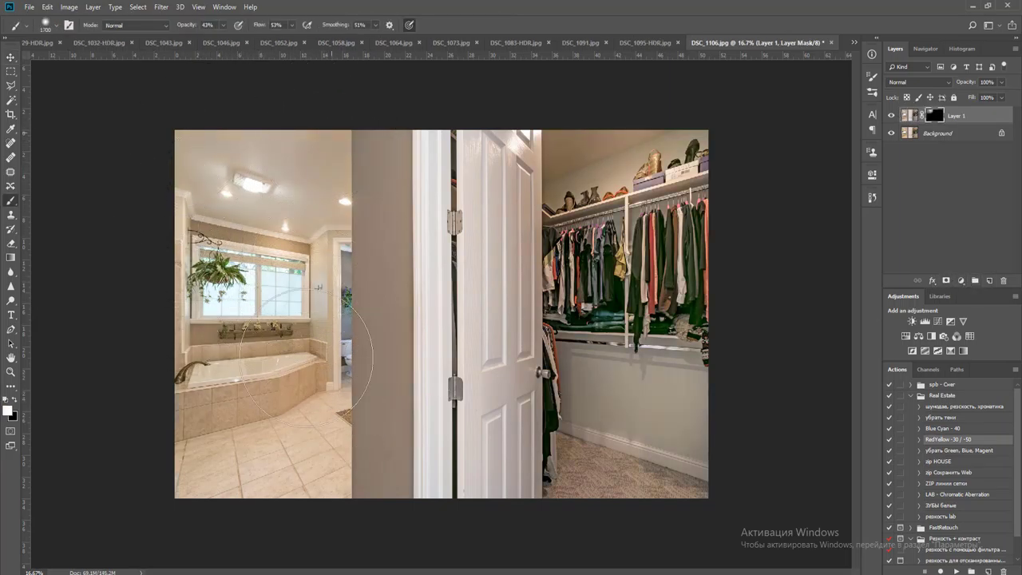
Raise the brush opacity to 68% and paint the mask white over the bathroom floor, tub and grey dividing wall
click(225, 26)
drag(223, 37, 234, 37)
click(296, 7)
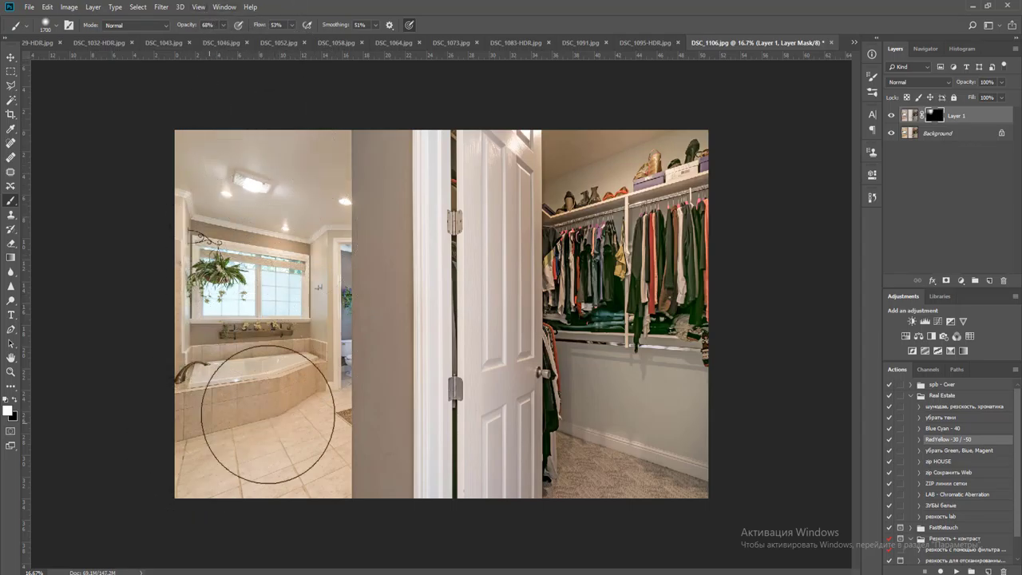
mouse_move(268, 415)
mouse_down()
mouse_move(303, 435)
mouse_move(331, 391)
mouse_up()
drag(365, 455, 372, 131)
key(bracketleft)
key(bracketleft)
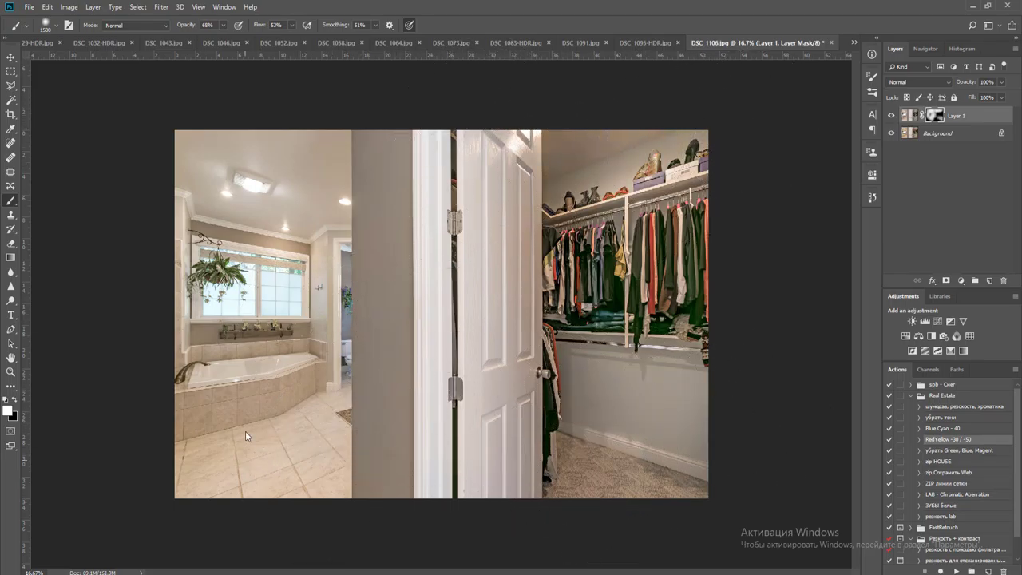
Merge the masked correction into the background of DSC_1106.jpg, then save and close the file
key(ctrl+e)
key(v)
key(ctrl+w)
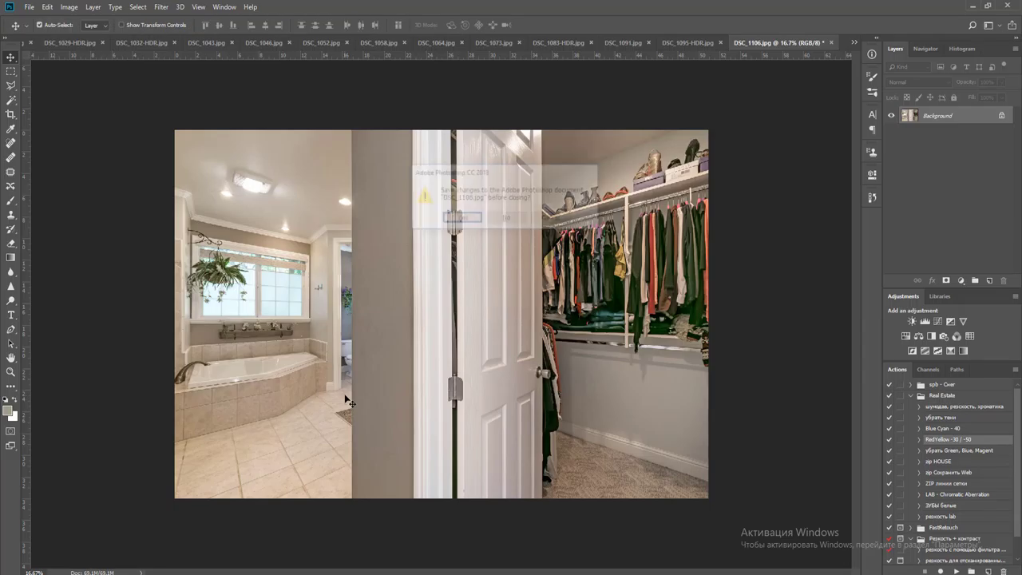
key(Return)
key(Return)
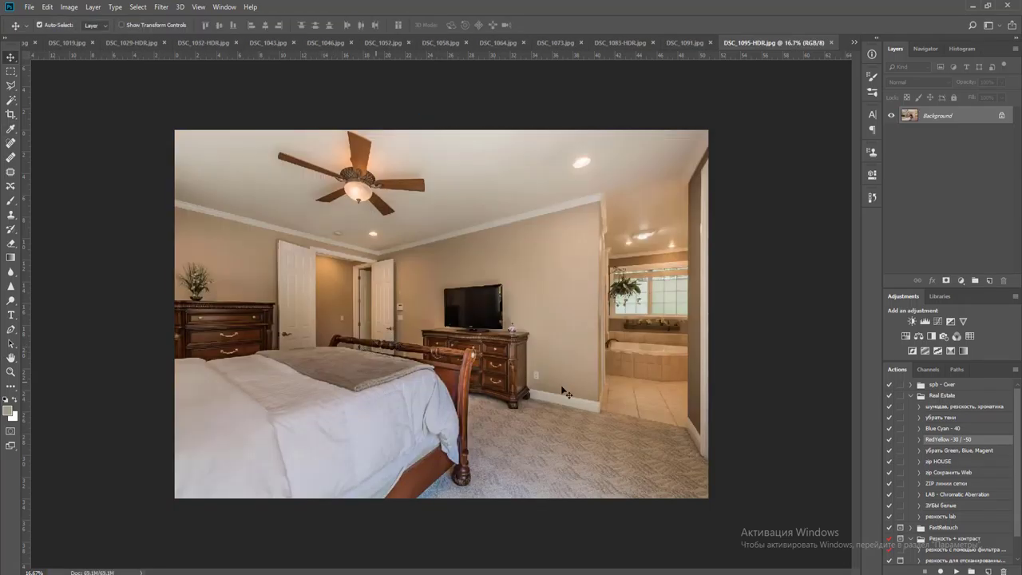
Apply the "RedYellow -30 / -50" action to DSC_1095-HDR.jpg and brighten it with a Curves adjustment, flattening both into the background
key(ctrl+j)
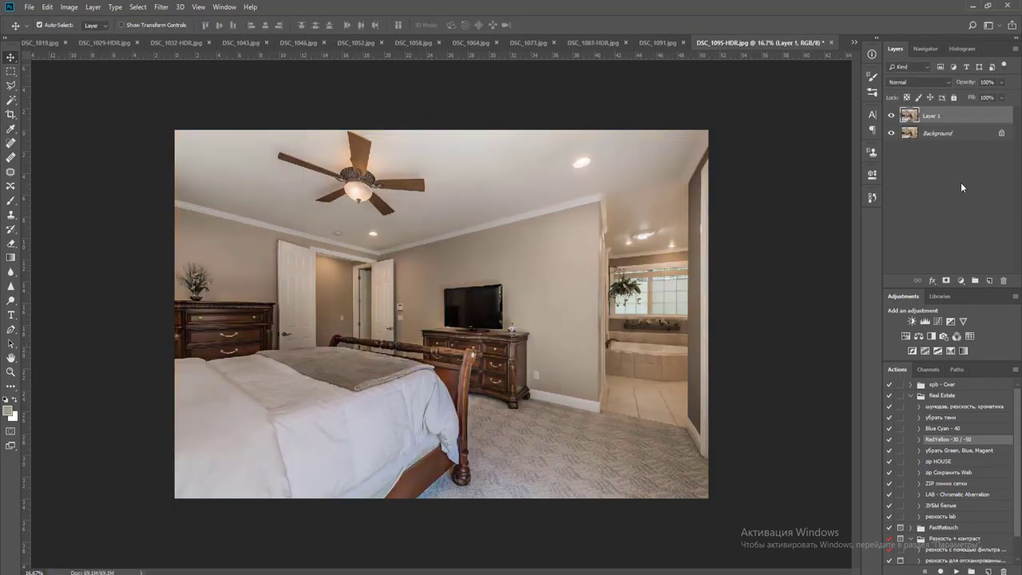
key(ctrl+shift+e)
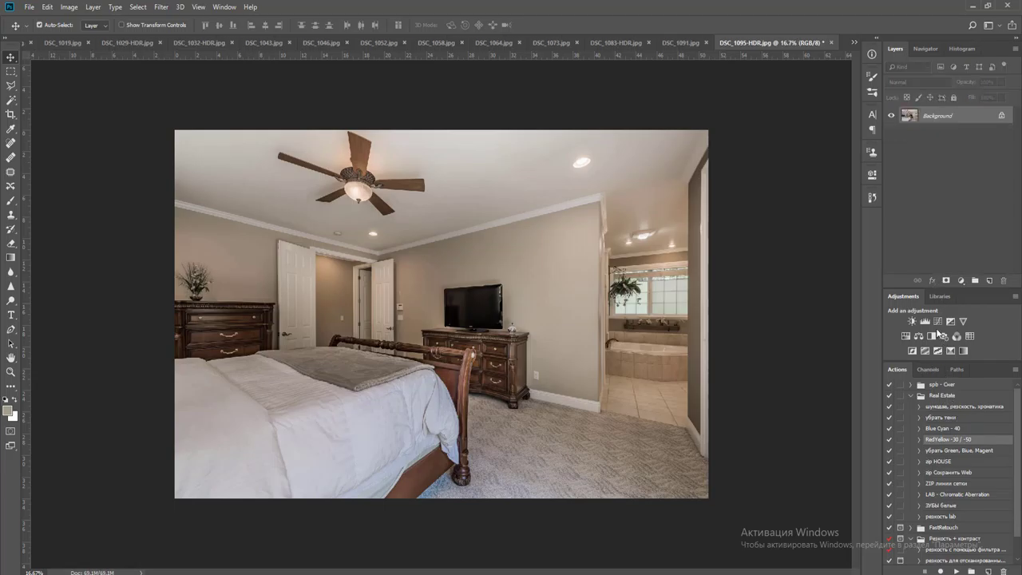
click(939, 322)
drag(804, 267, 802, 264)
key(ctrl+shift+e)
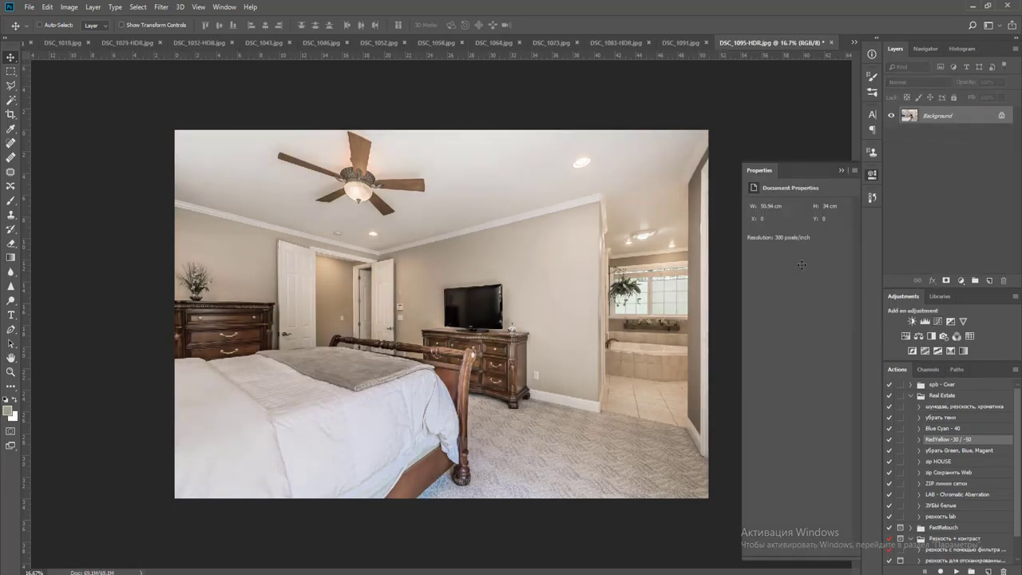
Save DSC_1095-HDR.jpg with the default JPEG options and close it
key(ctrl+s)
key(Return)
key(ctrl+w)
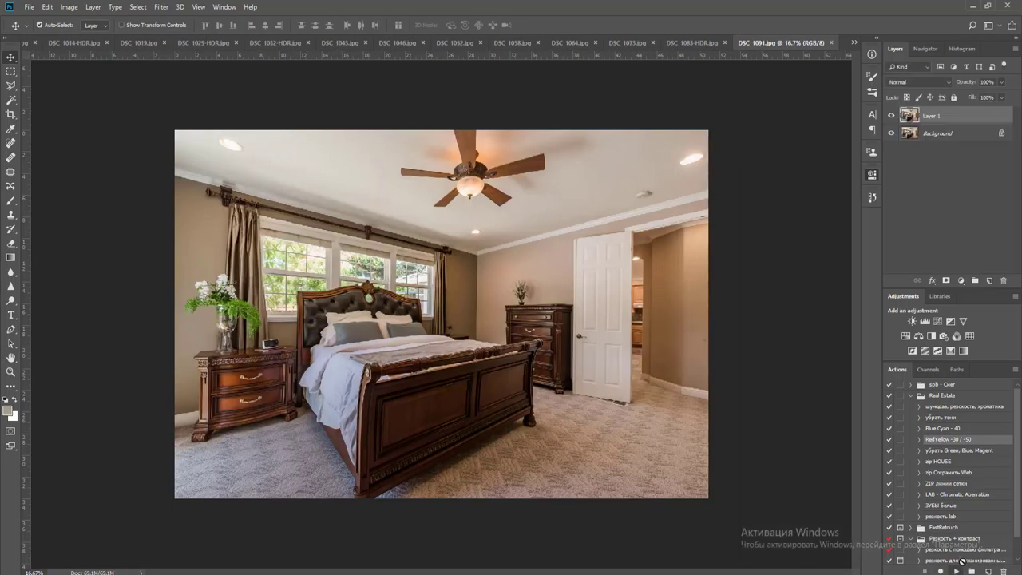
Merge DSC_1091.jpg's colour-corrected layer at about 72% opacity, then brighten the photo with a merged Curves adjustment at input 116, output 132
click(1002, 83)
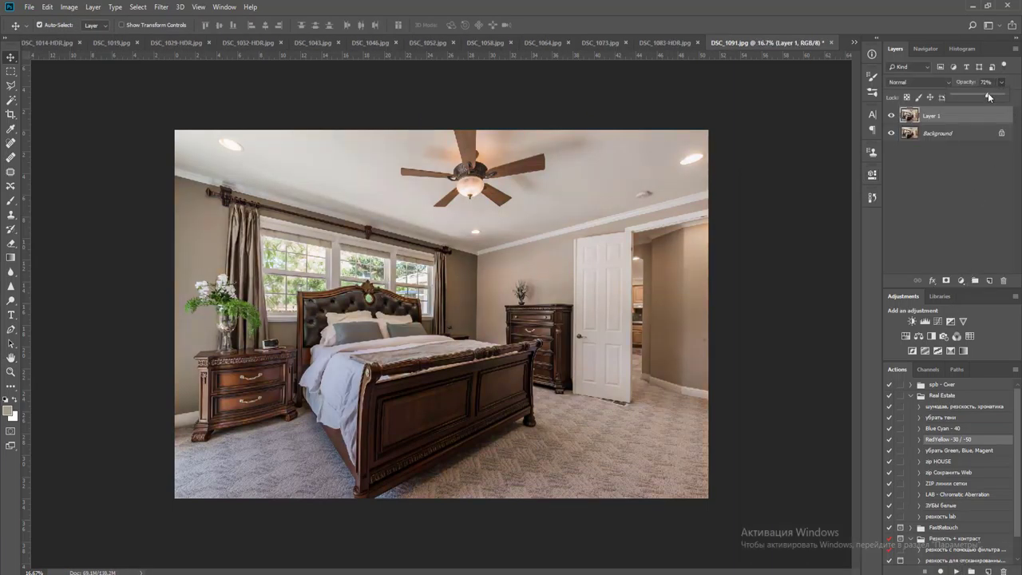
key(ctrl+e)
click(937, 321)
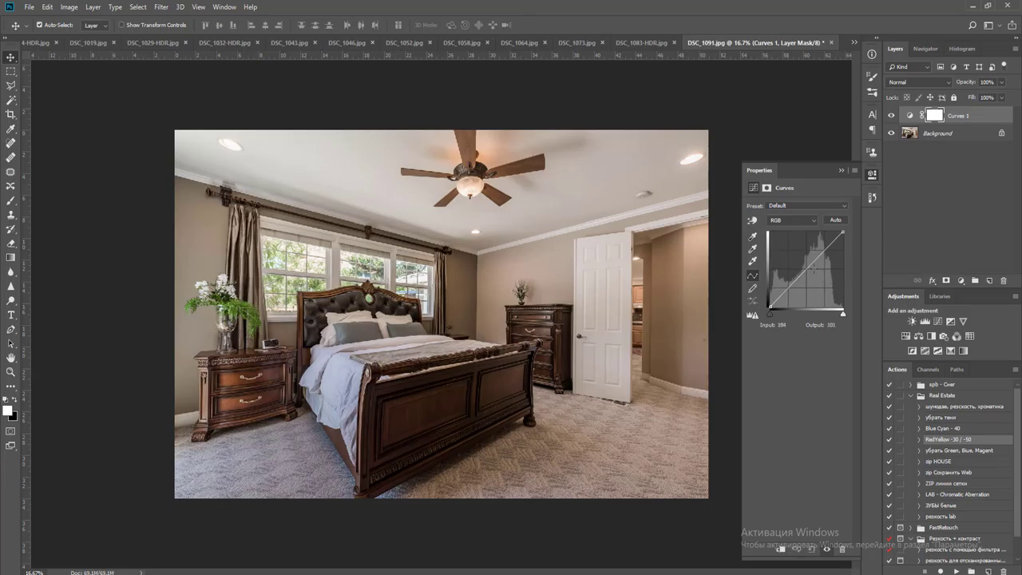
drag(805, 269, 804, 269)
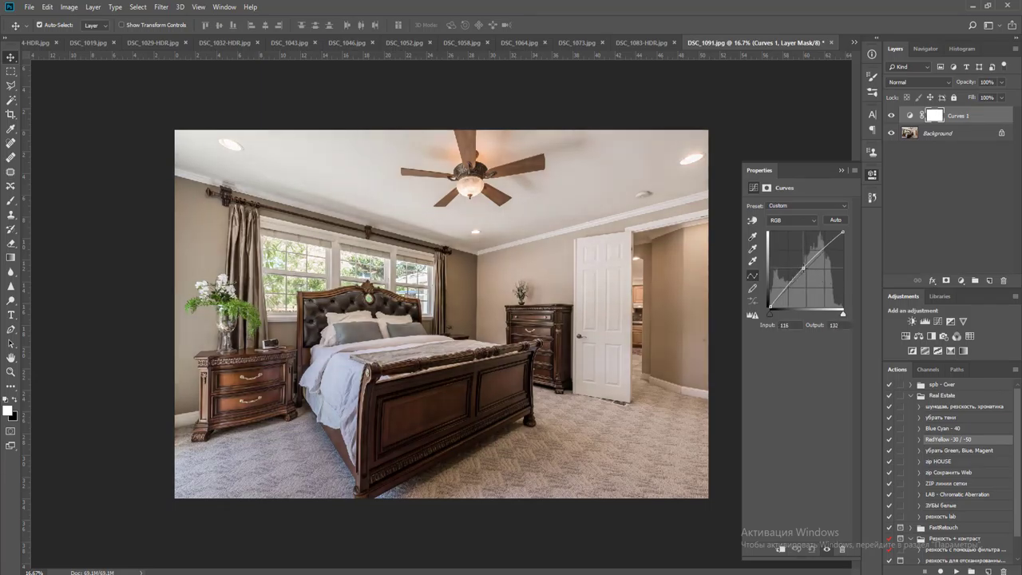
key(ctrl+e)
Save DSC_1091.jpg with the default JPEG options and close it
key(ctrl+s)
key(Return)
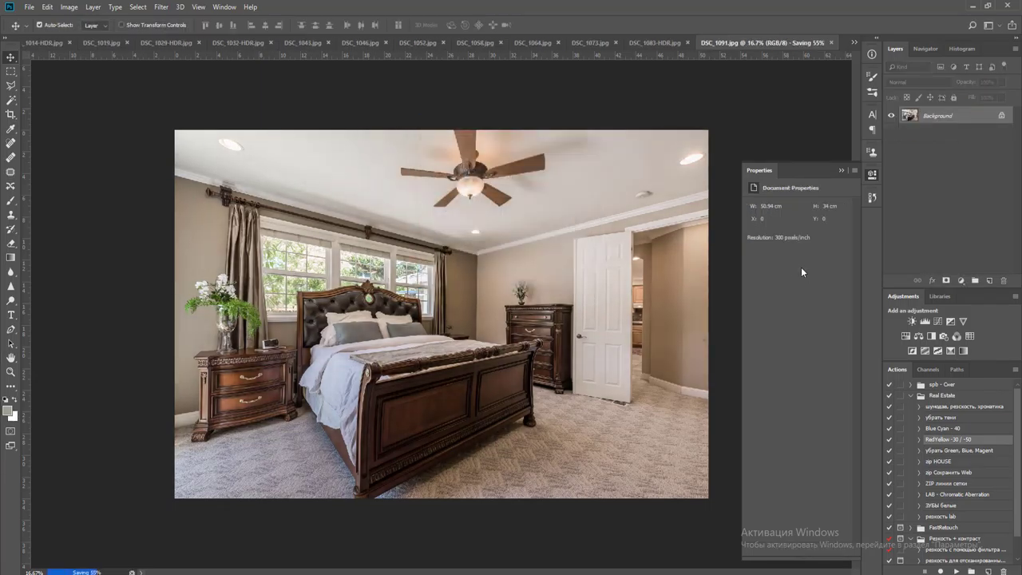
key(ctrl+w)
Apply the "RedYellow -30 / -50" action to DSC_1083-HDR.jpg, adjust the corrected layer's opacity, and merge it down
key(ctrl+j)
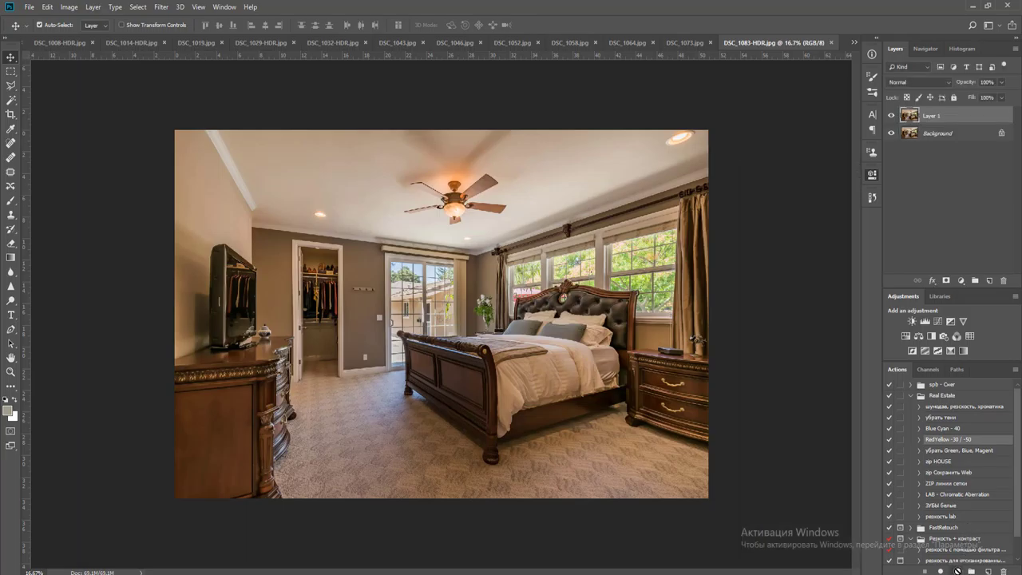
click(1001, 83)
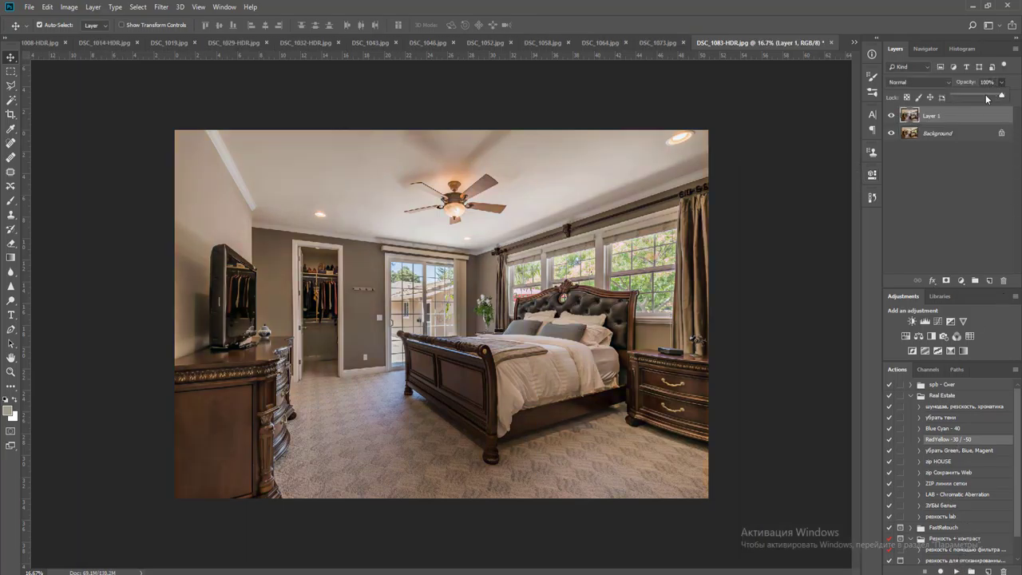
key(ctrl+e)
Brighten DSC_1083-HDR.jpg with a Curves adjustment at input 118, output 135
click(939, 322)
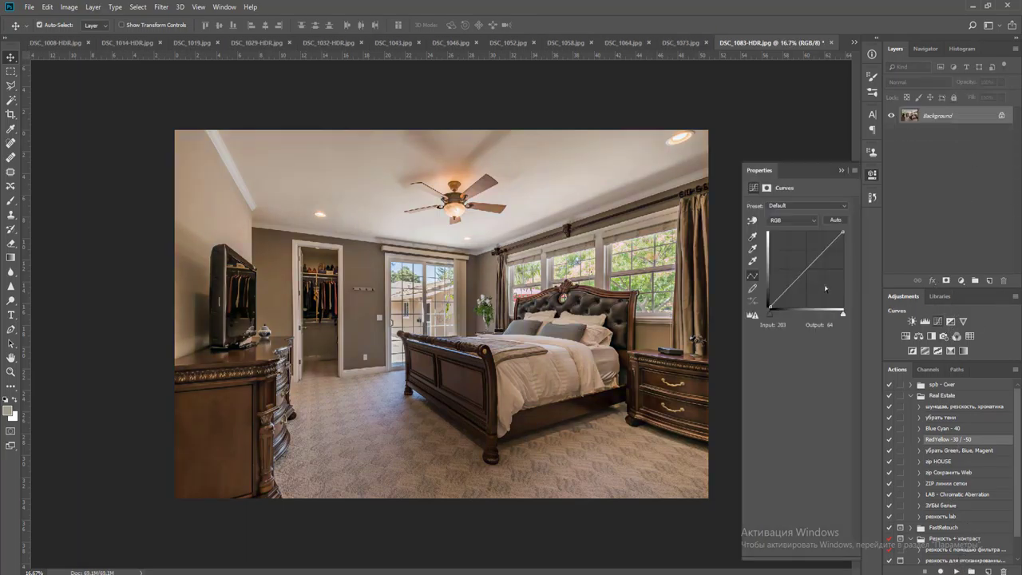
drag(809, 269, 804, 267)
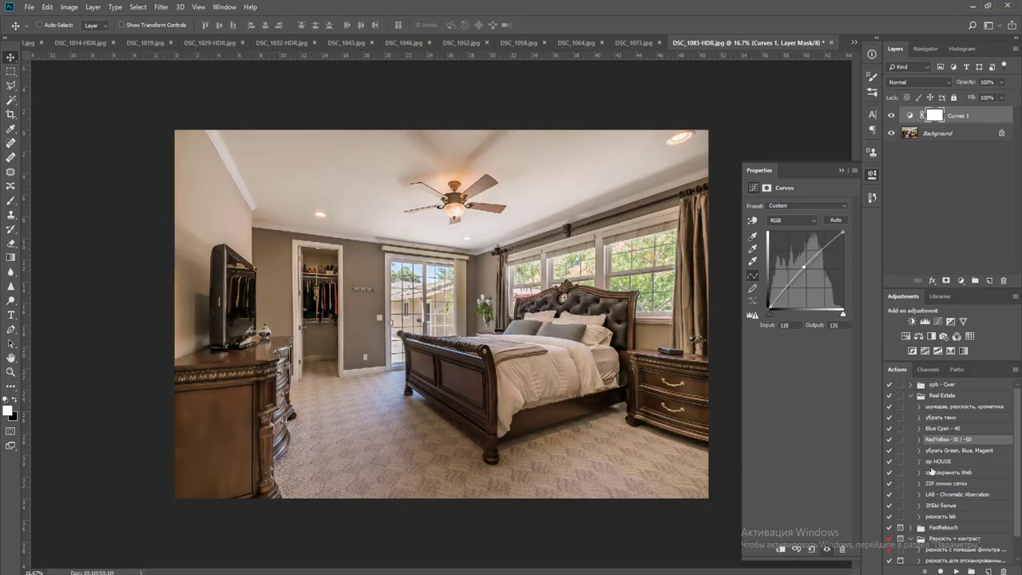
key(Delete)
Apply the "RedYellow -30 / -50" action again to DSC_1083-HDR.jpg at 57% opacity and merge it, keeping the file open
key(ctrl+j)
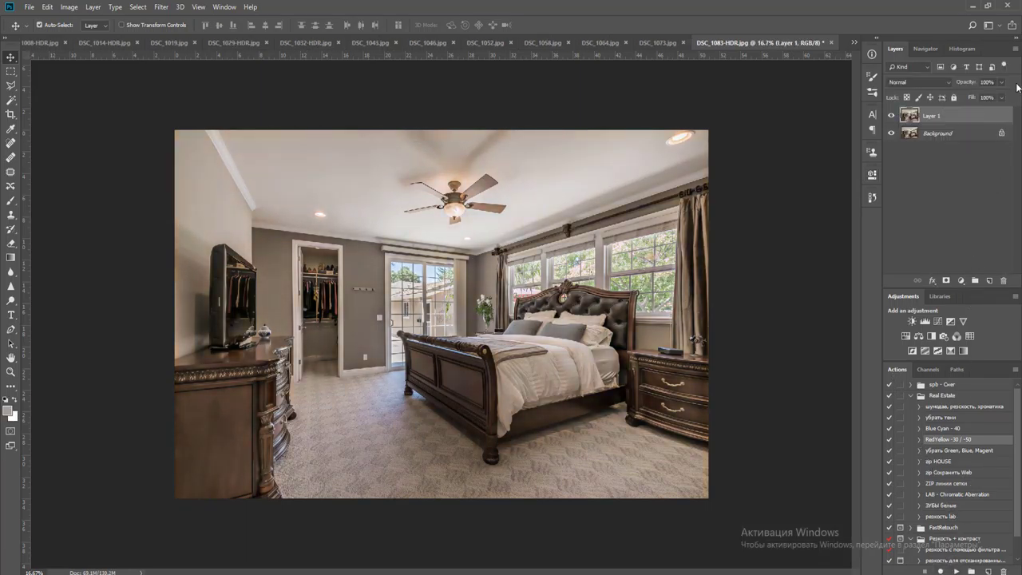
drag(1002, 82, 979, 95)
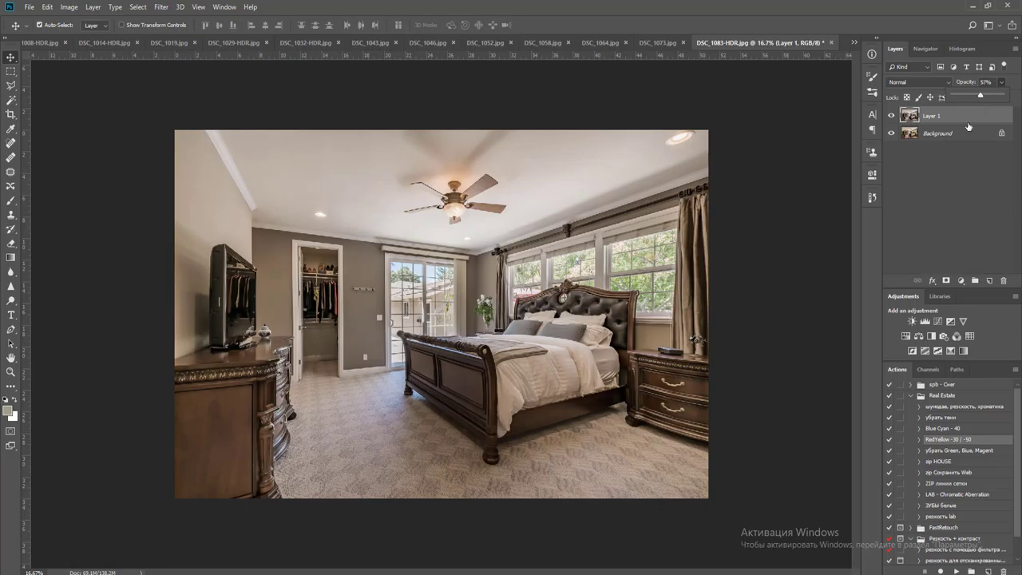
key(ctrl+e)
key(ctrl+w)
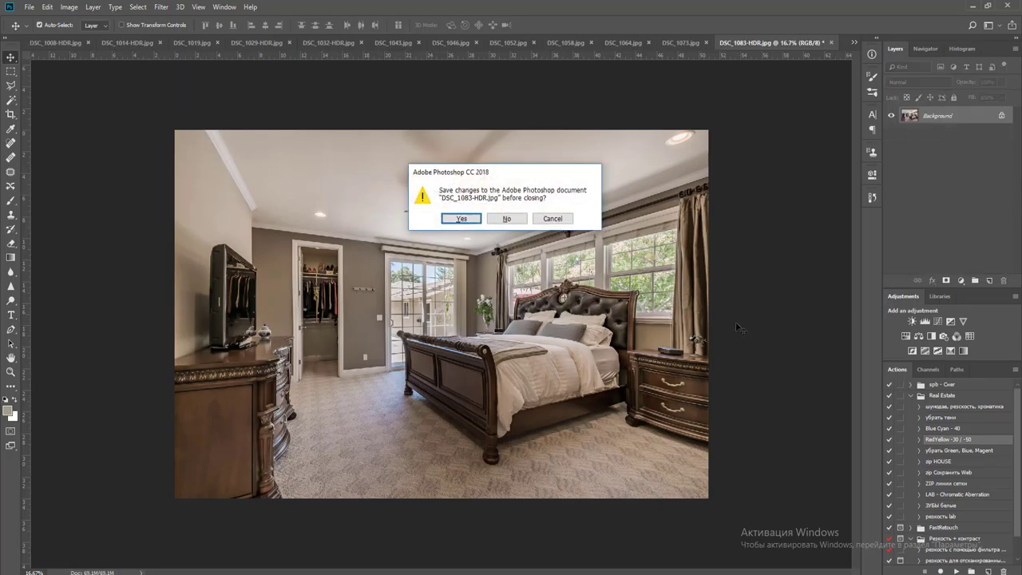
key(Escape)
Lower the white point of DSC_1083-HDR.jpg with a merged Levels adjustment, then save and close the file
click(925, 322)
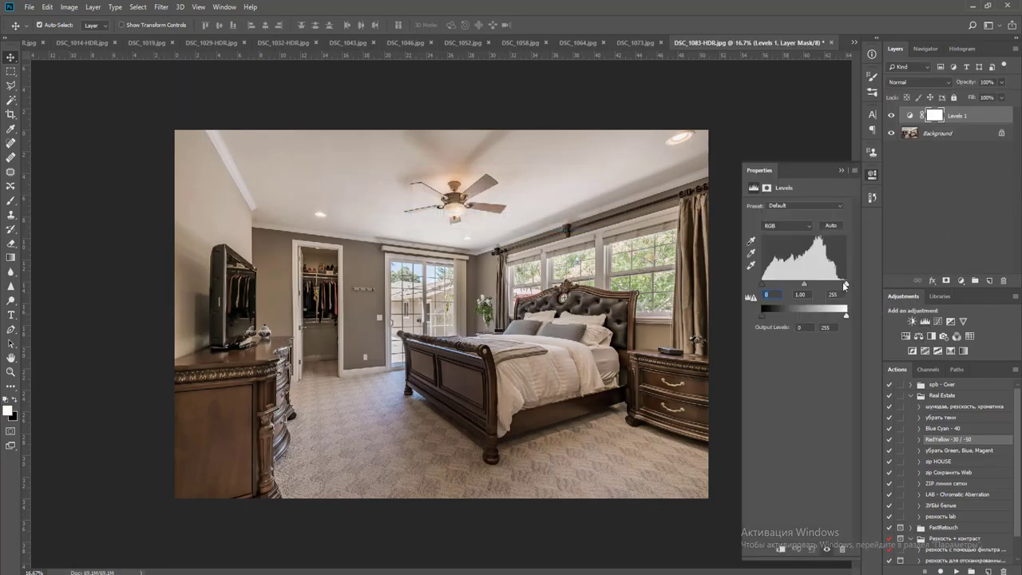
drag(844, 286, 839, 286)
key(ctrl+e)
key(ctrl+s)
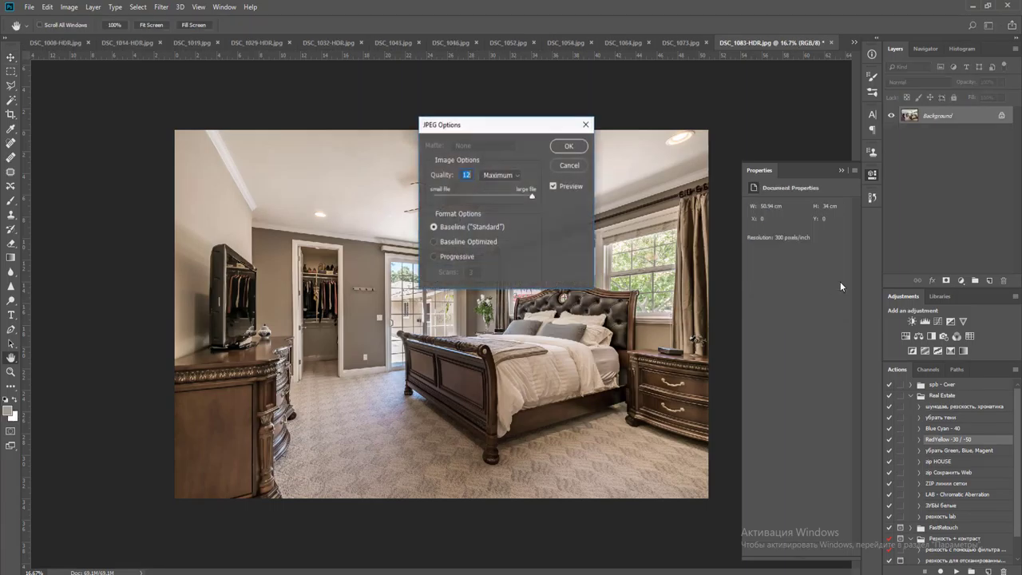
key(Return)
key(ctrl+w)
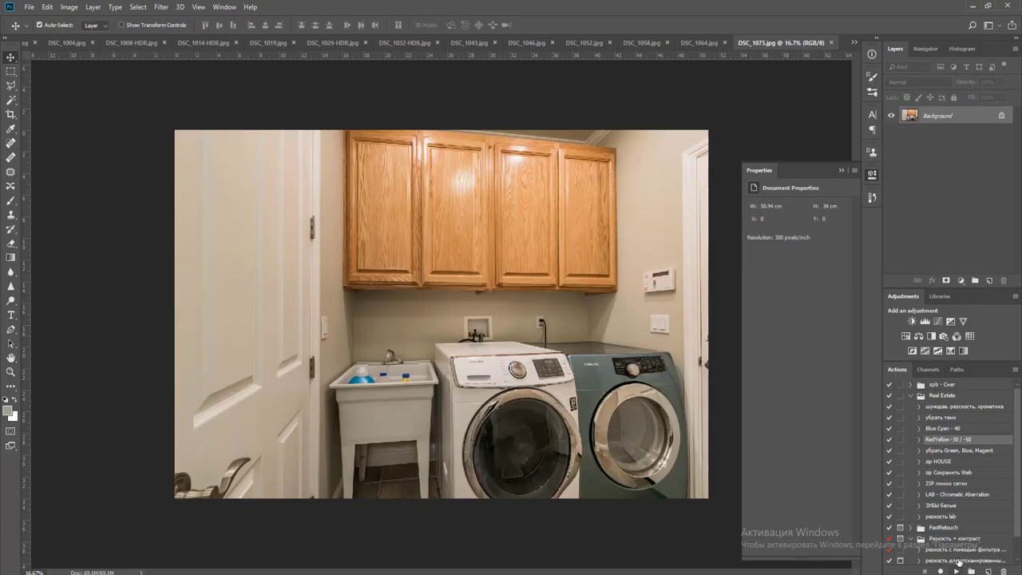
Straighten the right side of laundry photo DSC_1073.jpg by transforming a duplicate layer's upper-right corner outward, and merge it down
key(ctrl+j)
key(ctrl+t)
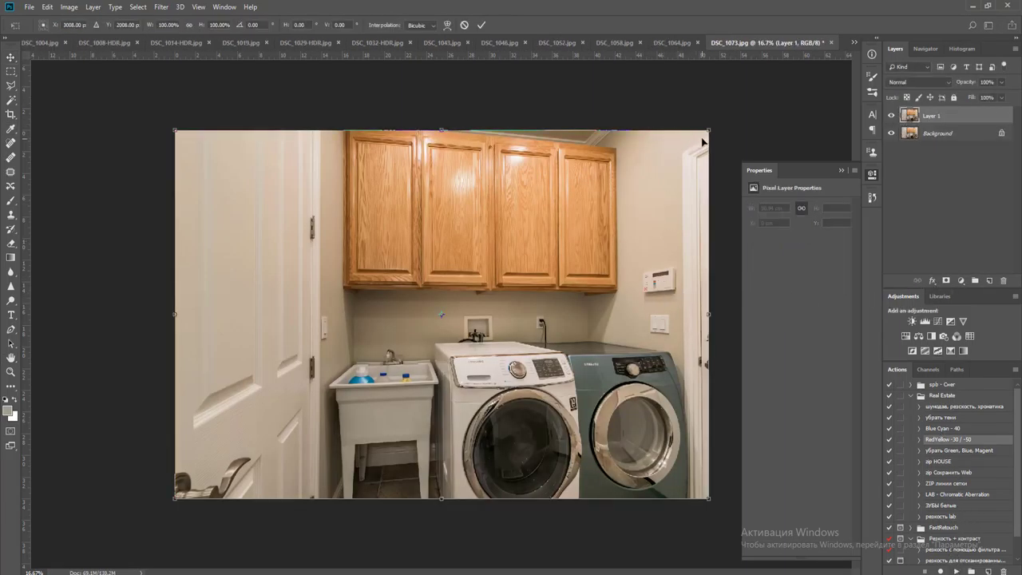
drag(711, 132, 718, 135)
key(Return)
key(ctrl+e)
Place a vertical guide along the left door frame, straighten it by moving a duplicate layer's upper-left corner outward, and merge down
drag(26, 235, 320, 244)
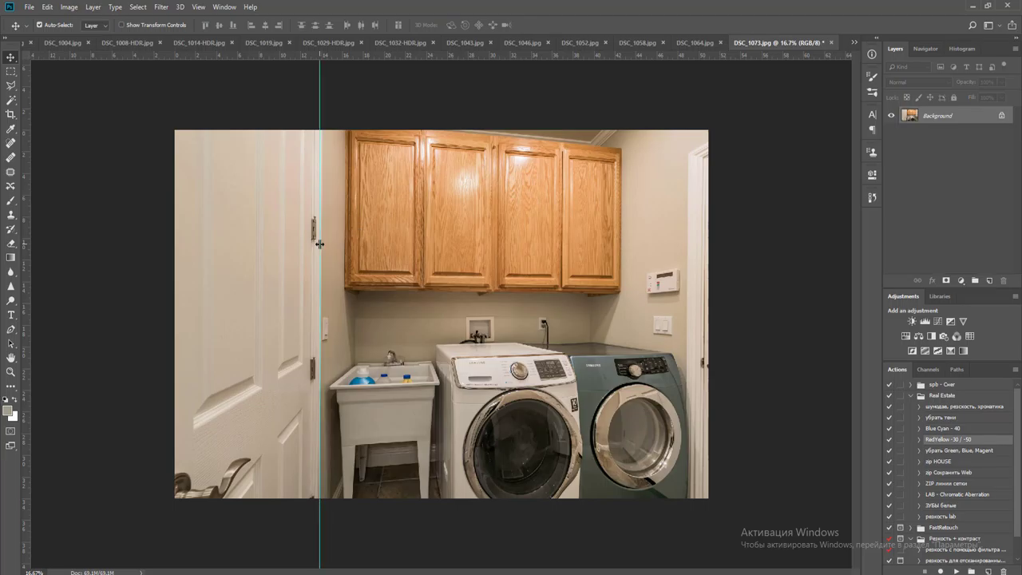
key(ctrl+j)
key(ctrl+t)
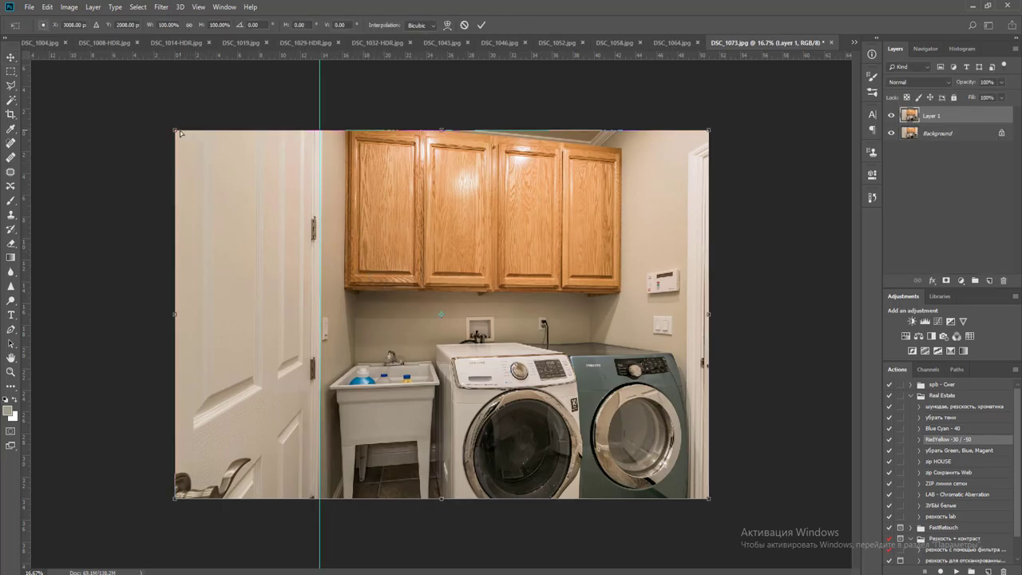
drag(179, 134, 176, 135)
key(Return)
key(ctrl+e)
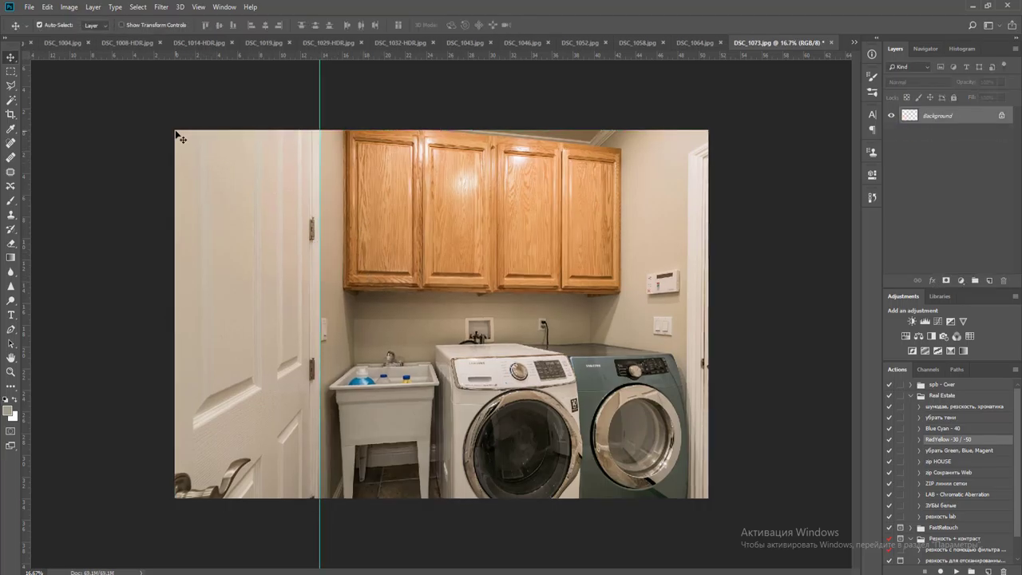
Brighten DSC_1073.jpg with a Levels adjustment that sets the white input level to 244, and merge it down
click(925, 321)
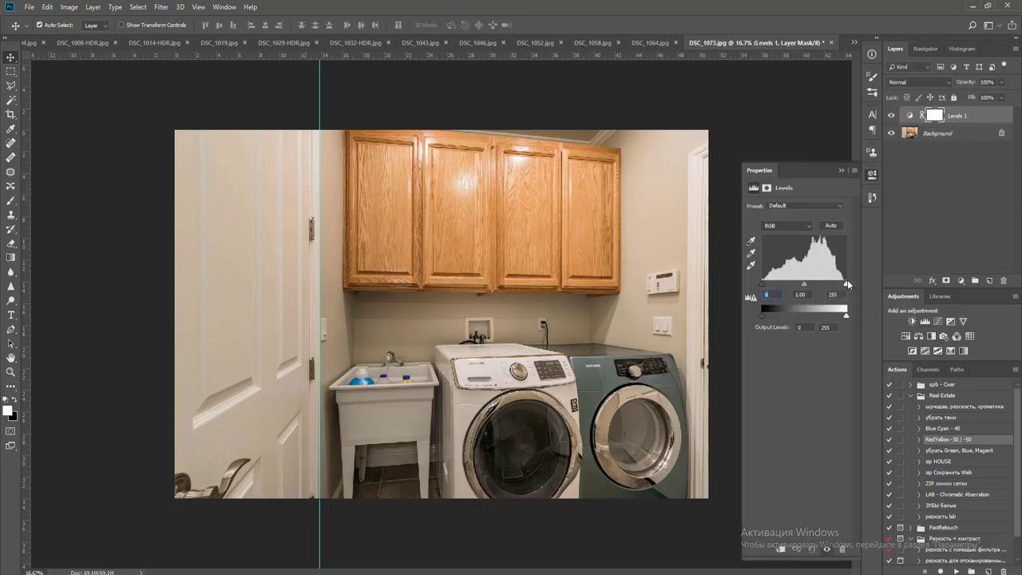
drag(847, 283, 843, 284)
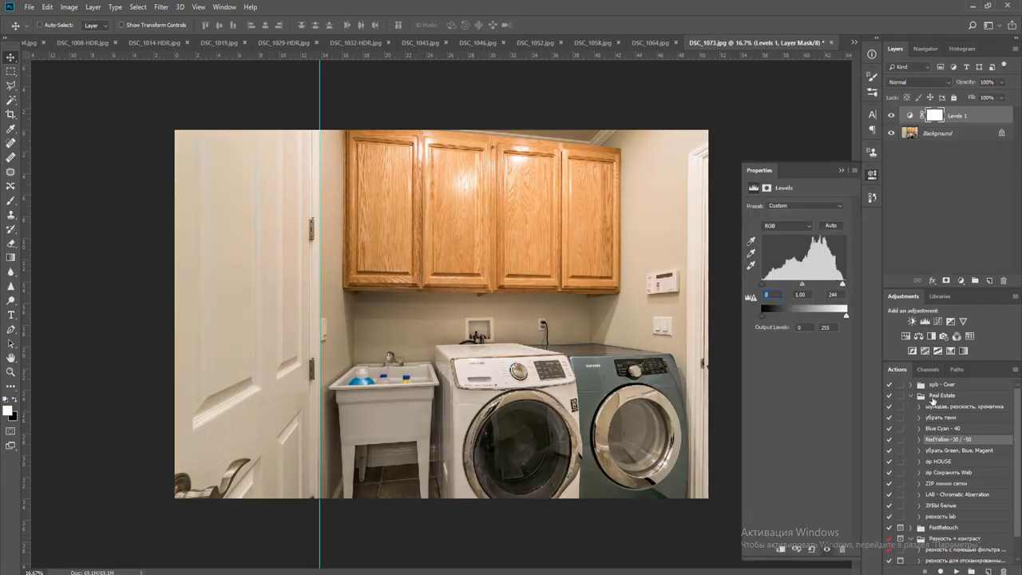
key(ctrl+e)
Apply the RedYellow -30 / -50 action to DSC_1073.jpg, reduce the resulting layer's opacity, merge it down, then save and close the file
click(956, 571)
click(1001, 82)
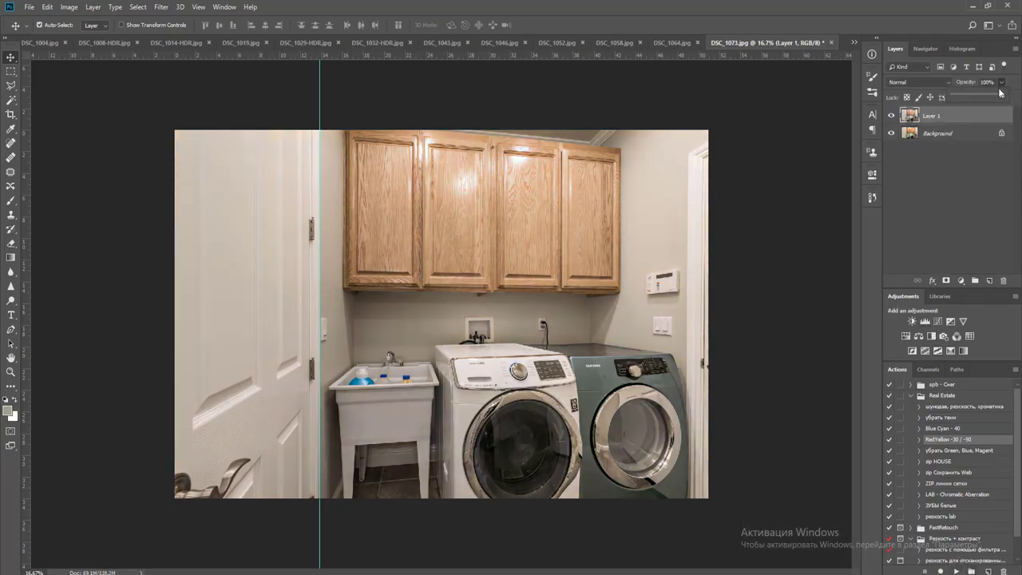
drag(1001, 94, 981, 94)
key(ctrl+e)
key(ctrl+s)
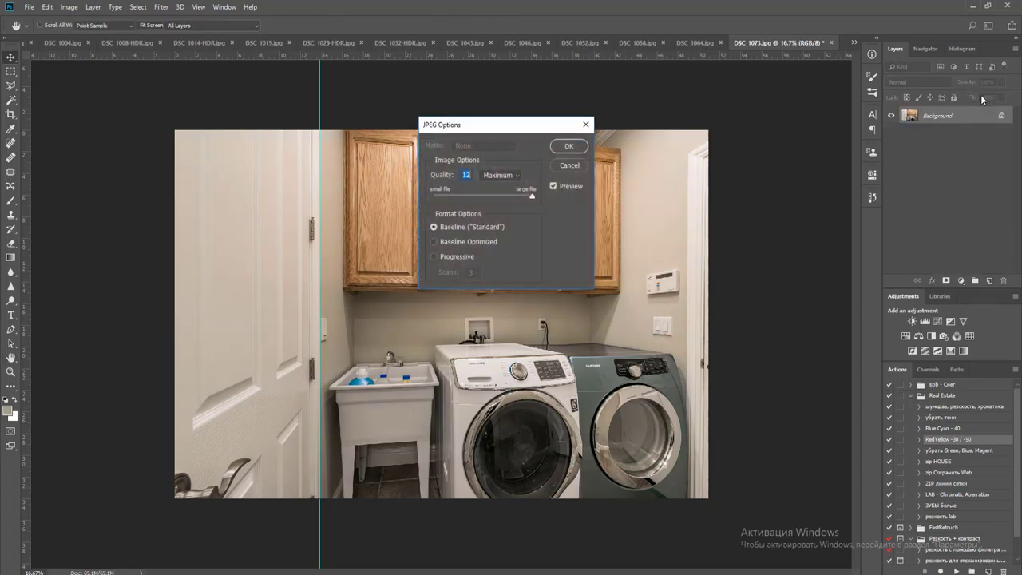
key(Return)
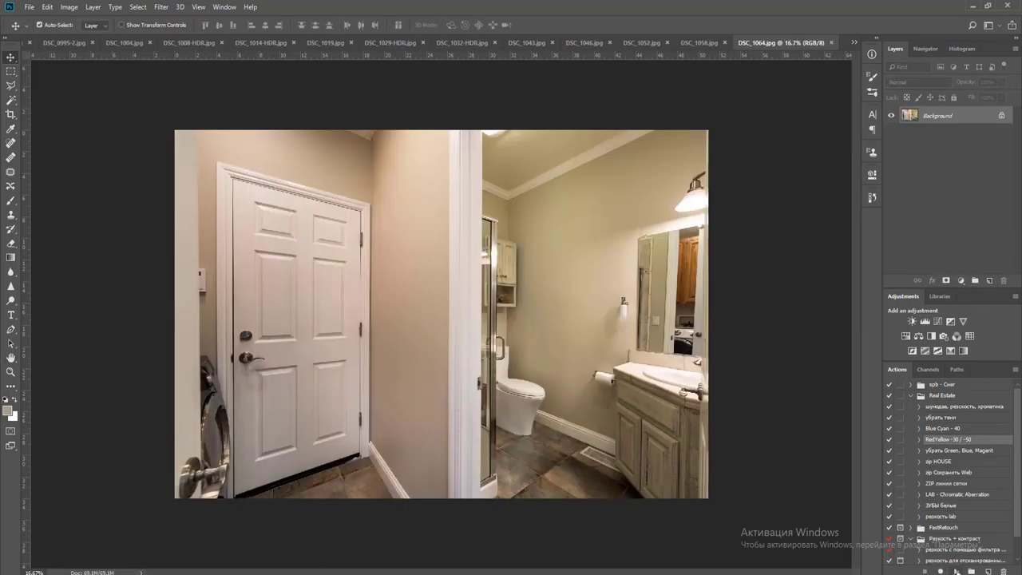
Neutralise the warm cast in DSC_1064.jpg with the RedYellow -30 / -50 action at reduced layer opacity, and merge it down
key(ctrl+j)
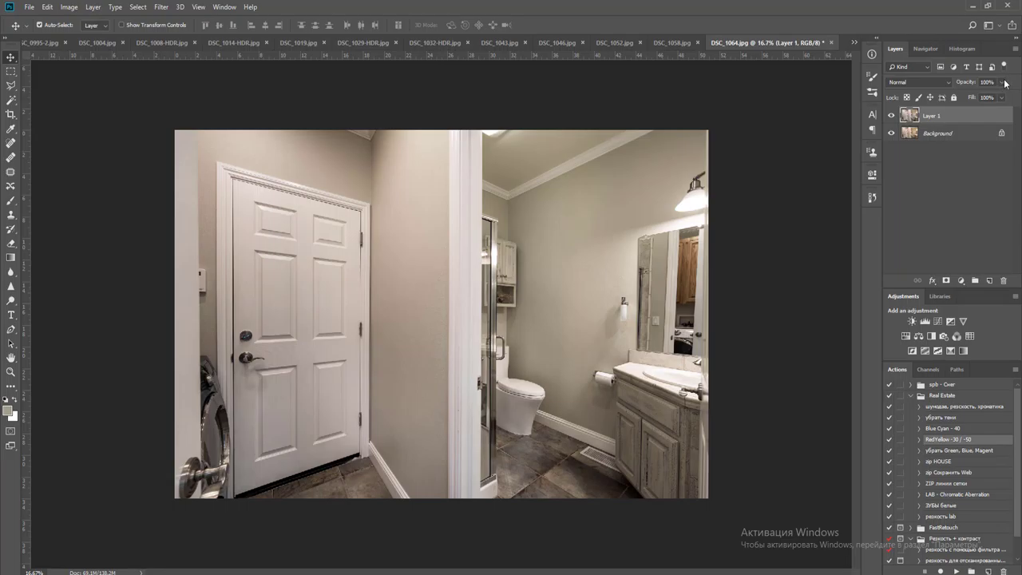
click(1004, 83)
click(1005, 83)
key(ctrl+e)
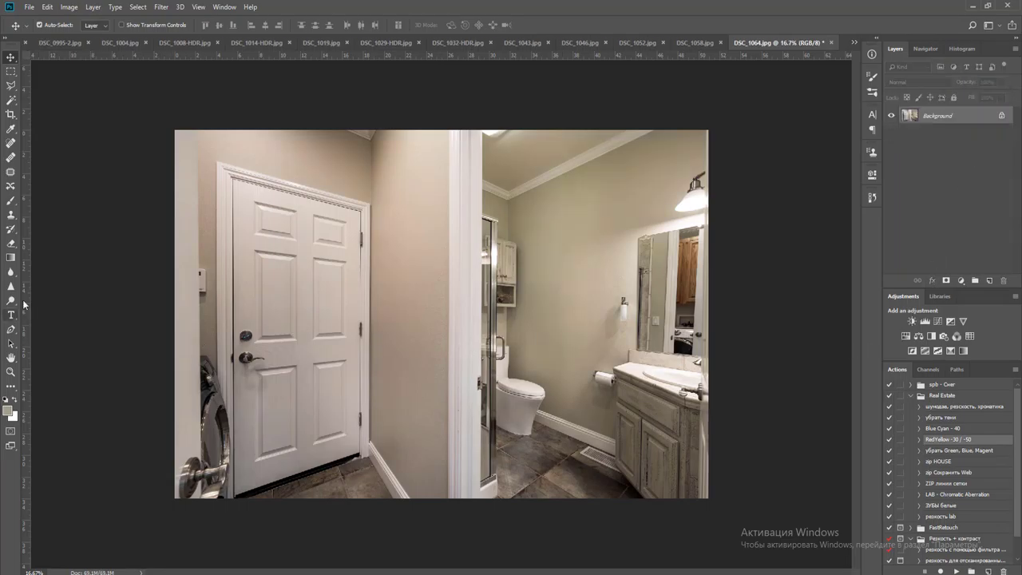
Place a vertical guide along the left edge of the white door, then save and close DSC_1064.jpg
drag(28, 296, 233, 297)
key(ctrl+w)
key(Return)
key(Return)
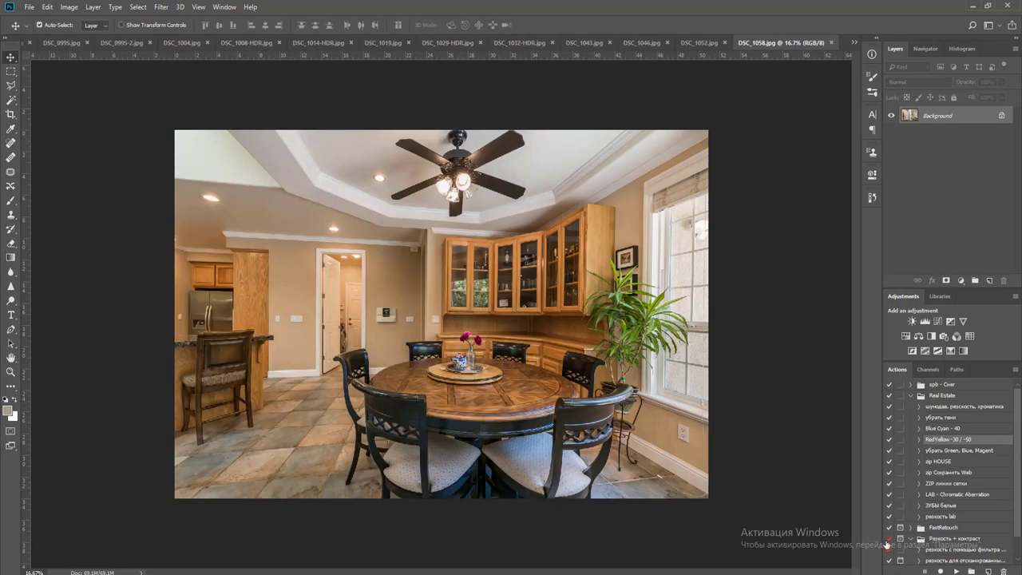
Apply the RedYellow -30 / -50 action to DSC_1058.jpg at 67% opacity, then lower the white point with Levels, merging both down
click(956, 570)
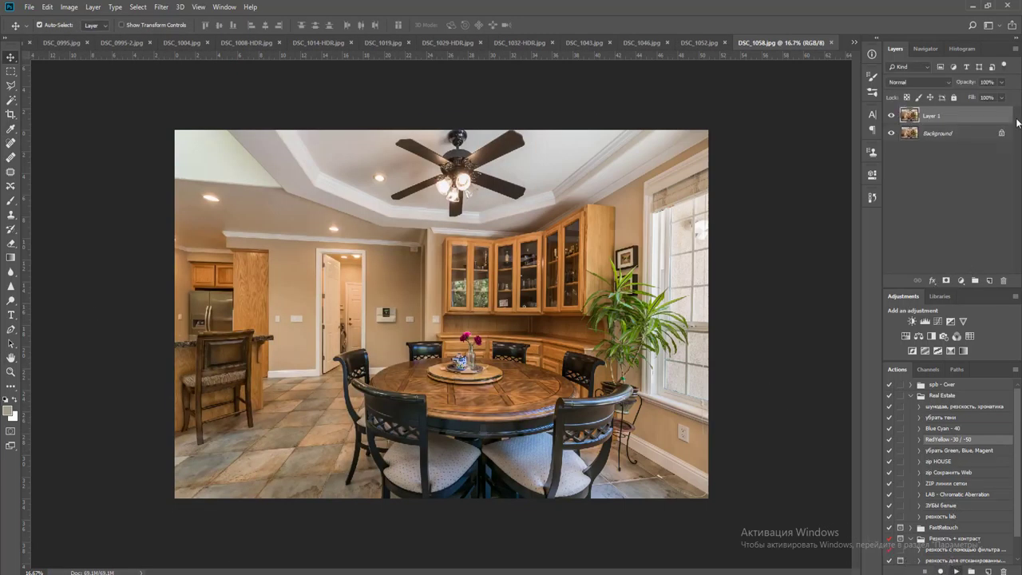
click(1002, 83)
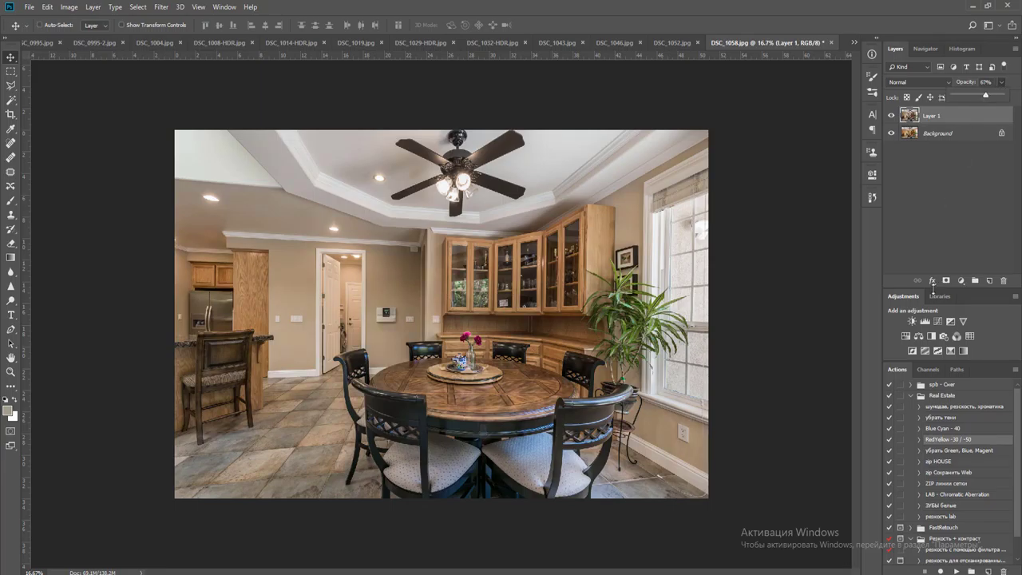
key(Delete)
click(925, 321)
drag(845, 284, 841, 285)
key(Delete)
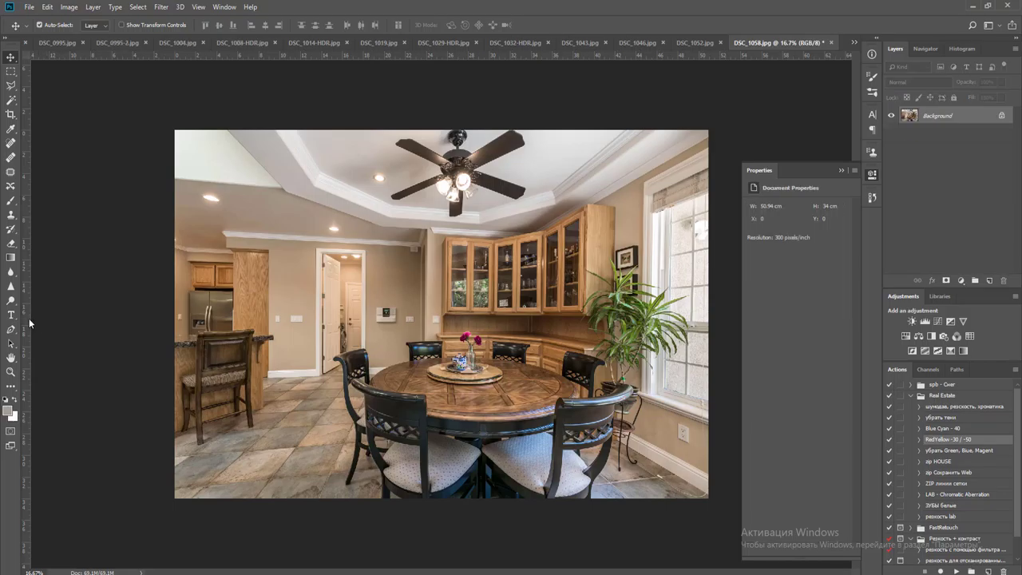
Straighten the window frame in DSC_1058.jpg against a vertical guide by moving a duplicate layer's lower-right corner outward, merge down, then save and close
drag(28, 318, 646, 357)
key(ctrl+j)
key(ctrl+t)
mouse_move(709, 502)
mouse_down()
mouse_move(725, 481)
mouse_move(715, 497)
mouse_up()
key(Return)
key(ctrl+e)
key(ctrl+s)
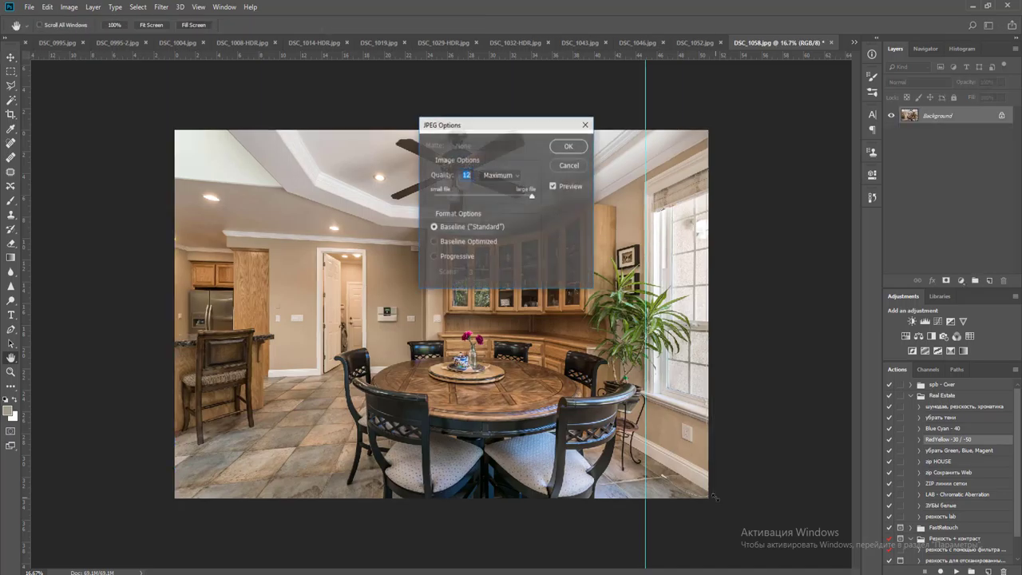
key(Return)
key(ctrl+w)
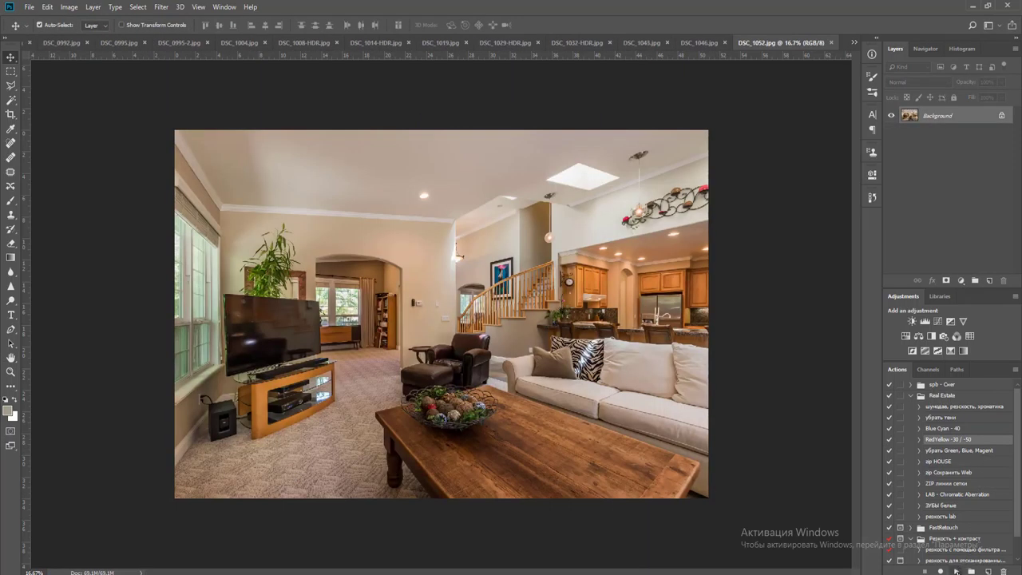
Apply the RedYellow -30 / -50 action to living room photo DSC_1052.jpg, set the layer's opacity to 68%, and merge it down
click(957, 572)
click(1002, 82)
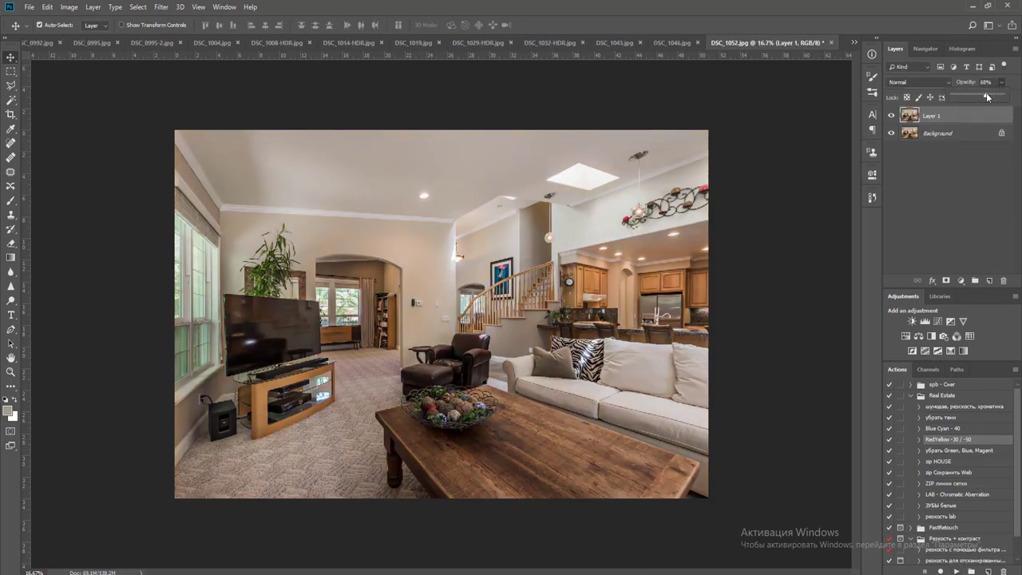
key(ctrl+e)
Brighten DSC_1052.jpg with a Curves midpoint at input 113, output 124, merge it down, then save and close the file
click(938, 321)
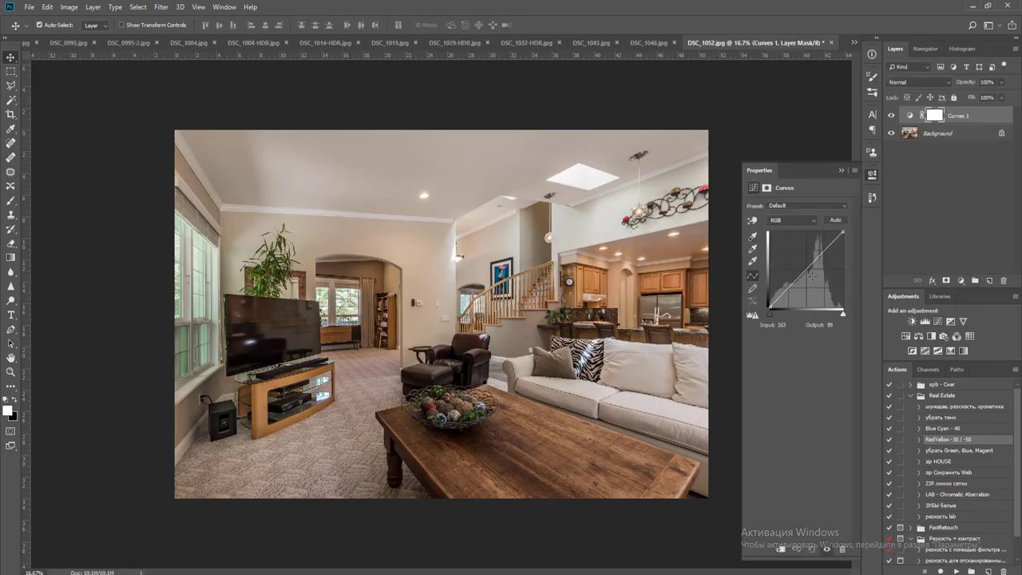
drag(806, 269, 803, 272)
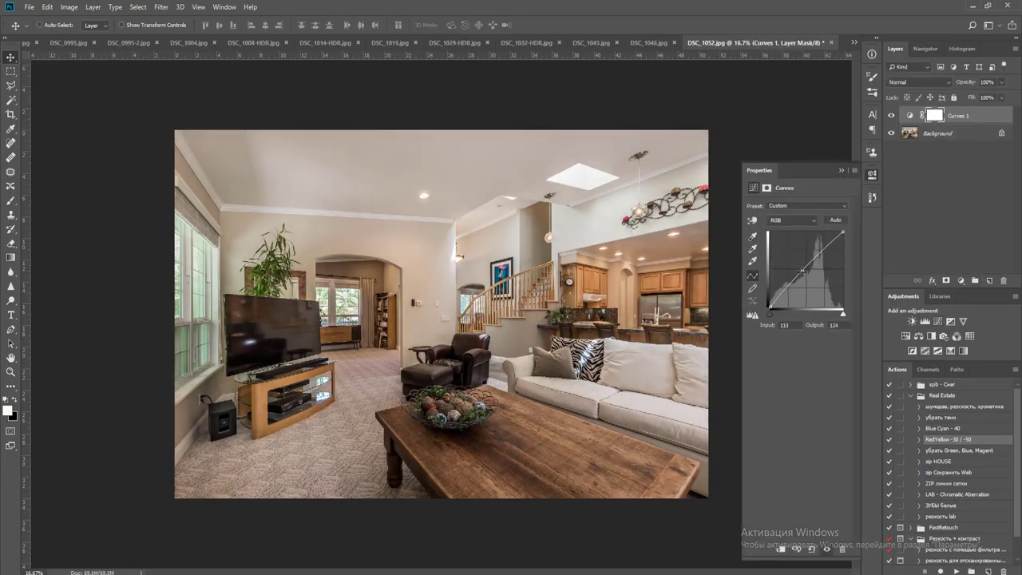
key(ctrl+e)
key(ctrl+s)
key(Return)
key(ctrl+w)
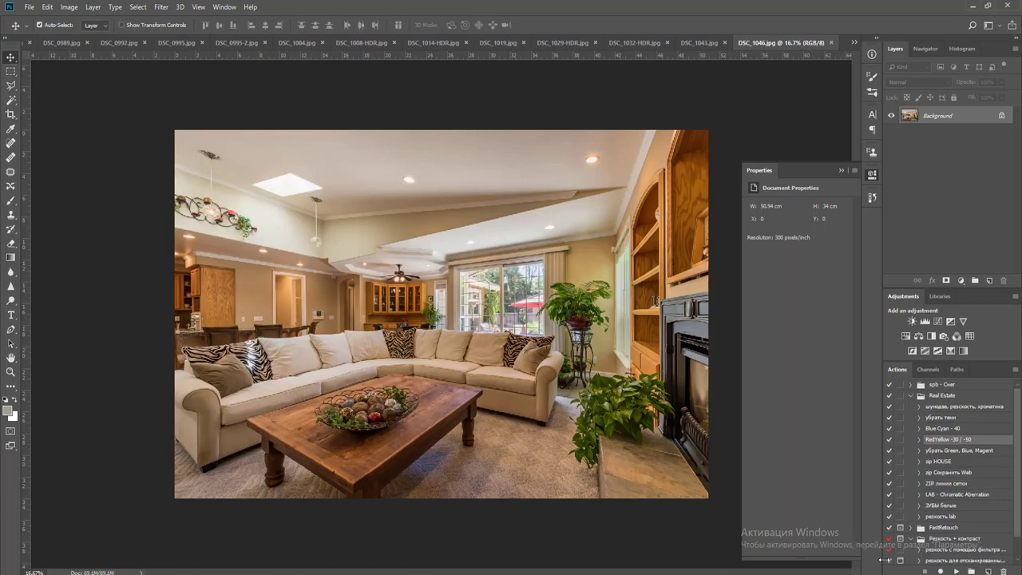
Neutralise the warm cast in DSC_1046.jpg with the RedYellow -30 / -50 action at reduced layer opacity, and merge it down
click(956, 571)
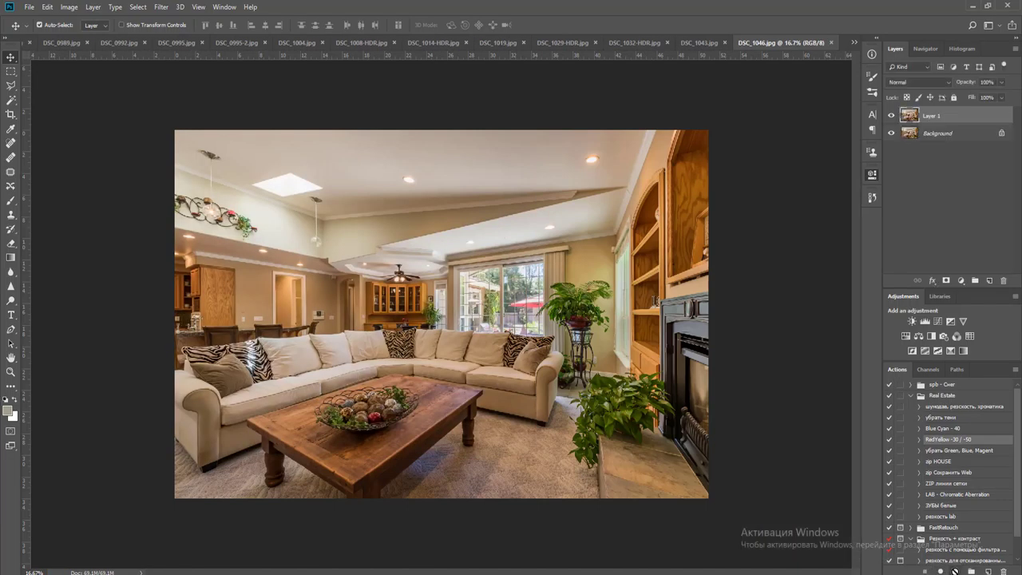
click(1003, 83)
key(ctrl+e)
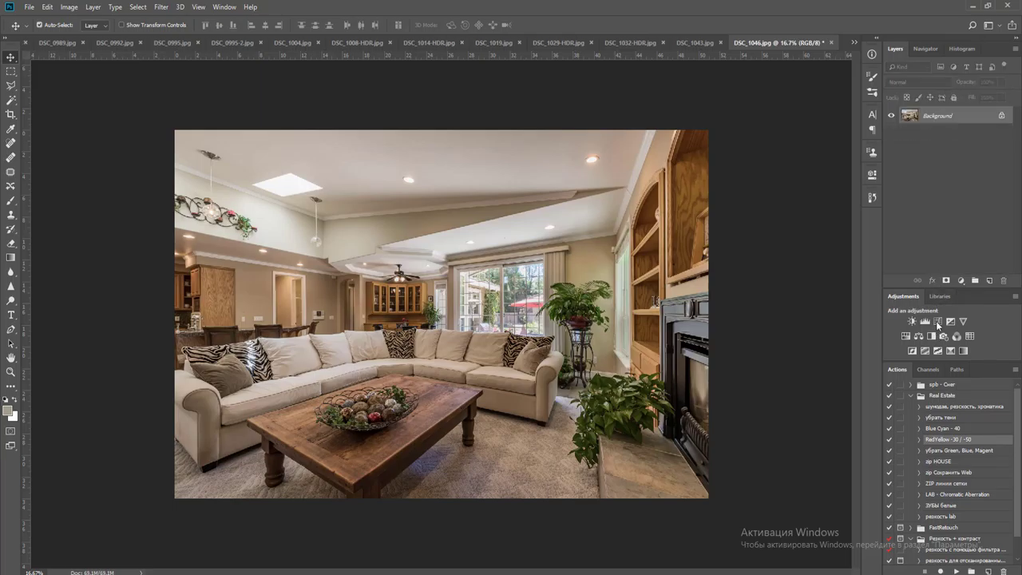
Brighten DSC_1046.jpg with a Curves midpoint at input 122, output 130, merge it down, then save and close the file
click(938, 321)
click(808, 270)
drag(807, 269, 805, 270)
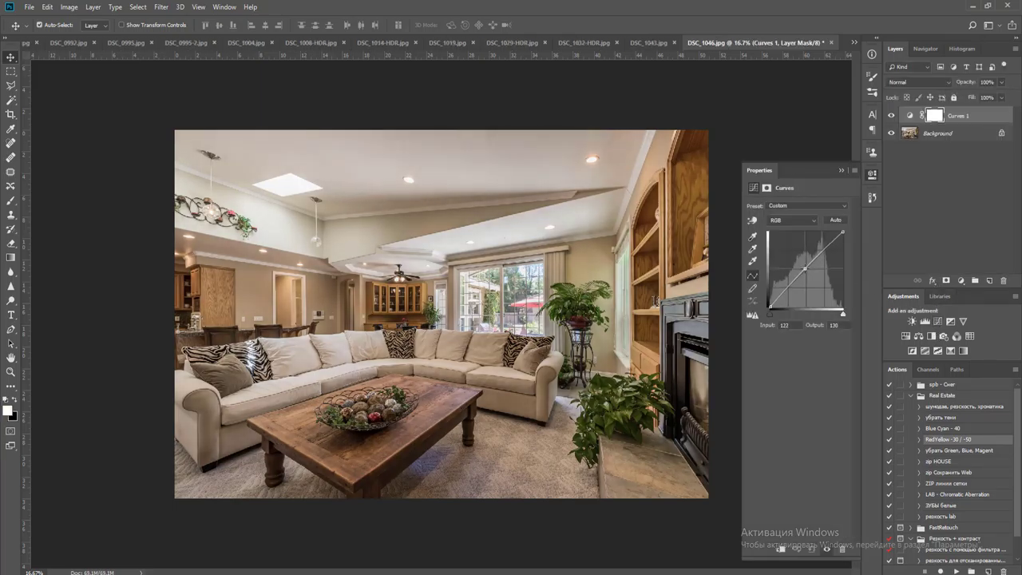
key(ctrl+e)
key(ctrl+w)
key(Return)
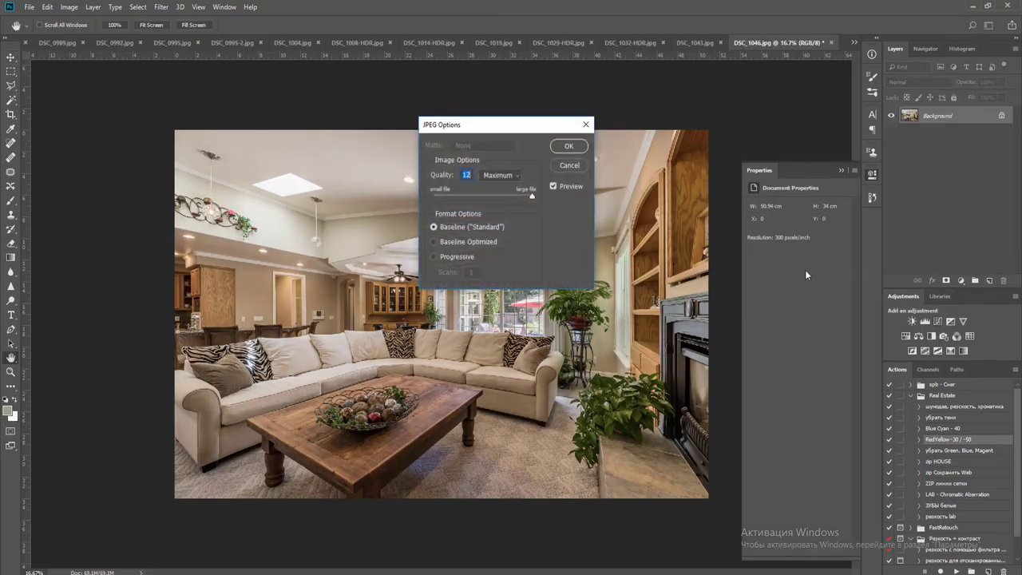
key(Return)
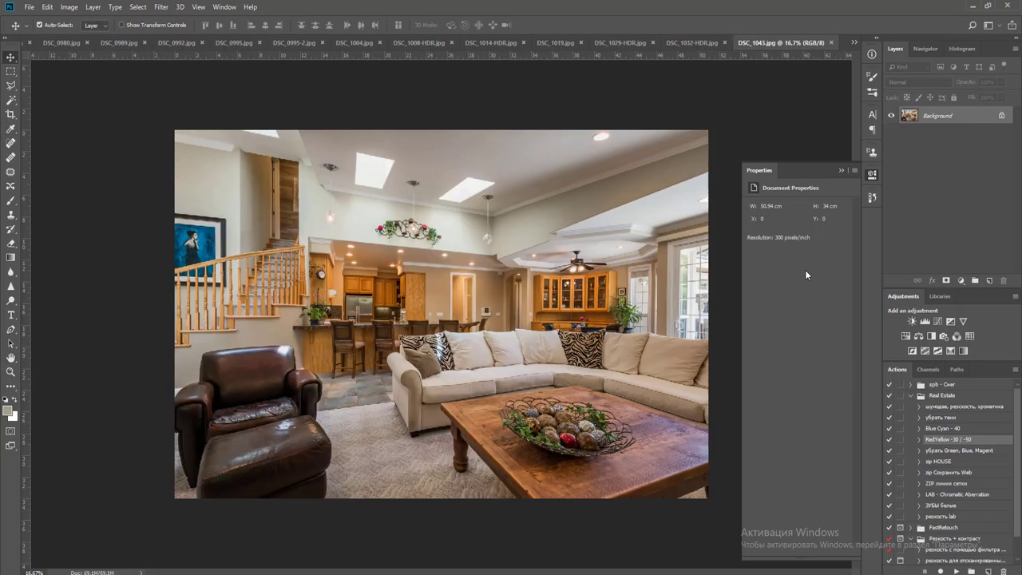
Apply the RedYellow -30 / -50 action to DSC_1043.jpg, set the layer's opacity to 74%, and merge it down
key(ctrl+j)
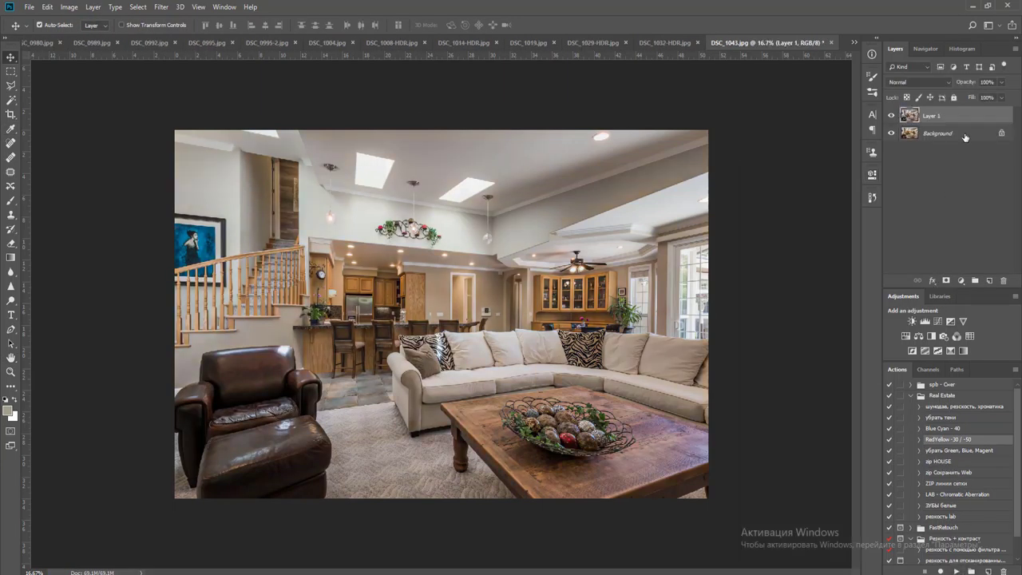
click(1000, 83)
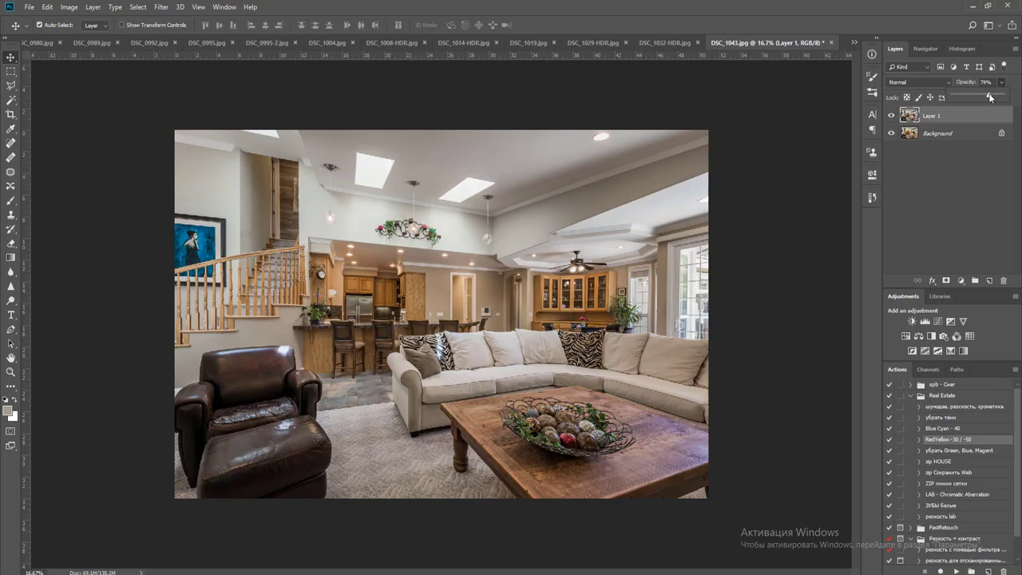
key(ctrl+e)
Brighten DSC_1043.jpg with a Curves midpoint at input 115, output 148, merge it down, then save and close the file
click(938, 322)
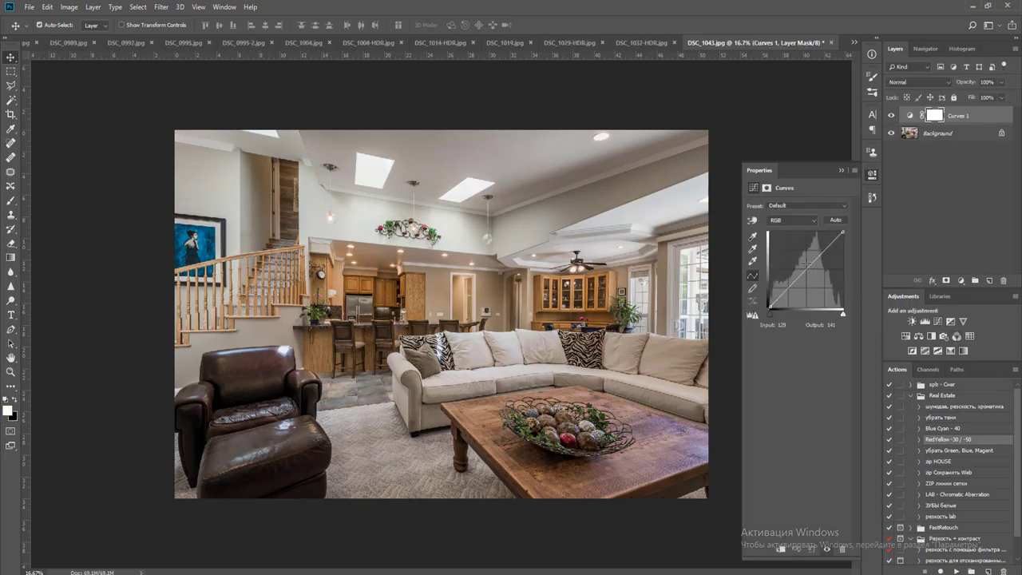
drag(806, 266, 803, 263)
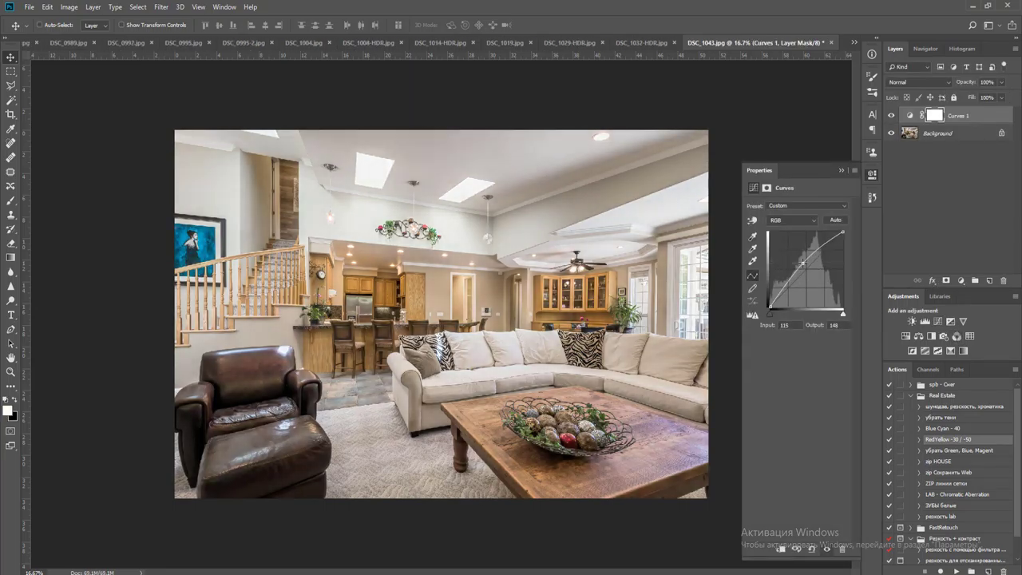
key(Delete)
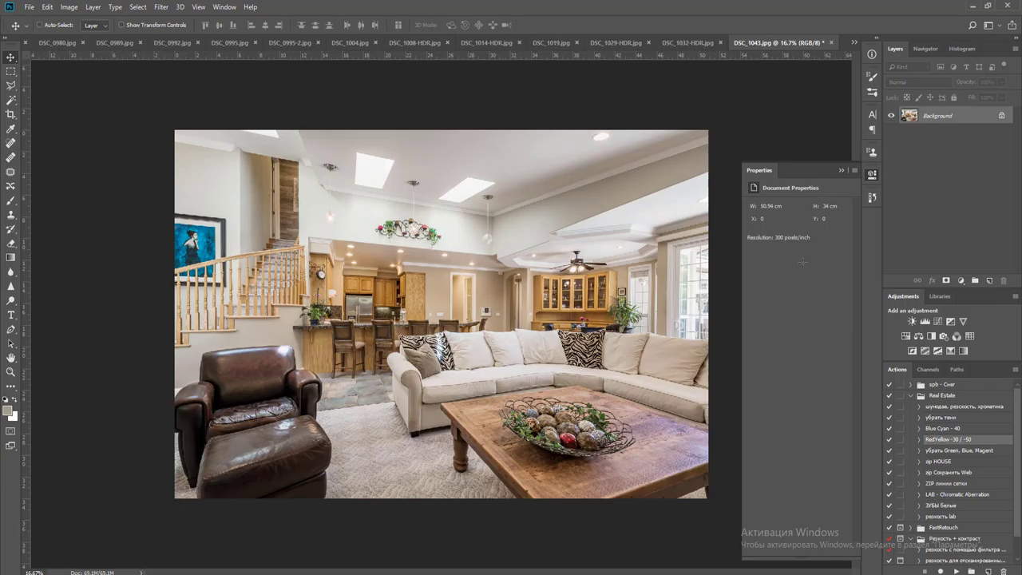
key(ctrl+w)
key(Return)
key(Return)
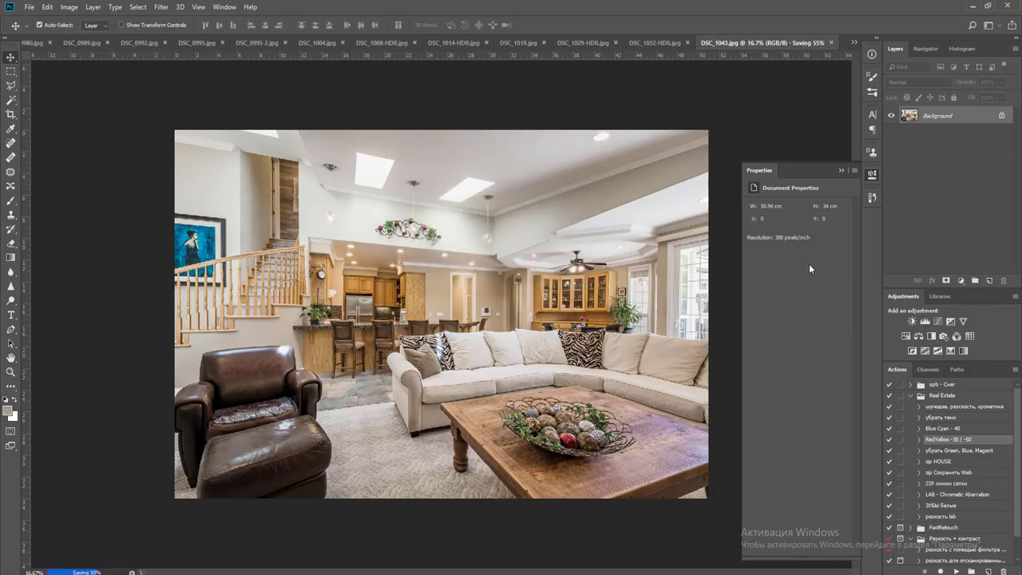
Apply the RedYellow -30 / -50 action to DSC_1032-HDR.jpg, merge it down, and add a Curves brightening point at input 103, output 132
click(957, 570)
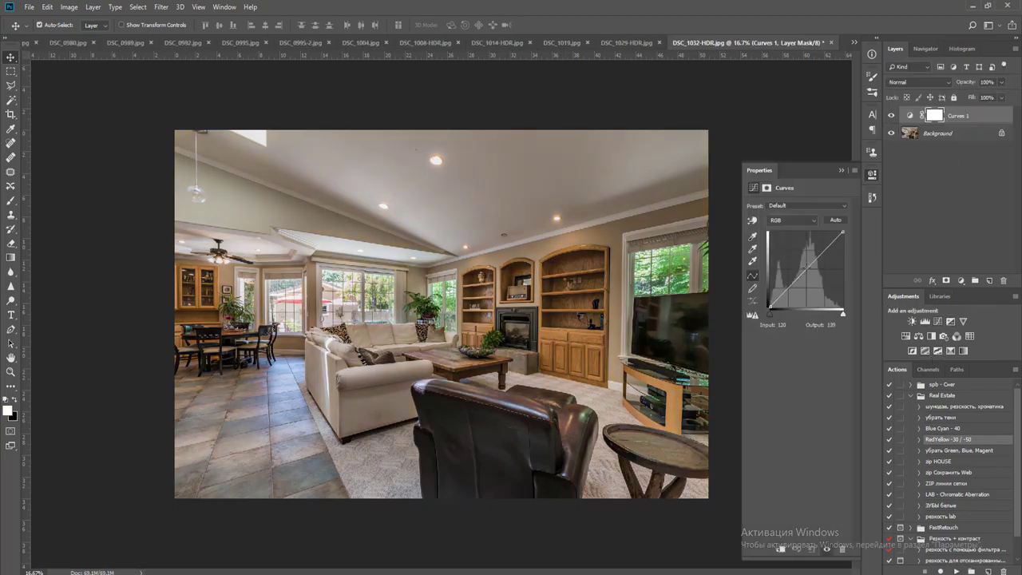
drag(805, 267, 800, 268)
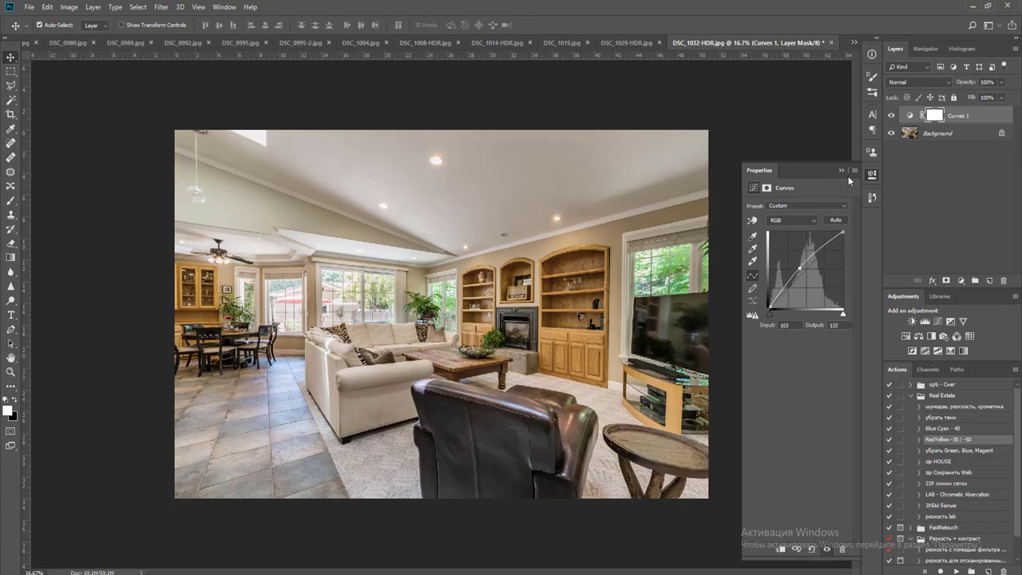
click(872, 176)
Mask the Curves brightening off the dining-side windows, tiled floor and sofa area by painting black with a soft brush enlarged to 2700
key(b)
key(x)
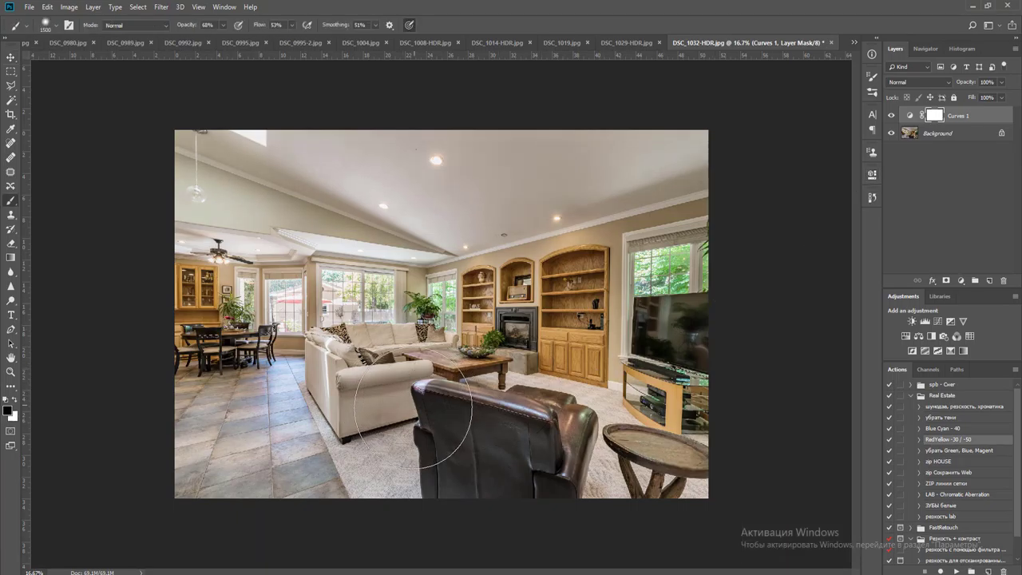
key(bracketright)
key(bracketright)
key(bracketright)
key(bracketright)
key(bracketright)
key(bracketright)
key(bracketright)
key(bracketright)
key(bracketright)
key(bracketright)
key(bracketright)
drag(166, 235, 400, 315)
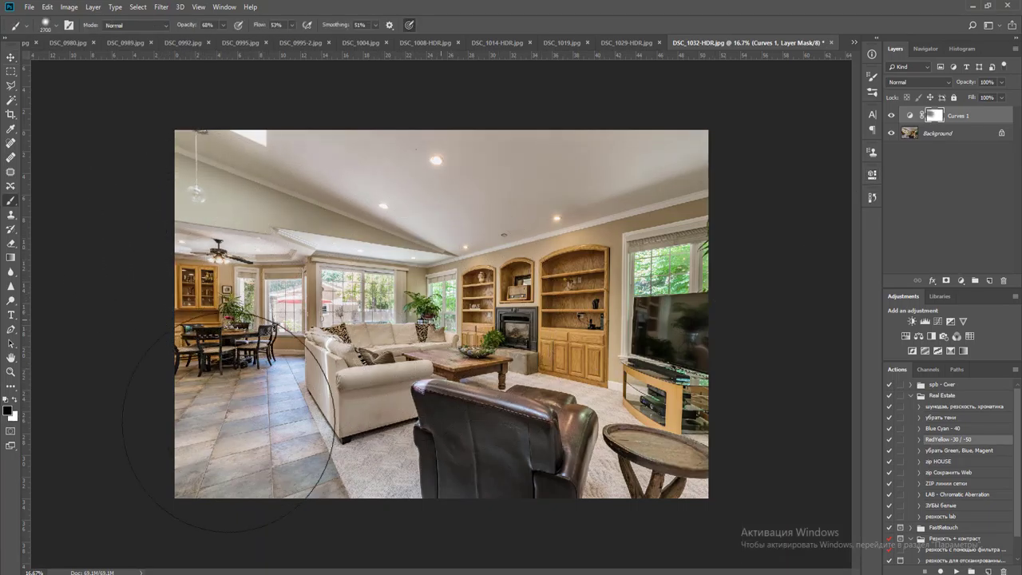
drag(230, 418, 389, 399)
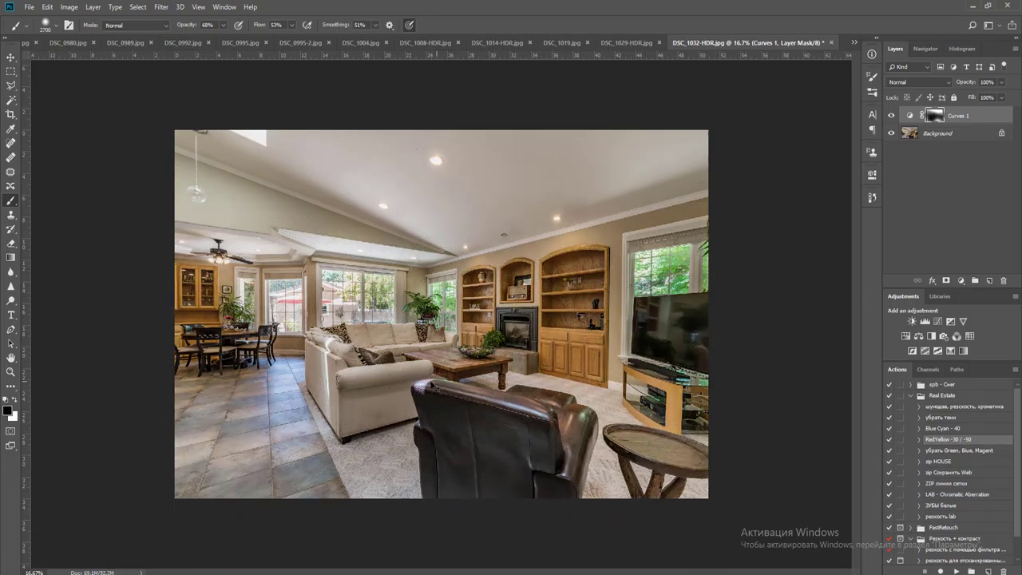
Merge the masked Curves adjustment into DSC_1032-HDR.jpg, then save the file at maximum JPEG quality and close it
key(ctrl+e)
key(v)
key(ctrl+w)
key(space)
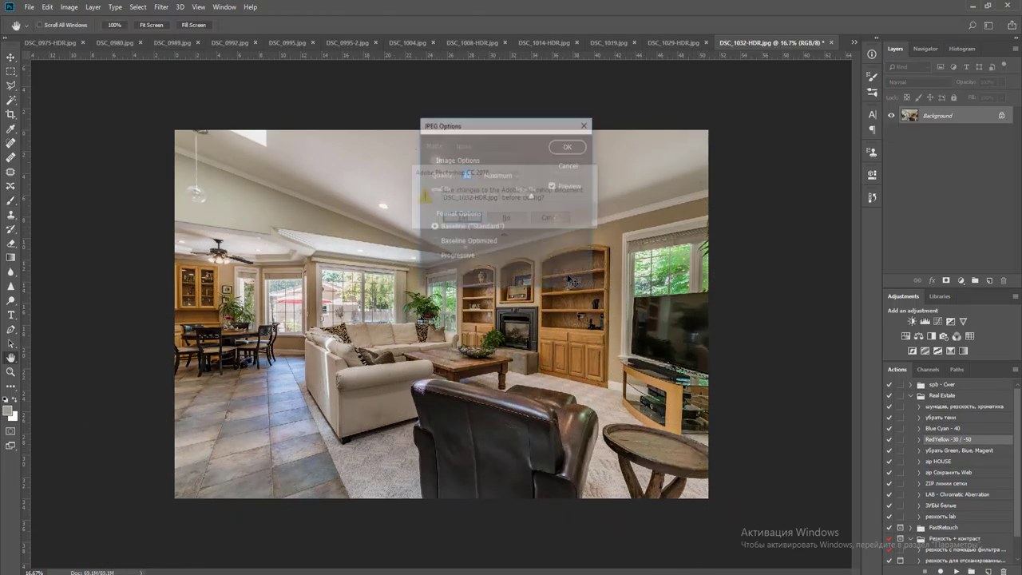
key(Return)
key(ctrl+w)
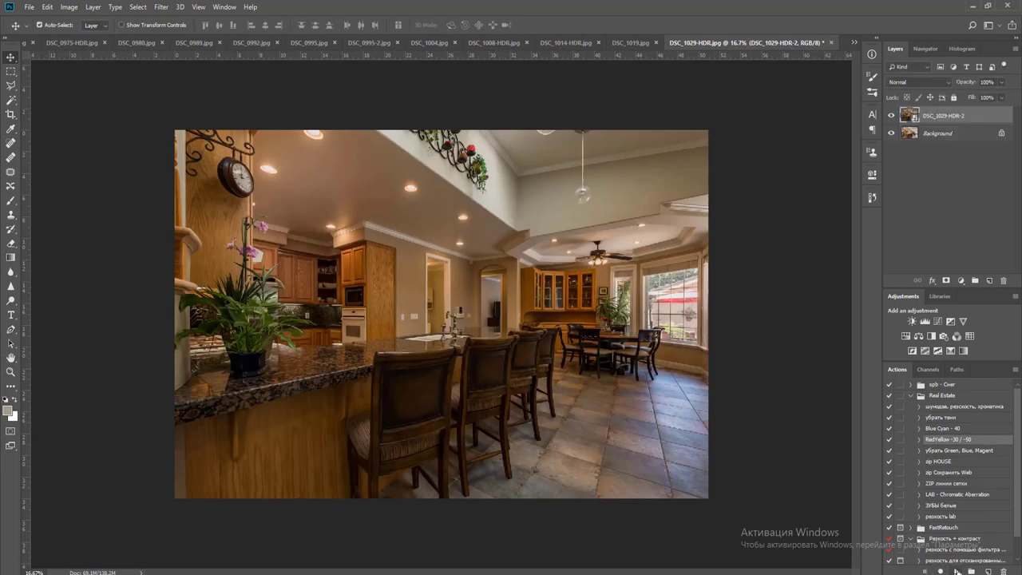
Hide the darker DSC_1029-HDR-2 layer with a black mask and paint white to bring it back over the tiled floor
alt+click(946, 280)
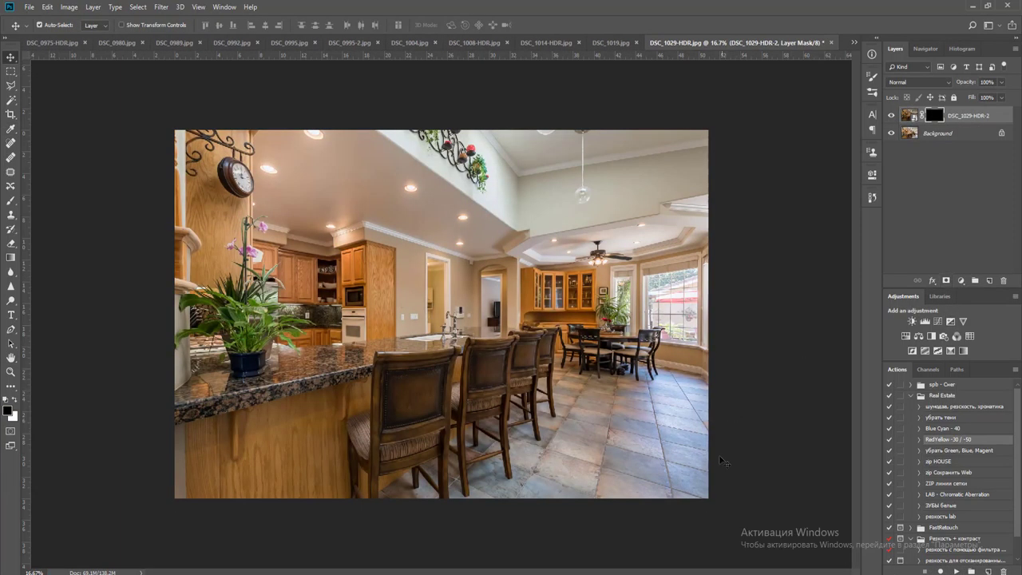
key(b)
key(x)
mouse_move(690, 349)
mouse_down()
mouse_move(660, 466)
mouse_move(684, 465)
mouse_move(643, 473)
mouse_move(596, 461)
mouse_move(496, 539)
mouse_move(414, 551)
mouse_move(509, 507)
mouse_up()
Reduce the mask brush to 1500 and merge the masked DSC_1029-HDR-2 layer into the background
key(bracketleft)
key(bracketleft)
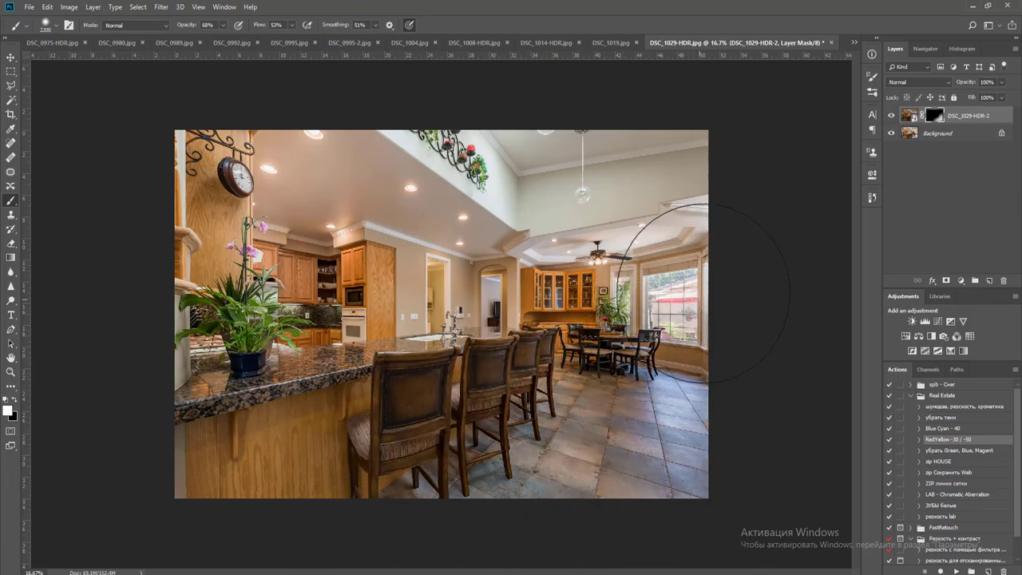
key(bracketleft)
key(bracketleft)
key(bracketleft)
key(bracketleft)
key(bracketleft)
key(bracketleft)
key(bracketleft)
key(ctrl+e)
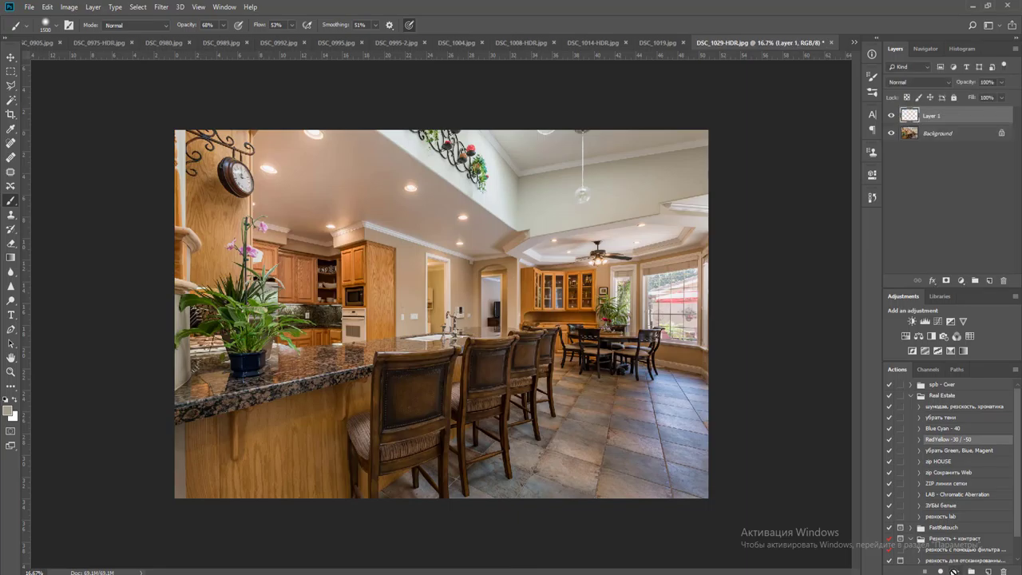
Apply the RedYellow -30 / -50 action to DSC_1029-HDR.jpg, adjust the resulting layer's opacity and merge it down
click(1002, 82)
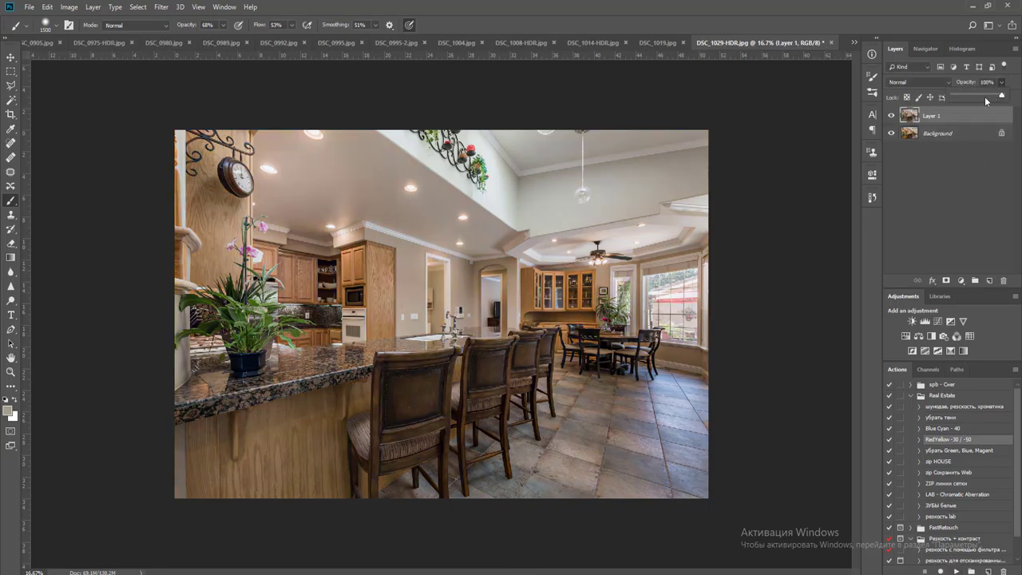
click(929, 170)
key(ctrl+e)
Brighten DSC_1029-HDR.jpg with a Levels white input of 233, merge it down, then save at maximum JPEG quality and close
click(925, 322)
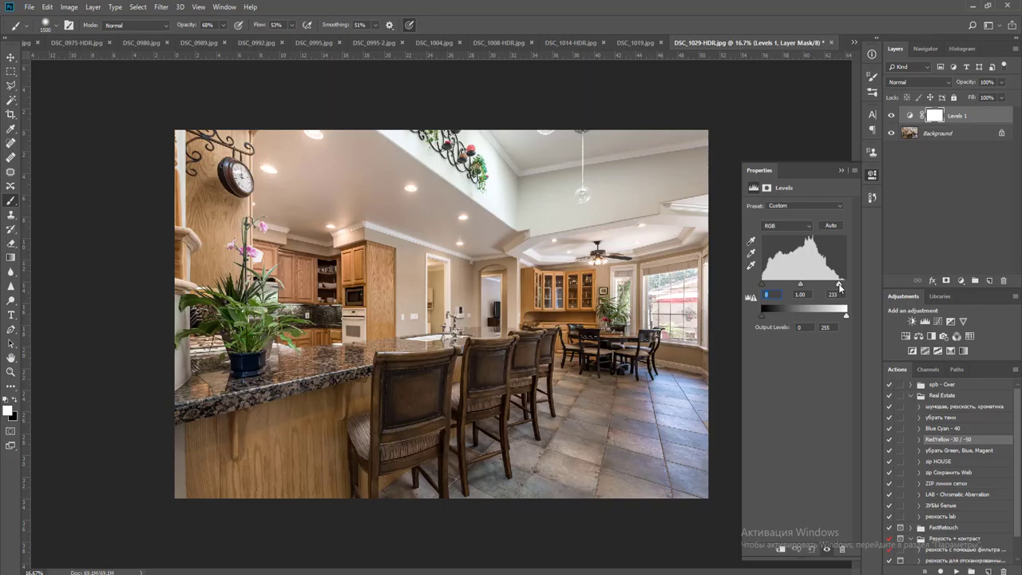
key(ctrl+e)
key(ctrl+w)
key(Return)
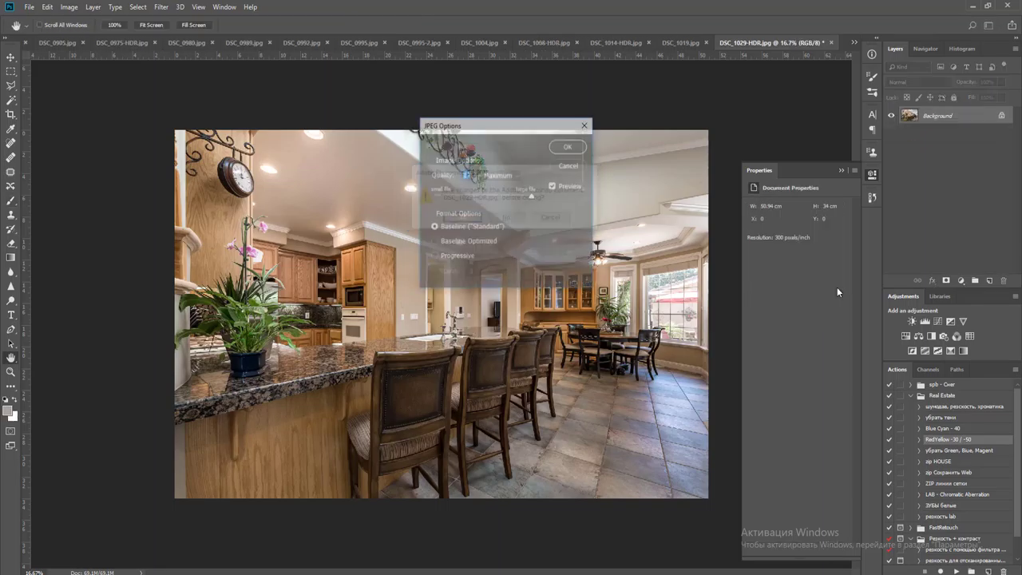
key(Return)
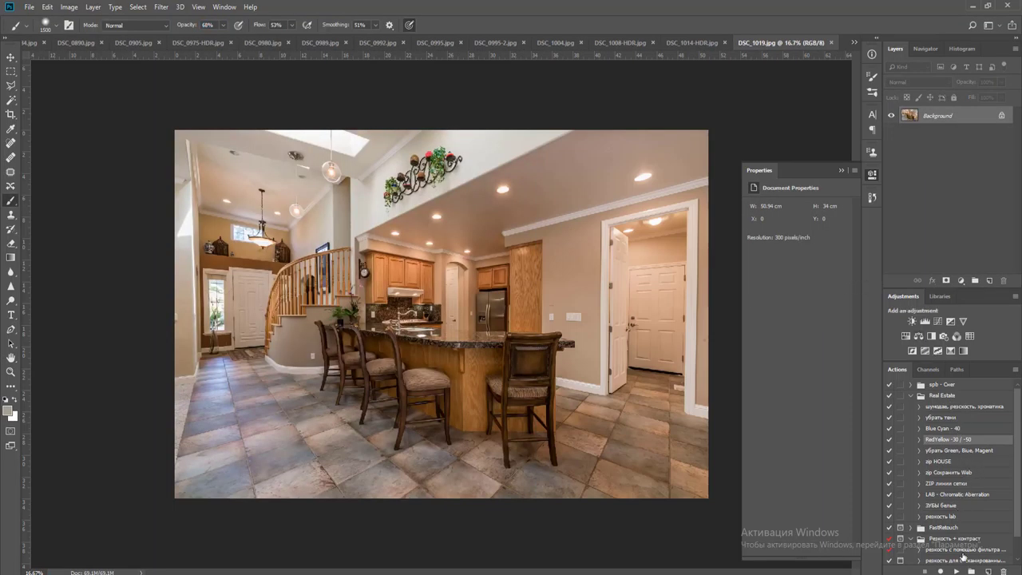
Apply the RedYellow -30 / -50 action to DSC_1019.jpg, brighten it with a Levels white input of 237 and merge down
click(956, 571)
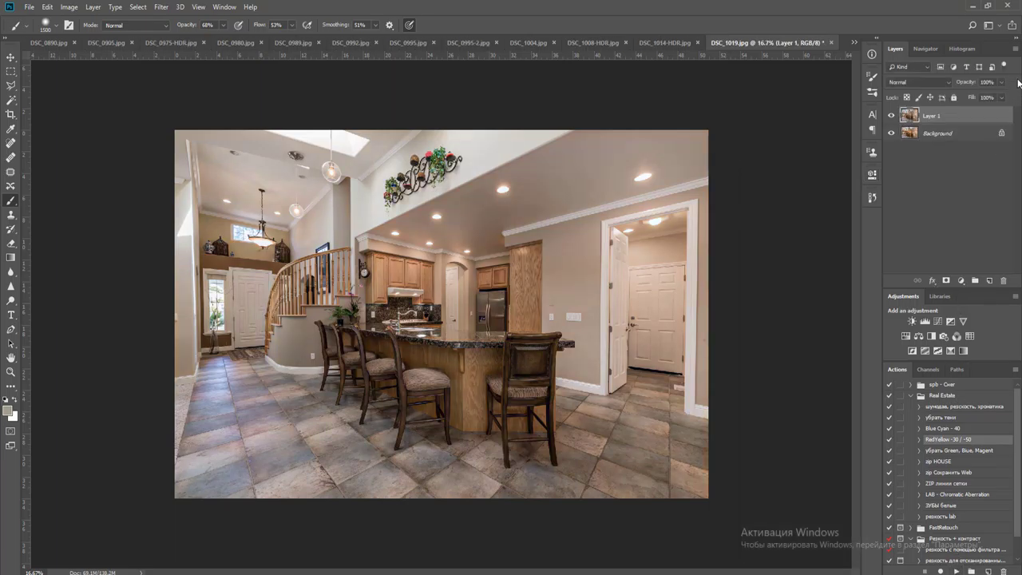
click(925, 321)
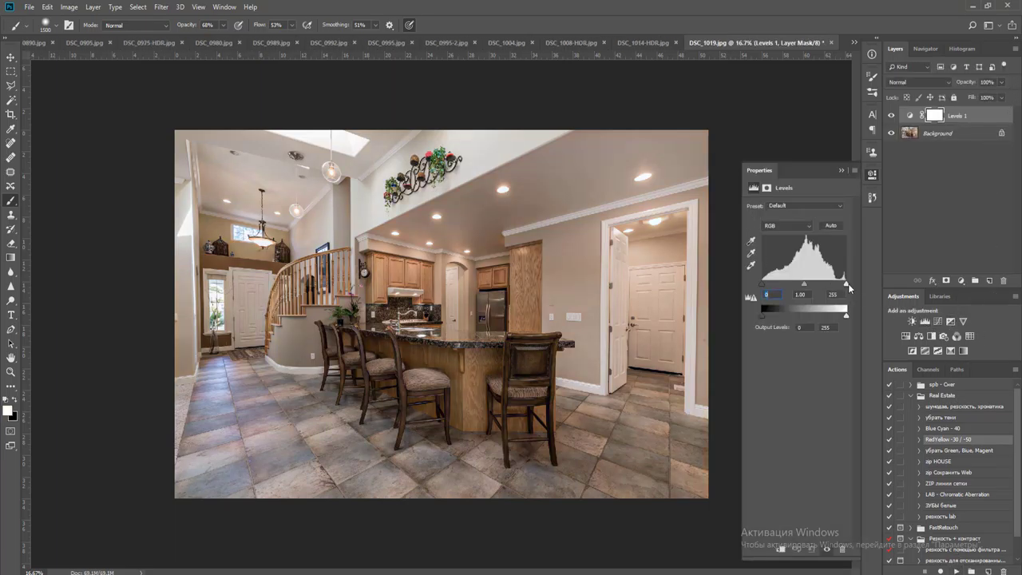
drag(845, 285, 841, 288)
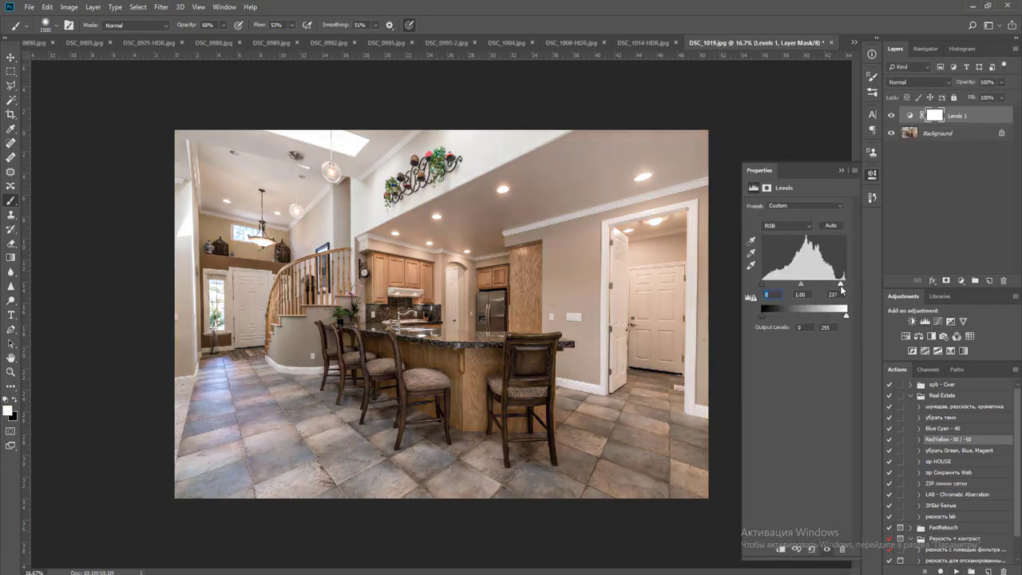
key(ctrl+e)
Straighten the verticals of DSC_1019.jpg by stretching a duplicate layer's lower-right corner slightly outward, then merge it down
key(ctrl+j)
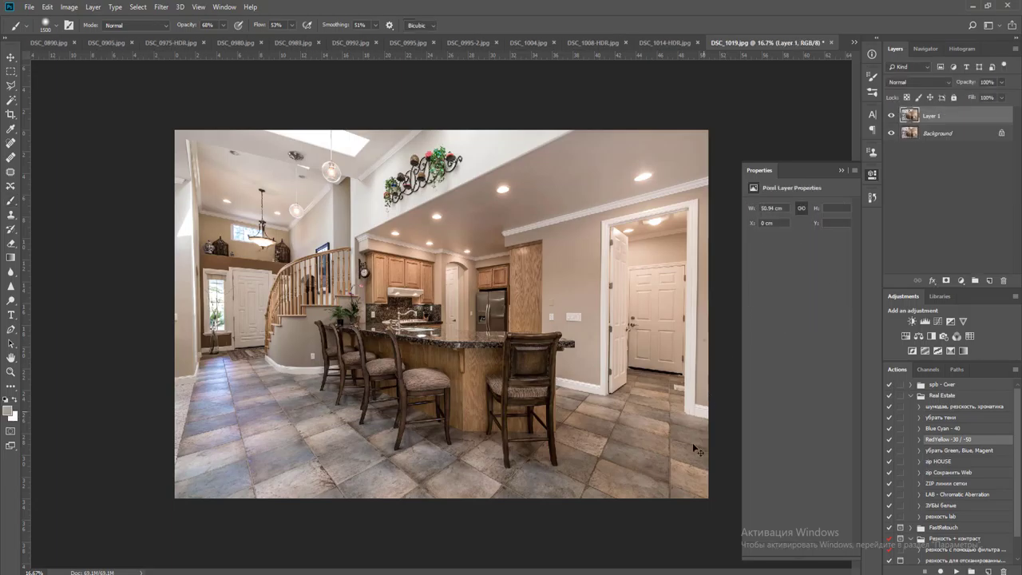
key(ctrl+t)
mouse_move(709, 500)
mouse_down()
mouse_move(718, 487)
mouse_move(717, 508)
mouse_up()
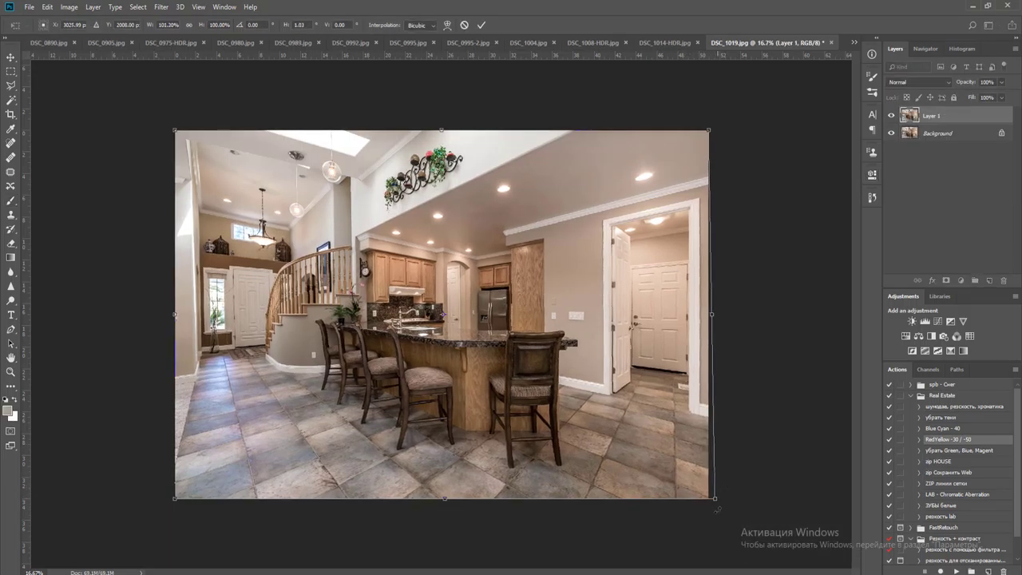
key(Return)
key(ctrl+e)
Save DSC_1019.jpg at JPEG quality 12 and close it
key(ctrl+s)
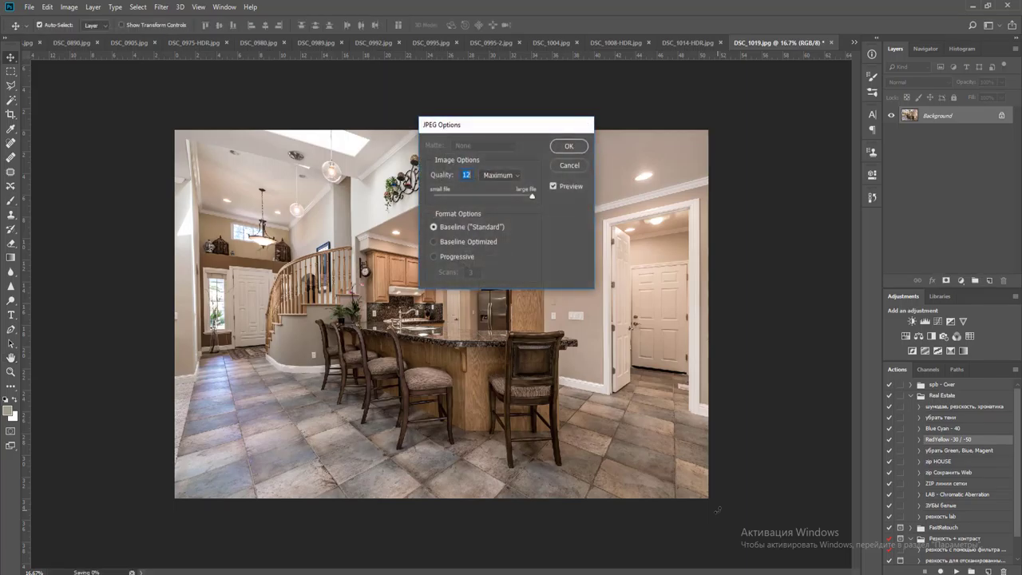
key(Return)
key(ctrl+w)
Apply the RedYellow -30 / -50 action to DSC_1014-HDR.jpg, lower the resulting layer's opacity to about 72% and merge it down
key(ctrl+j)
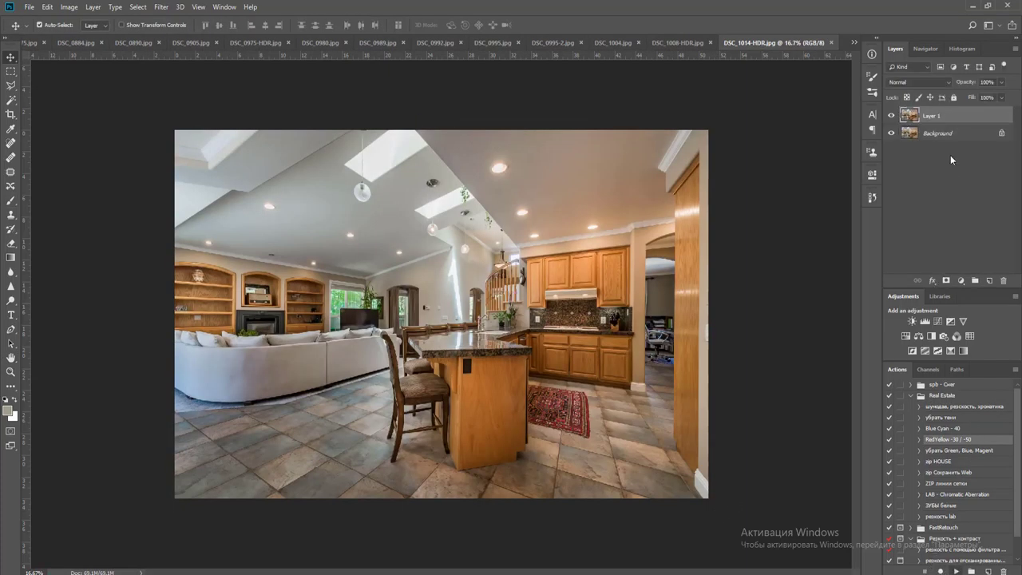
click(1001, 83)
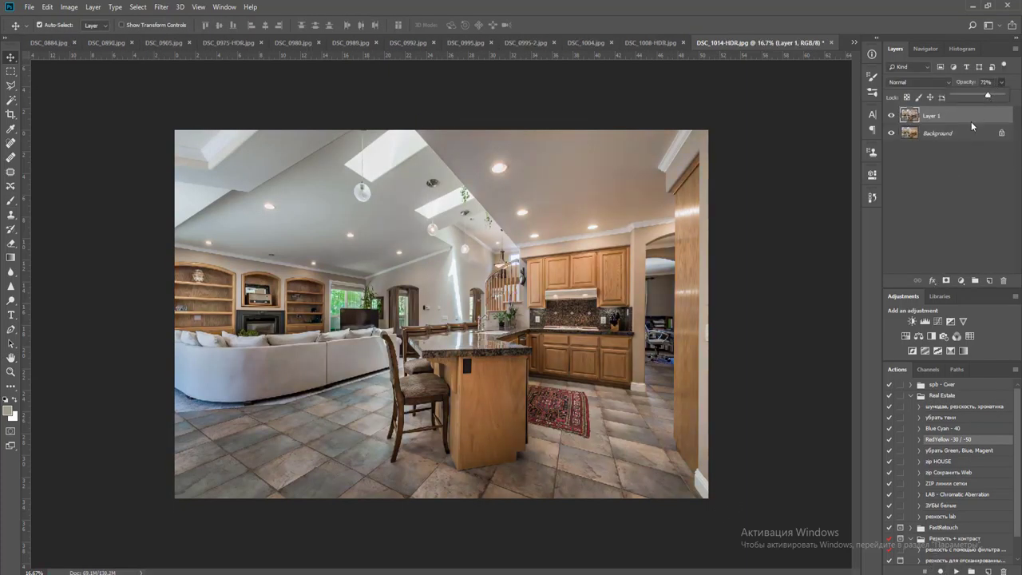
key(ctrl+e)
Brighten DSC_1014-HDR.jpg with a Curves point at input 113, output 144, and compare before and after by inverting its mask twice
click(937, 321)
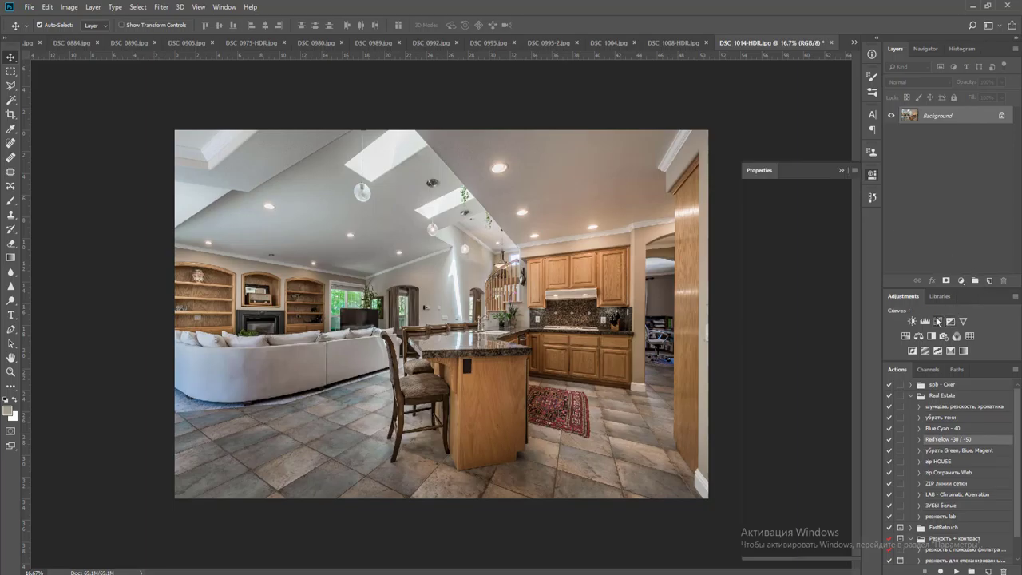
drag(808, 268, 803, 265)
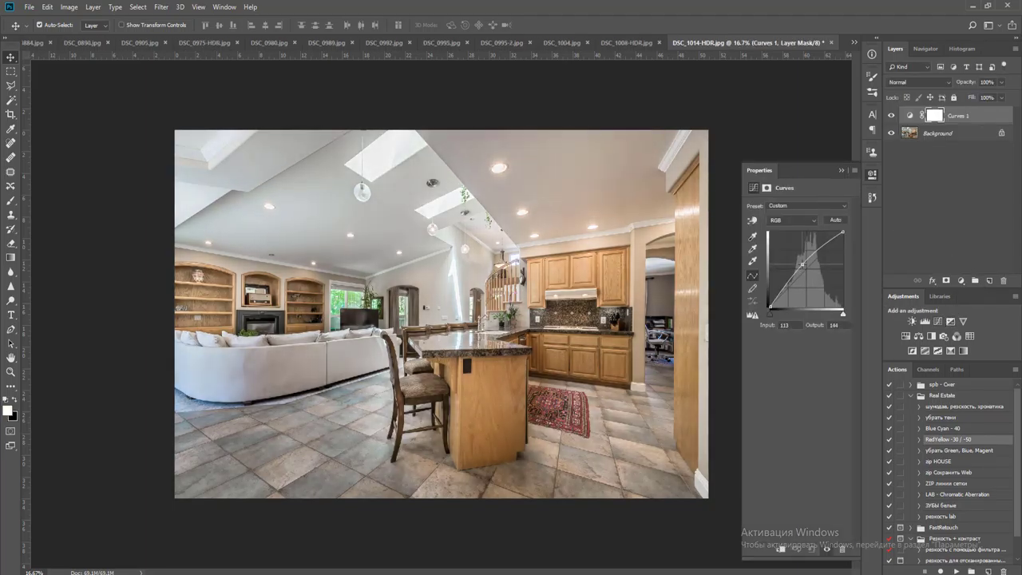
key(ctrl+i)
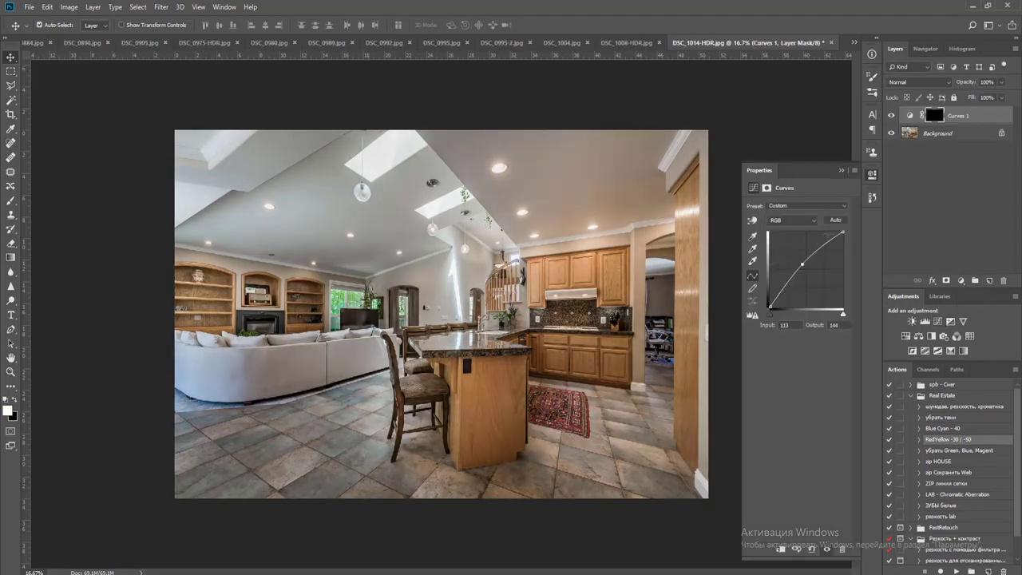
key(ctrl+i)
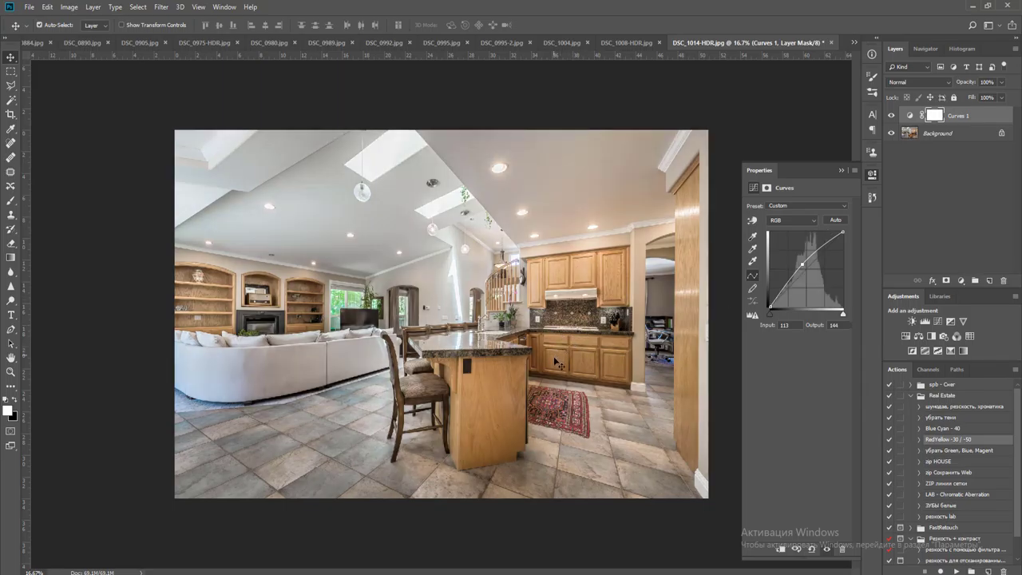
Mask the Curves brightening off the living-room ceiling and sofa area by painting black with a soft brush enlarged to 2700
key(b)
key(x)
key(])
key(])
key(])
key(])
key(])
key(])
key(])
key(])
key(])
key(])
key(])
key(])
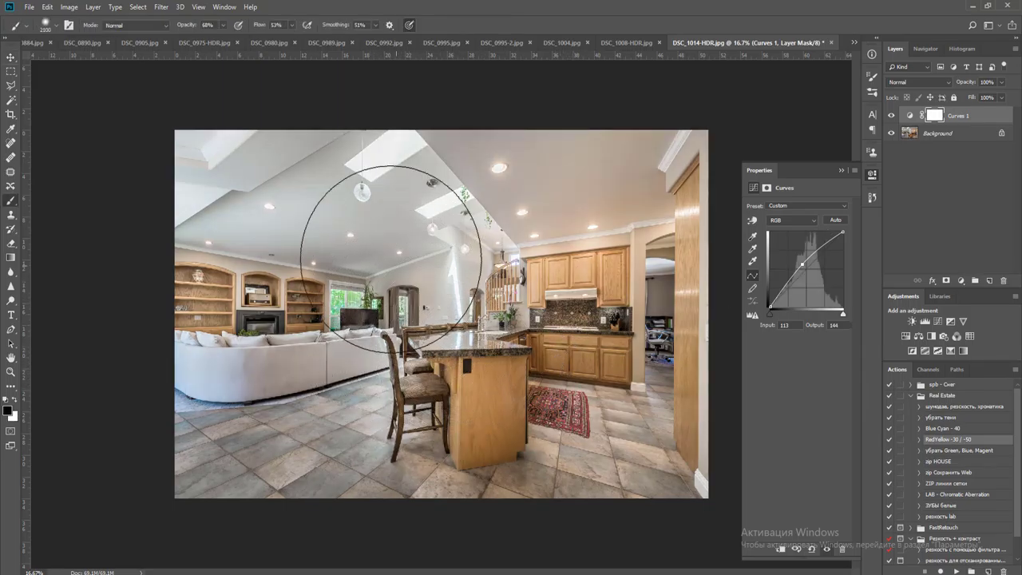
drag(355, 238, 387, 299)
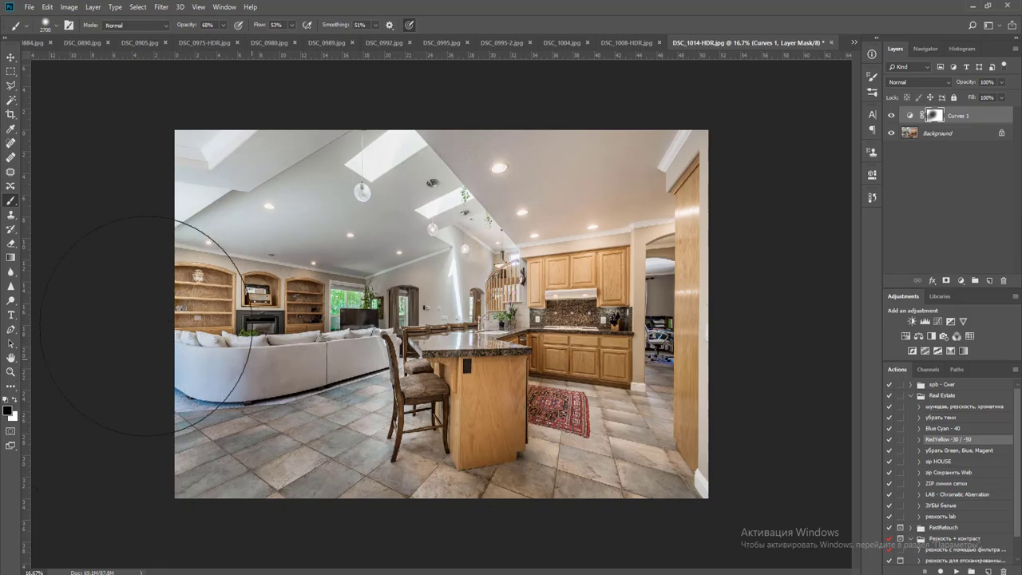
Reduce the brush to 2400 and mask the Curves brightening off the foreground floor tiles
key(bracketleft)
key(bracketleft)
key(bracketleft)
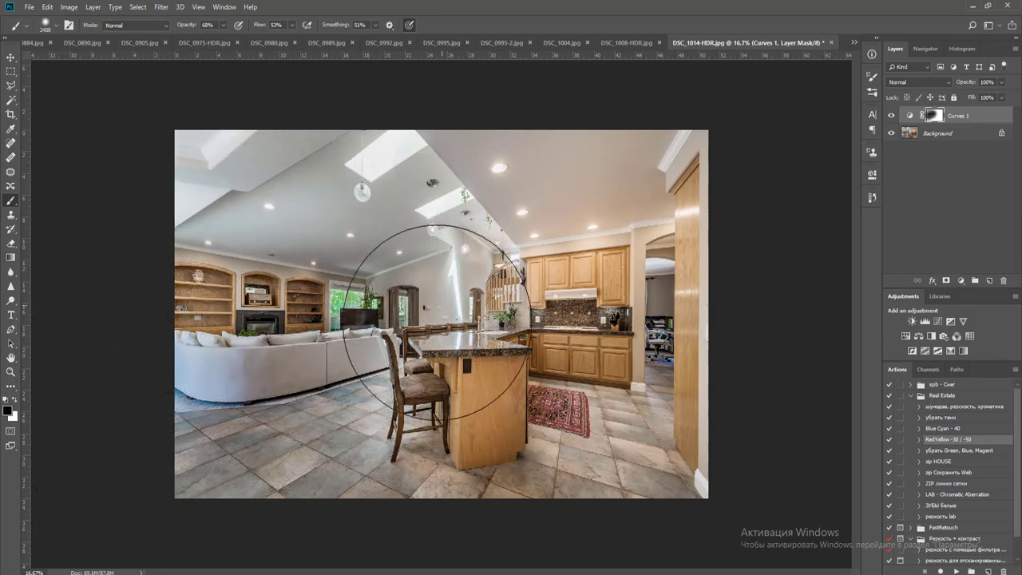
drag(551, 478, 639, 470)
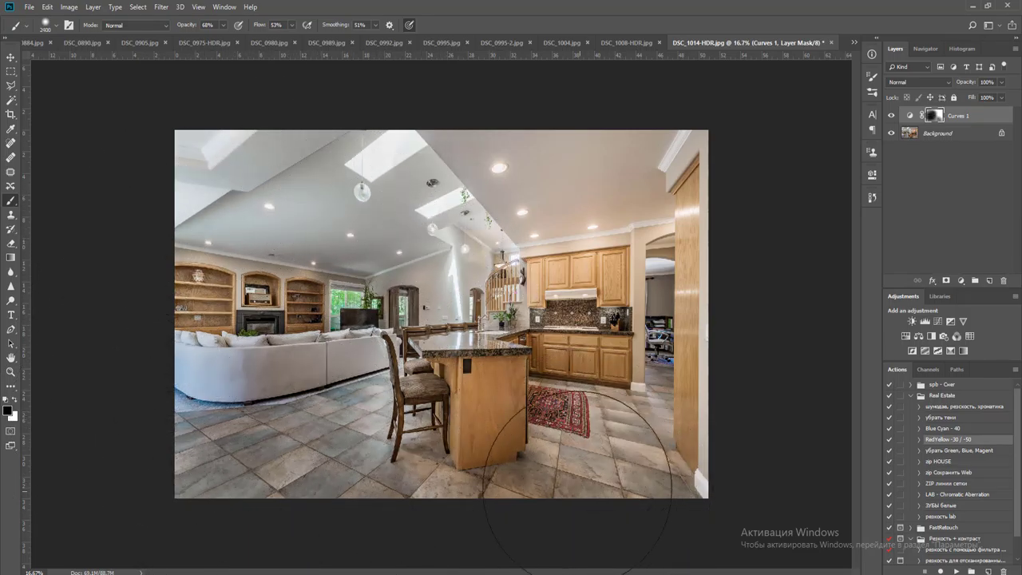
Merge the masked Curves adjustment into DSC_1014-HDR.jpg, then save the changes as JPEG and close the file
key(ctrl+e)
key(ctrl+w)
key(Return)
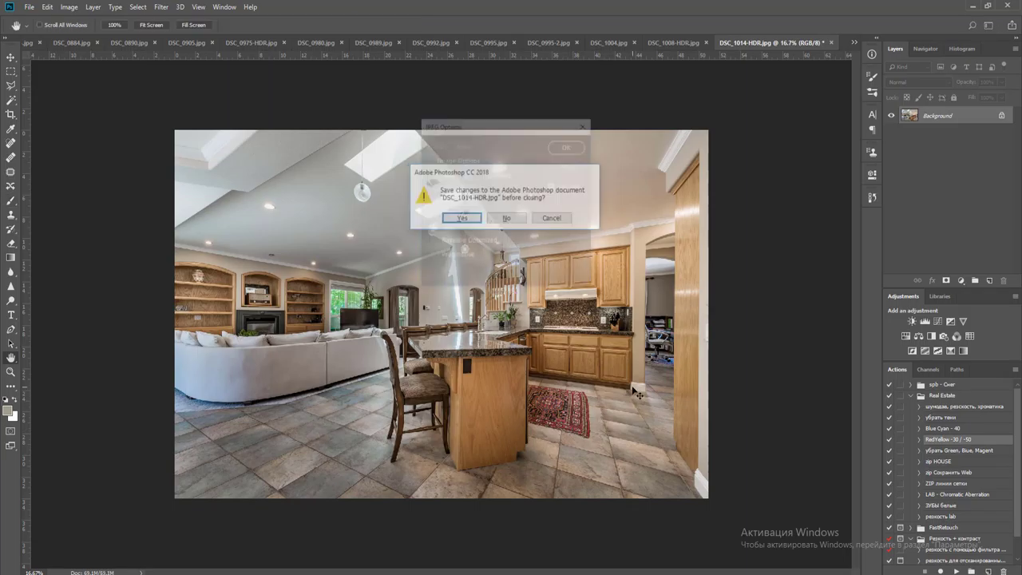
key(Return)
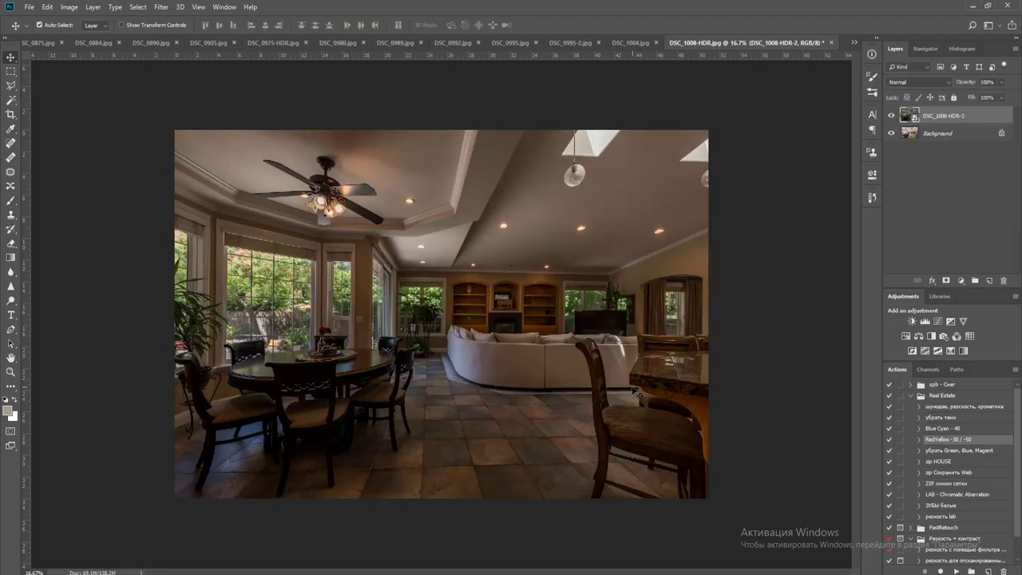
Hide the darker DSC_1008-HDR-2 layer with a black mask and paint white over the large window with a 900 brush
alt+click(946, 281)
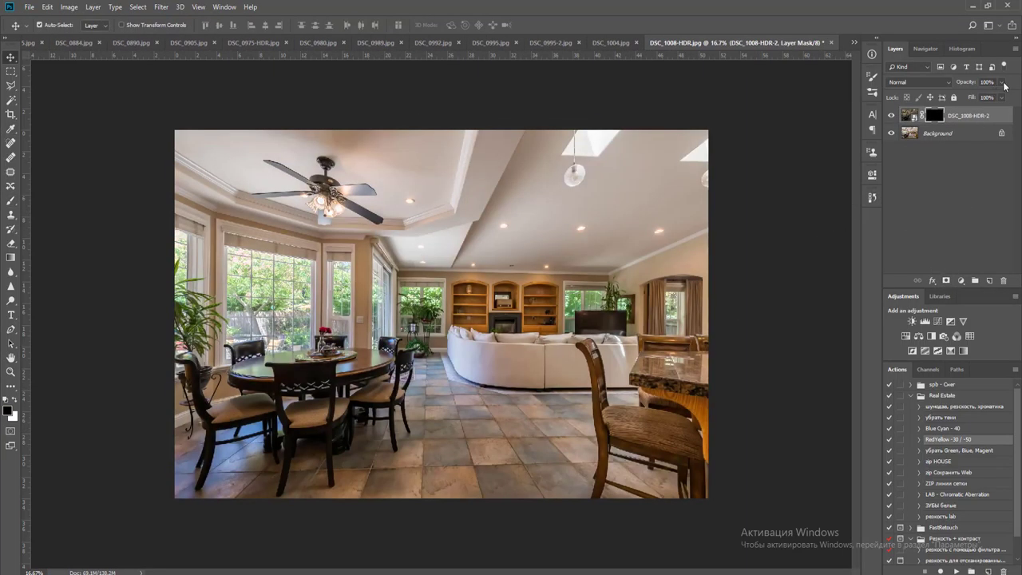
key(b)
key(x)
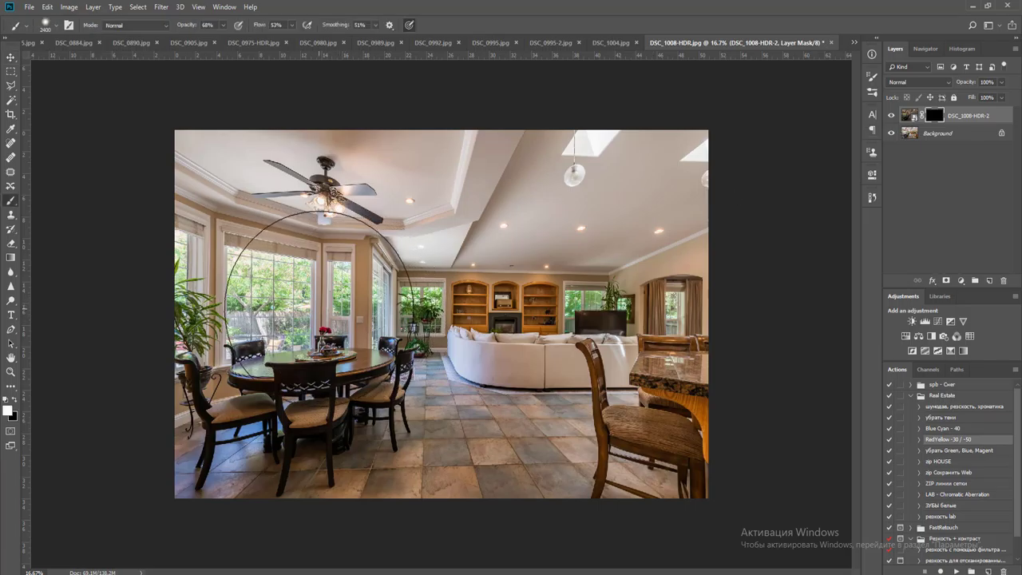
key(bracketleft)
key(bracketleft)
key(bracketleft)
key(bracketleft)
key(bracketleft)
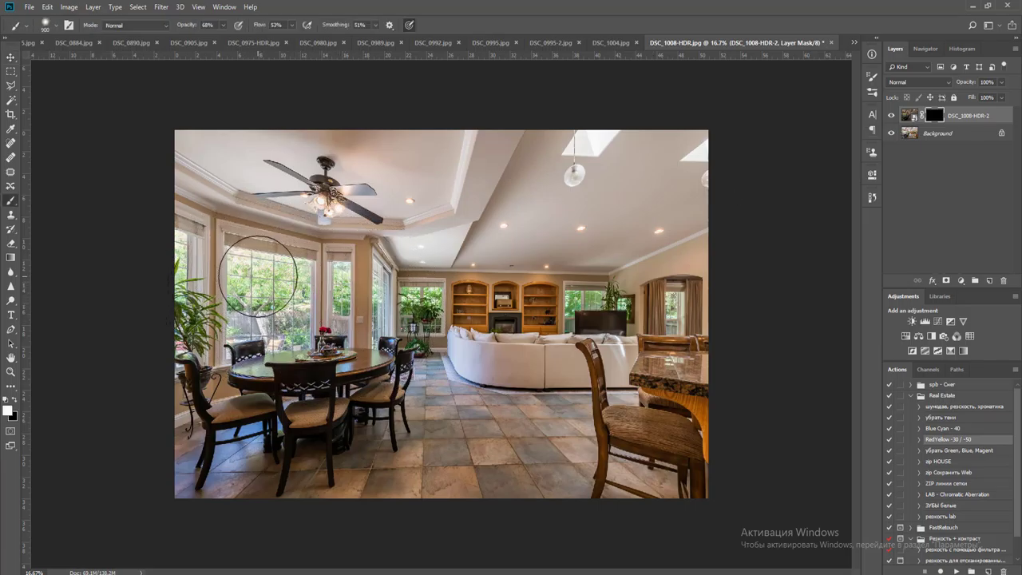
click(261, 281)
click(263, 320)
click(301, 328)
click(299, 283)
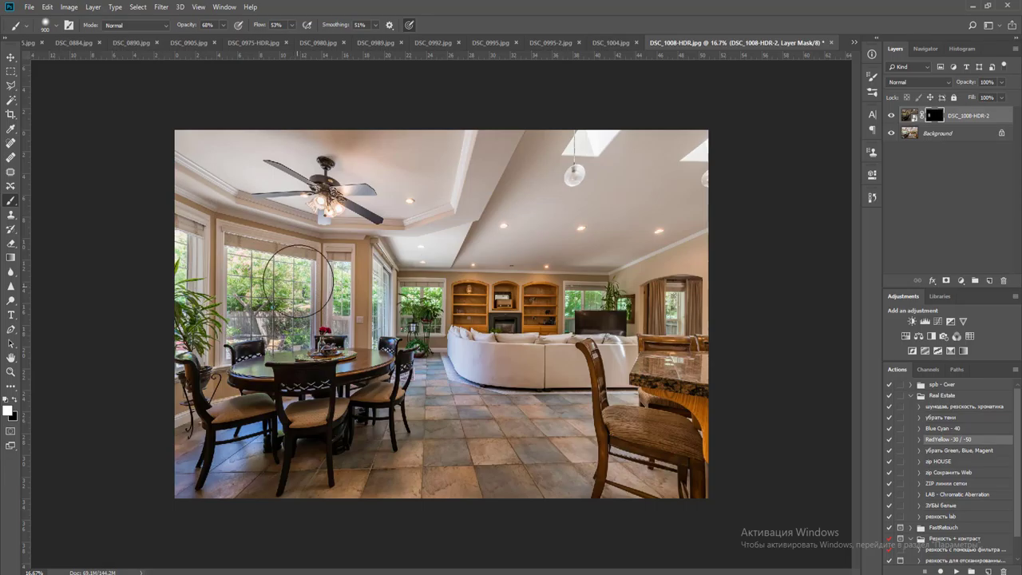
click(288, 279)
Reveal the darker exposure in the narrow window and the glass door beside it with straight white strokes of a 200 brush
key(bracketleft)
key(bracketleft)
key(bracketleft)
key(bracketleft)
key(bracketleft)
key(bracketleft)
key(bracketleft)
click(342, 271)
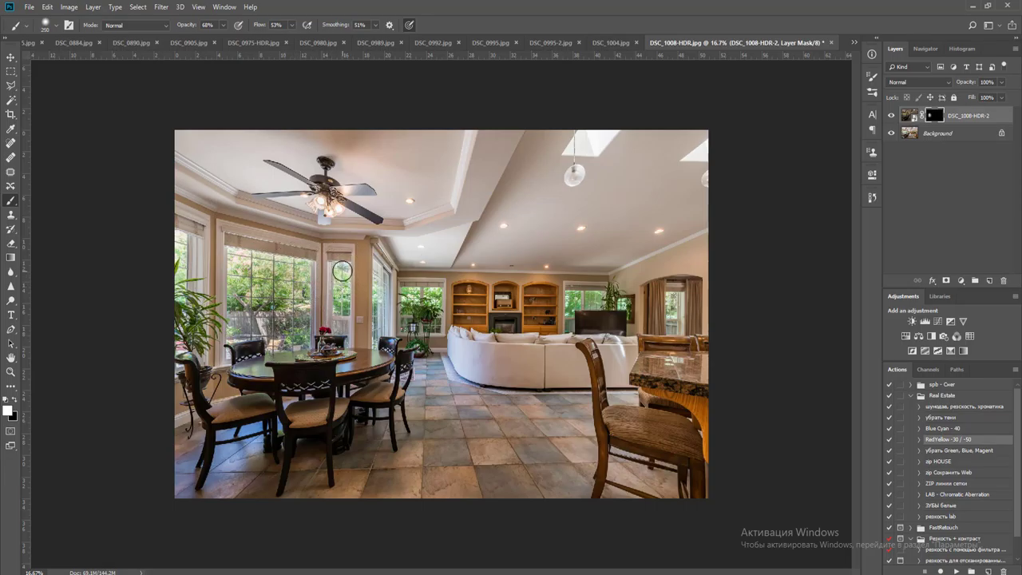
shift+click(339, 341)
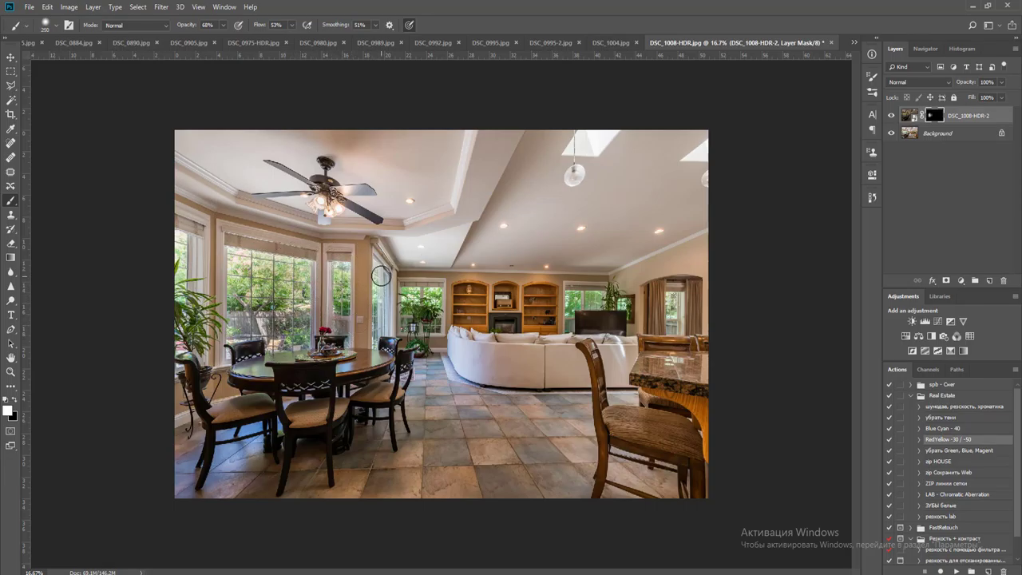
click(381, 276)
shift+click(384, 343)
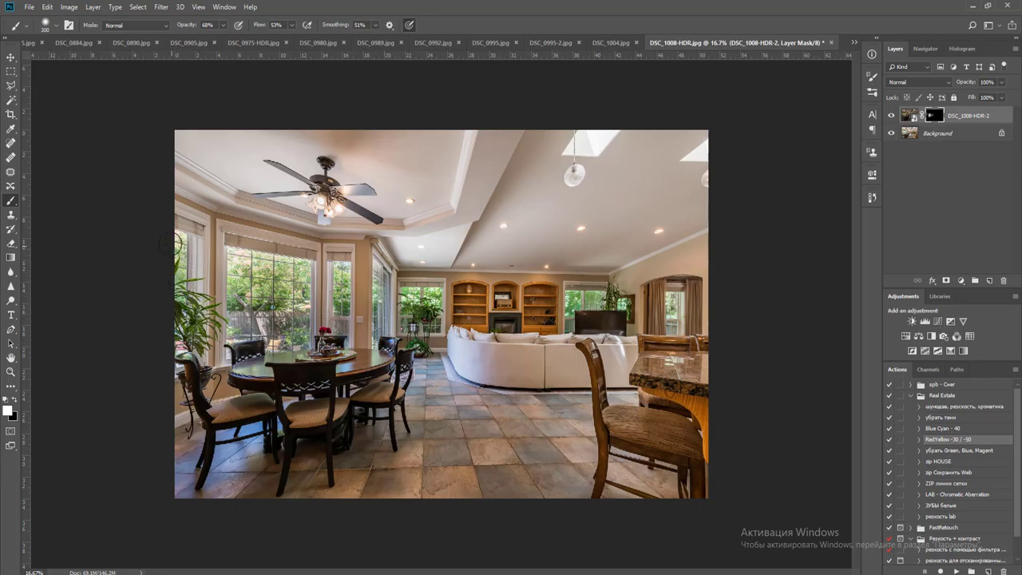
Merge the masked layer of DSC_1008-HDR.jpg, apply the RedYellow -30 / -50 action and merge its result down
key(ctrl+e)
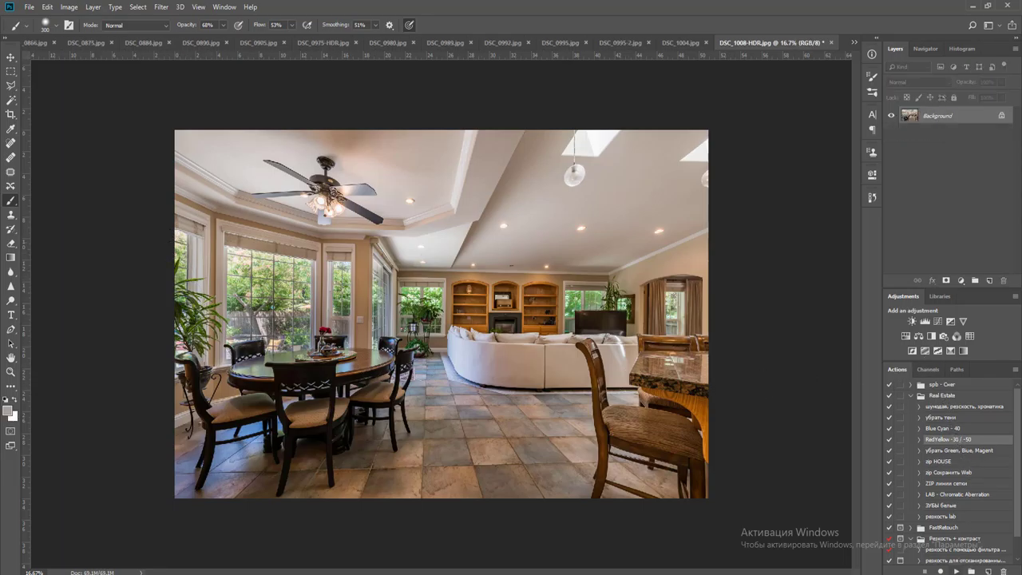
key(ctrl+j)
click(998, 95)
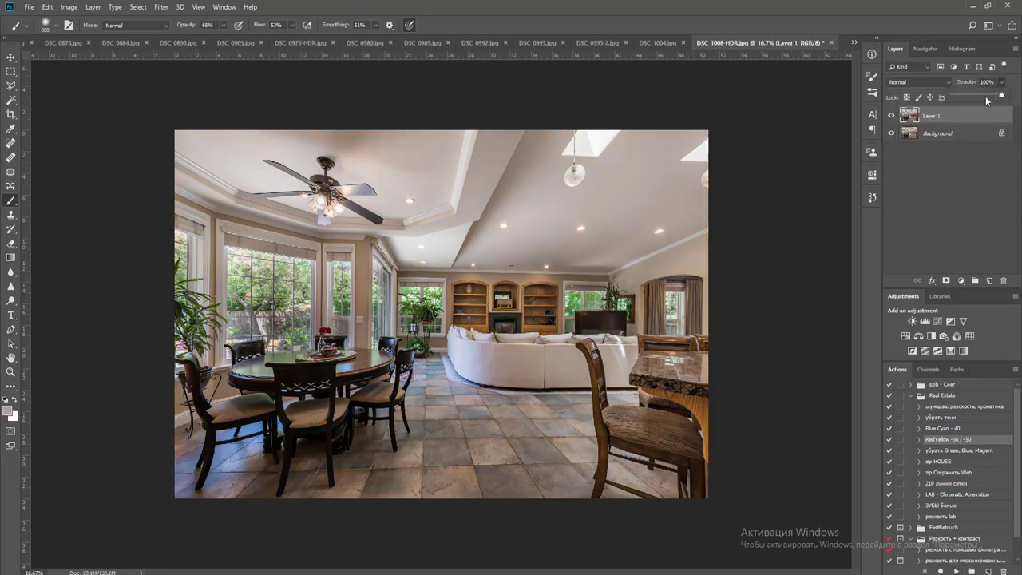
key(ctrl+e)
Lighten the ceiling and floor of DSC_1008-HDR.jpg with a large Dodge brush set to midtones at 18% exposure
key(o)
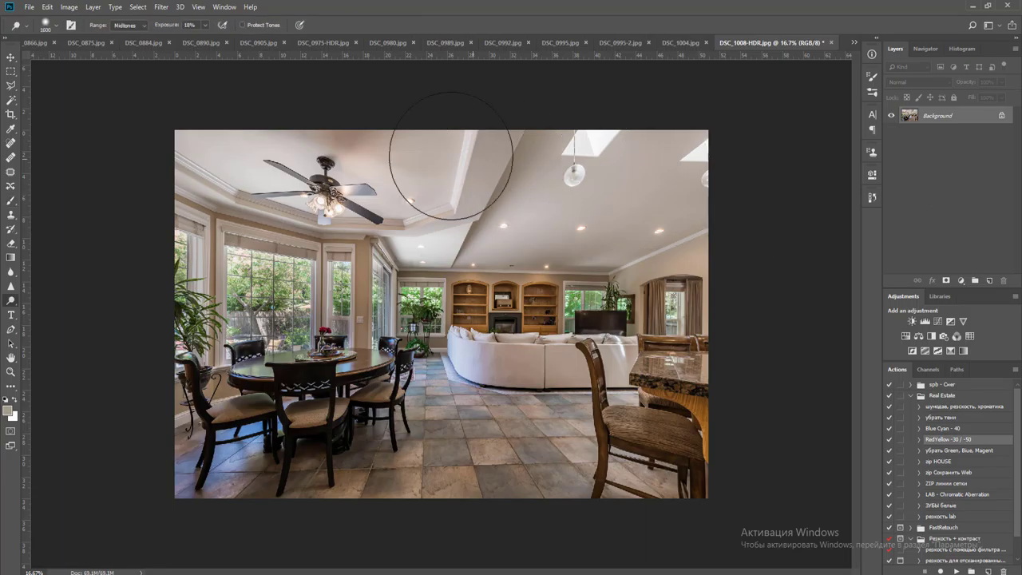
key(bracketright)
key(bracketright)
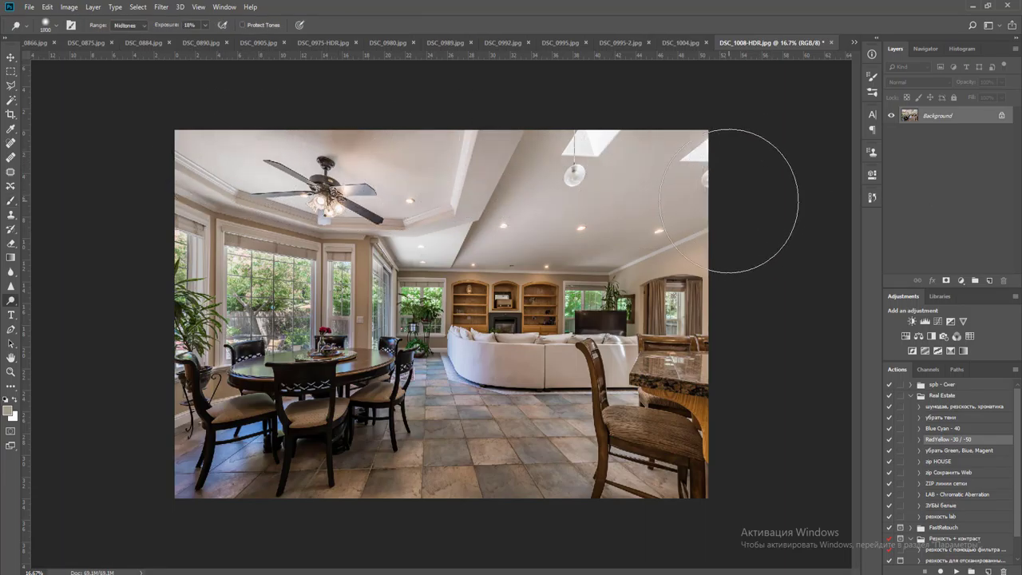
drag(559, 297, 867, 377)
mouse_move(671, 447)
mouse_down()
mouse_move(372, 450)
mouse_move(163, 500)
mouse_up()
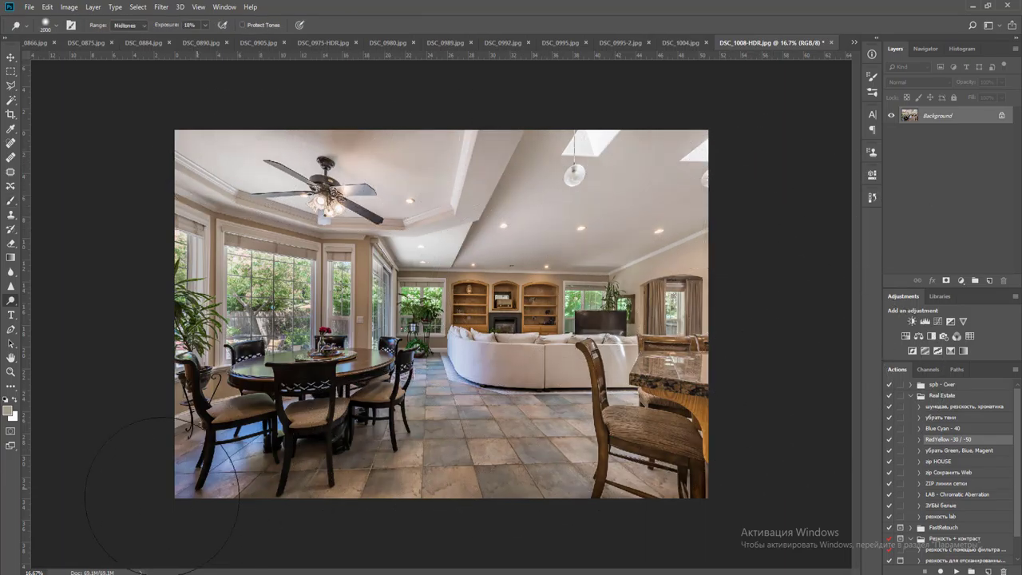
key(bracketleft)
key(bracketleft)
Save DSC_1008-HDR.jpg as a JPEG at quality 12 and close the file
key(v)
key(ctrl+w)
key(Return)
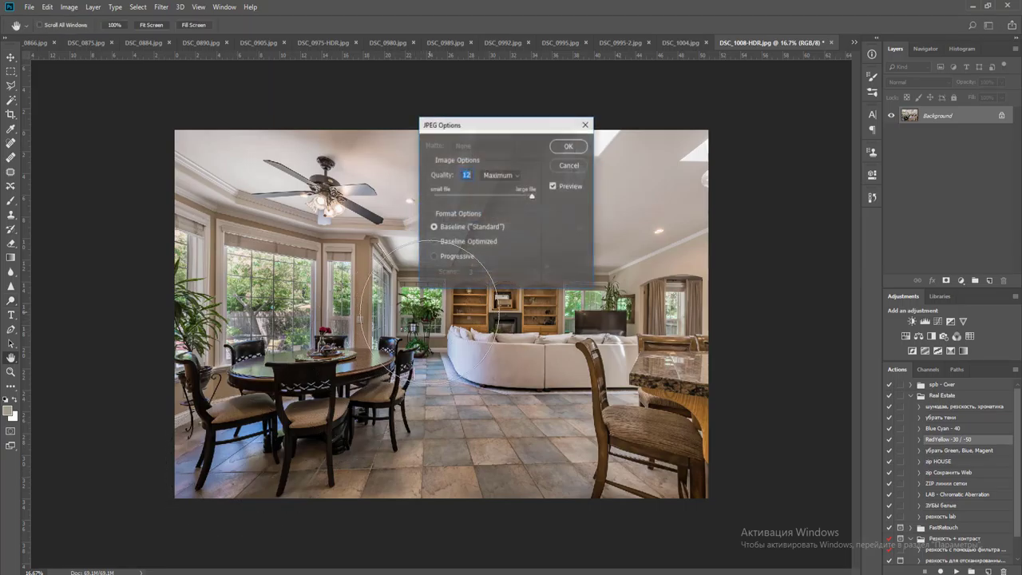
key(Return)
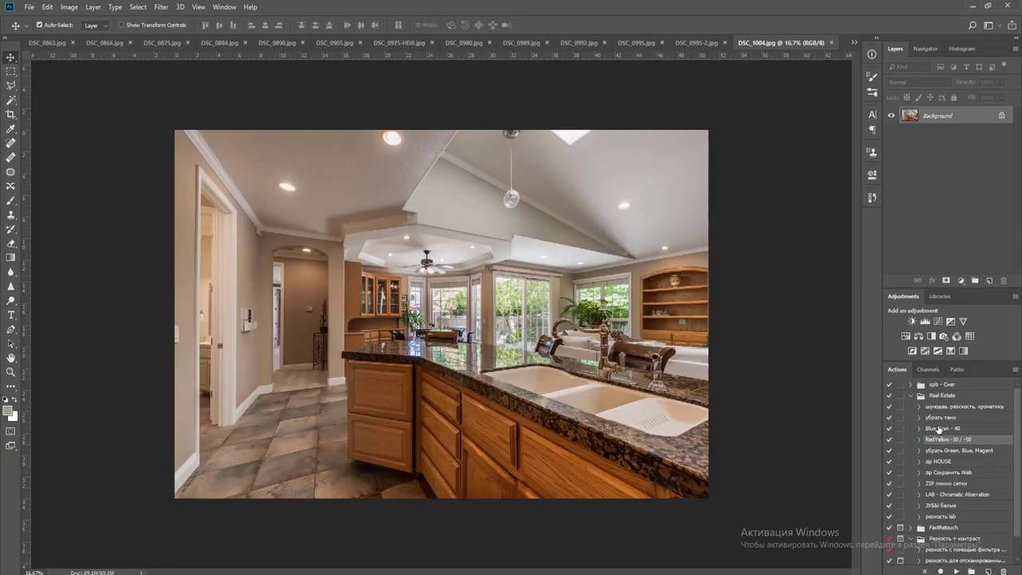
Apply the RedYellow -30 / -50 action to DSC_1004.jpg, reduce the resulting layer's opacity to about 71% and merge it down
click(956, 570)
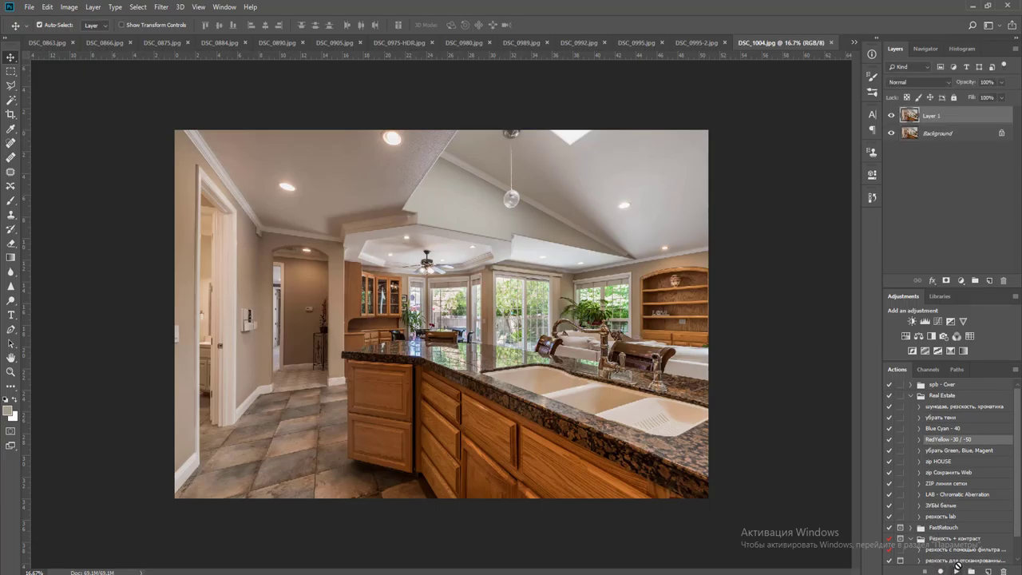
click(1003, 82)
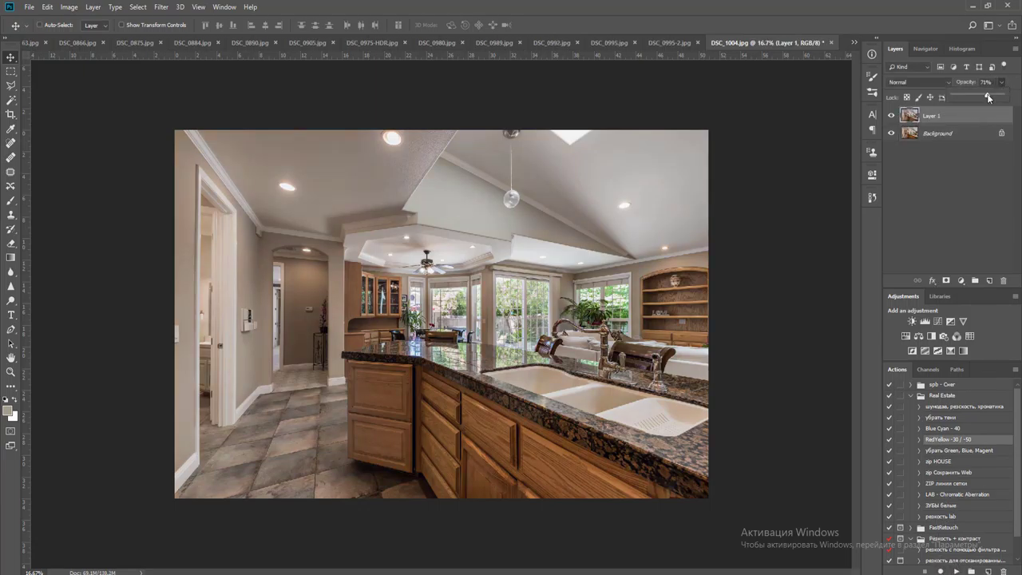
key(ctrl+e)
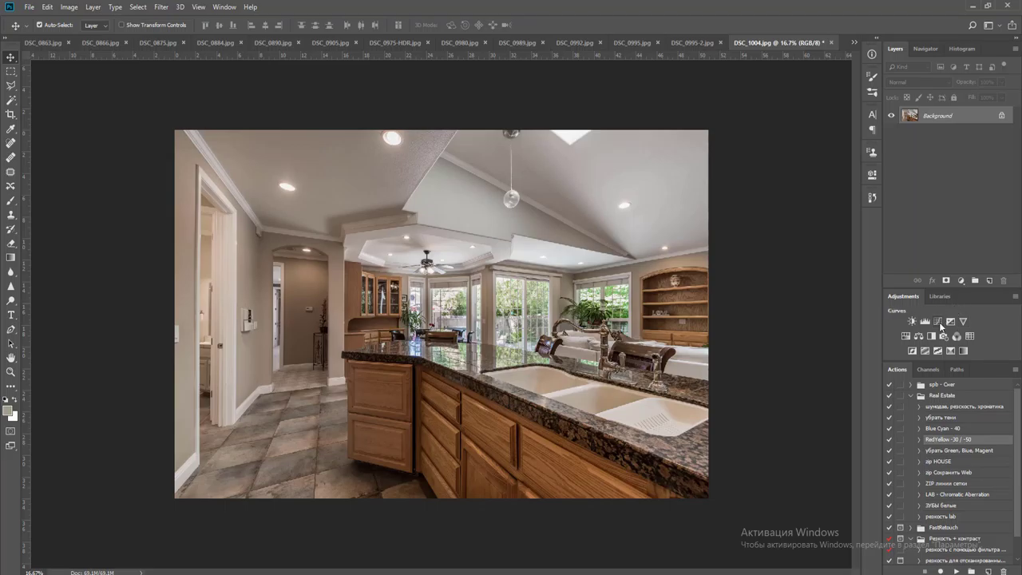
Brighten DSC_1004.jpg with a Curves adjustment raising input 103 to output 129, and merge it into the background
click(939, 322)
drag(799, 277, 799, 270)
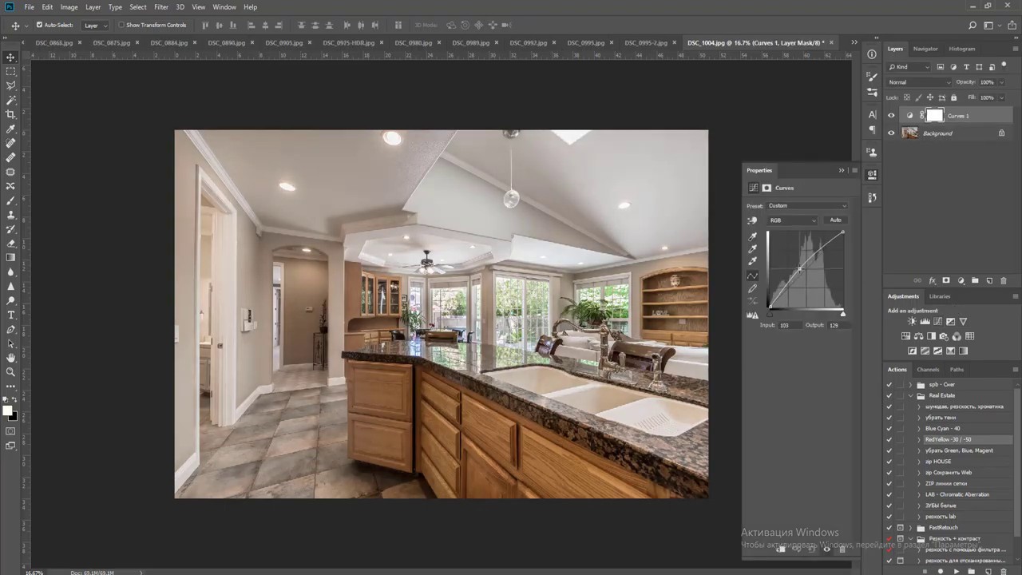
key(Delete)
Save the changes to DSC_1004.jpg as a JPEG and close the file
key(ctrl+w)
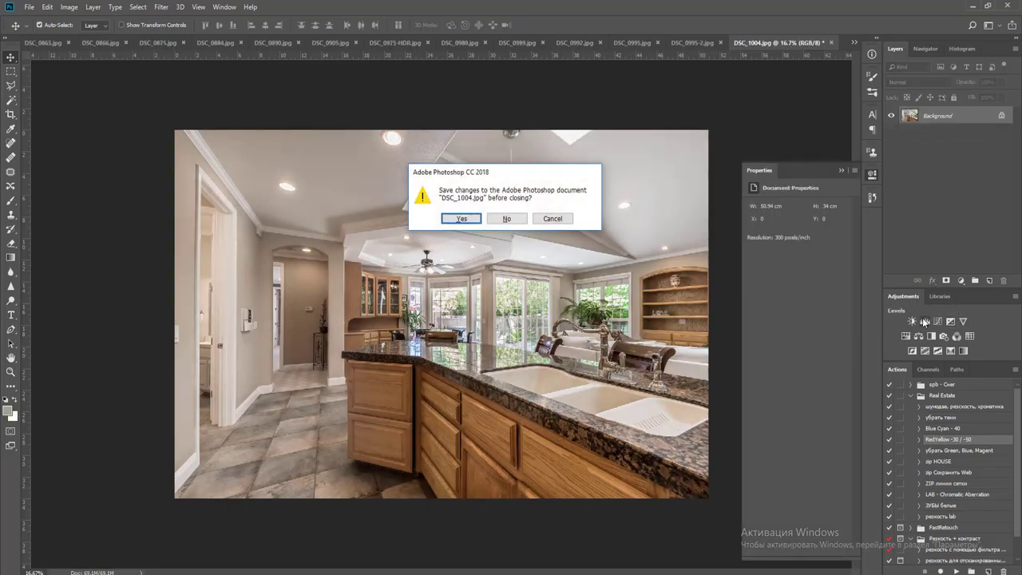
key(Return)
key(Return)
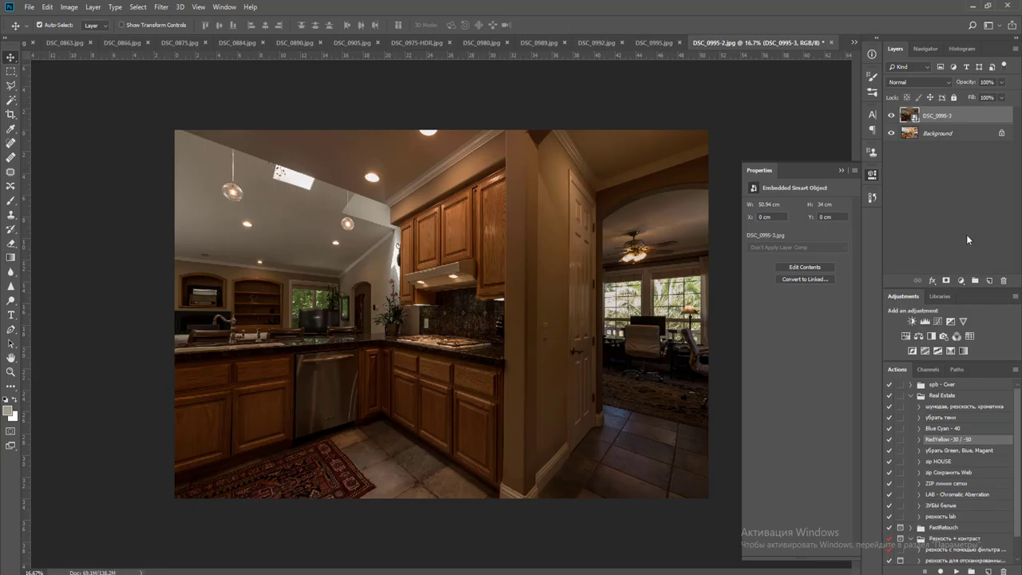
Hide the darker DSC_0995-3 layer with a black mask and paint white over the office windows beyond the archway
alt+click(948, 282)
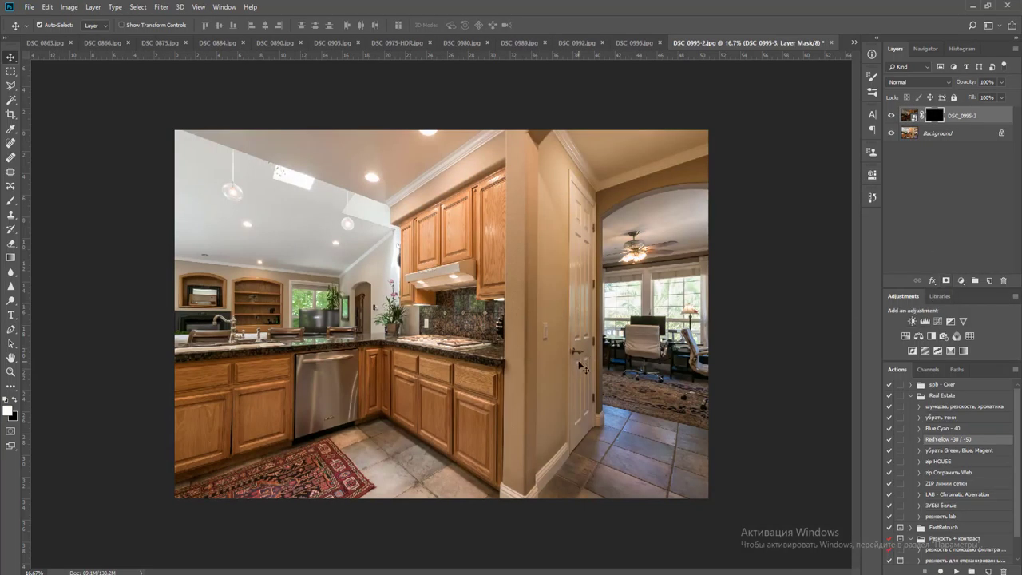
key(b)
key(bracketright)
key(bracketright)
key(bracketright)
key(bracketright)
key(bracketright)
key(bracketright)
key(bracketright)
key(bracketright)
key(bracketright)
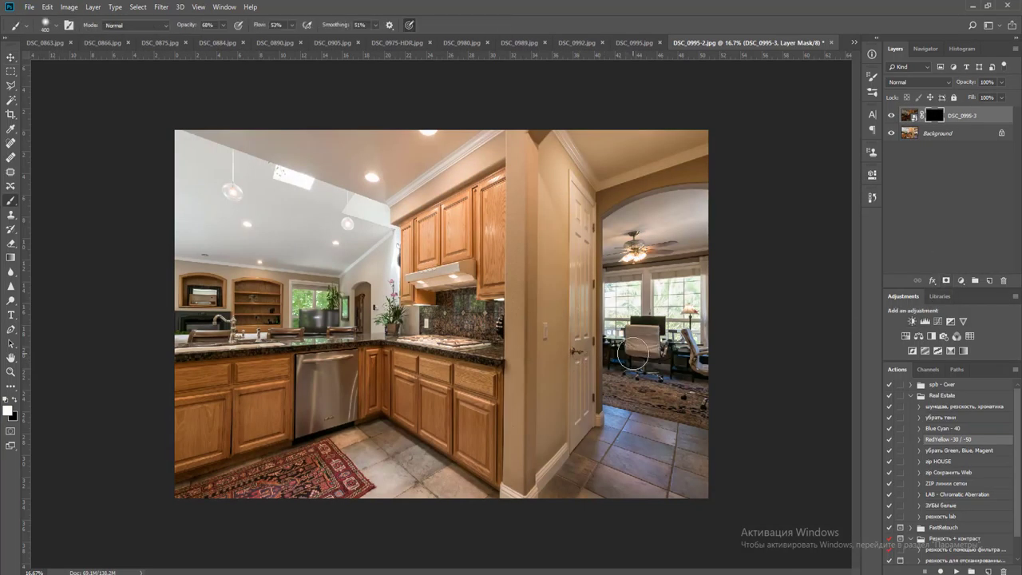
key(bracketleft)
key(bracketleft)
key(bracketleft)
key(bracketleft)
key(bracketleft)
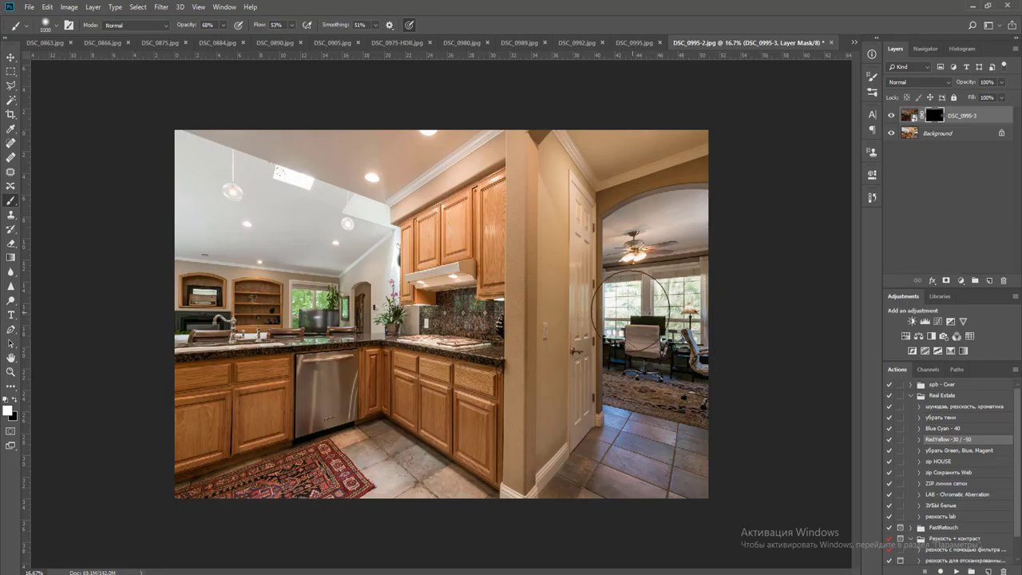
key(bracketleft)
key(bracketleft)
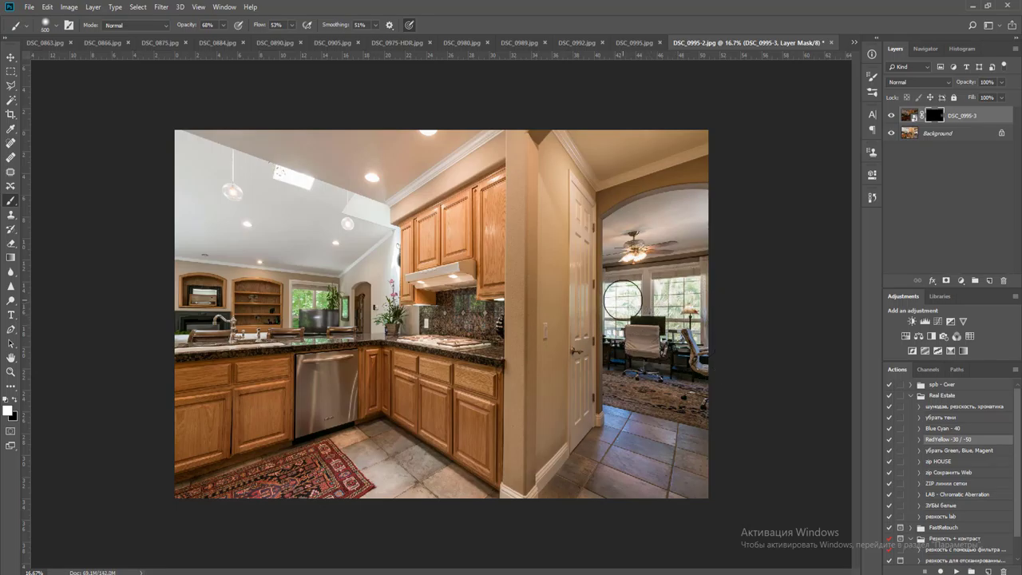
Reveal the darker exposure on the hallway floor tiles with a white 1000 brush and merge the masked layer down
key(bracketright)
key(bracketright)
key(bracketright)
key(bracketright)
key(bracketright)
key(bracketright)
key(bracketright)
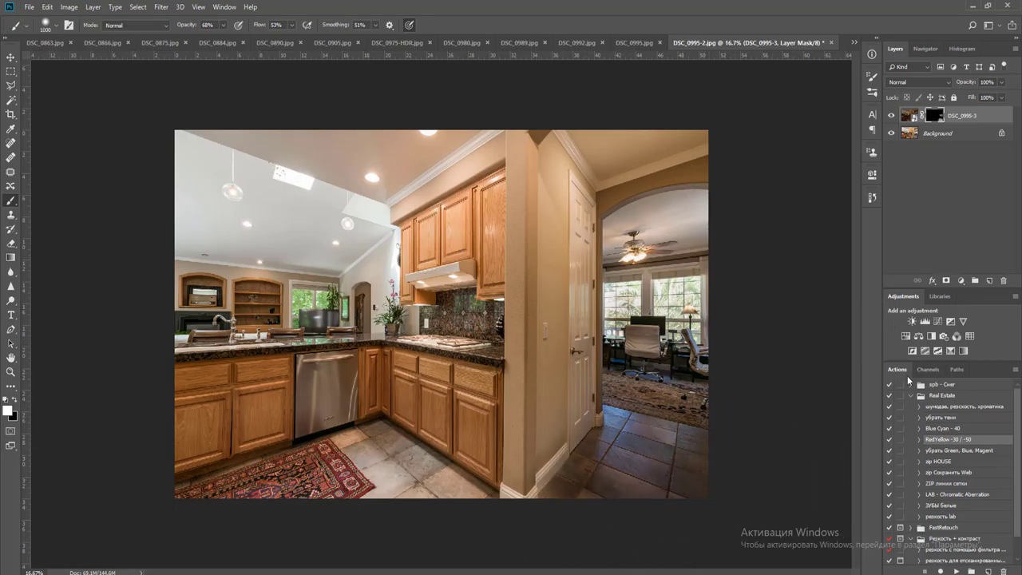
key(ctrl+e)
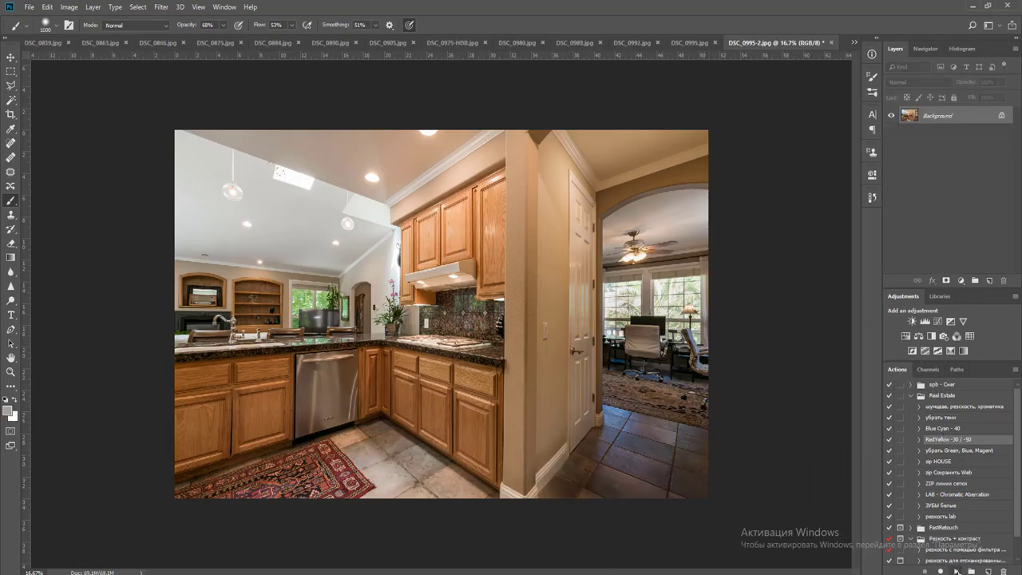
Apply the RedYellow -30 / -50 action to DSC_0995-2.jpg, lower the resulting layer's opacity and merge it down
key(ctrl+j)
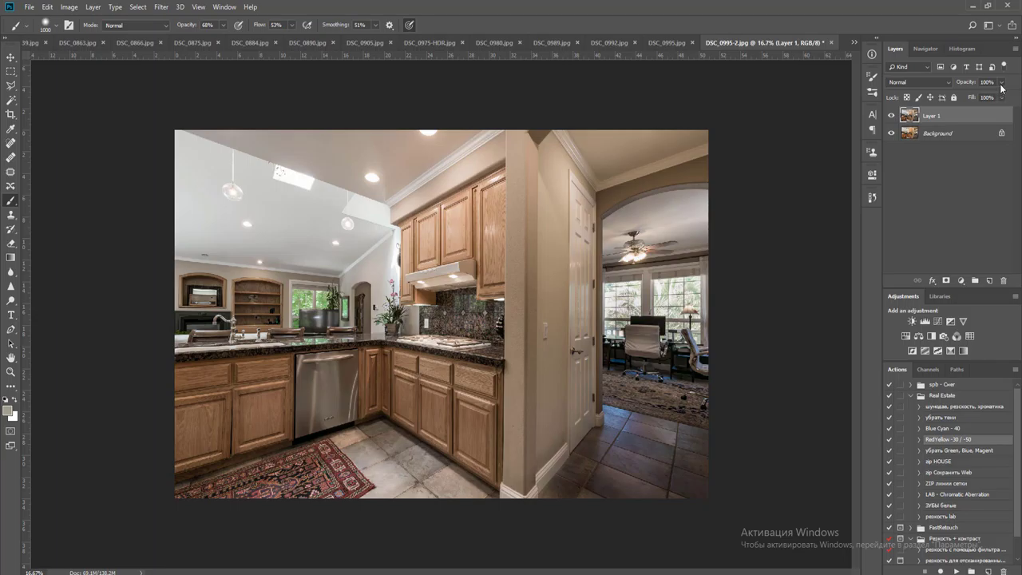
click(1002, 83)
key(ctrl+e)
Brighten DSC_0995-2.jpg with a merged Curves adjustment from input 113 to output 137, and dodge the hallway walls with an 1800 brush
click(938, 321)
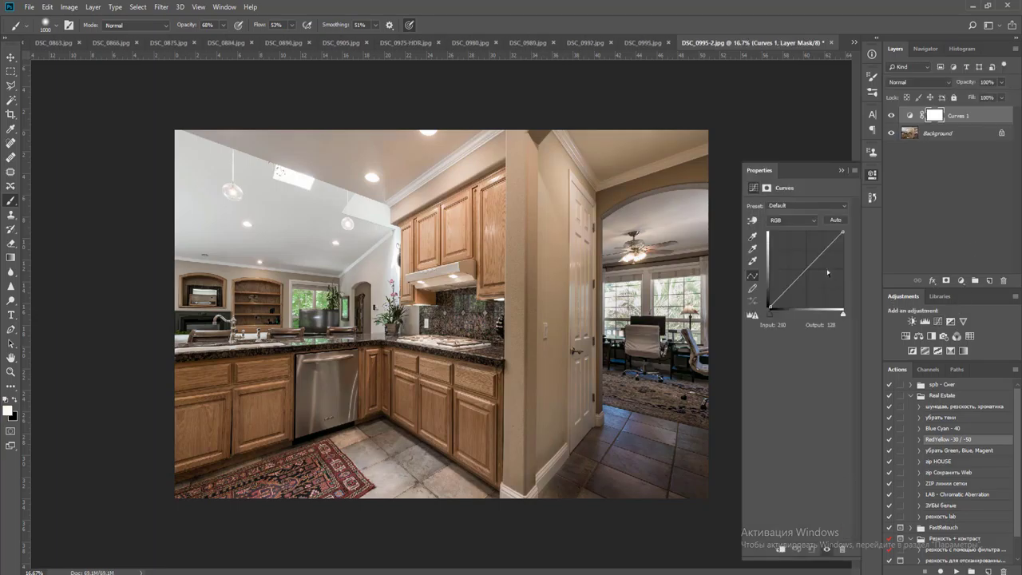
drag(807, 271, 804, 269)
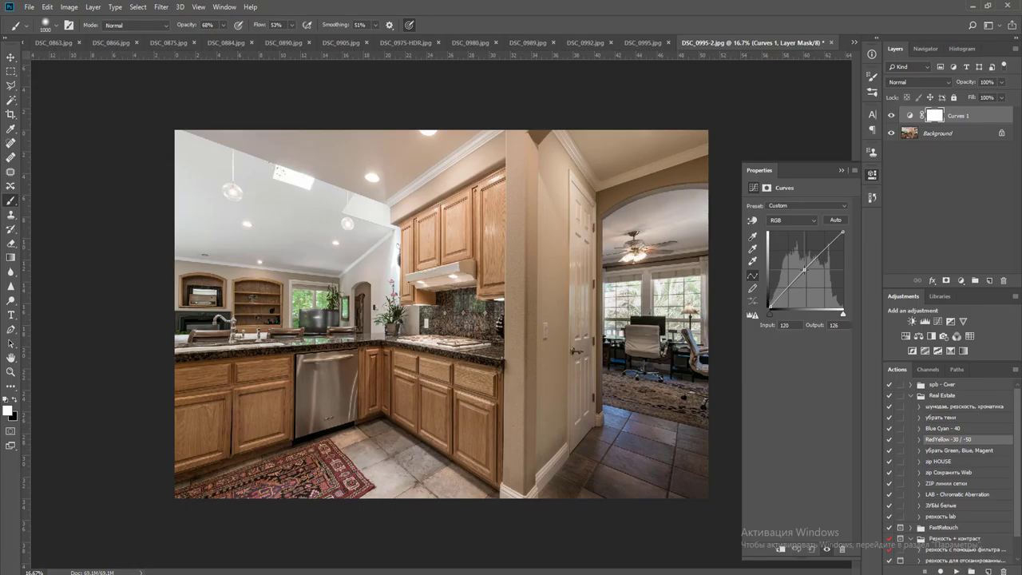
drag(804, 272, 801, 268)
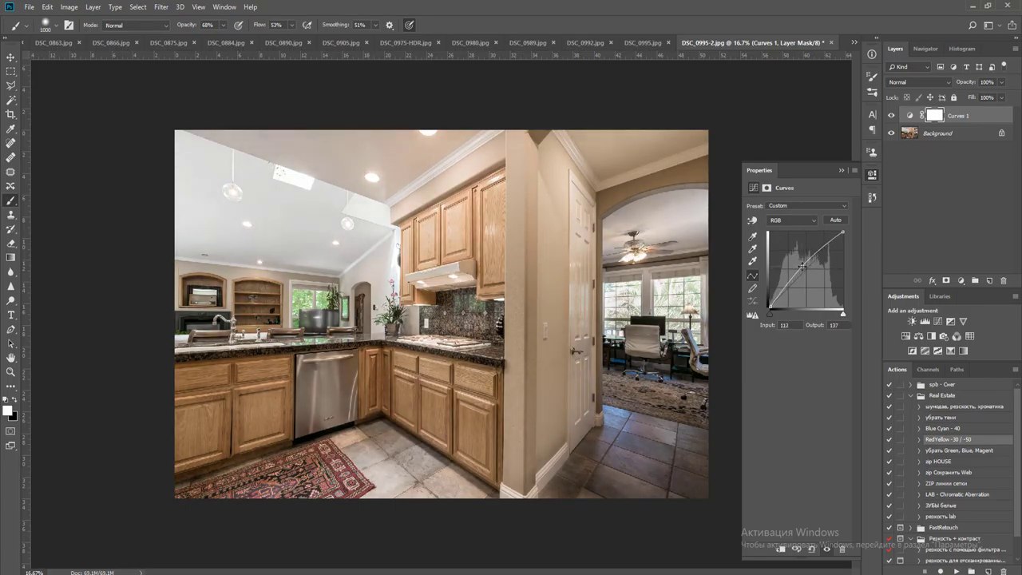
key(ctrl+e)
key(o)
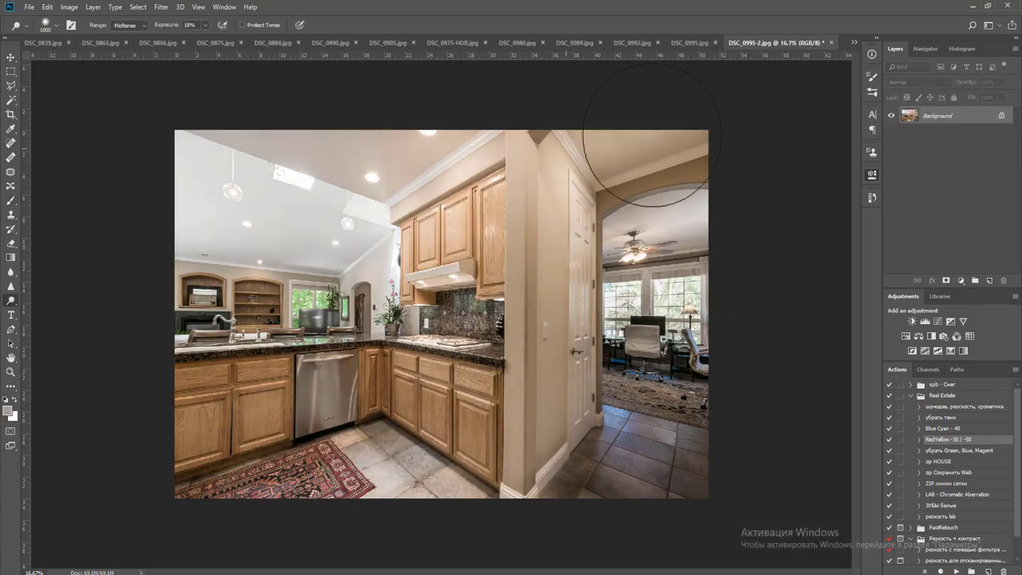
drag(530, 452, 541, 443)
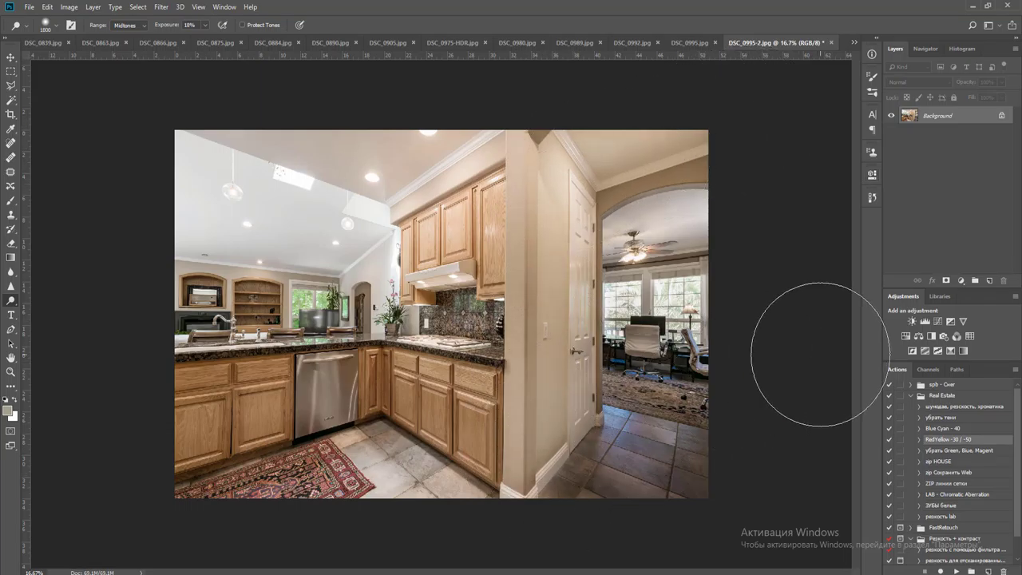
Save DSC_0995-2.jpg as a JPEG and close it along with the unedited DSC_0995.jpg
key(ctrl+s)
key(Return)
key(ctrl+w)
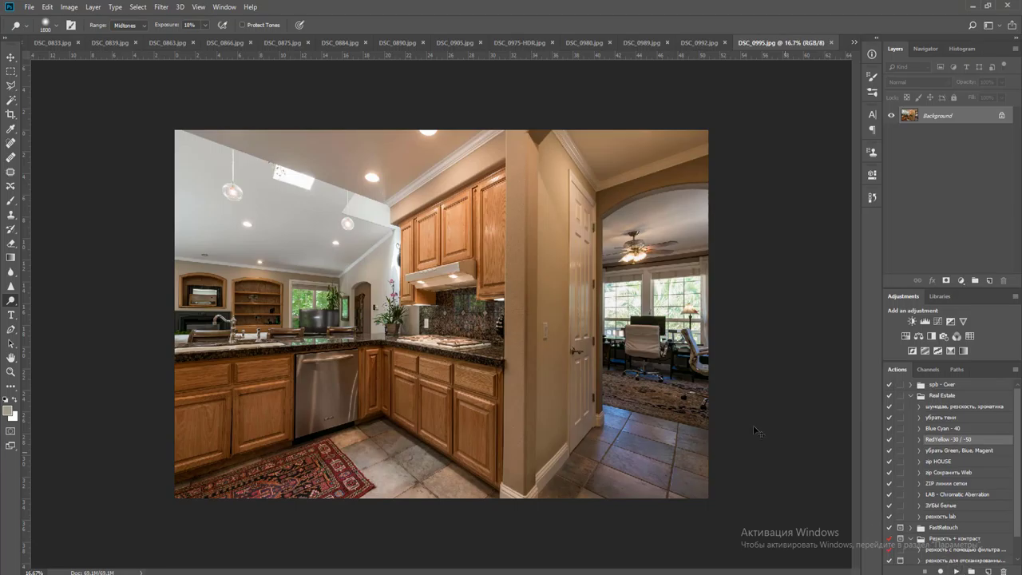
key(ctrl+w)
Apply the RedYellow -30 / -50 action to DSC_0992.jpg and adjust the opacity of the resulting layer
key(v)
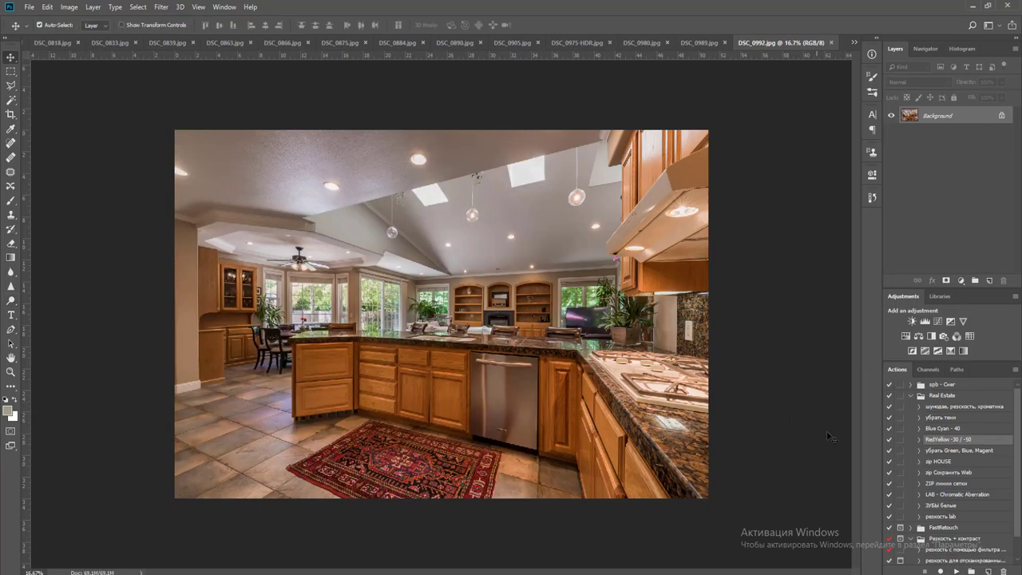
click(959, 572)
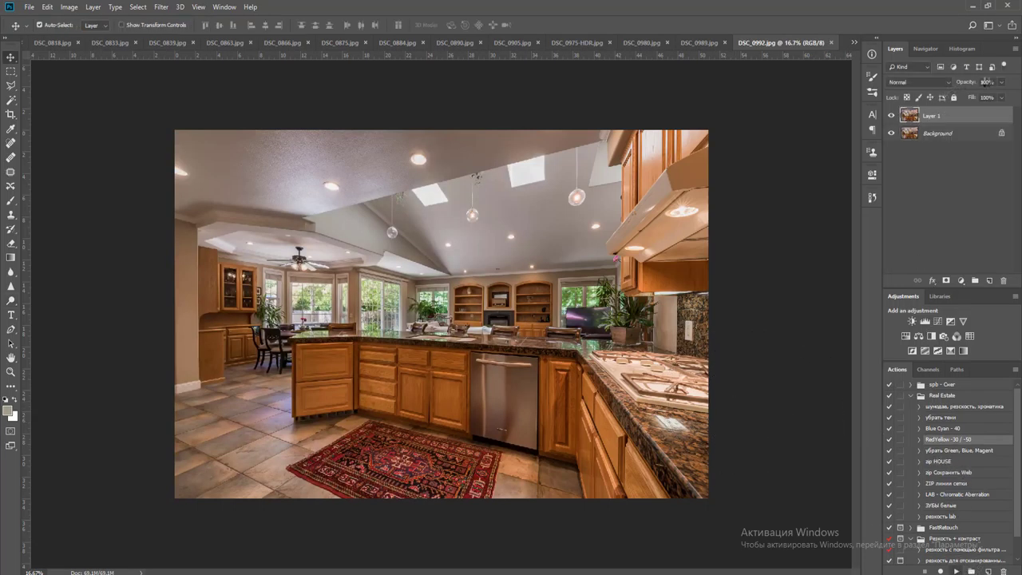
click(1002, 83)
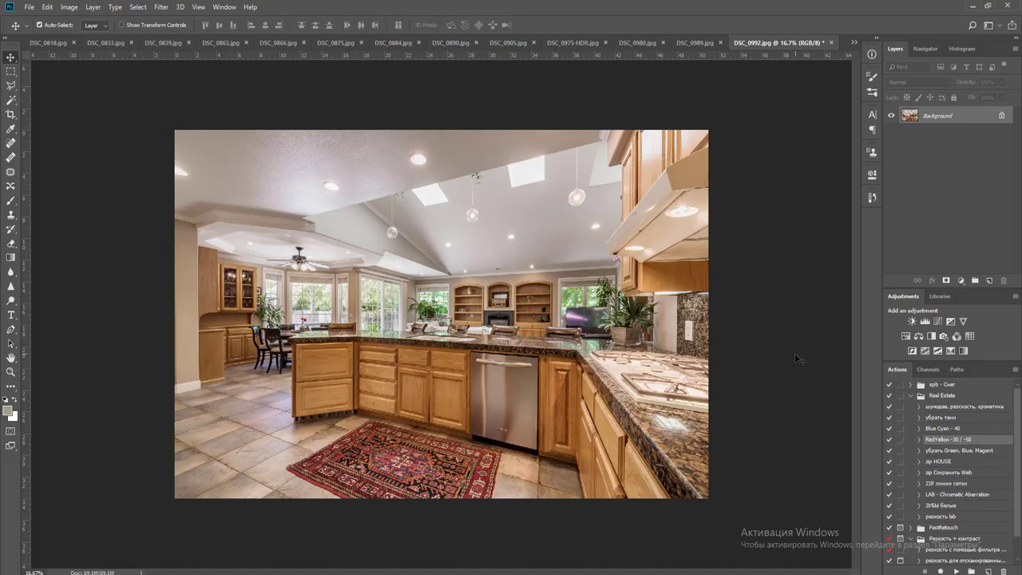
Save DSC_0992.jpg as a JPEG at quality 12 and close the file
key(ctrl+w)
key(space)
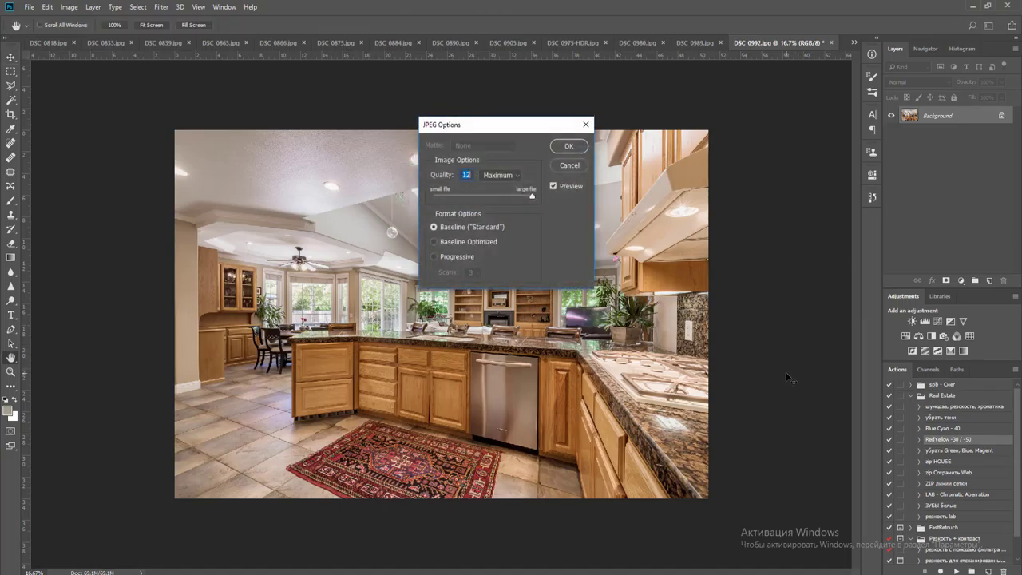
key(Return)
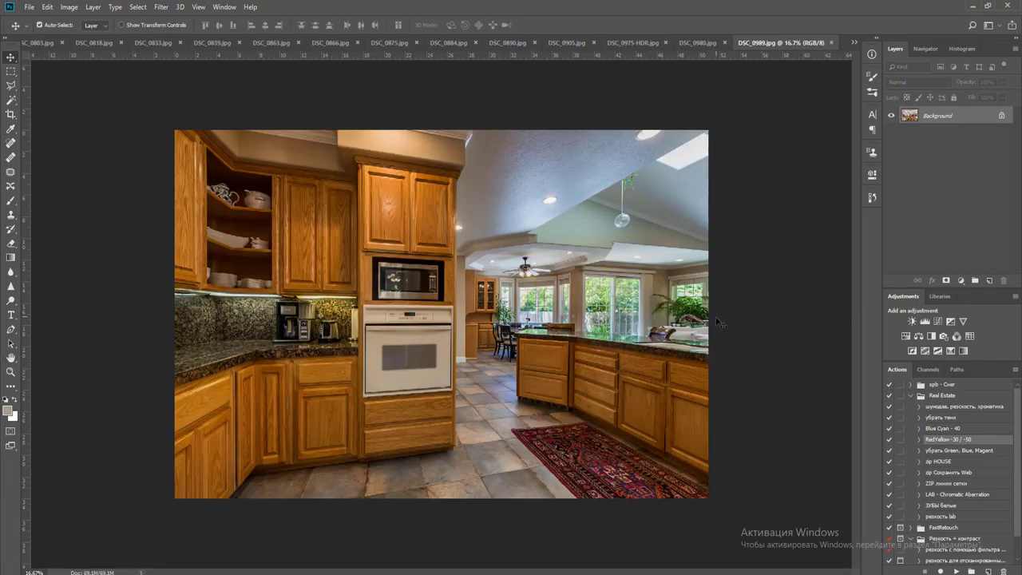
Run the убрать Green, Blue, Magent action on DSC_0989.jpg, invert its mask to black and paint white over the ceiling with a 1900 brush
click(966, 452)
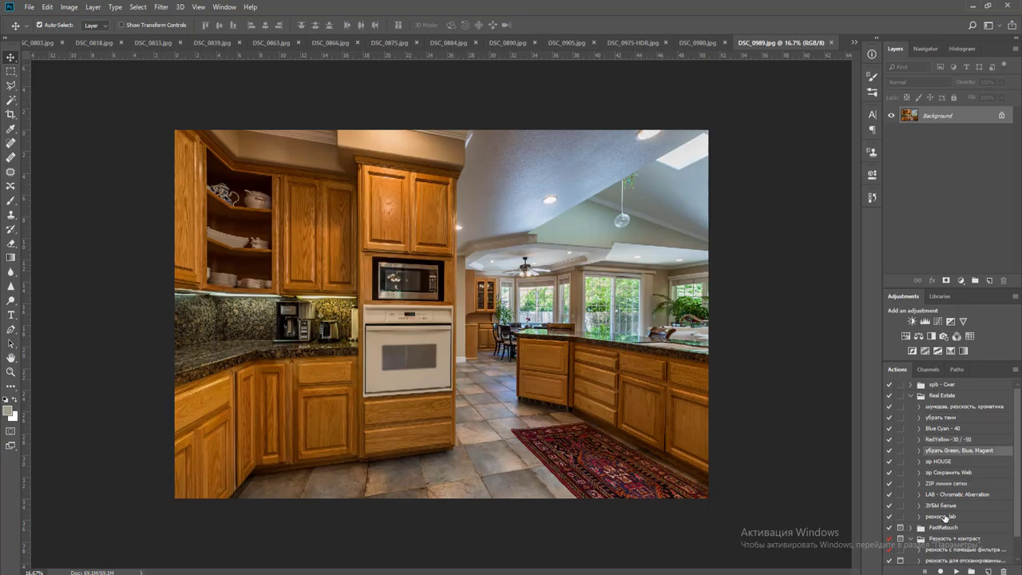
click(956, 572)
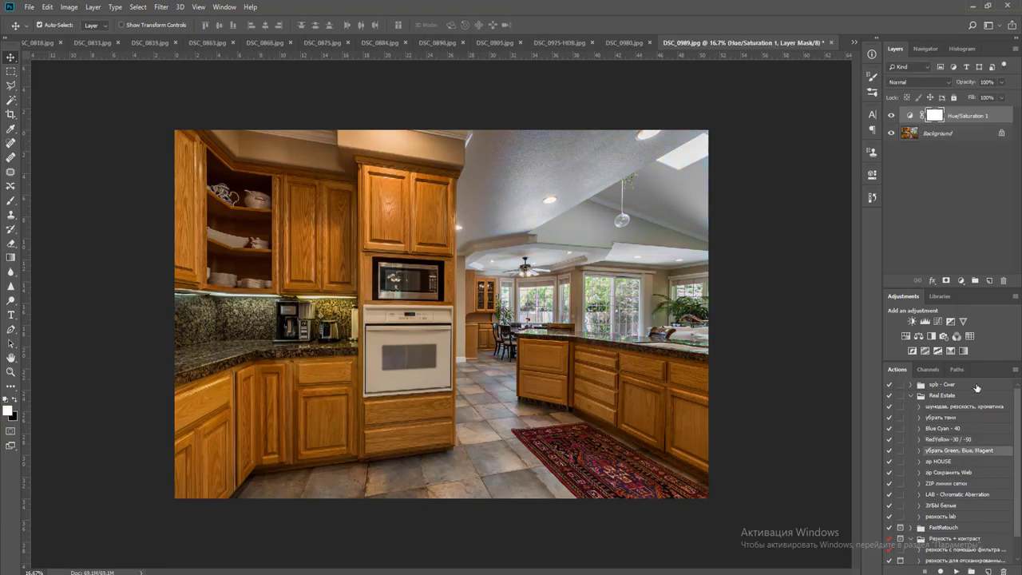
key(b)
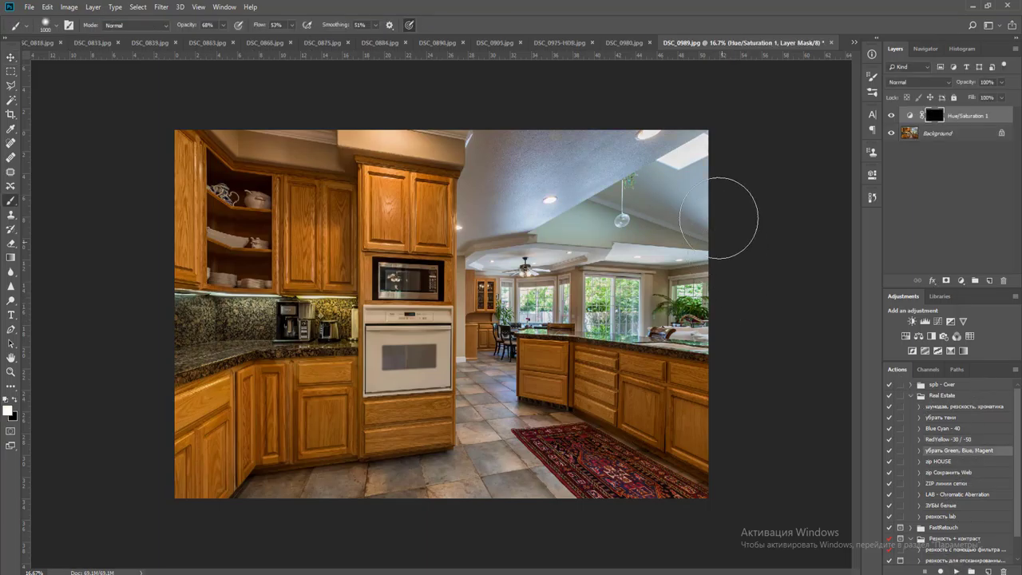
key(bracketright)
key(bracketright)
key(bracketright)
key(bracketright)
key(bracketright)
key(bracketright)
key(bracketright)
key(bracketright)
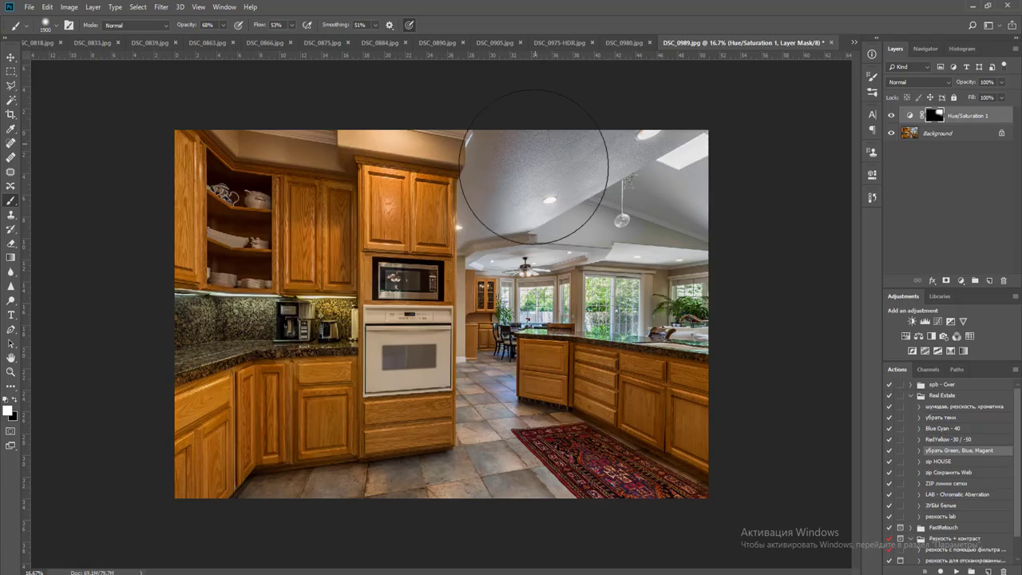
Merge the masked Hue/Saturation layer of DSC_0989.jpg and run the RedYellow -30 / -50 action
key(ctrl+e)
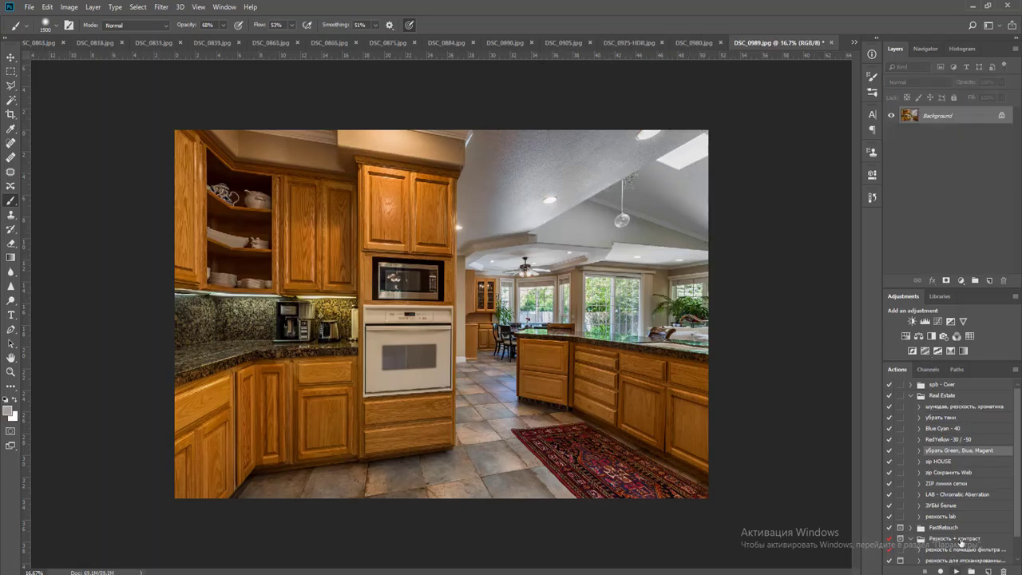
click(980, 439)
click(957, 571)
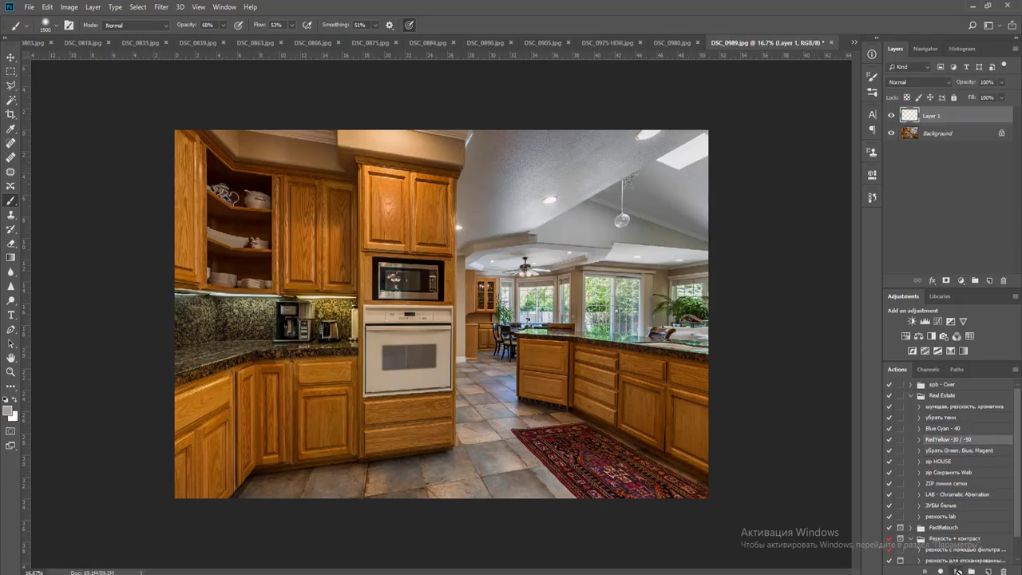
Reduce and merge the colour-correction layer in DSC_0989.jpg, and brighten the photo with a Curves adjustment merged into the background
click(1003, 97)
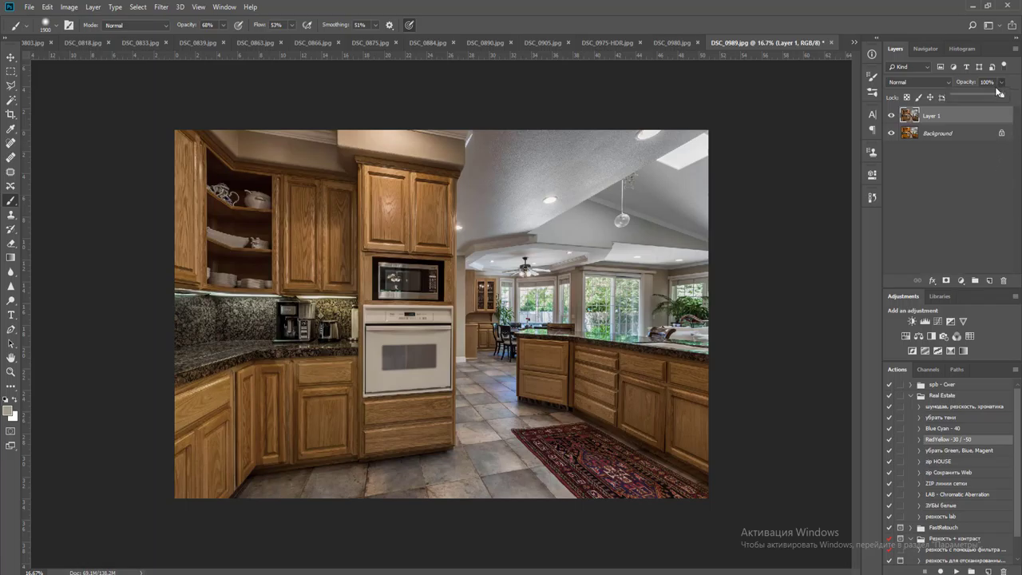
key(ctrl+e)
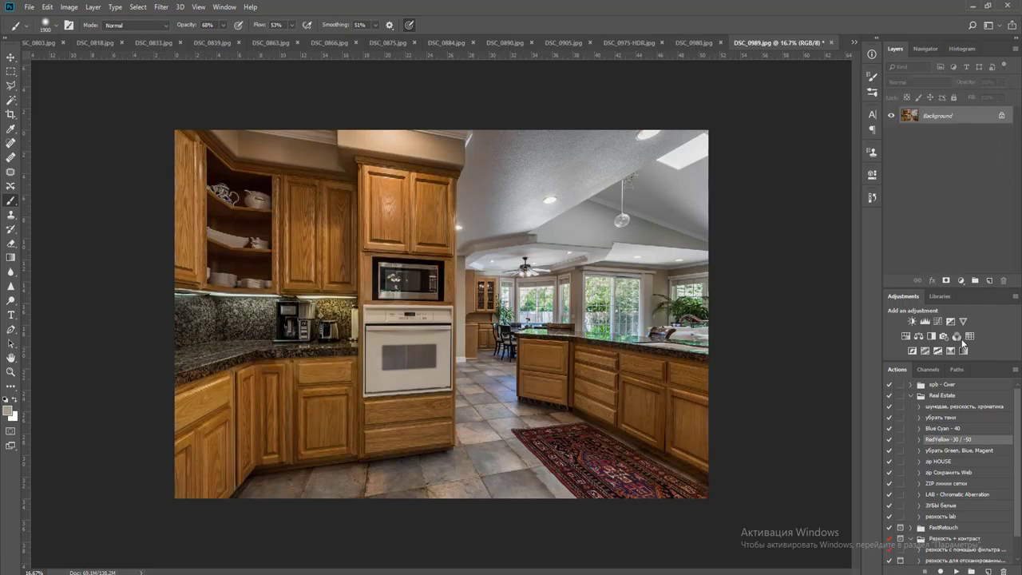
click(938, 322)
drag(804, 272, 800, 269)
key(ctrl+shift+e)
Save the changes to DSC_0989.jpg with the preset JPEG options and close the file
key(ctrl+w)
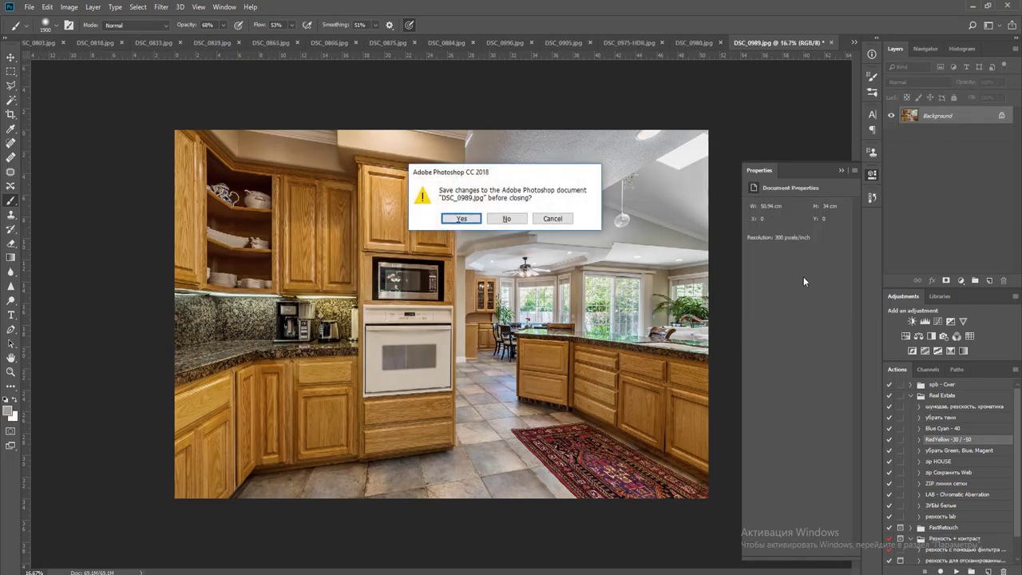
key(Return)
key(Return)
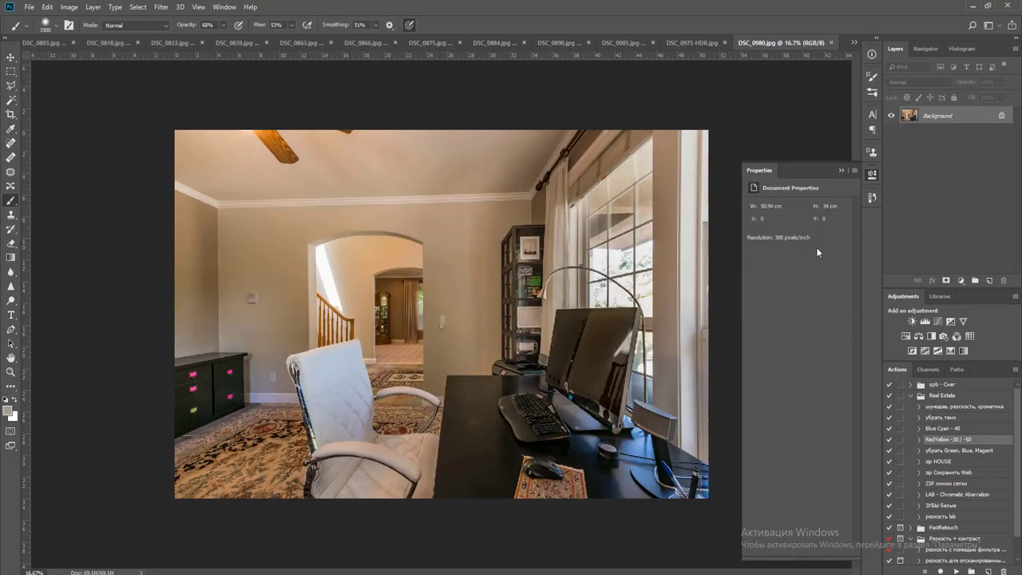
Run the RedYellow -30 / -50 action on DSC_0980.jpg, lower the resulting layer's opacity and merge it into the background
click(956, 572)
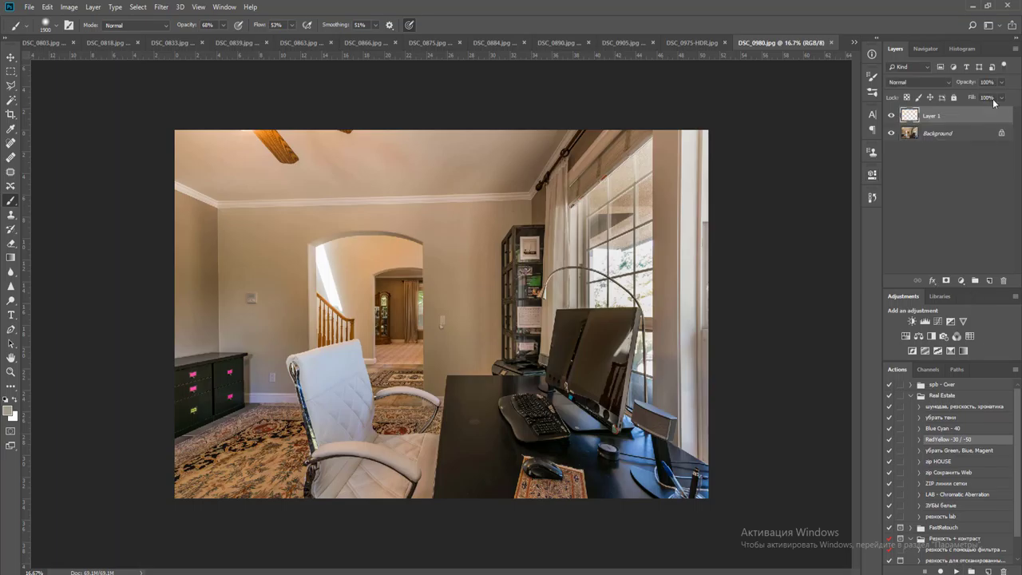
click(1001, 83)
drag(1004, 95, 991, 98)
key(ctrl+e)
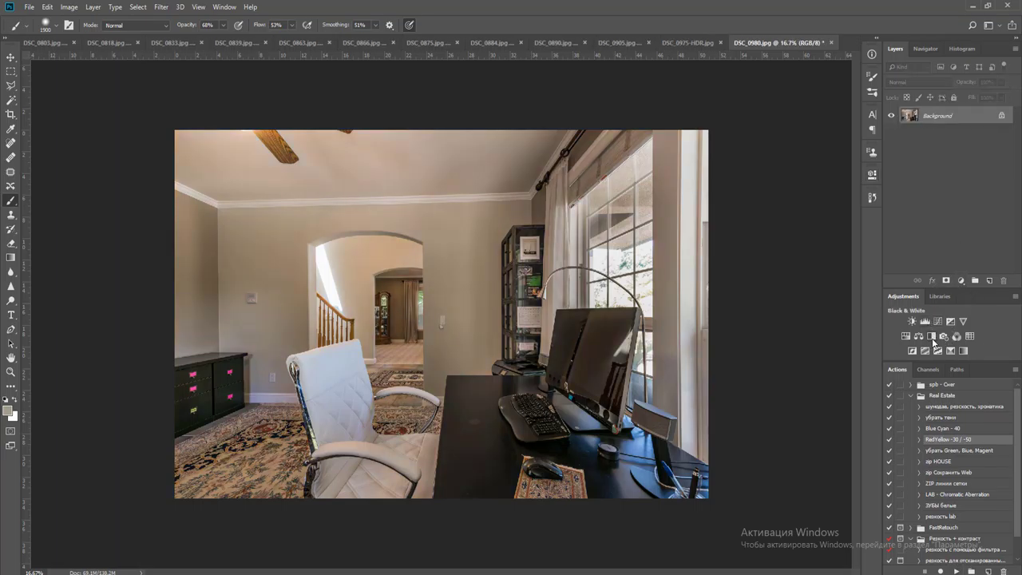
Brighten the midtones of DSC_0980.jpg with a Curves adjustment layer and merge it into the background
click(938, 321)
drag(807, 271, 801, 266)
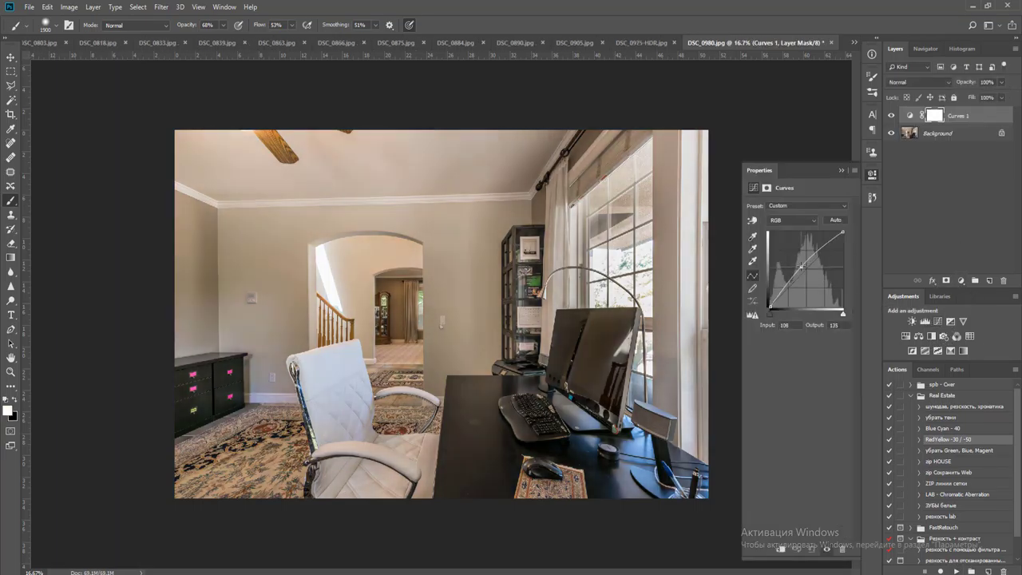
key(ctrl+e)
key(ctrl+w)
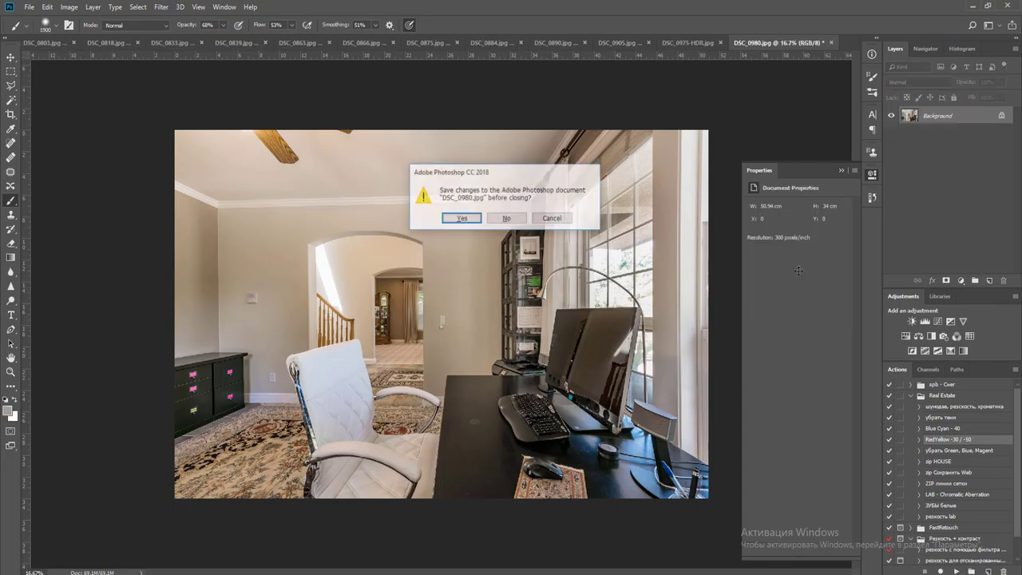
key(Escape)
key(j)
scroll(171, 400, up, 6)
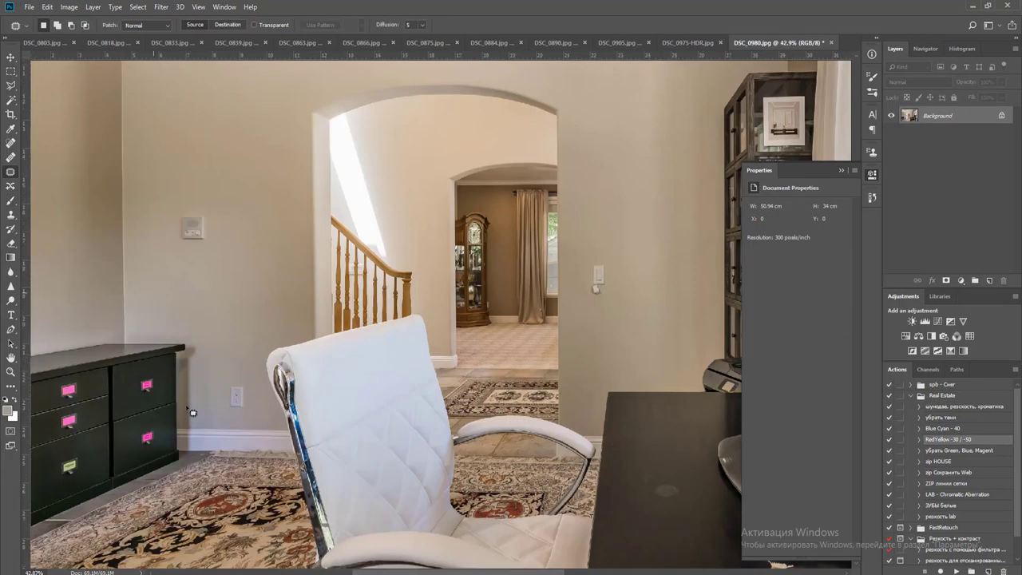
scroll(346, 400, up, 2)
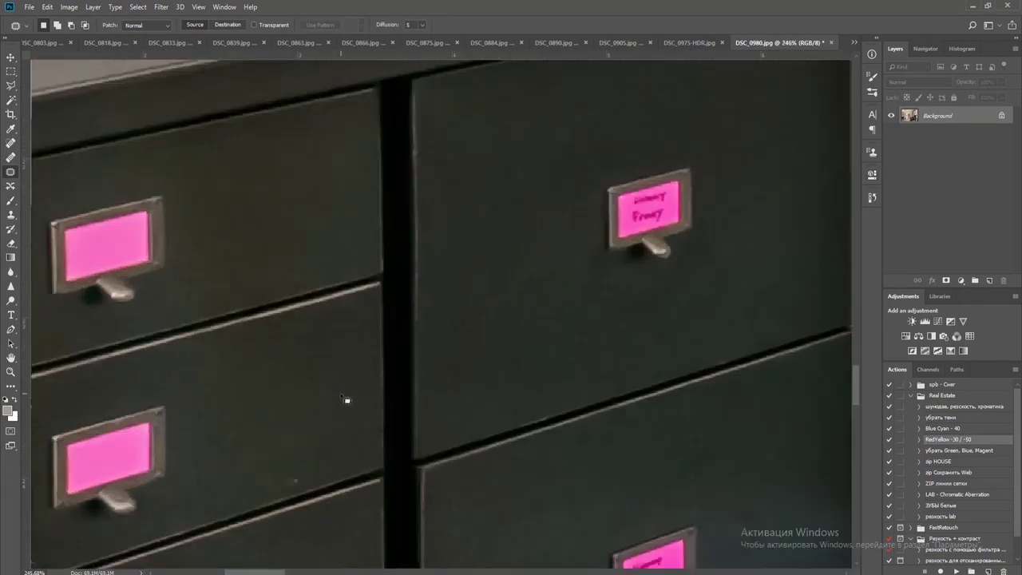
Save DSC_0980.jpg as a JPEG at quality 12 and close the file
key(ctrl+s)
key(Return)
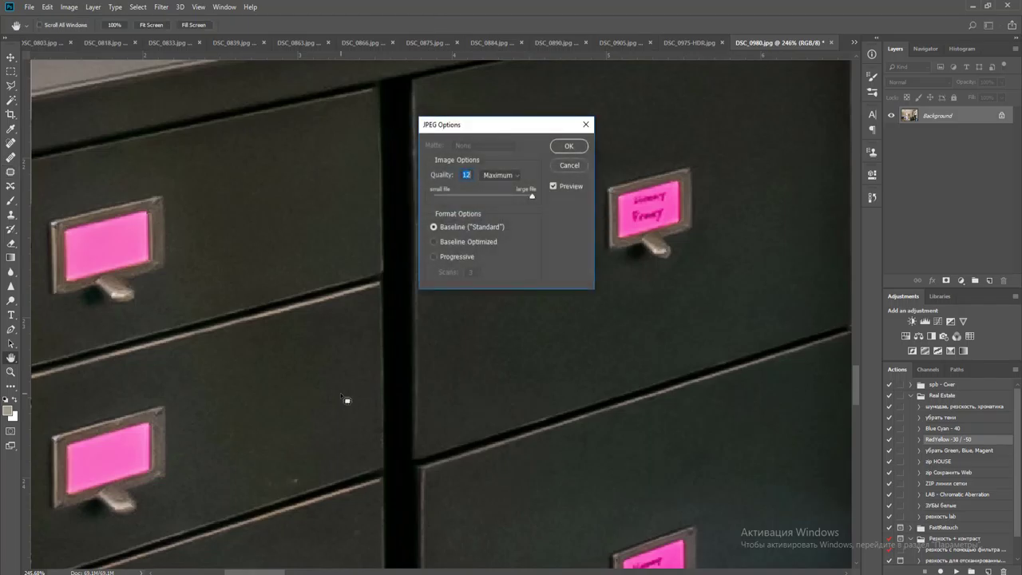
key(Return)
key(ctrl+w)
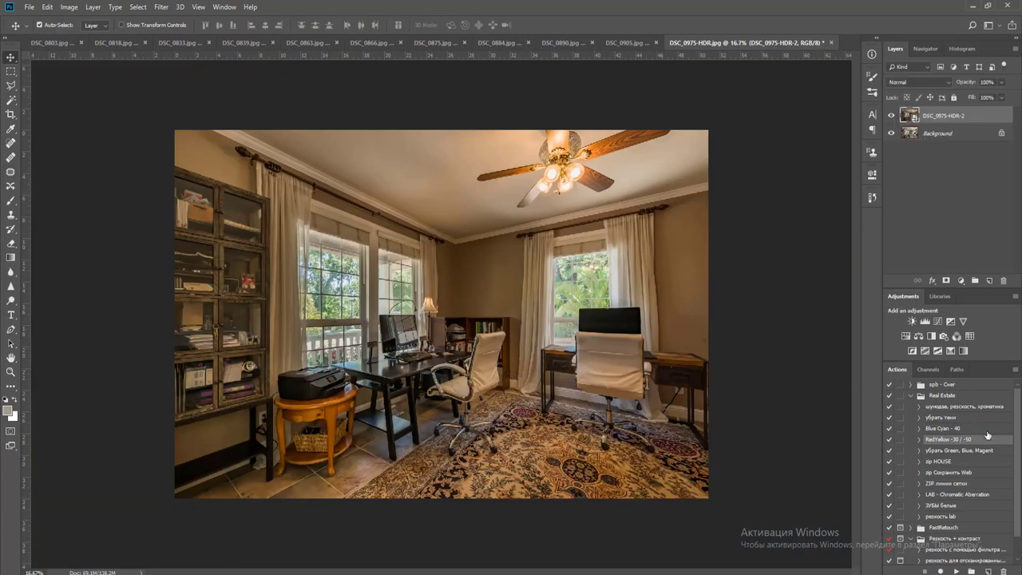
Add a black mask to the DSC_0975-HDR-2 layer and paint white over both panes of the double window, finishing with a 500 brush
click(948, 282)
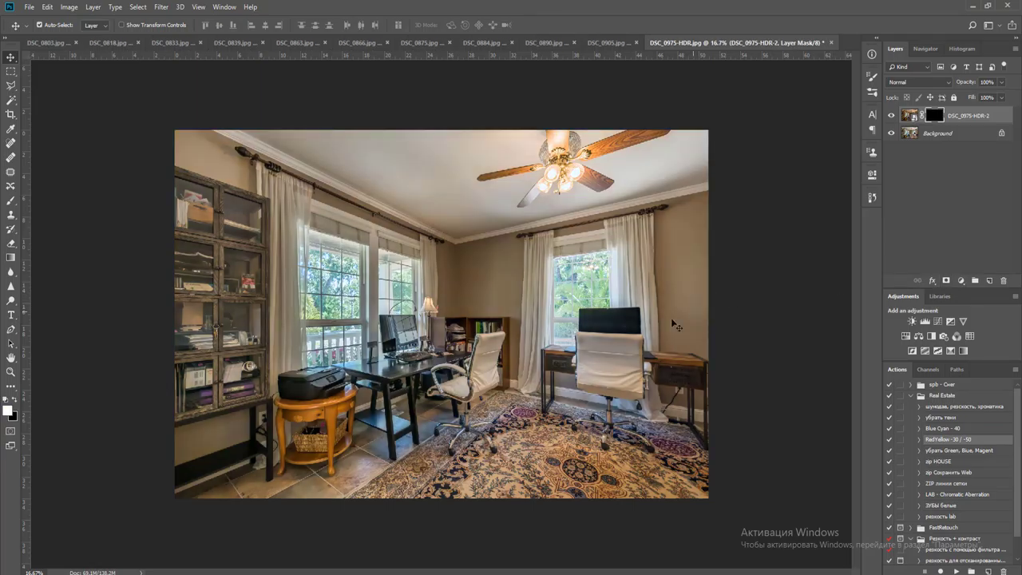
key(b)
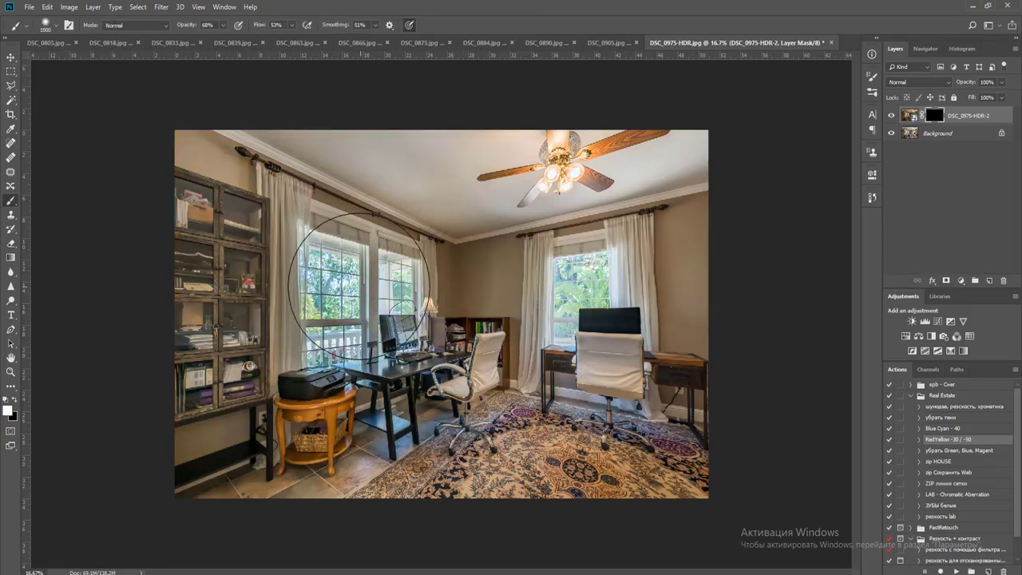
key(bracketleft)
key(bracketleft)
key(bracketleft)
mouse_move(331, 270)
mouse_down()
mouse_move(330, 337)
mouse_move(332, 272)
mouse_up()
key(bracketleft)
key(bracketleft)
key(bracketleft)
key(bracketleft)
key(bracketleft)
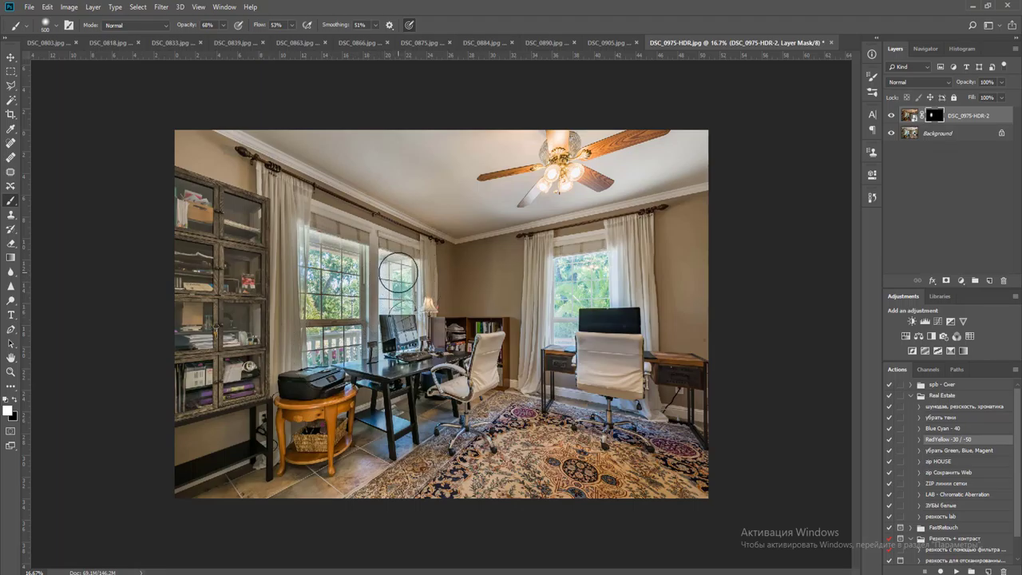
drag(408, 339, 400, 286)
Paint white on the mask over the floor by the black desk and over the single window behind the chair, enlarging the brush
key(bracketright)
key(bracketright)
key(bracketright)
key(bracketright)
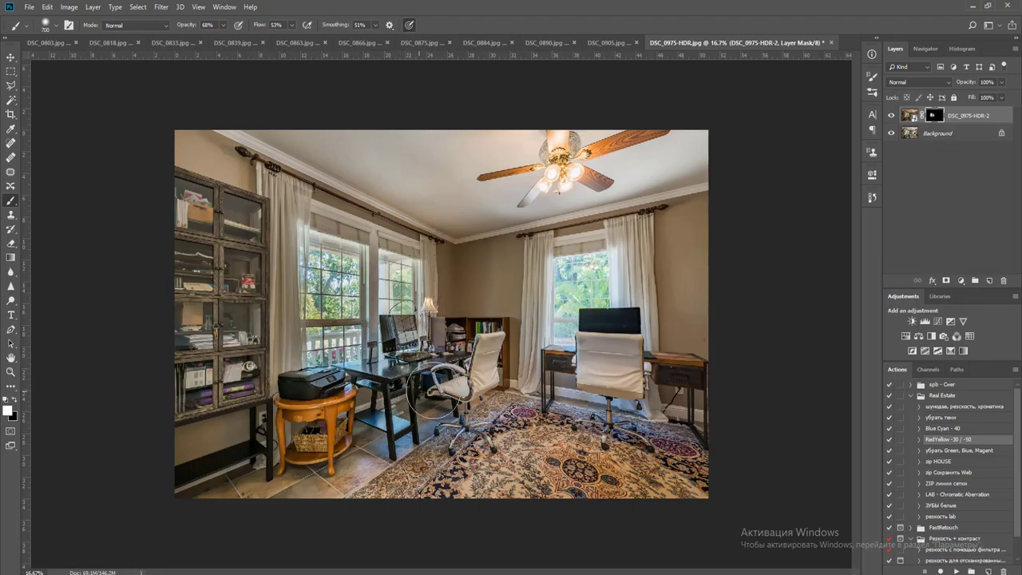
mouse_move(433, 391)
mouse_down()
mouse_move(311, 450)
mouse_move(258, 527)
mouse_up()
key(bracketleft)
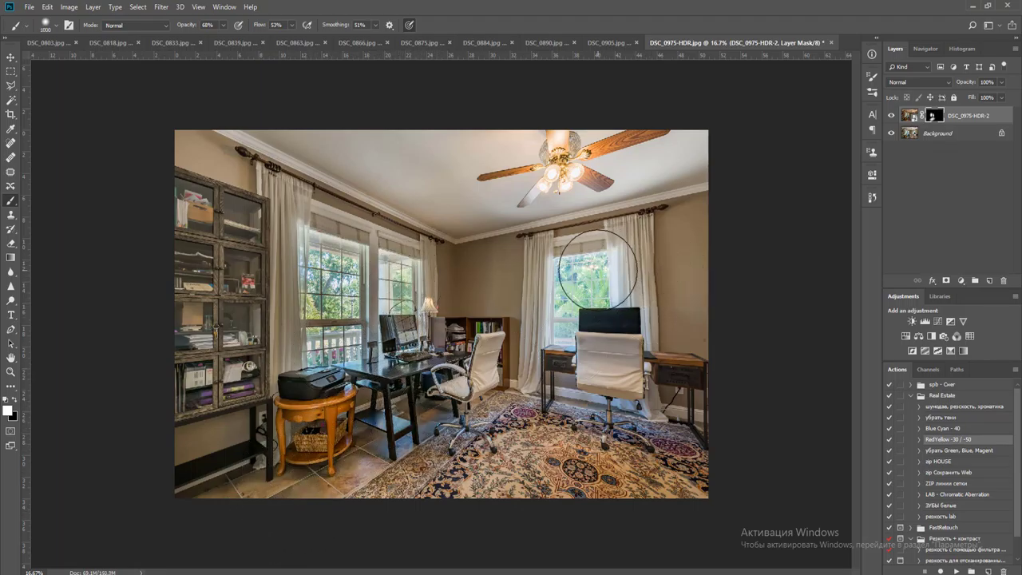
drag(596, 280, 608, 279)
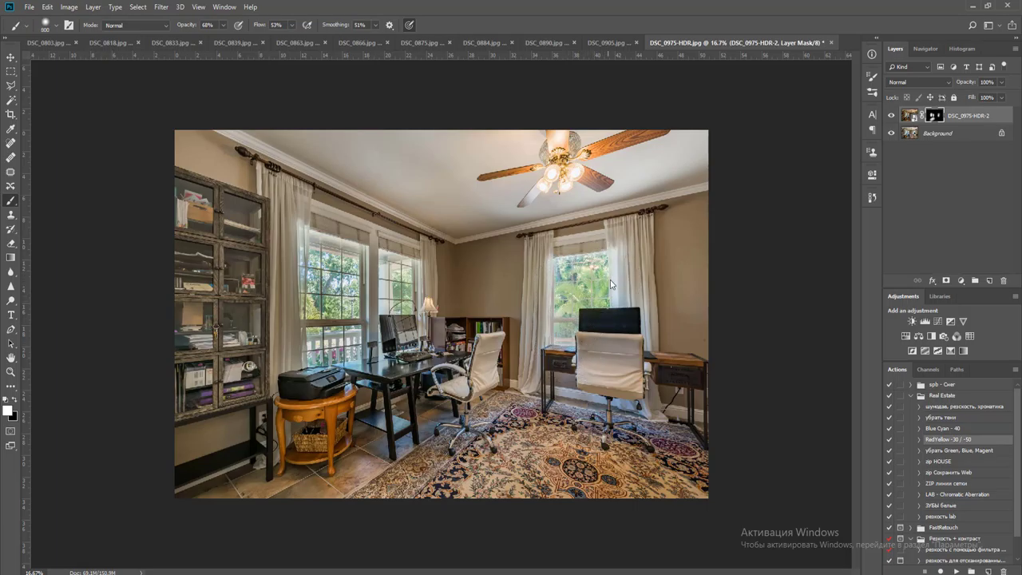
Reduce the brush to 300, touch up the mask around the desk monitor and merge the DSC_0975-HDR-2 layer into the background
key(bracketleft)
key(bracketleft)
key(bracketleft)
key(bracketleft)
key(bracketleft)
key(bracketleft)
key(bracketleft)
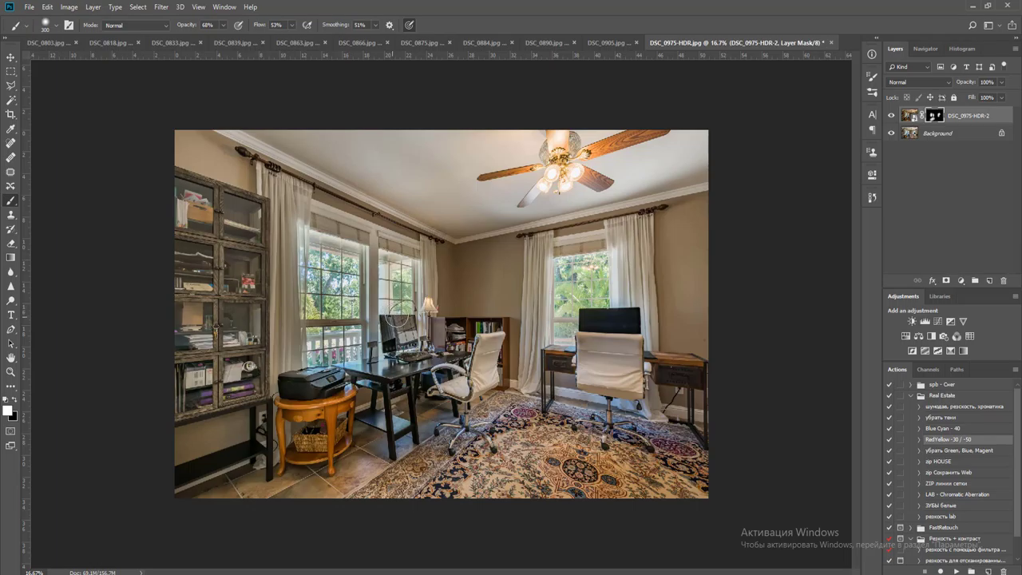
key(ctrl+e)
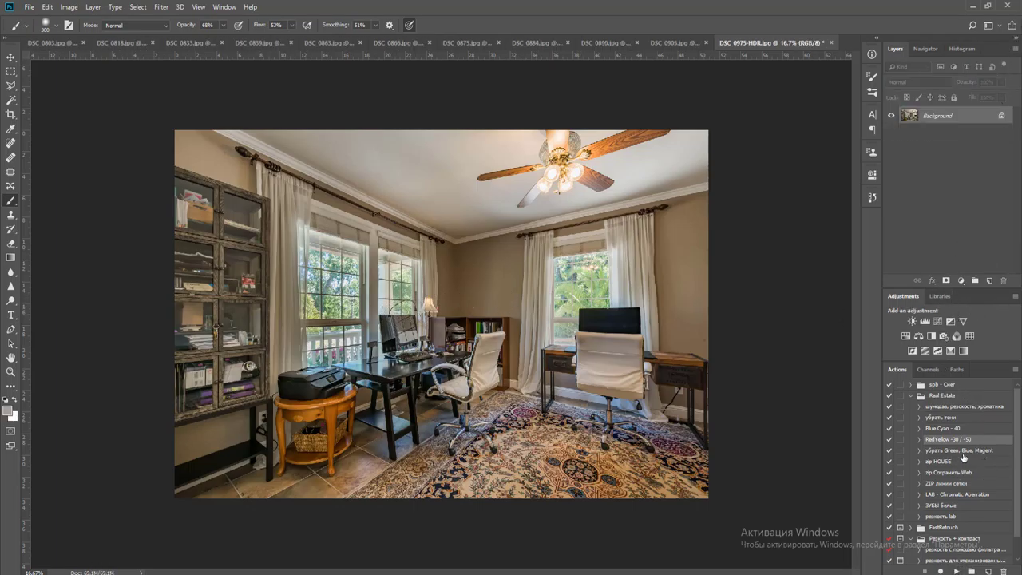
Apply and merge the RedYellow -30 / -50 action on DSC_0975-HDR.jpg, and brighten the photo with a merged Curves adjustment
key(ctrl+j)
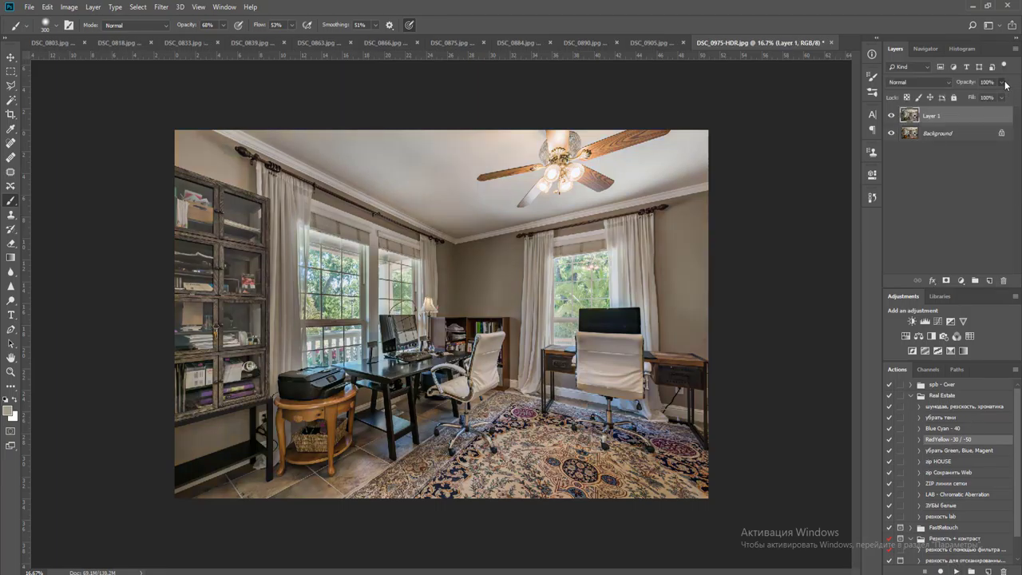
key(ctrl+z)
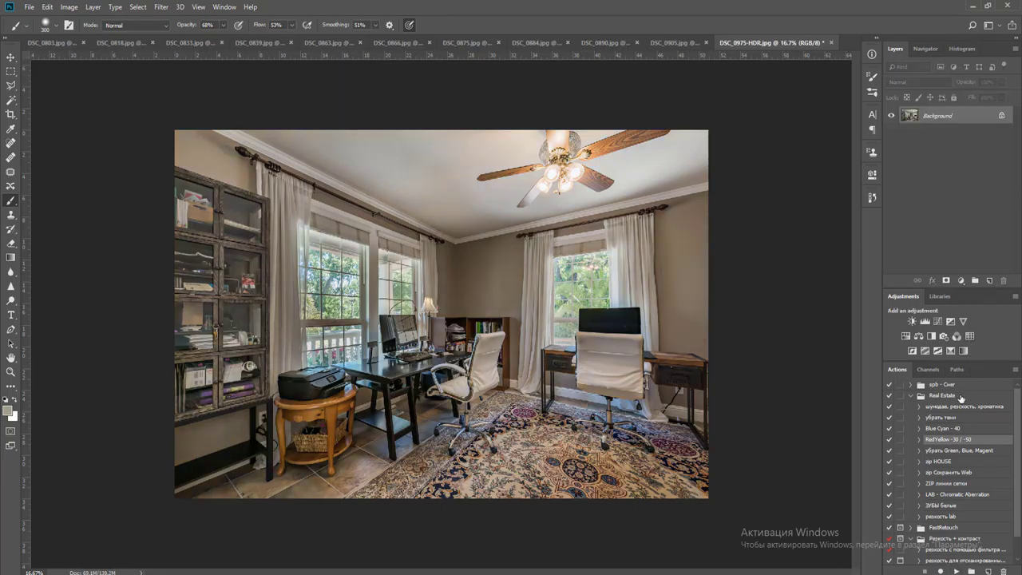
click(937, 321)
drag(811, 265, 805, 263)
key(ctrl+e)
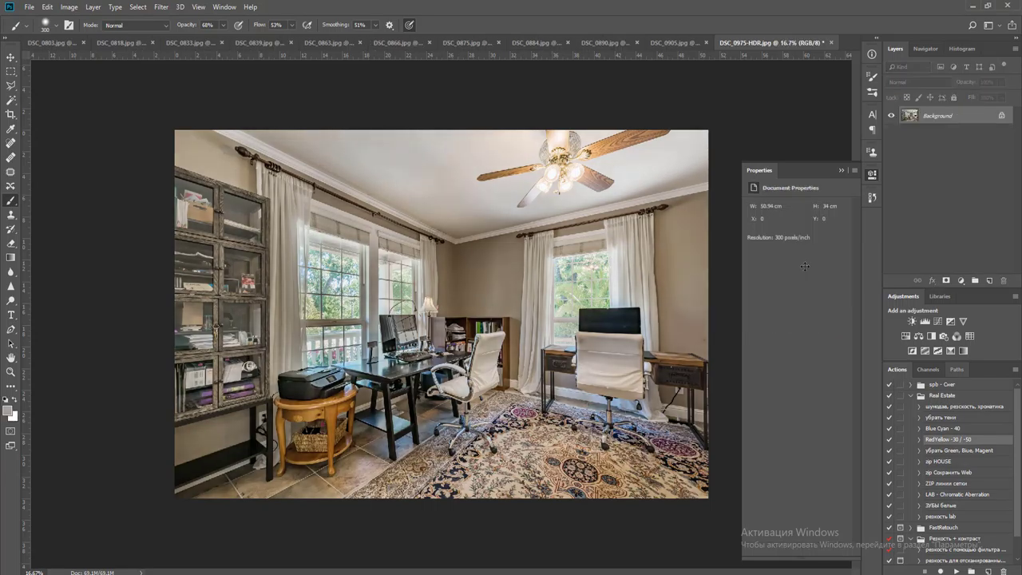
Save the changes to DSC_0975-HDR.jpg with the preset JPEG options and close the file
key(ctrl+w)
key(Return)
key(Return)
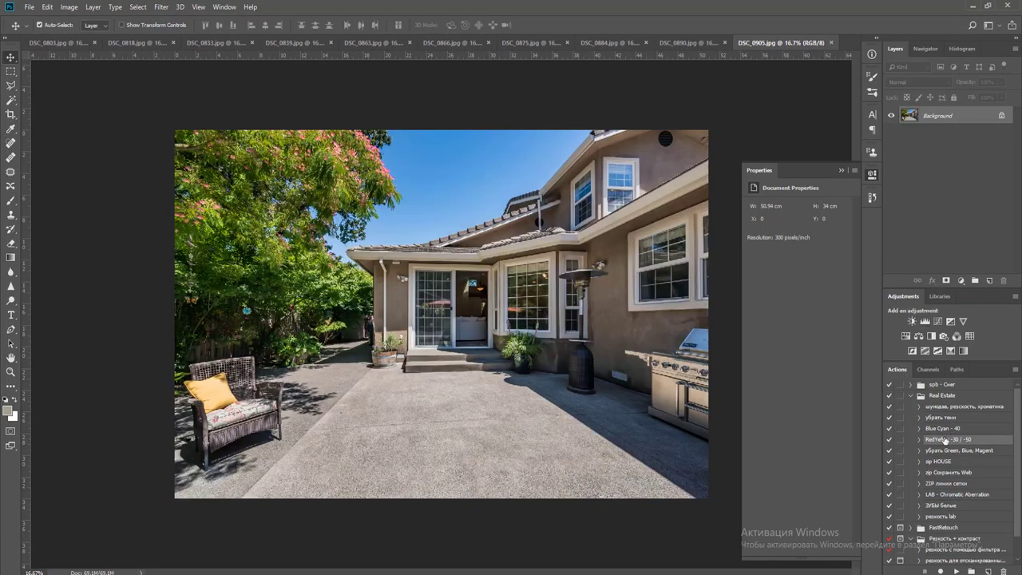
Brighten DSC_0905.jpg with a merged Levels adjustment at white input 242, and save and close the file
click(925, 321)
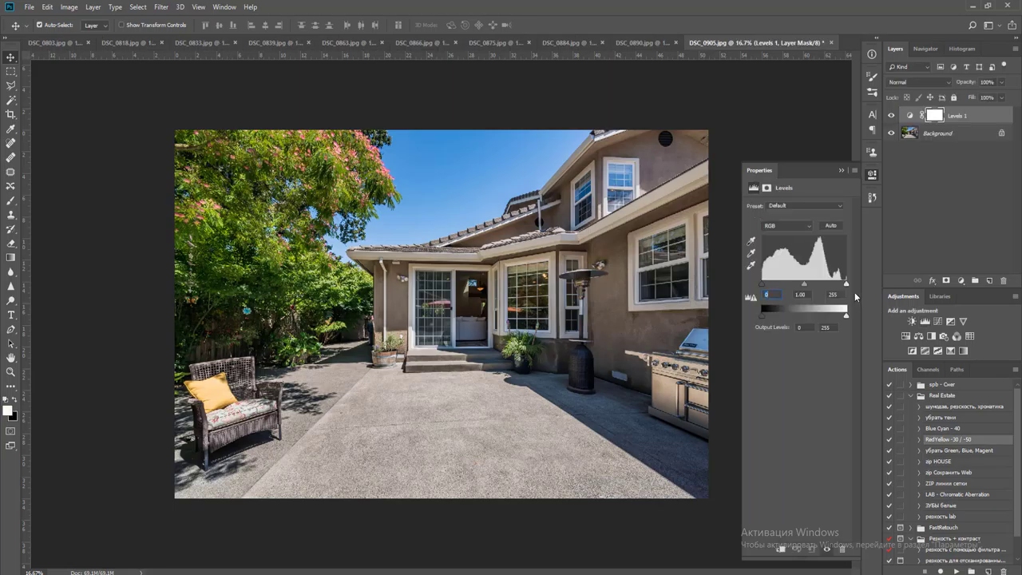
drag(846, 289, 844, 289)
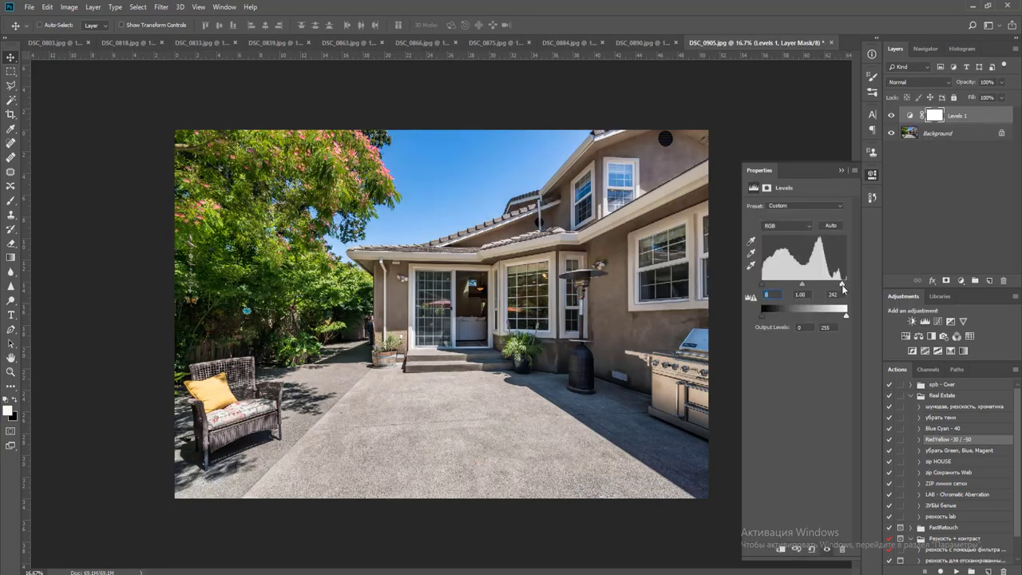
key(ctrl+e)
key(ctrl+s)
key(Return)
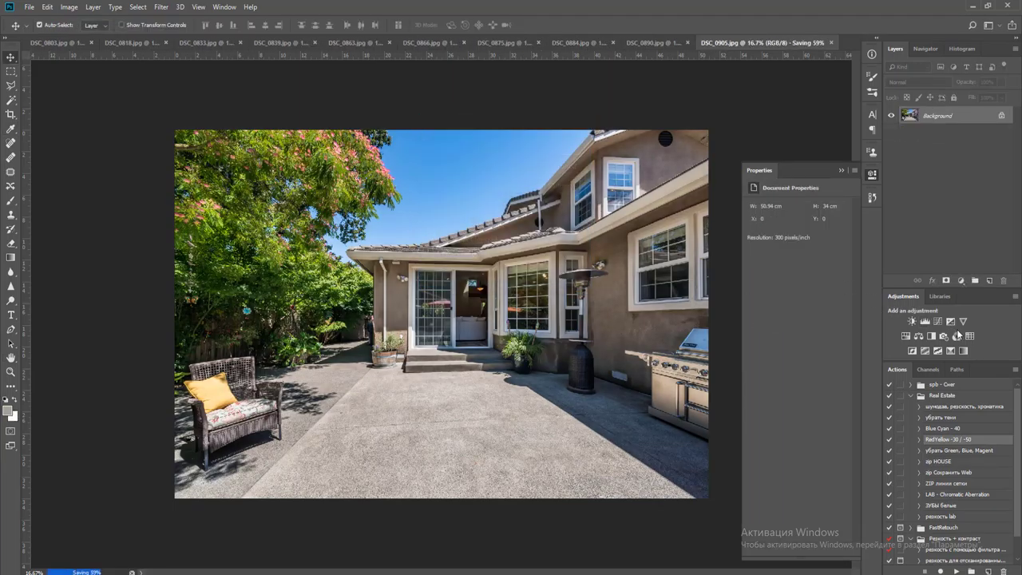
key(ctrl+w)
Brighten DSC_0890.jpg with a Levels adjustment at white input 226, and save and close the file
click(925, 321)
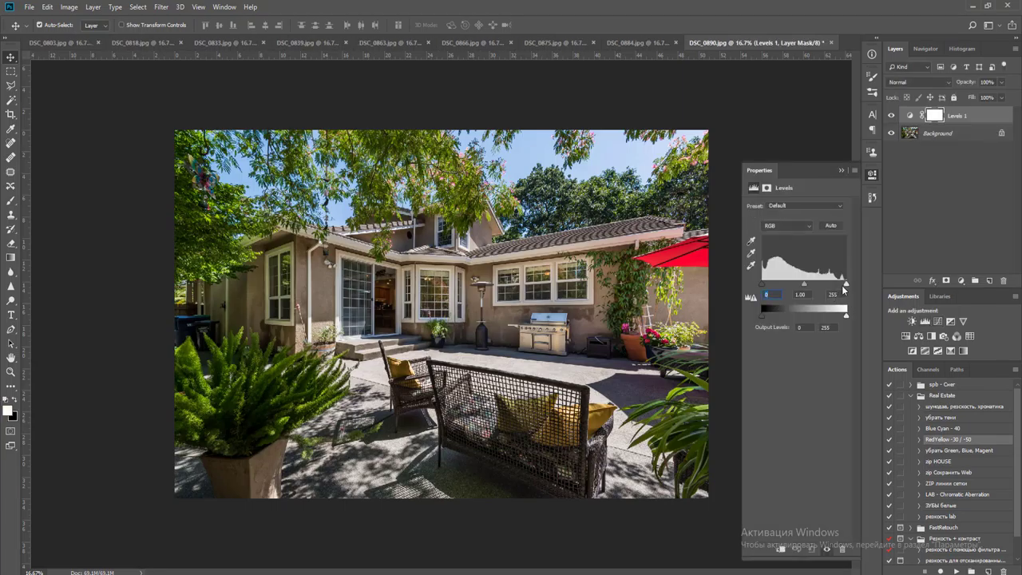
drag(843, 291, 838, 288)
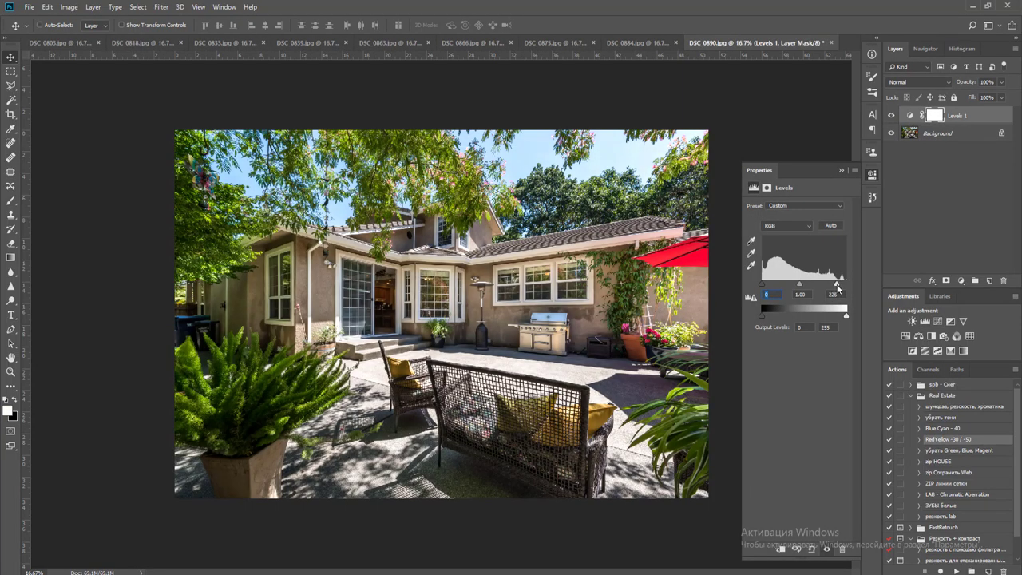
key(F2)
key(Return)
key(Return)
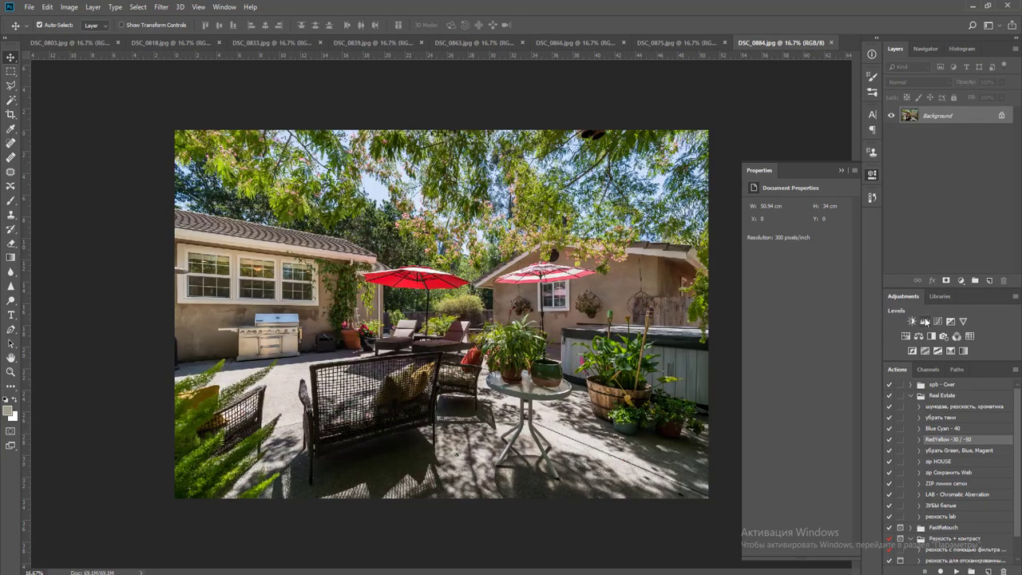
Brighten DSC_0884.jpg with a merged Levels adjustment at white input 231, and save it at JPEG quality 12 and close it
click(926, 322)
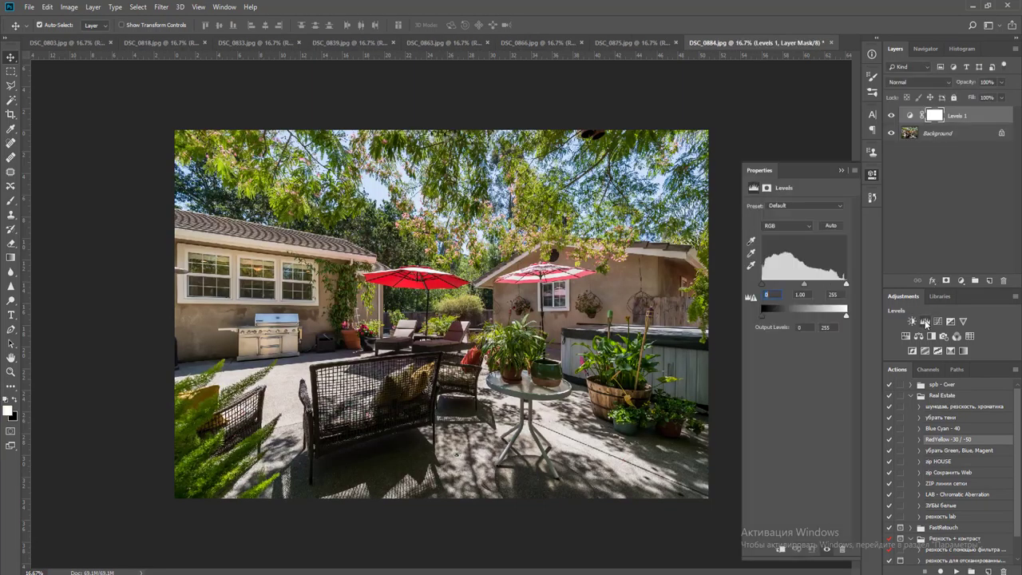
drag(847, 284, 839, 285)
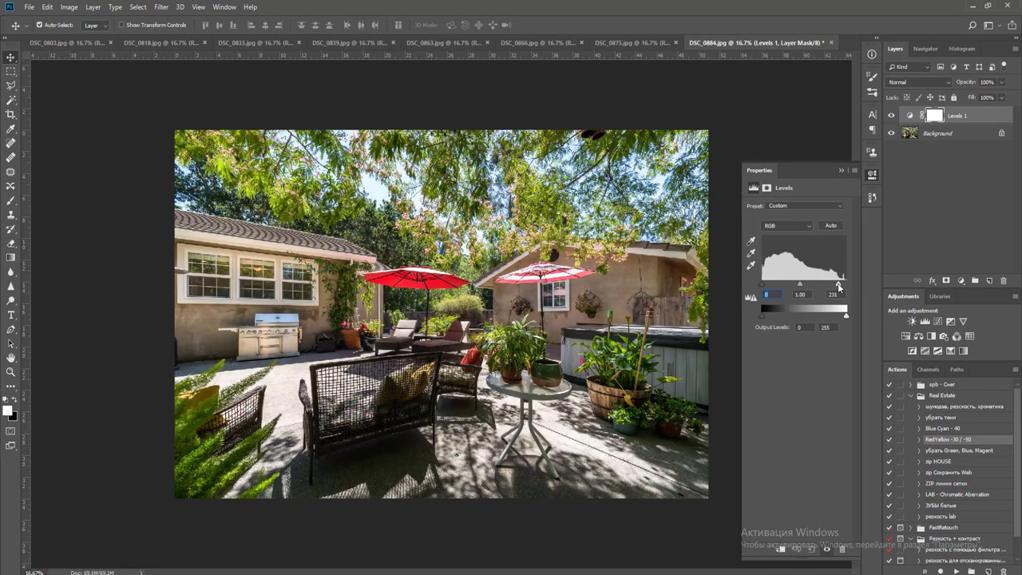
key(ctrl+e)
key(ctrl+w)
key(Return)
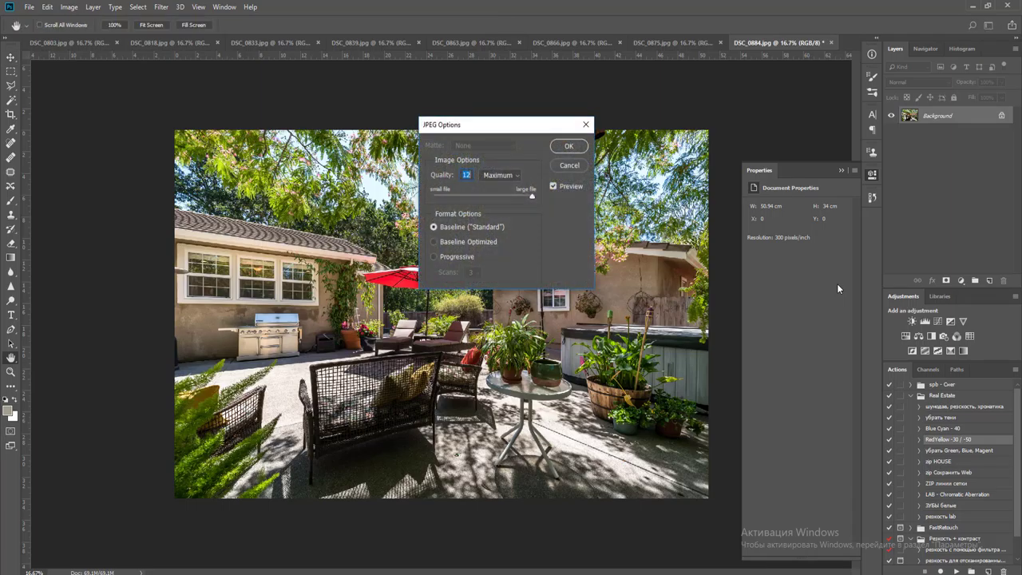
key(Return)
key(ctrl+w)
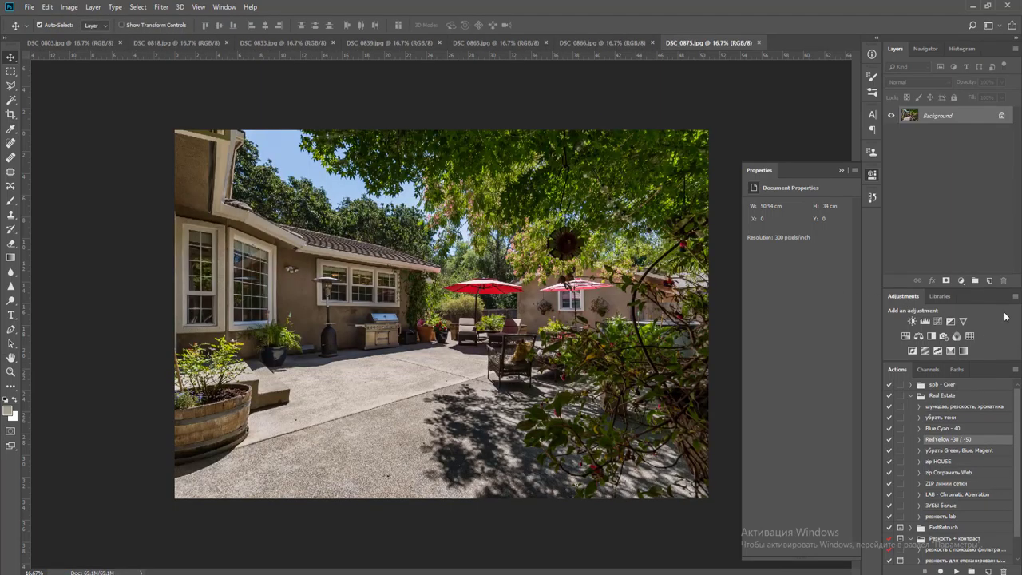
Brighten DSC_0875.jpg with a merged Levels adjustment that lowers the white input, and save and close the file
click(924, 322)
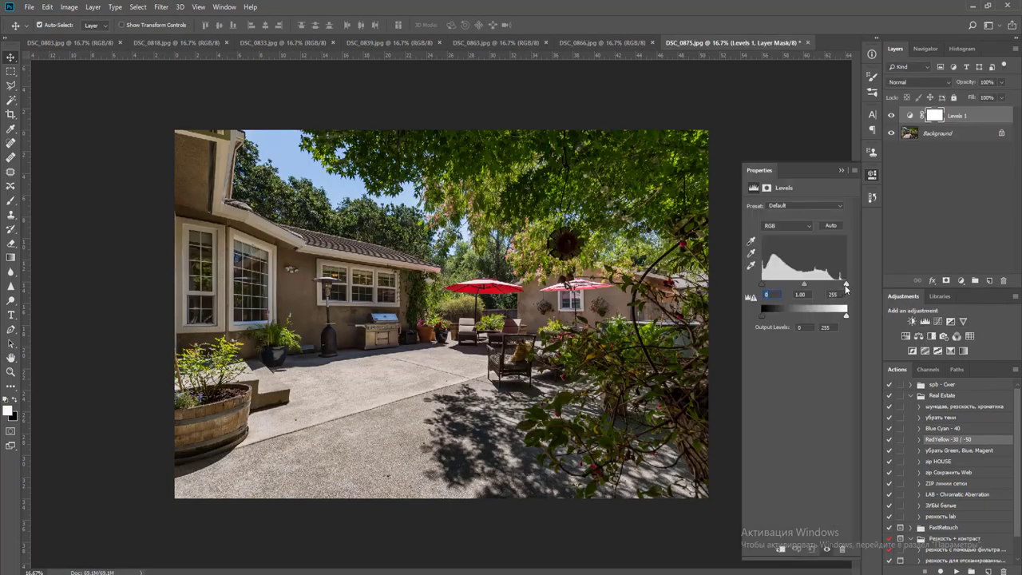
drag(846, 285, 831, 283)
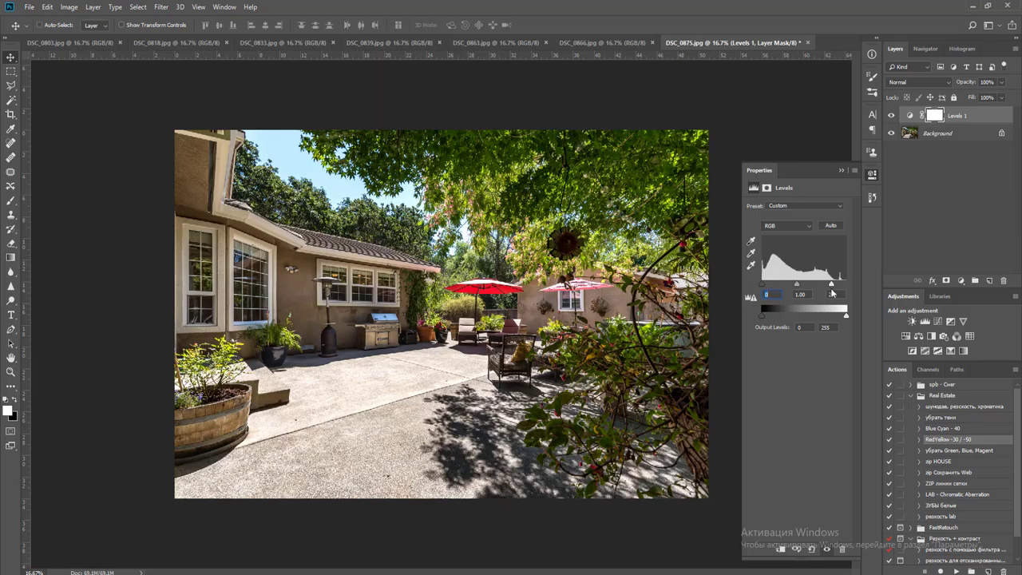
key(ctrl+e)
key(ctrl+s)
key(Return)
key(ctrl+w)
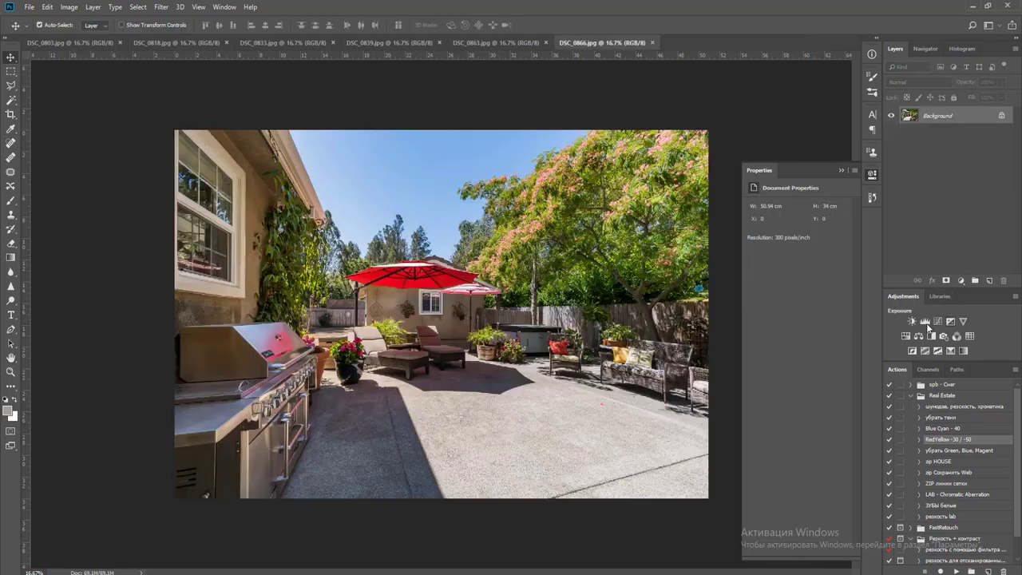
Brighten DSC_0866.jpg slightly with a Levels adjustment that lowers the white input, and save and close the file
click(924, 322)
drag(846, 285, 843, 286)
key(F12)
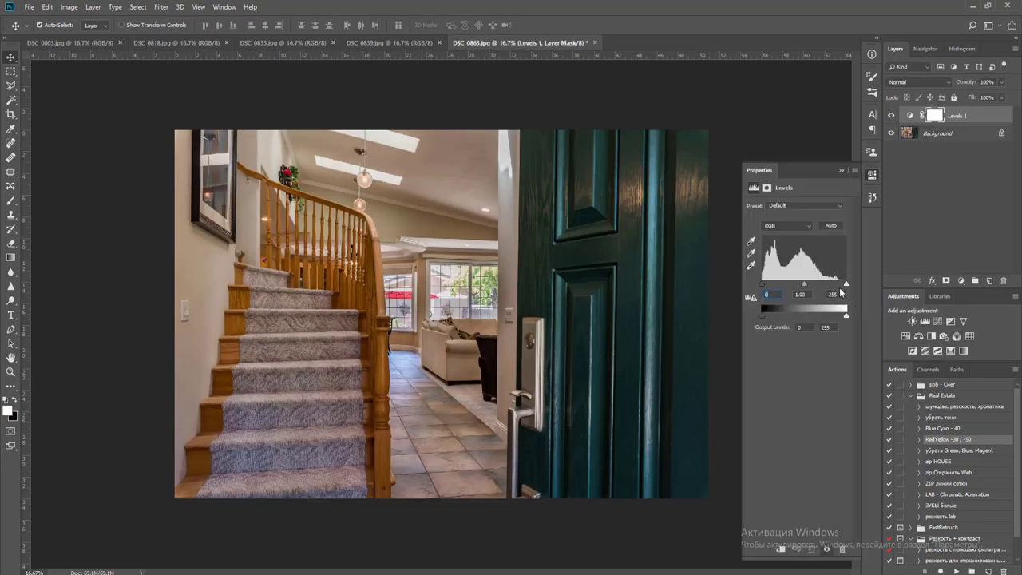
Brighten DSC_0863.jpg with a merged Levels adjustment at white input 225, and blend in the RedYellow -30 / -50 action at 63% opacity
drag(847, 285, 836, 285)
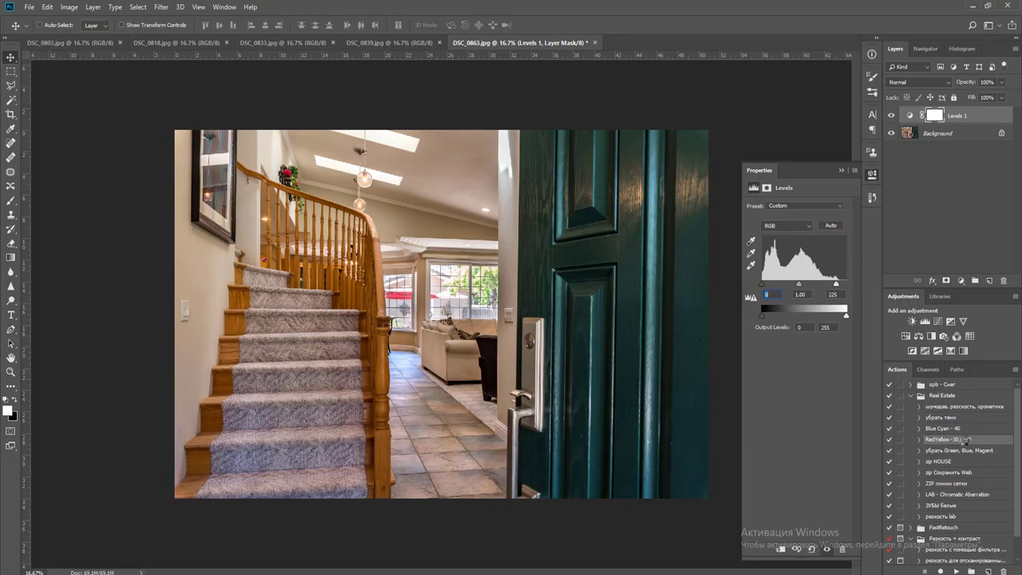
key(F12)
key(ctrl+j)
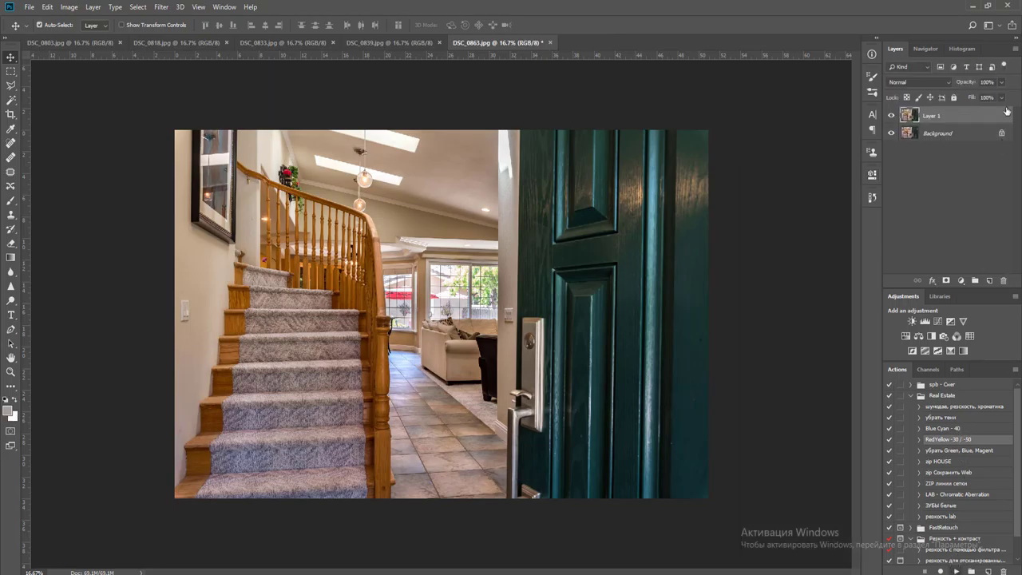
click(1002, 82)
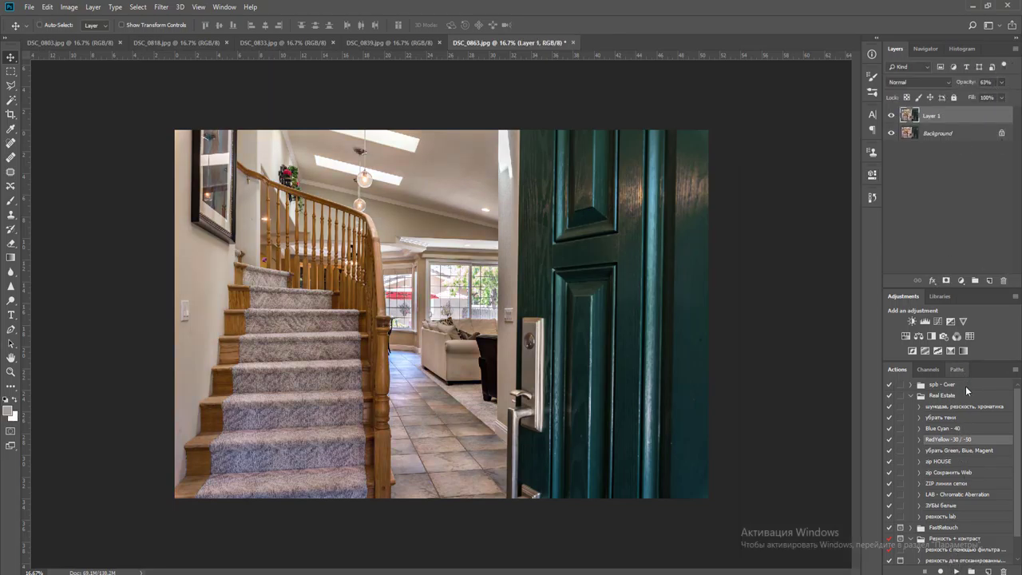
key(F12)
Lighten the shadows of DSC_0863.jpg with the "убрать тени" action, reduce the merged result's opacity to about two thirds, and flatten it
click(959, 418)
click(956, 571)
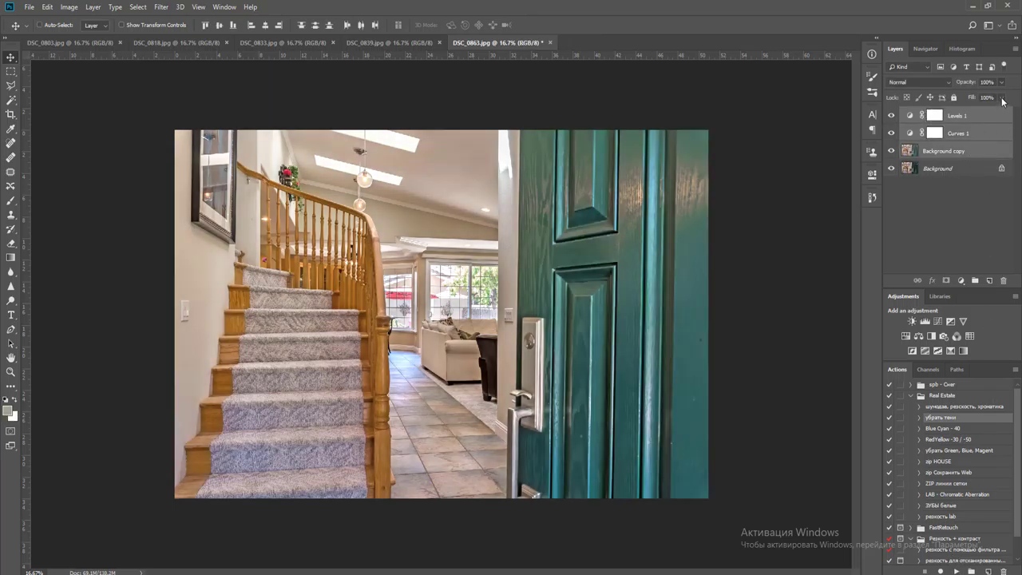
click(1001, 83)
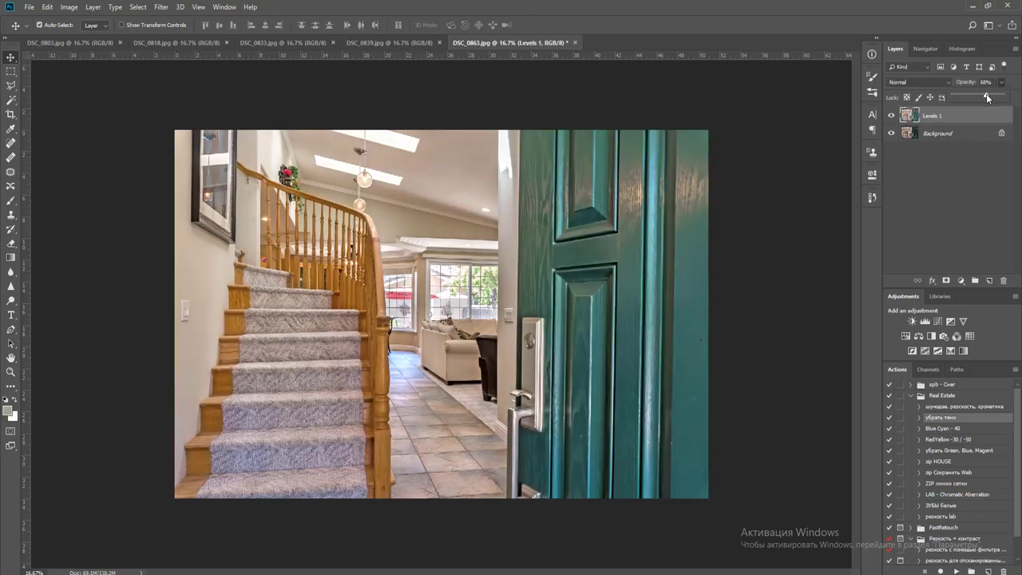
drag(988, 97, 984, 97)
key(ctrl+e)
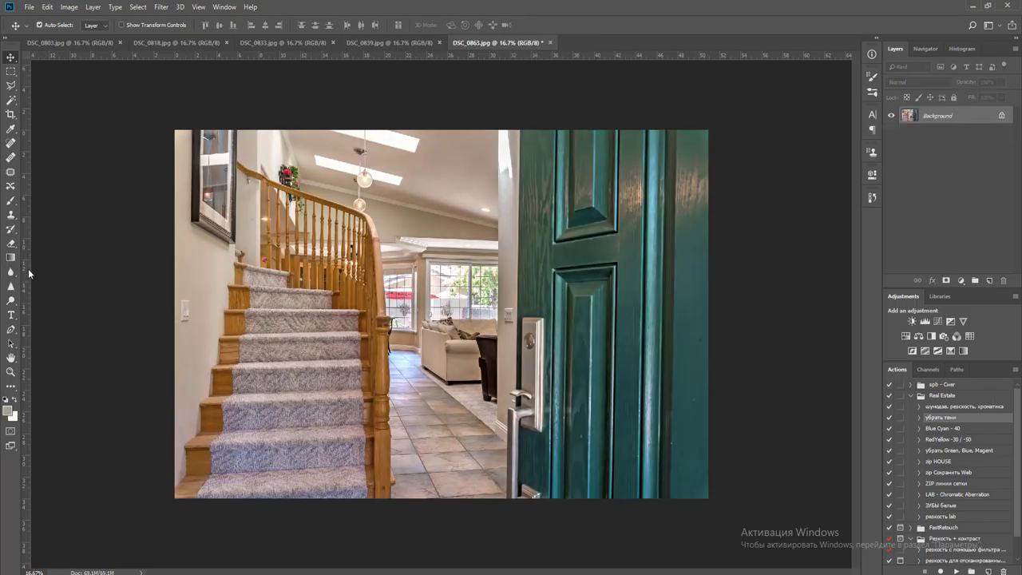
Place a vertical guide over the green door, stretch a duplicate of the photo outward at its lower-right corner to straighten it, and merge
drag(29, 273, 679, 329)
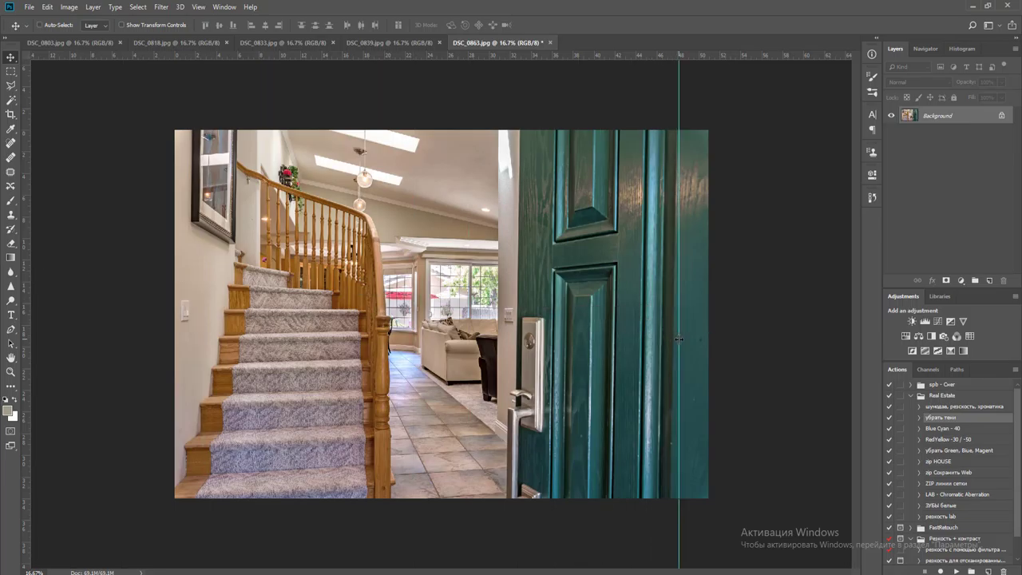
key(ctrl+j)
key(ctrl+t)
mouse_move(710, 500)
mouse_down()
mouse_move(729, 487)
mouse_move(718, 507)
mouse_up()
key(Return)
key(ctrl+e)
Save DSC_0863.jpg at JPEG quality 12 and close the file
key(ctrl+s)
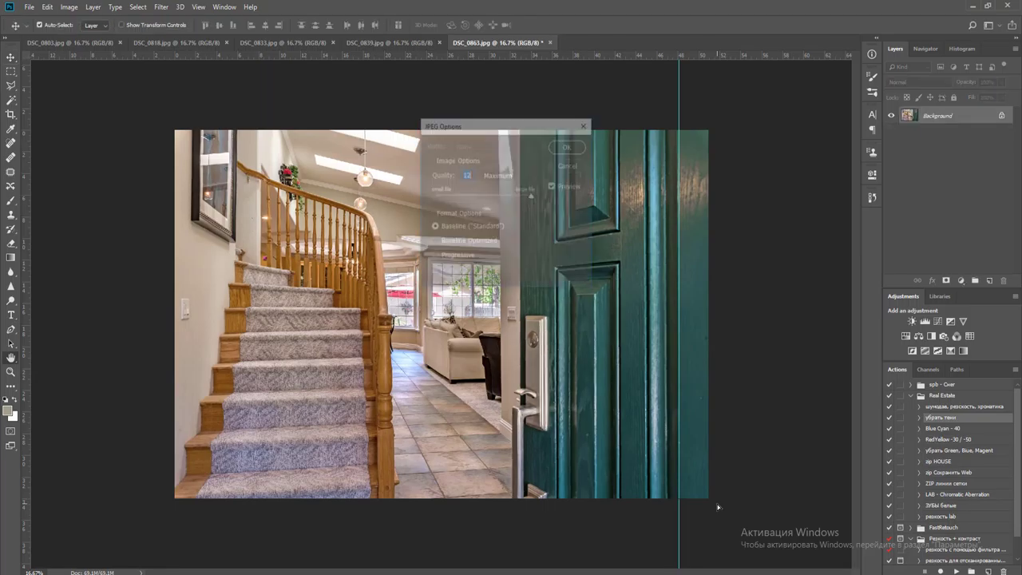
key(Return)
key(ctrl+w)
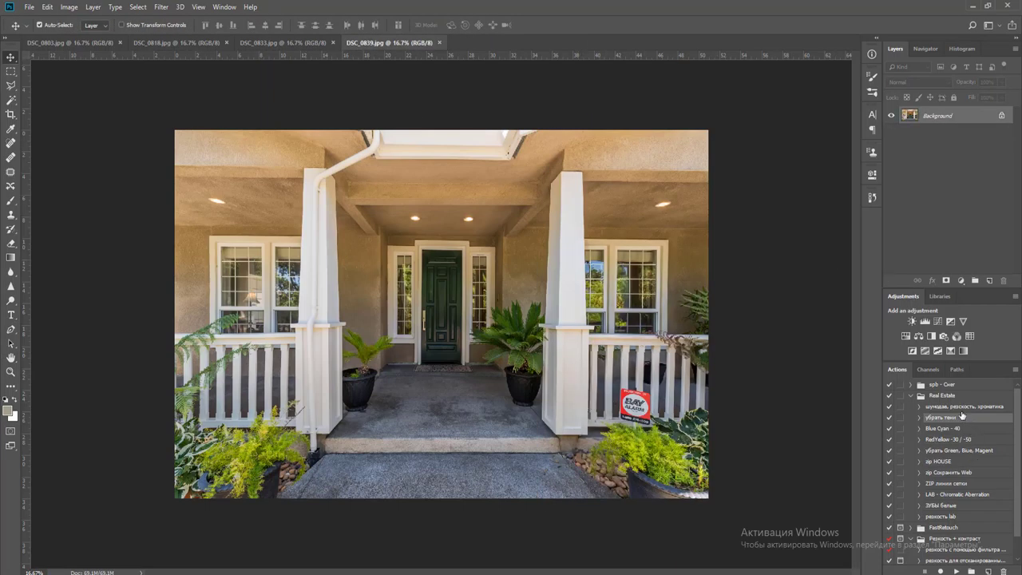
Brighten DSC_0839.jpg with a merged Levels adjustment at white input 223, and blend in the RedYellow -30 / -50 action at 74% opacity
click(924, 320)
drag(845, 285, 836, 286)
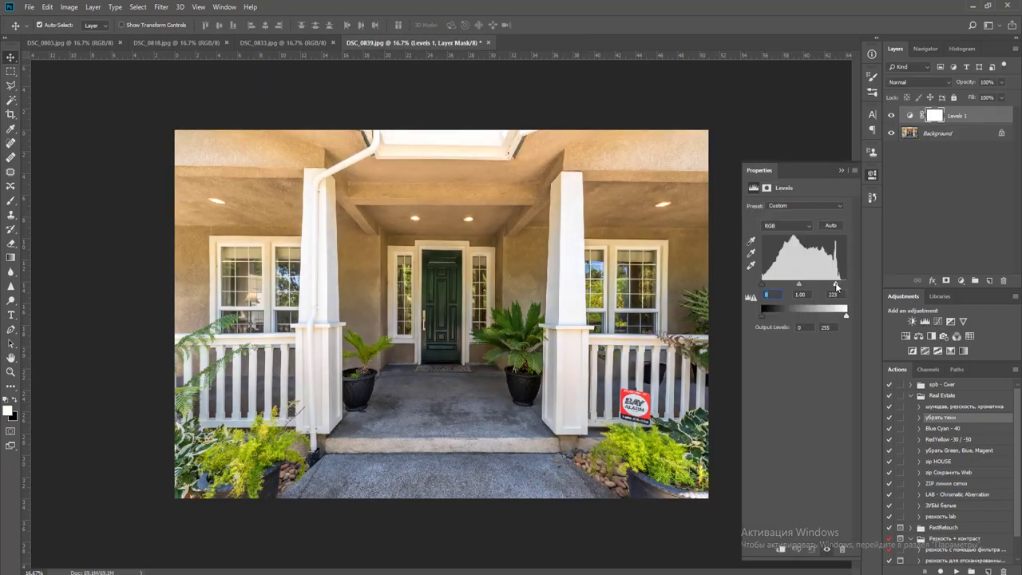
key(ctrl+e)
click(964, 440)
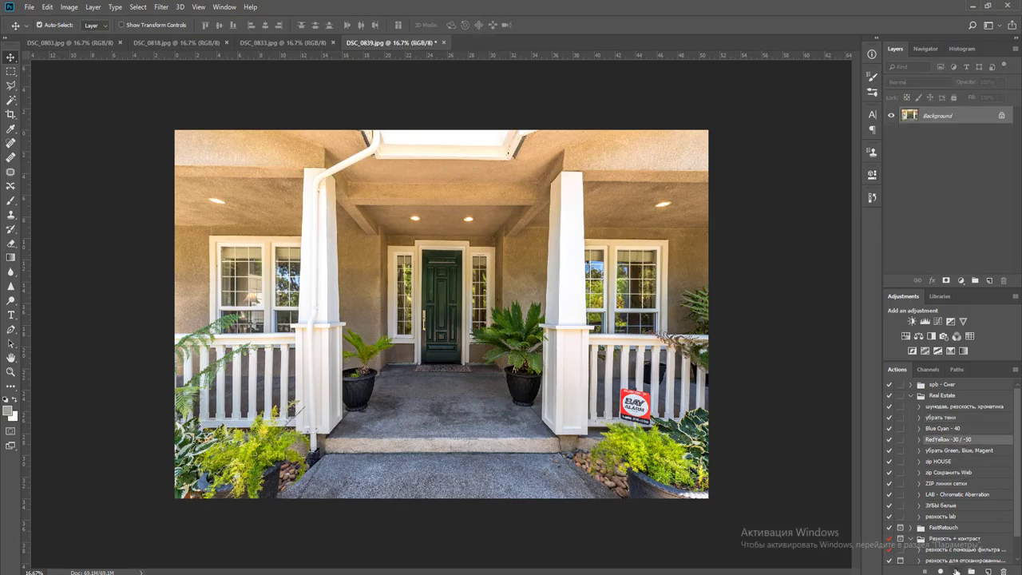
click(956, 571)
drag(1003, 84, 991, 99)
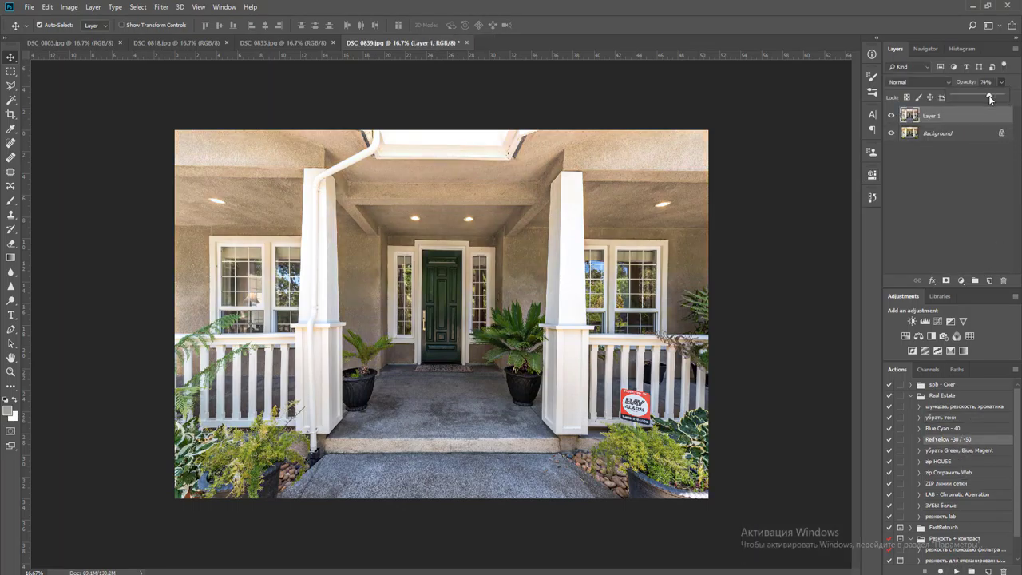
key(ctrl+shift+e)
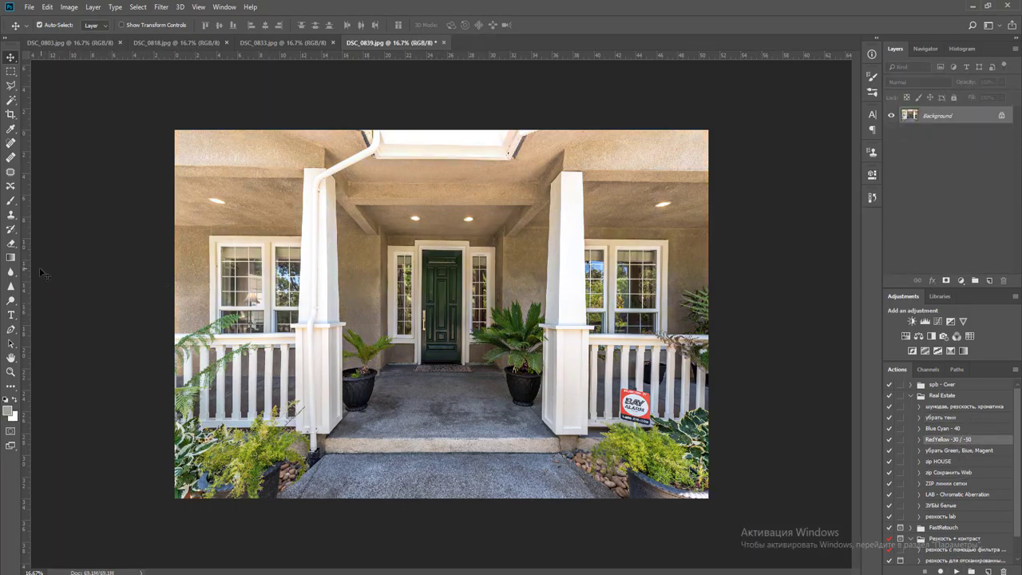
Check the porch verticals of DSC_0839.jpg with a vertical guide, and close the file with its changes saved
drag(30, 272, 209, 284)
key(ctrl+w)
key(Return)
key(Return)
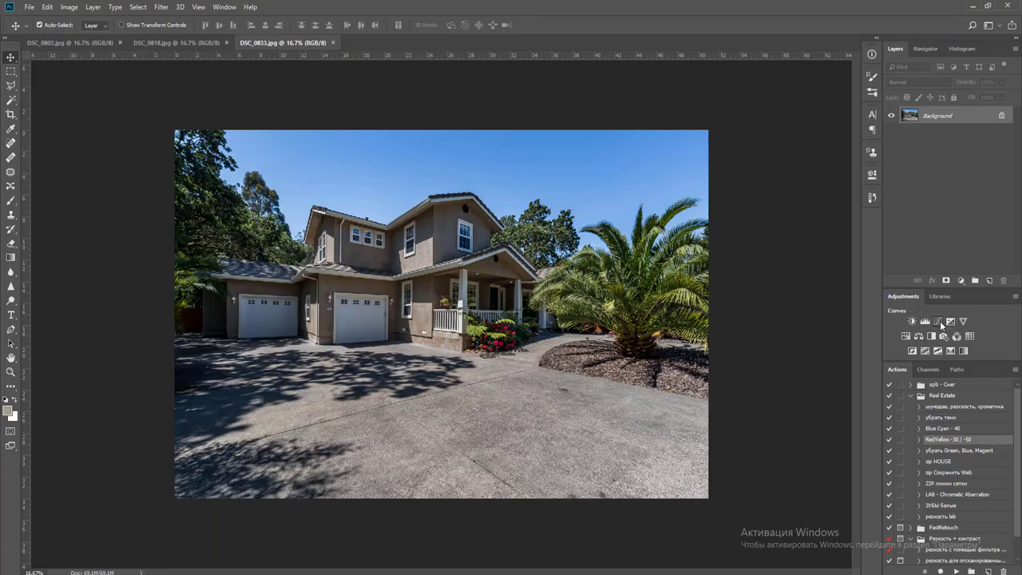
Brighten DSC_0833.jpg with a merged Curves adjustment lifting midtone input 112 to output 147, and save and close the file
click(938, 321)
drag(803, 274, 803, 266)
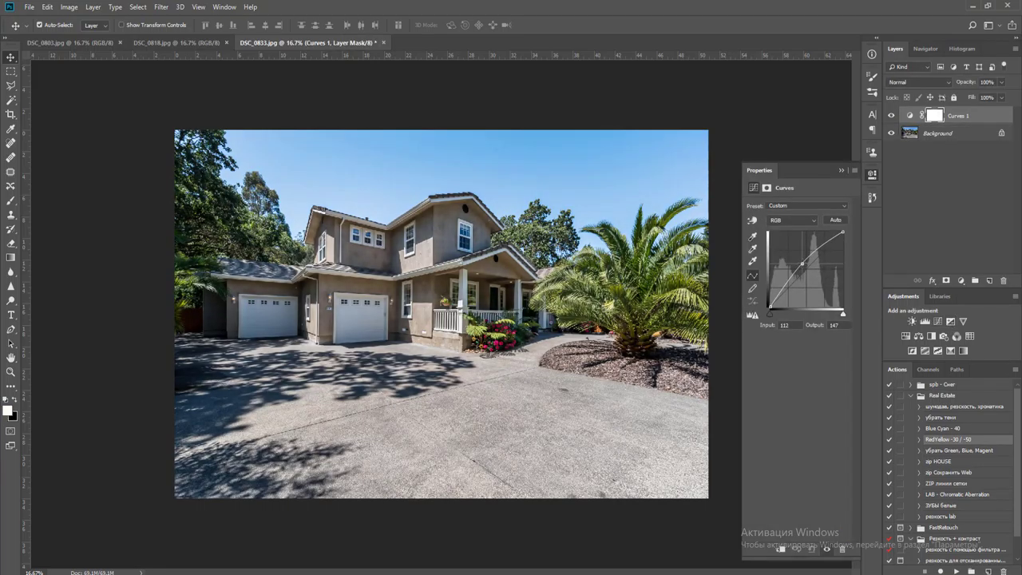
key(ctrl+shift+e)
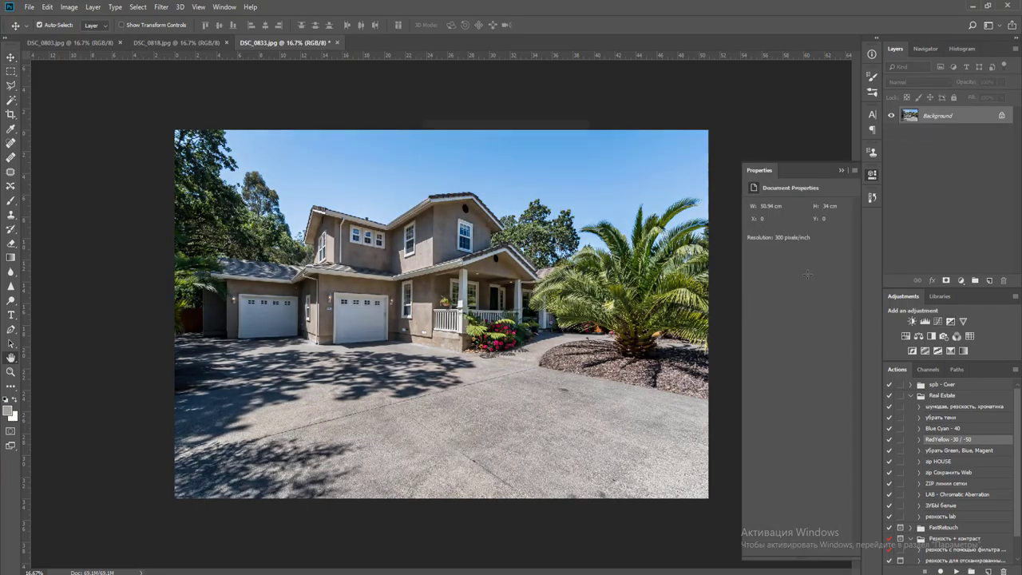
key(ctrl+s)
key(Return)
key(ctrl+w)
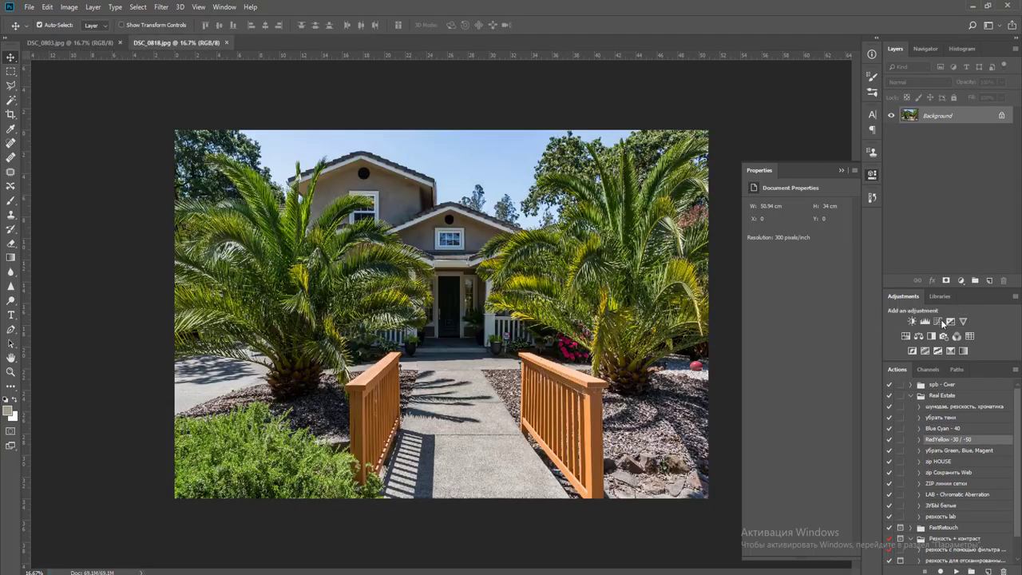
Brighten DSC_0818.jpg with Levels at white input 231, and lighten its shadows with the "убрать тени" action merged at 79% opacity
click(925, 321)
drag(845, 286, 838, 285)
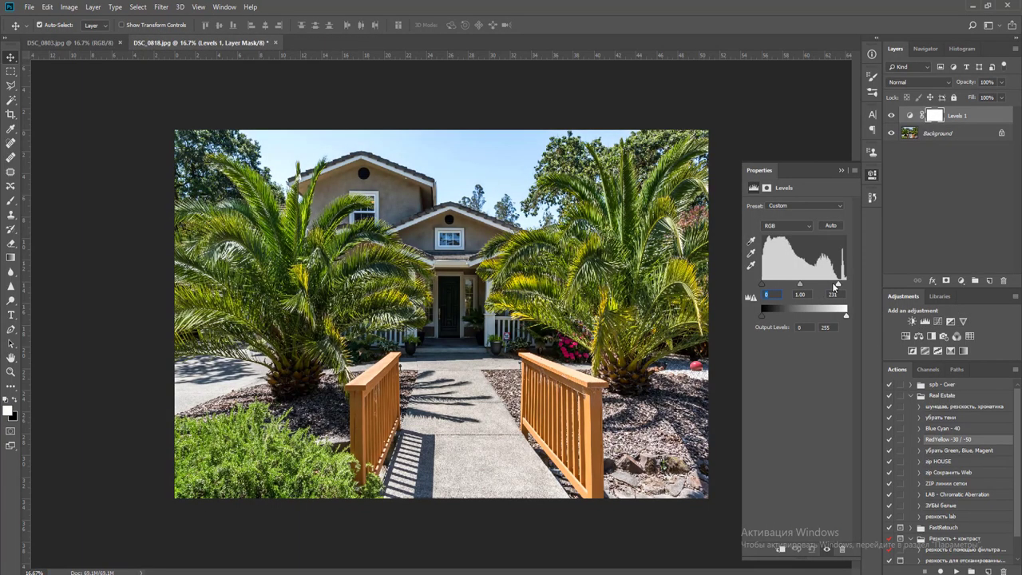
click(929, 417)
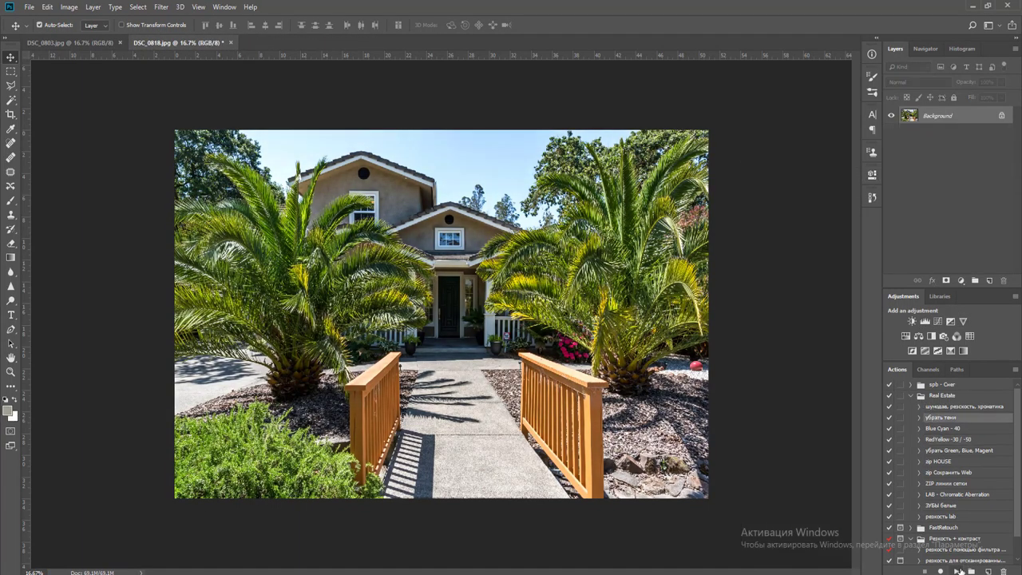
click(956, 572)
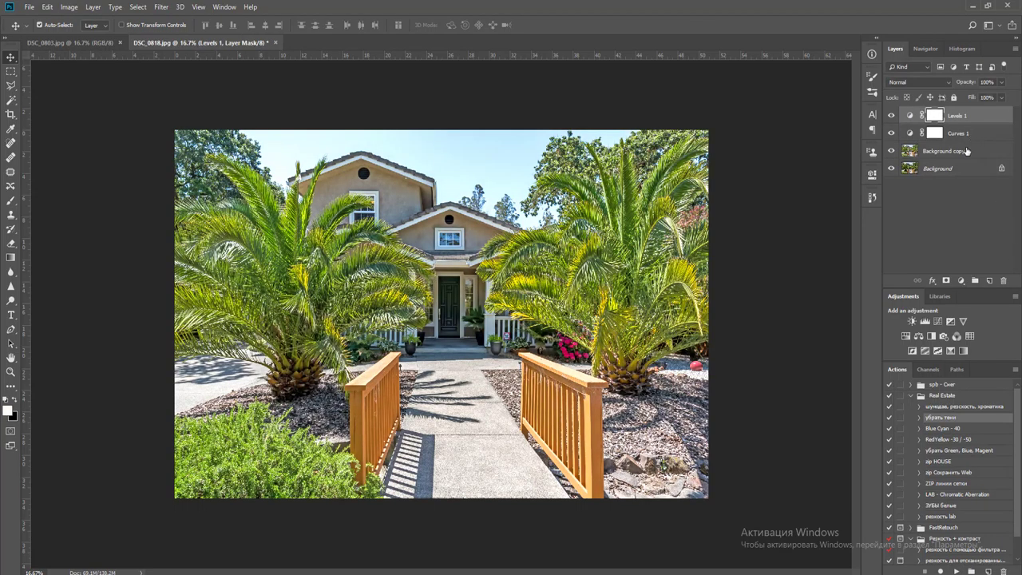
shift+click(966, 151)
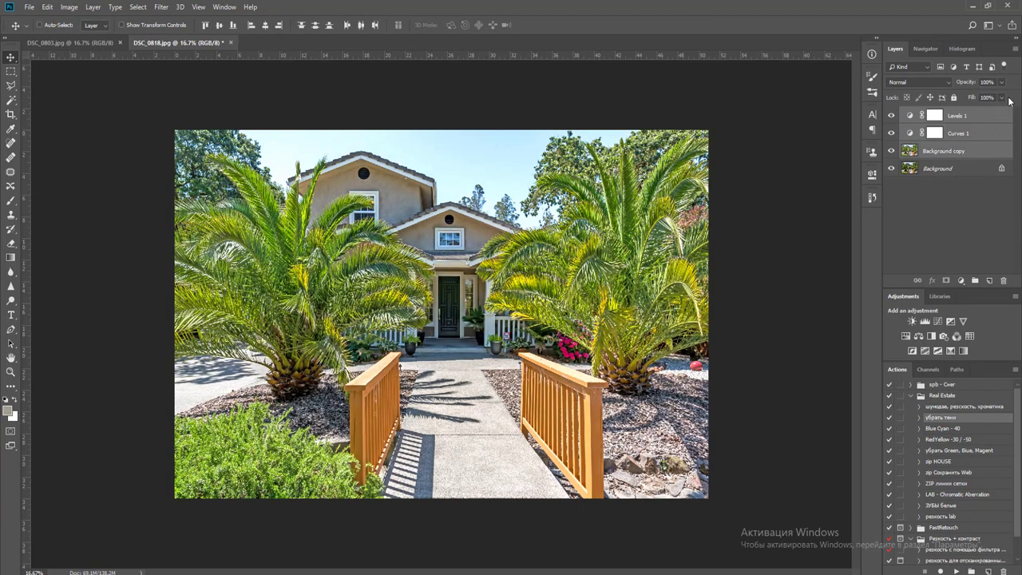
key(ctrl+e)
click(1003, 83)
mouse_move(997, 95)
mouse_down()
mouse_move(981, 98)
mouse_move(997, 98)
mouse_up()
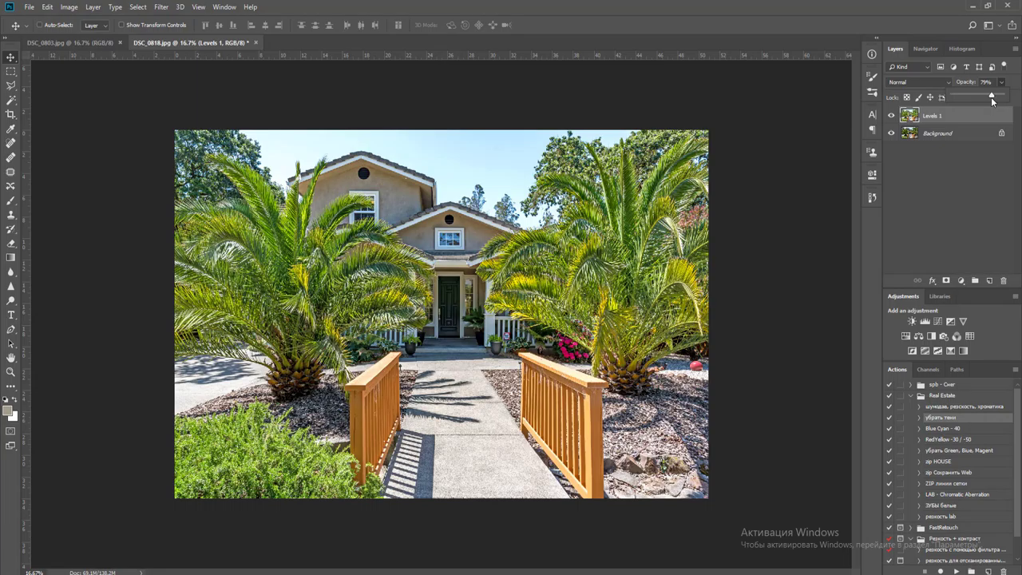
Flatten DSC_0818.jpg, save it with the preset JPEG options, and close the file
key(ctrl+e)
key(ctrl+s)
key(Return)
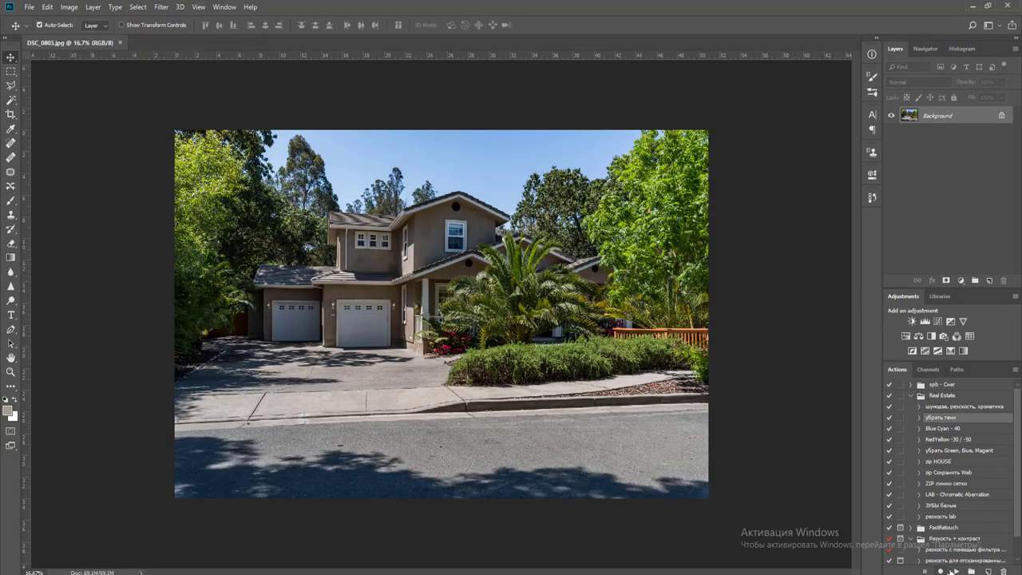
Lighten the shadows of DSC_0803.jpg with the "убрать тени" action, merging its layers at 53% opacity into the background
click(1003, 83)
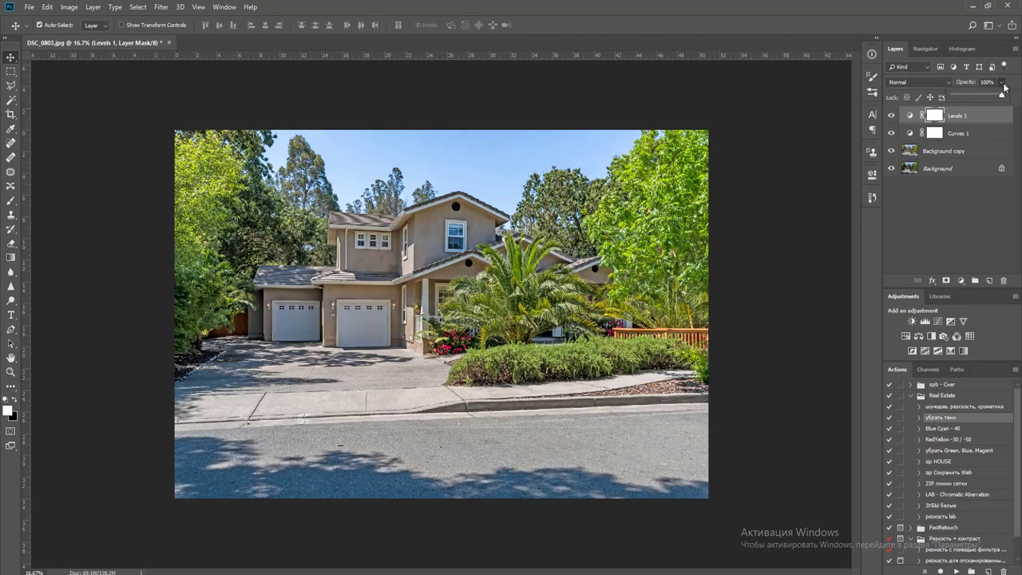
click(980, 140)
shift+click(972, 154)
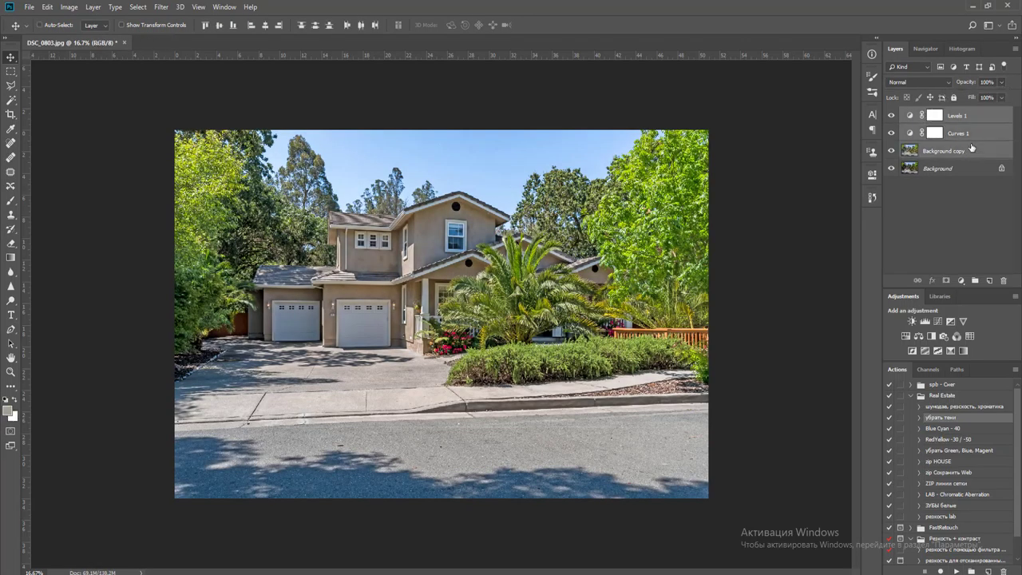
click(1003, 83)
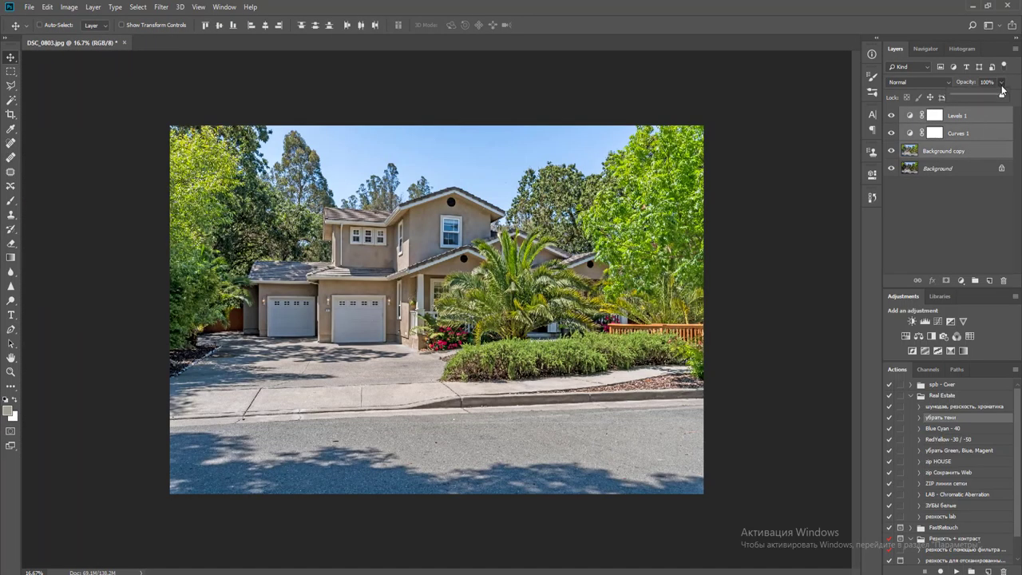
key(ctrl+e)
drag(1001, 90, 981, 99)
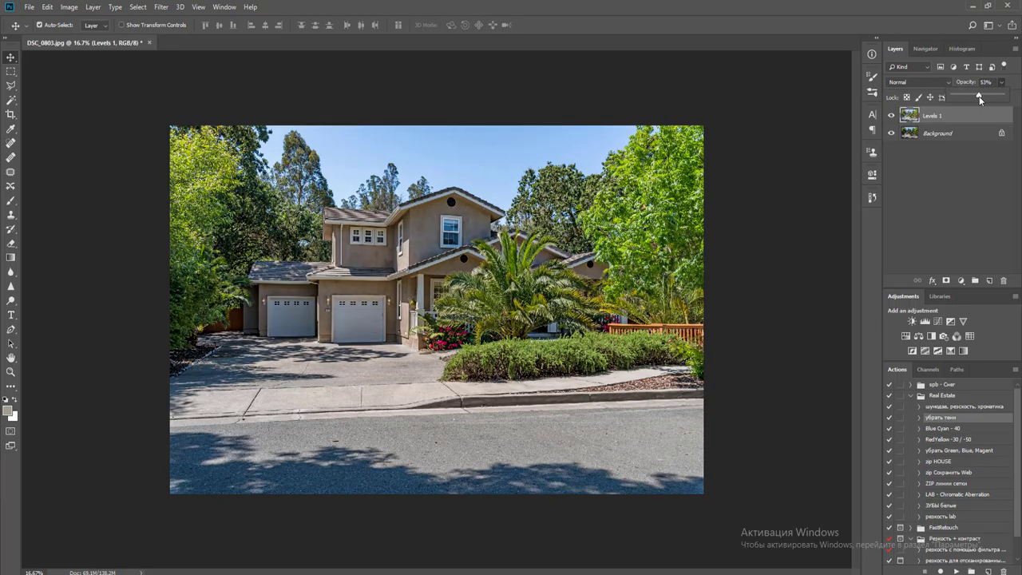
key(ctrl+e)
Brighten DSC_0803.jpg with a merged Levels adjustment at white input 233
click(926, 322)
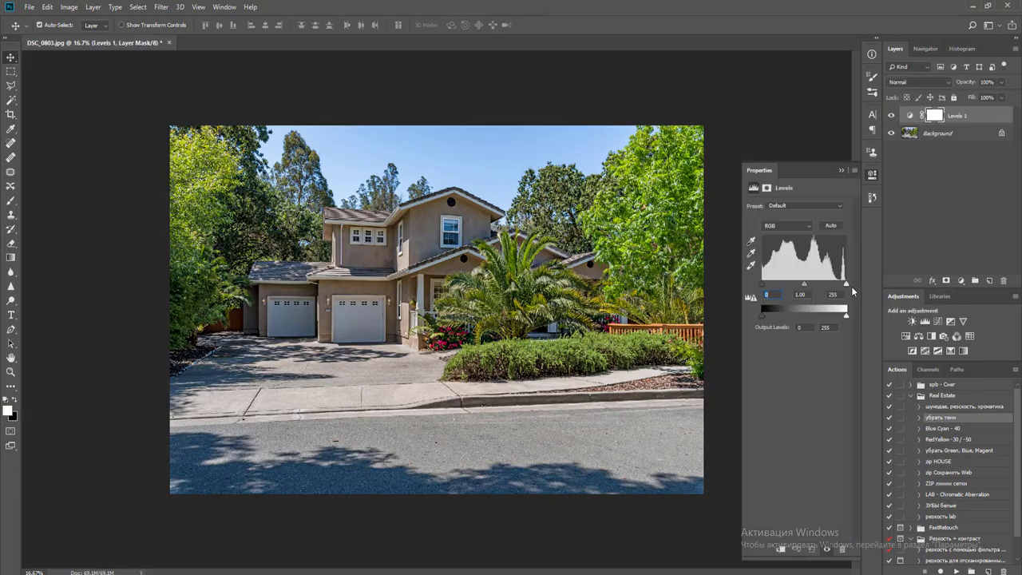
drag(847, 285, 839, 286)
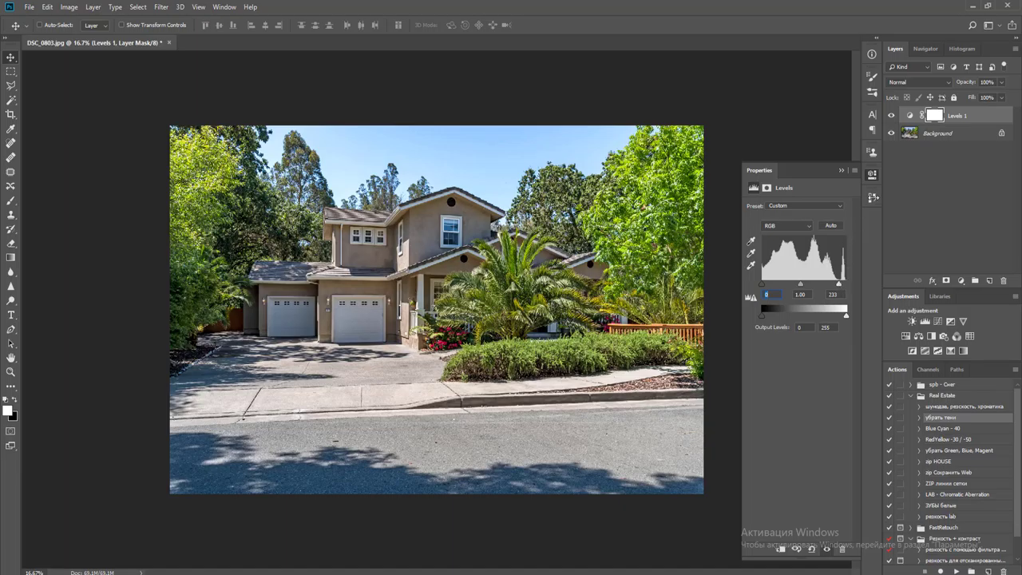
key(ctrl+e)
click(876, 174)
Duplicate DSC_0803.jpg's image layer, scale the copy to about 121.56% to tighten the framing, and merge it into the background
key(ctrl+j)
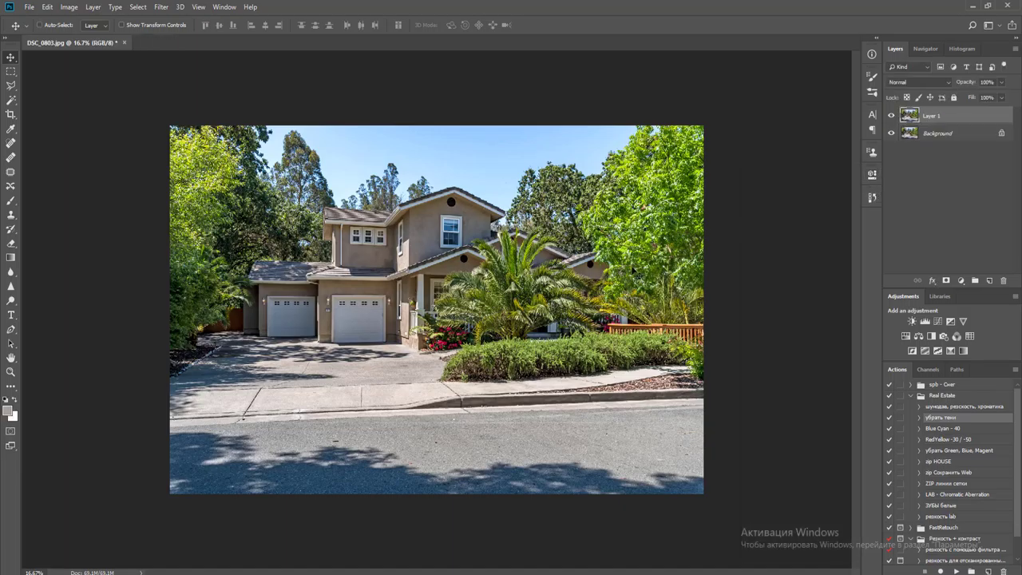
key(ctrl+t)
drag(706, 125, 750, 94)
scroll(666, 451, down, 4)
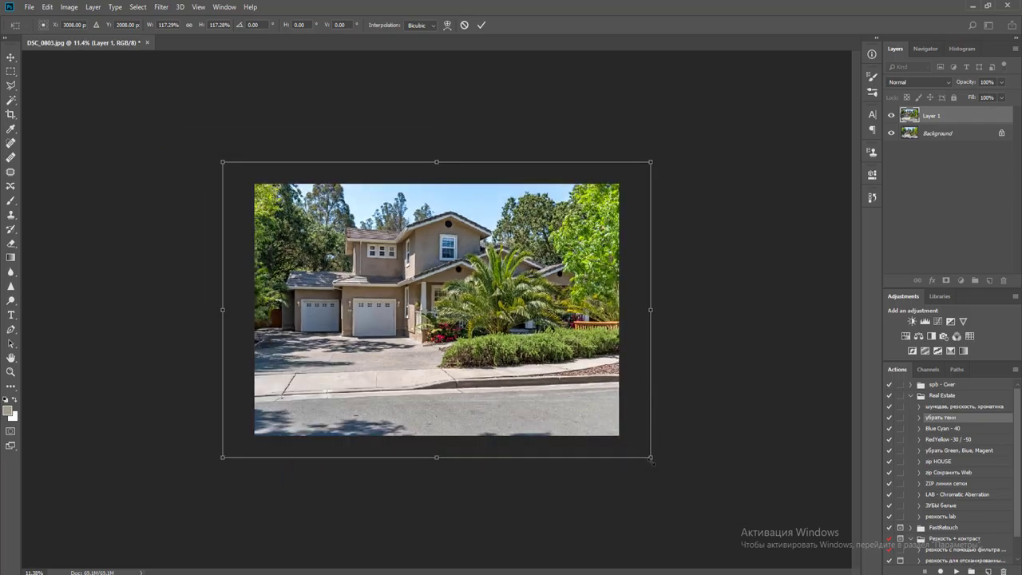
drag(651, 460, 621, 460)
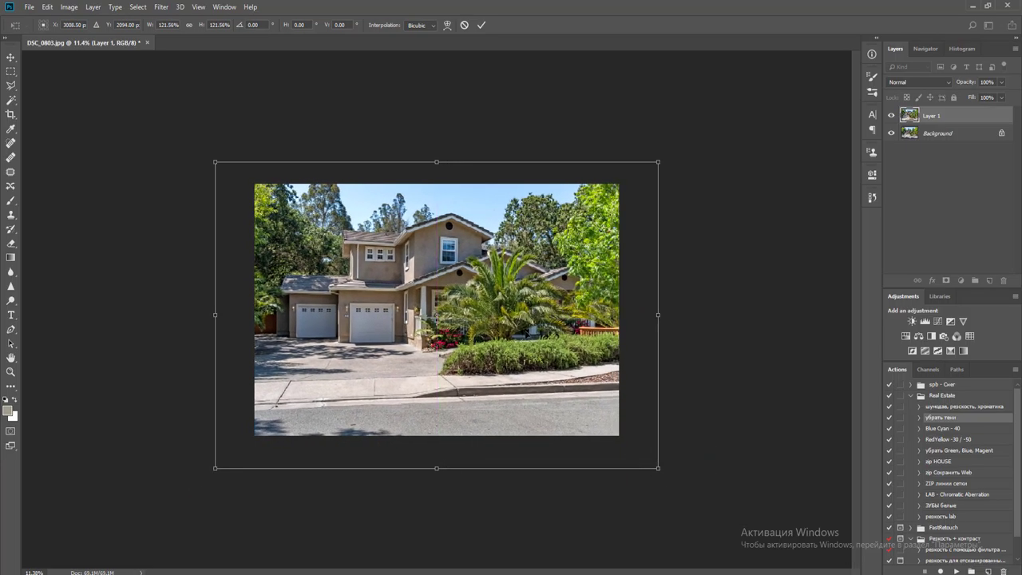
key(Return)
key(ctrl+e)
Close DSC_0803.jpg, saving its changes with the preset JPEG options
key(ctrl+w)
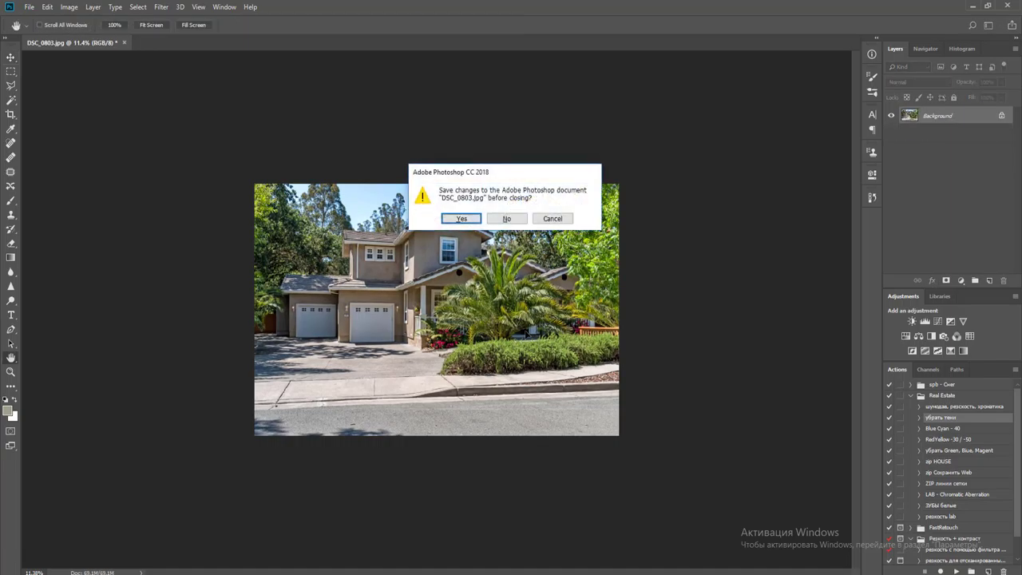
key(Return)
key(Return)
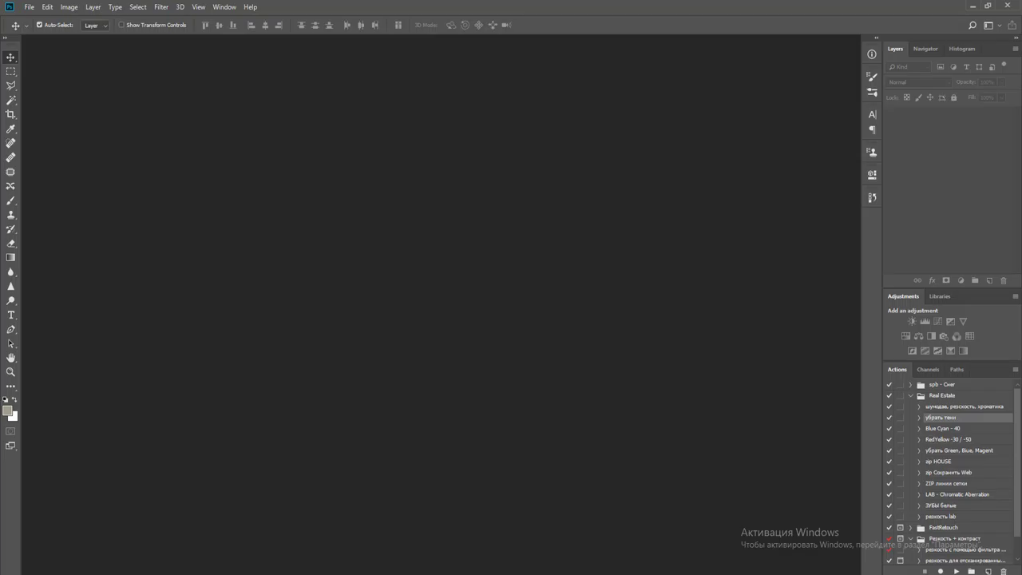
Open the next batch of photos and brighten DSC_0962.jpg with a merged Levels adjustment that lowers the white input
key(F10)
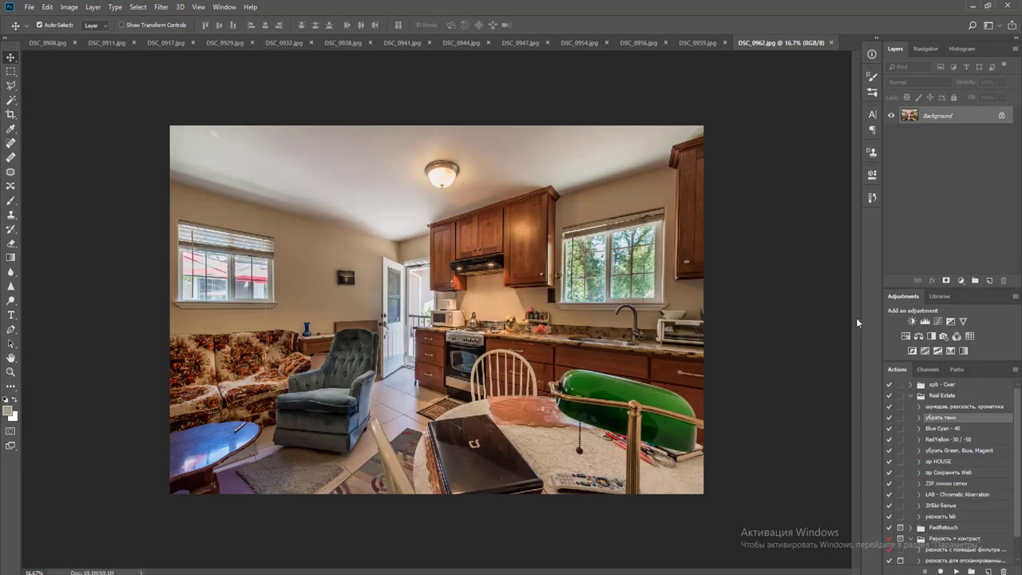
click(926, 321)
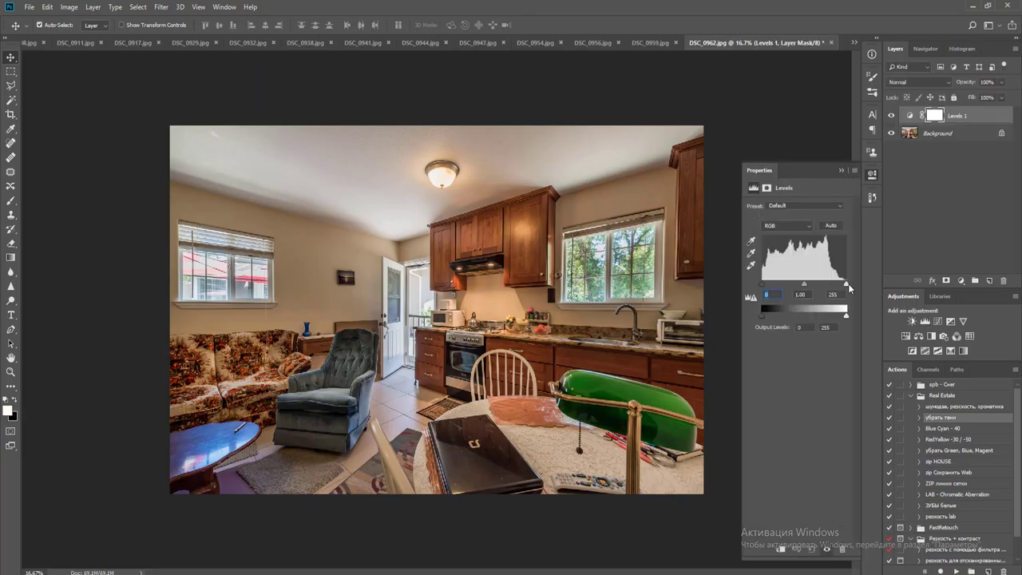
drag(848, 285, 836, 286)
key(ctrl+e)
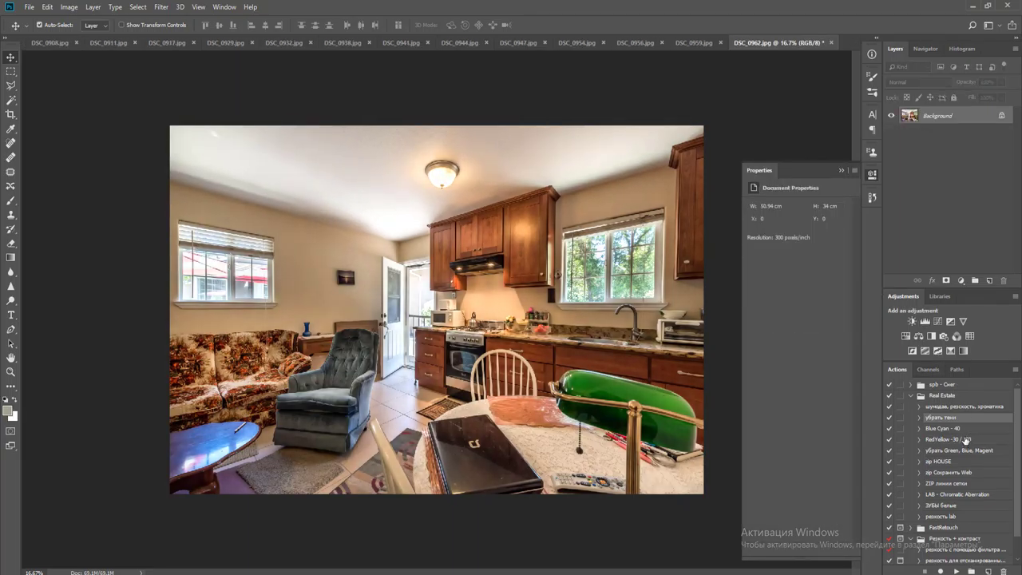
Neutralise the warm cast of DSC_0962.jpg with the "RedYellow -30 / -50" action, merging its layer at 71% opacity
click(966, 440)
click(956, 572)
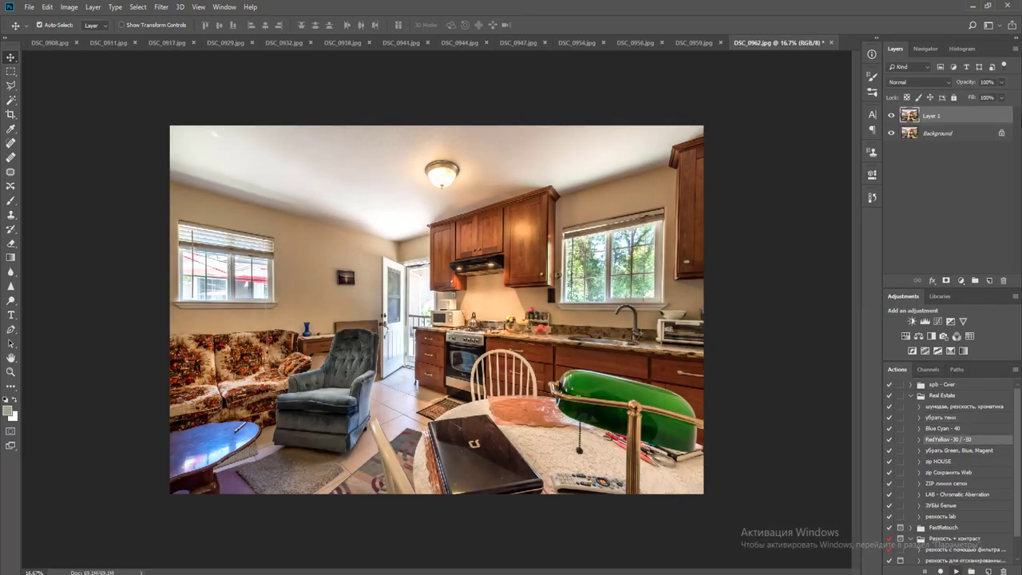
click(1002, 82)
click(867, 225)
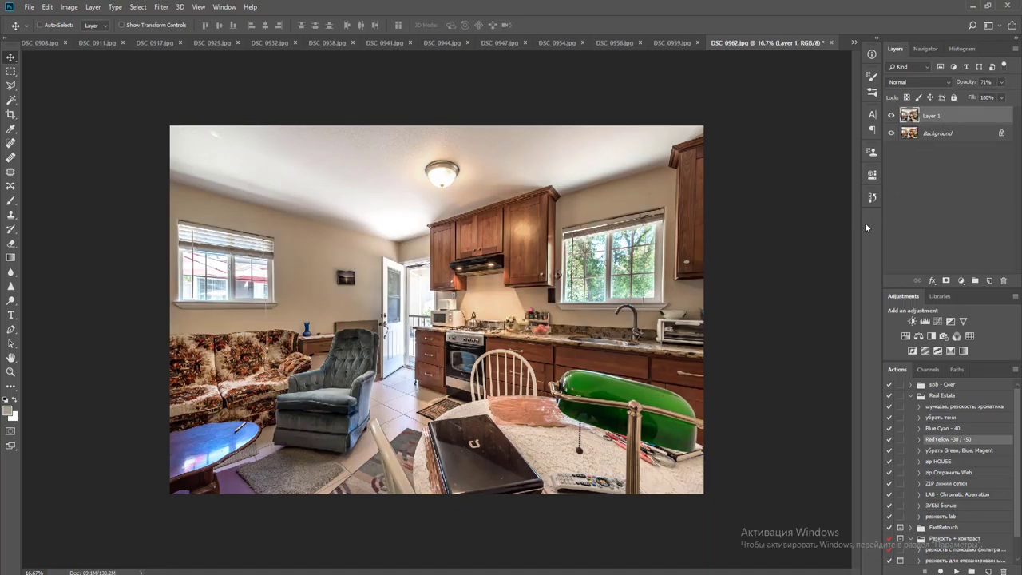
key(ctrl+e)
Lift the tones of DSC_0962.jpg slightly with a merged Curves adjustment, then save it with the preset JPEG options and close it
click(938, 322)
drag(808, 272, 805, 270)
key(ctrl+e)
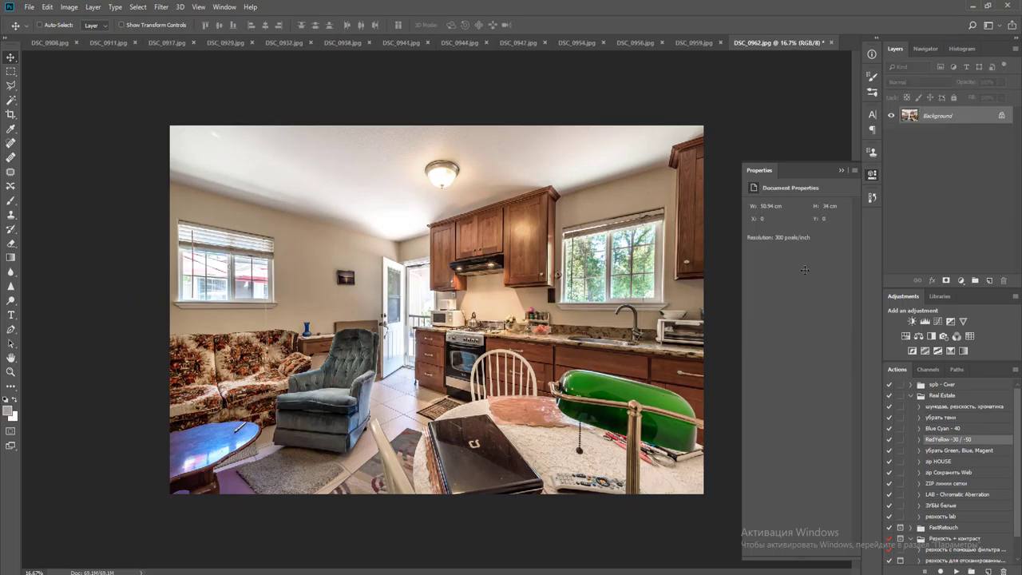
key(ctrl+s)
key(Return)
key(ctrl+w)
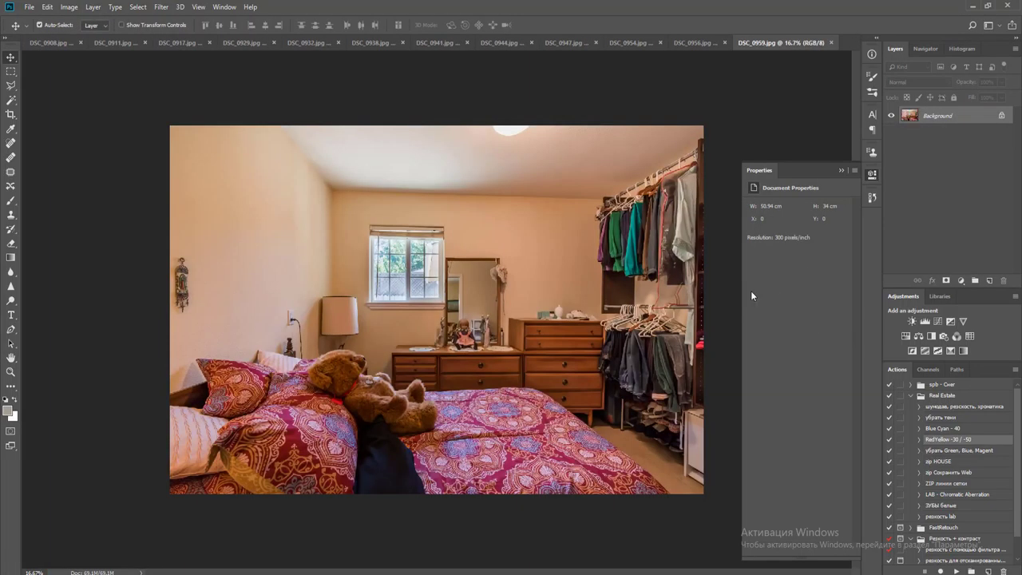
Neutralise the warm cast of DSC_0959.jpg with the "RedYellow -30 / -50" action, merging its layer at about 79% opacity
key(ctrl+j)
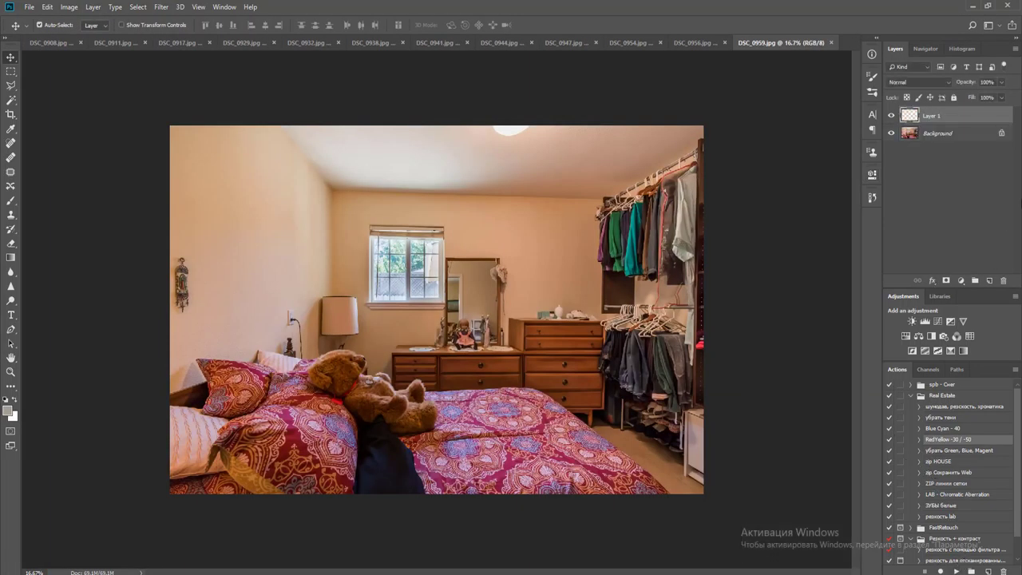
drag(1004, 85, 988, 97)
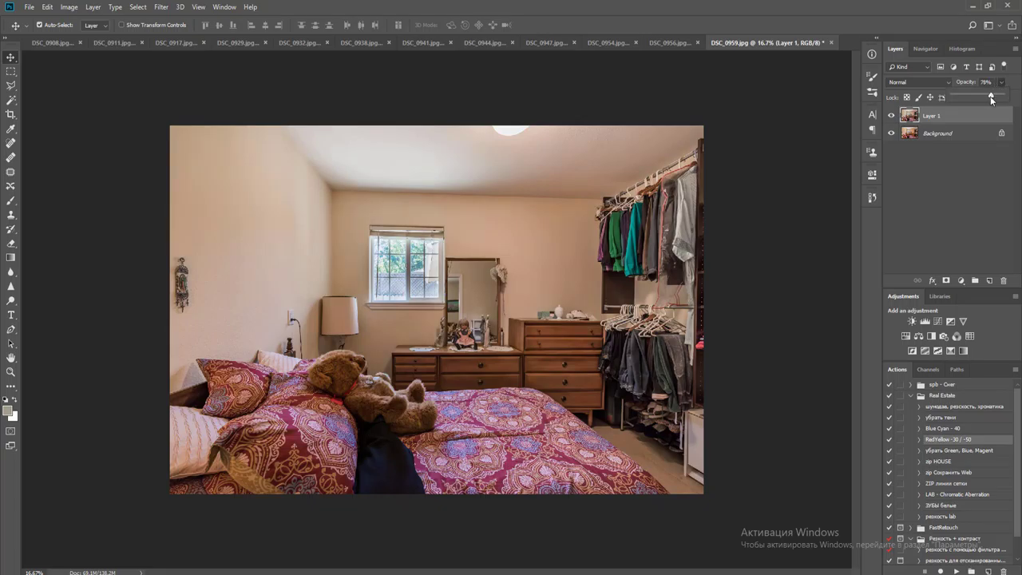
key(Delete)
Brighten DSC_0959.jpg with a merged Levels adjustment that lowers the white input
click(926, 320)
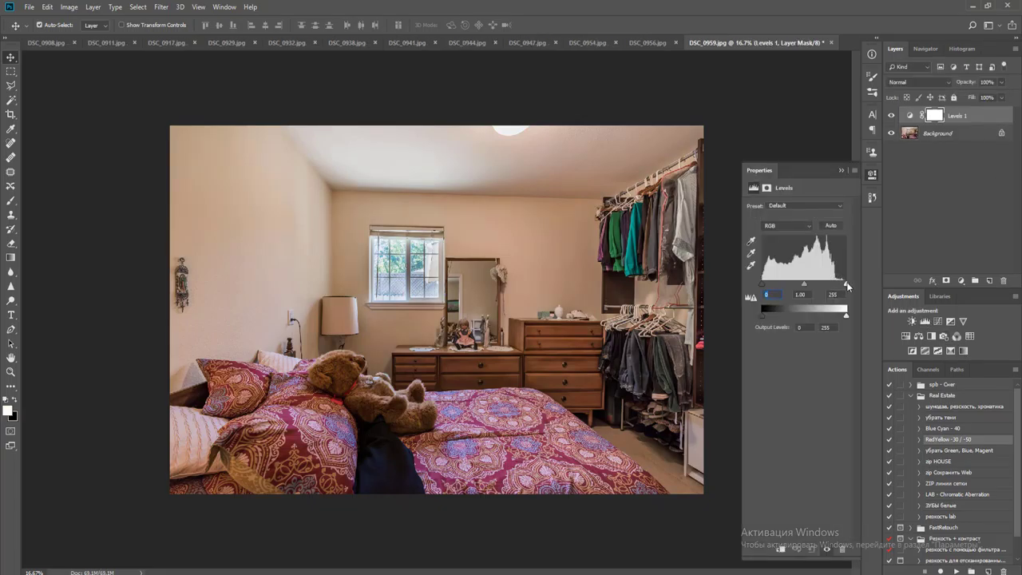
drag(846, 284, 837, 285)
key(ctrl+e)
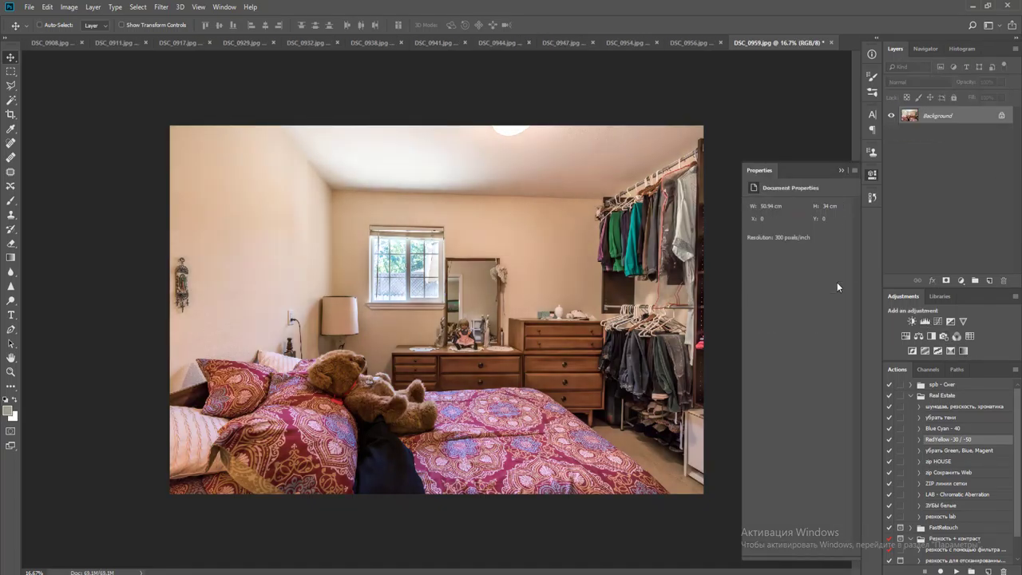
Straighten the closet side of DSC_0959.jpg by skewing a duplicate layer about 0.77° horizontally, and merge it into the background
key(ctrl+j)
key(ctrl+t)
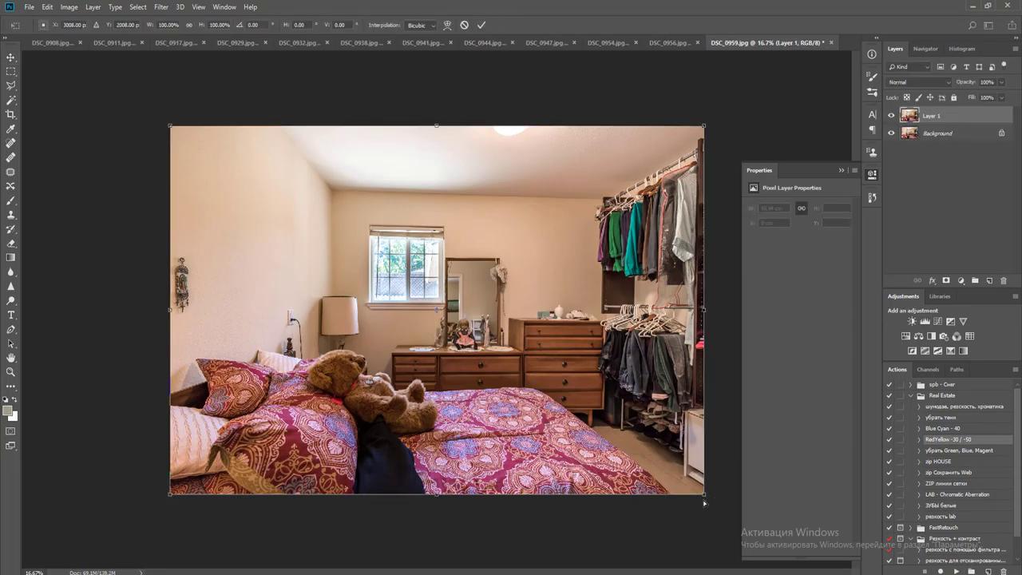
drag(705, 503, 710, 504)
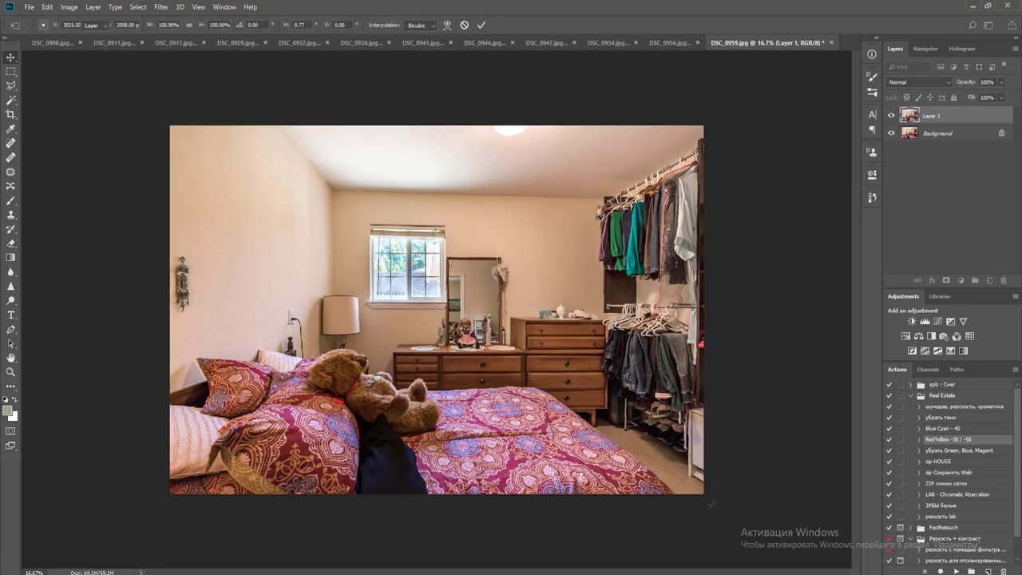
key(Return)
key(ctrl+e)
Save DSC_0959.jpg with the preset JPEG options and close it
key(ctrl+s)
key(Return)
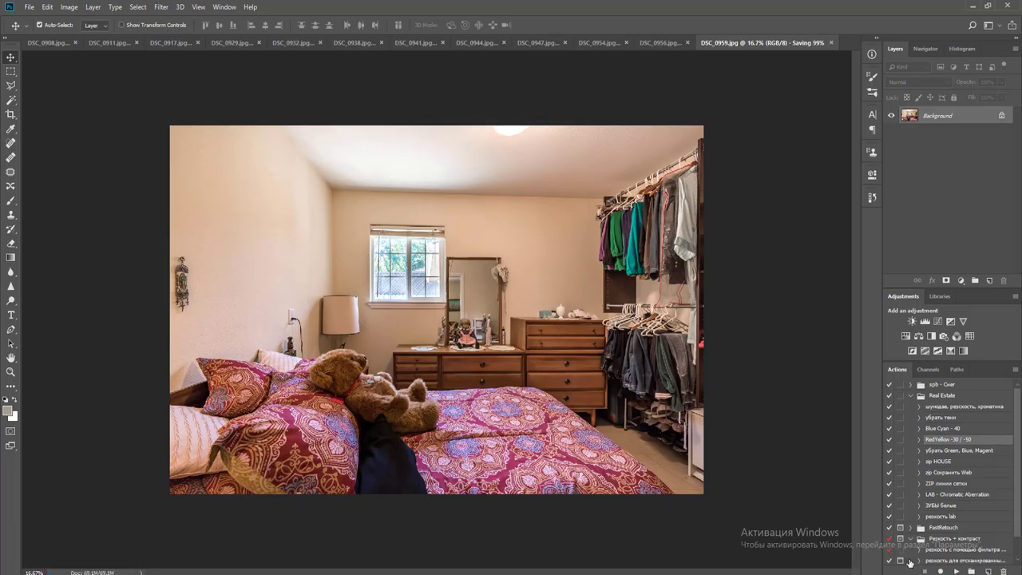
key(ctrl+w)
Neutralise DSC_0956.jpg with the "RedYellow -30 / -50" action at reduced opacity, and brighten it with a merged Levels adjustment lowering the white input
key(ctrl+j)
click(1002, 84)
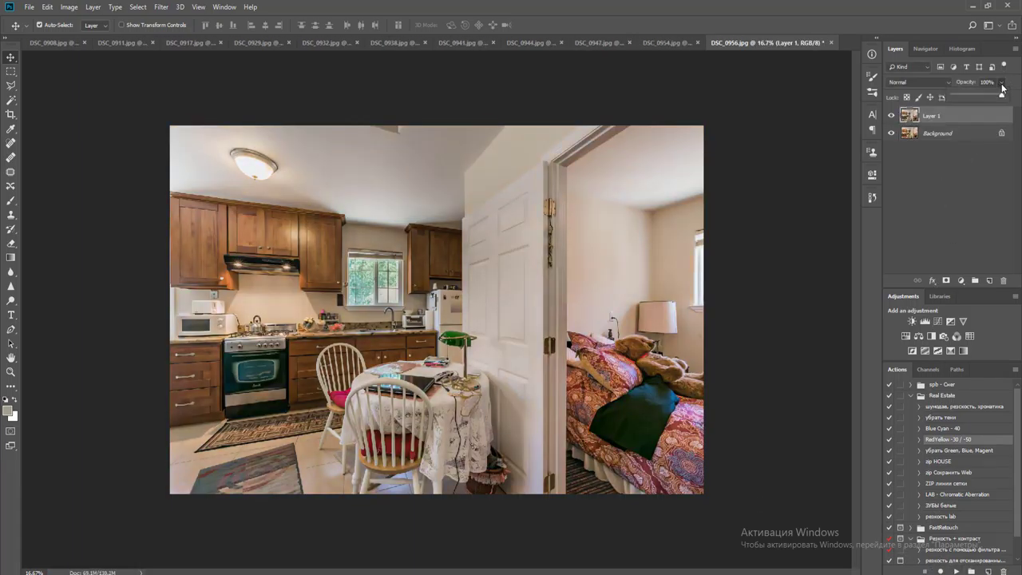
key(ctrl+e)
click(925, 321)
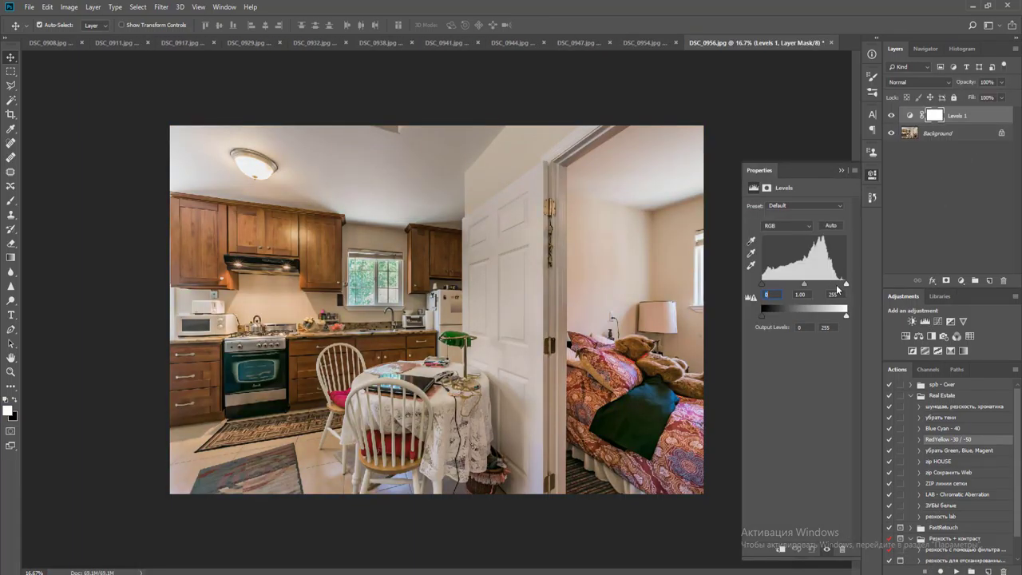
drag(847, 286, 837, 285)
key(ctrl+e)
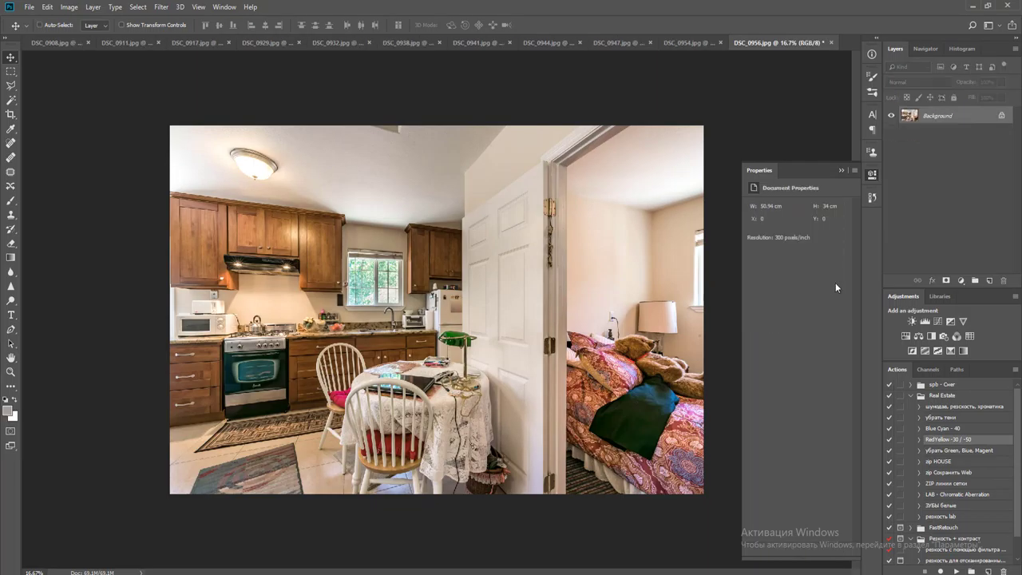
Save DSC_0956.jpg with the preset JPEG options and close it
key(ctrl+s)
key(Return)
key(ctrl+w)
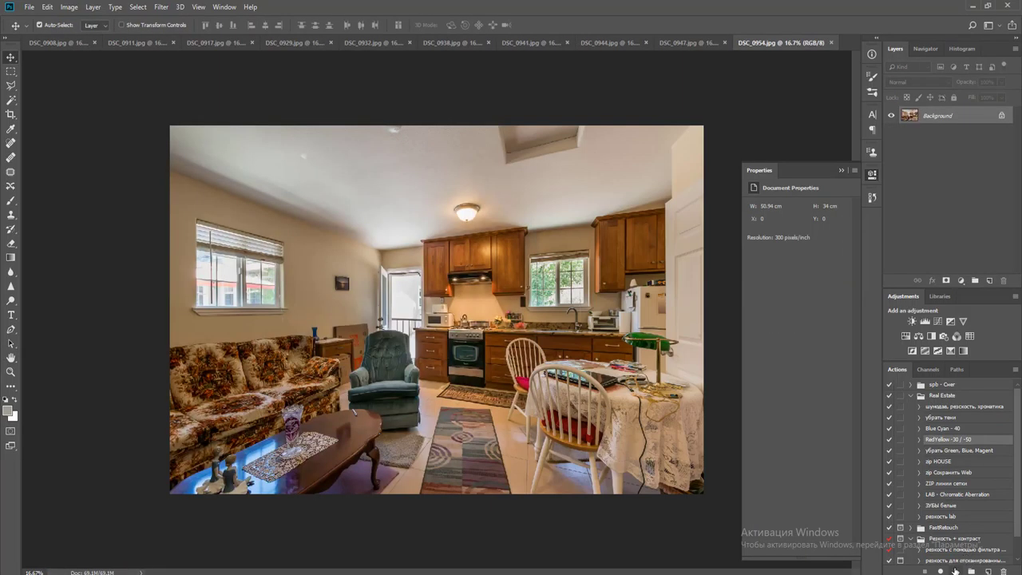
Neutralise DSC_0954.jpg with the "RedYellow -30 / -50" action merged at 78% opacity, and brighten it with a merged Levels adjustment lowering the white input
key(ctrl+j)
click(1002, 82)
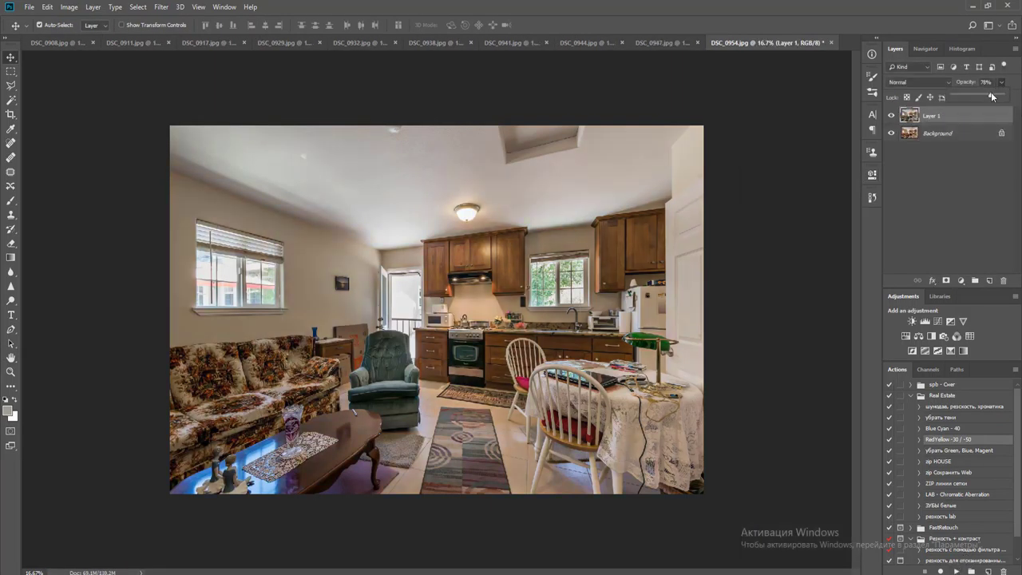
key(ctrl+e)
click(925, 321)
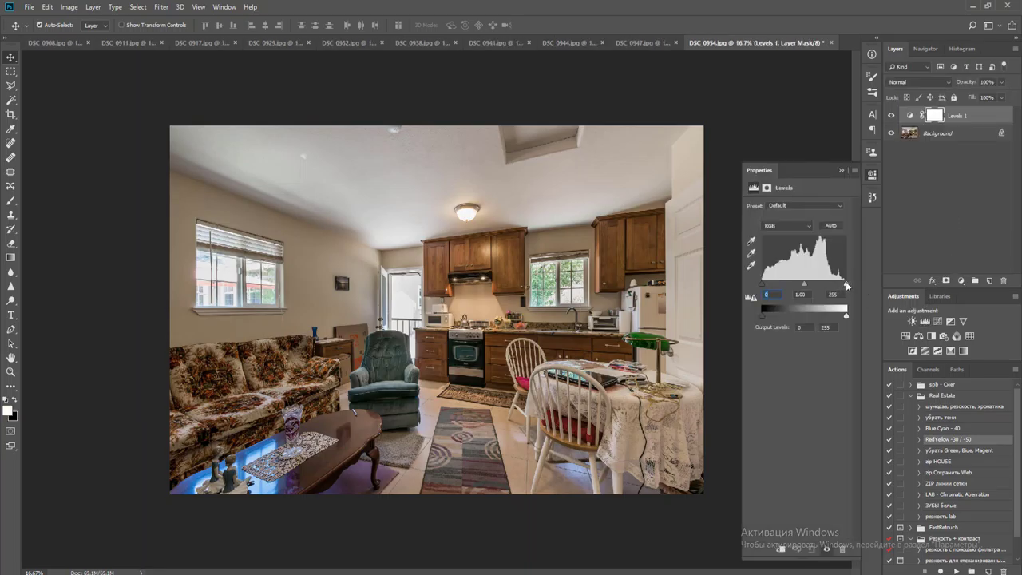
drag(847, 286, 837, 285)
key(ctrl+e)
Save DSC_0954.jpg as a JPEG at quality 12 (Maximum), Baseline ("Standard"), and close it
key(ctrl+s)
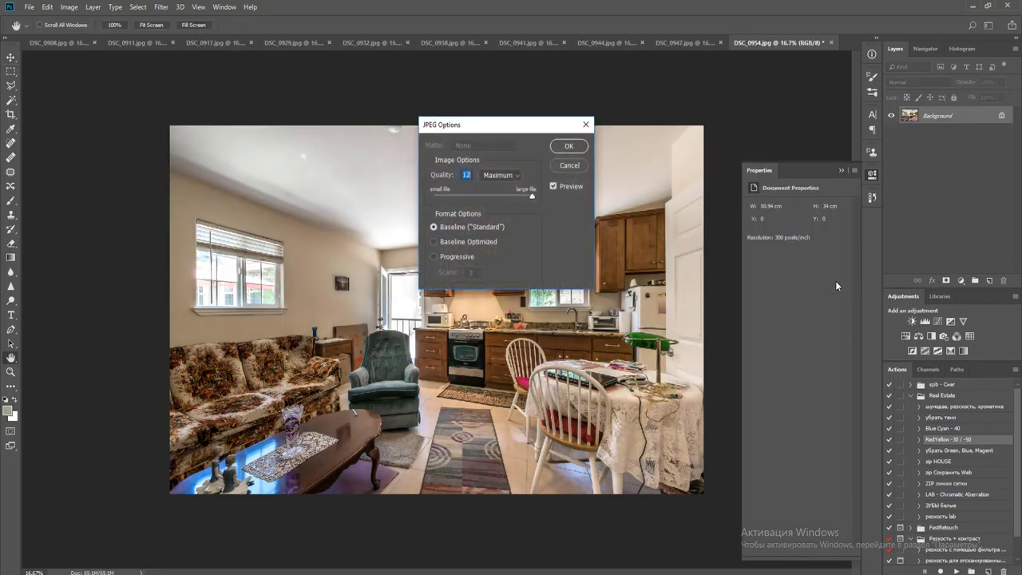
key(Return)
key(ctrl+w)
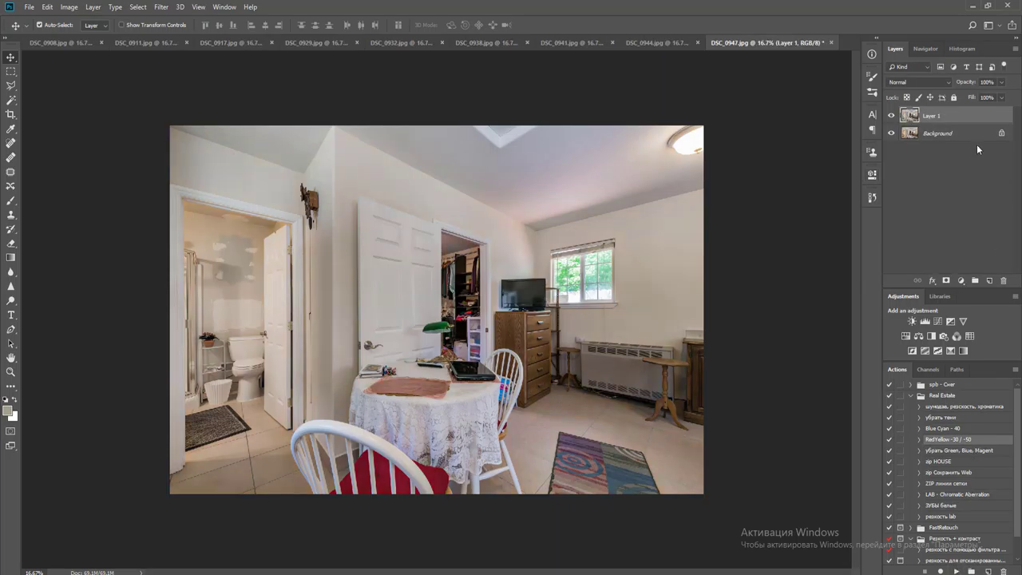
Merge DSC_0947.jpg's "RedYellow -30 / -50" layer at 73% opacity, and brighten the photo with a merged Levels adjustment lowering the white input
click(1001, 82)
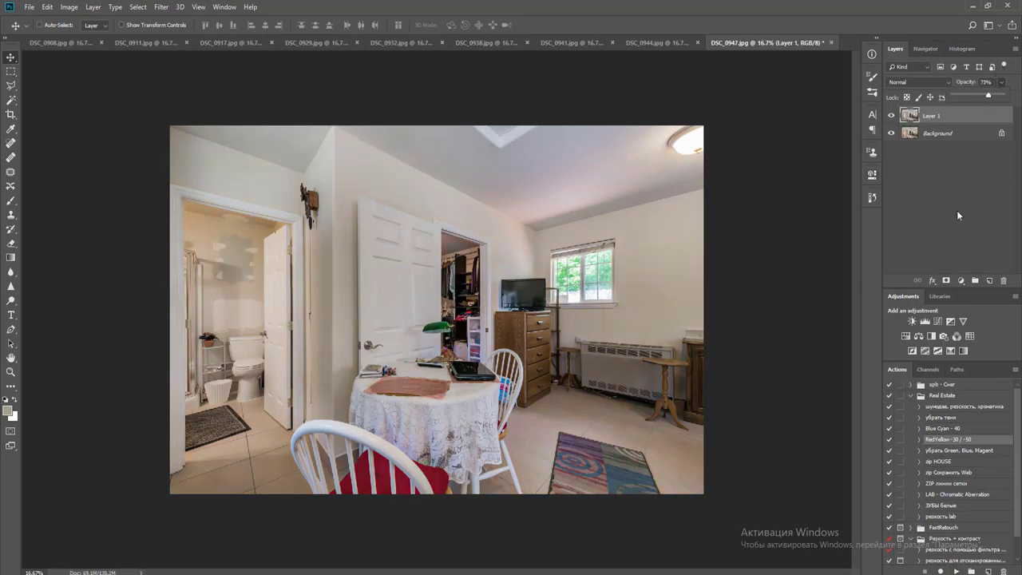
key(ctrl+e)
click(925, 321)
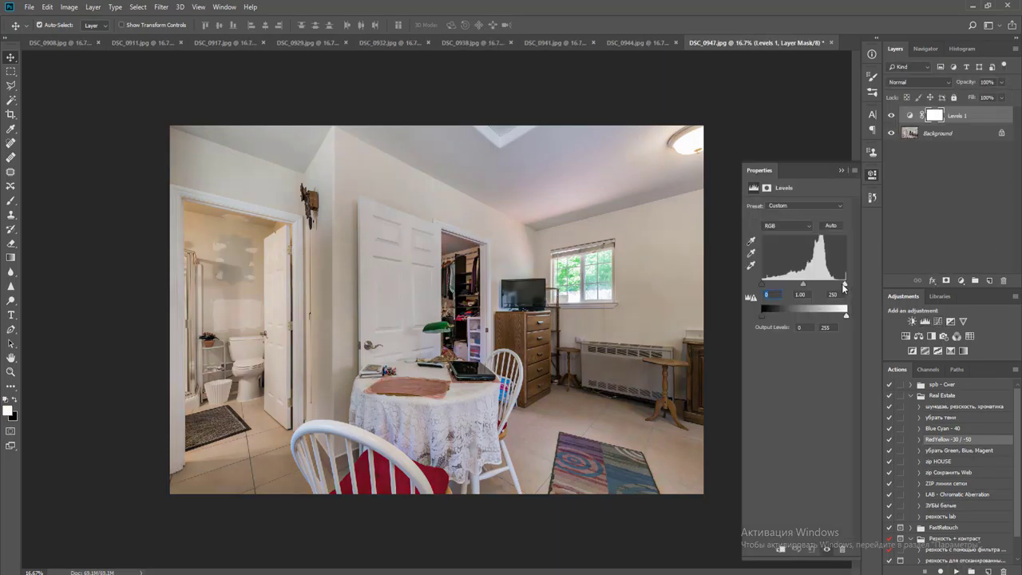
drag(845, 287, 839, 286)
key(ctrl+e)
Close DSC_0947.jpg, saving its changes as a JPEG at quality 12 (Maximum), Baseline ("Standard")
key(ctrl+w)
key(Return)
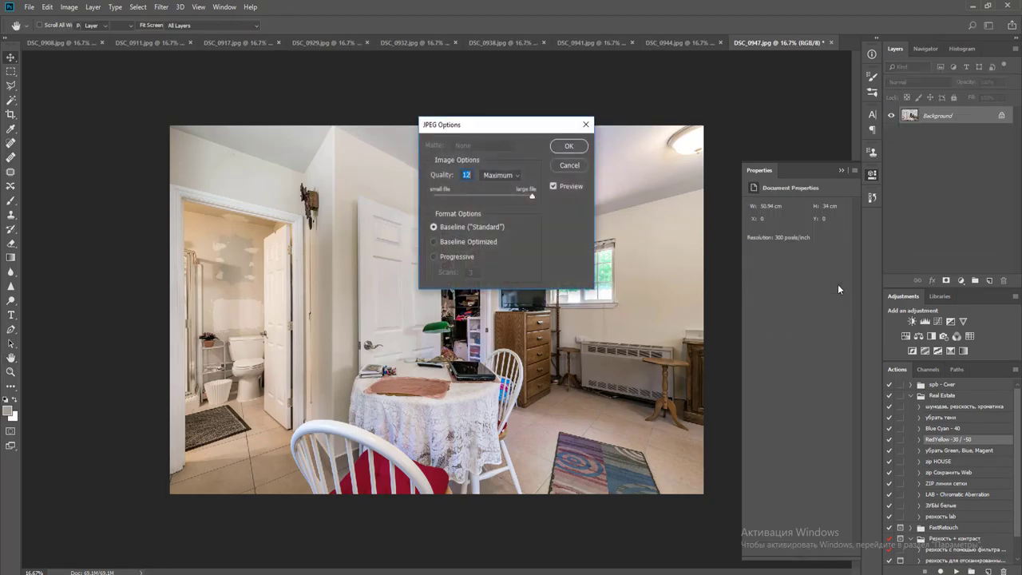
key(Return)
Neutralise the warm cast of DSC_0944.jpg with the "RedYellow -30 / -50" action, merging its layer at about 82% opacity
click(956, 572)
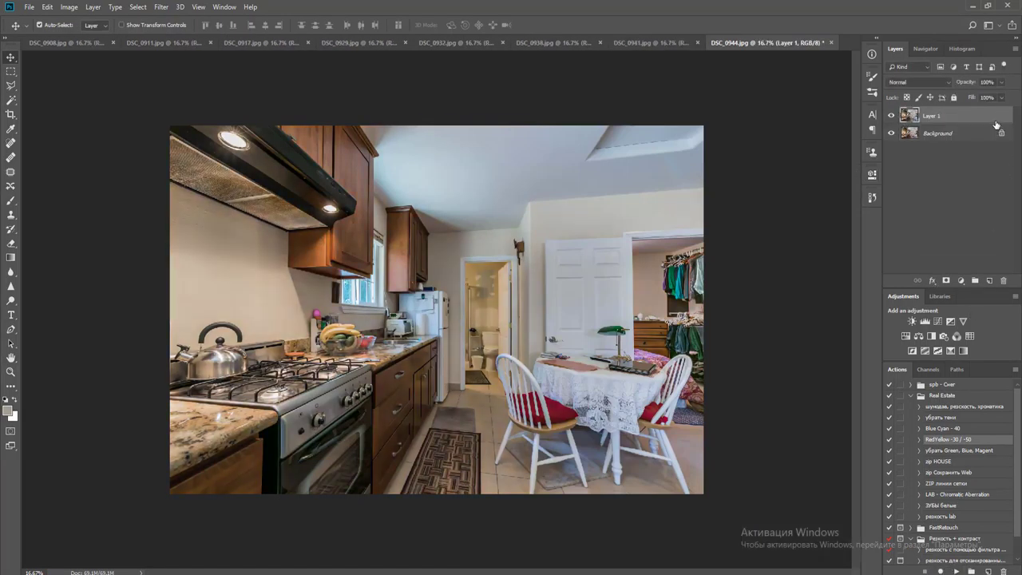
drag(1002, 82, 994, 96)
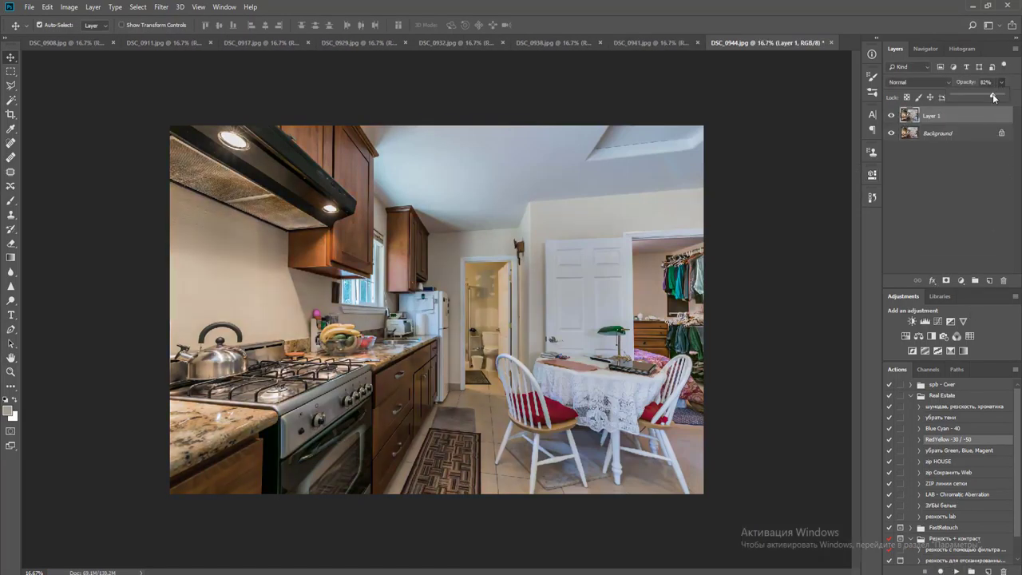
key(ctrl+e)
Reduce the blue cast on DSC_0944.jpg's ceiling by painting in the "Blue Cyan - 40" action's mask with a 2200 px white brush and merging it
click(942, 429)
click(957, 572)
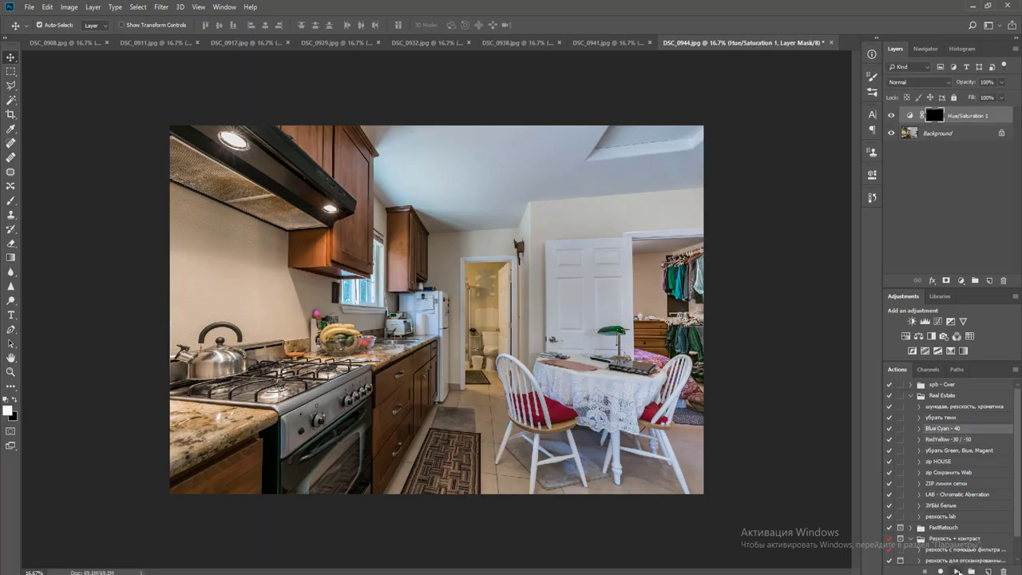
key(b)
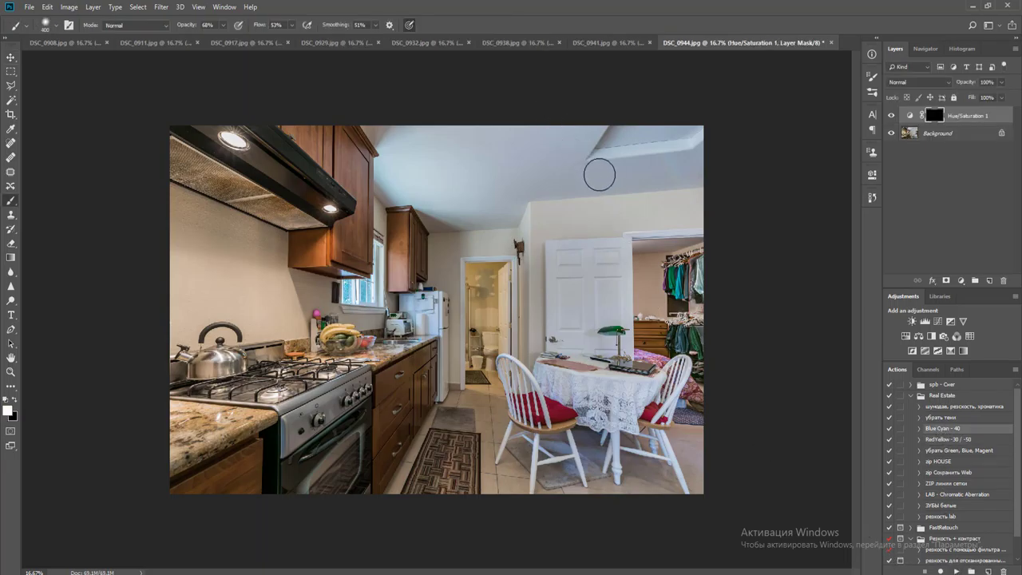
key(])
key(])
key(])
key(])
key(])
key(])
key(])
key(])
key(])
key(])
key(])
key(])
key(])
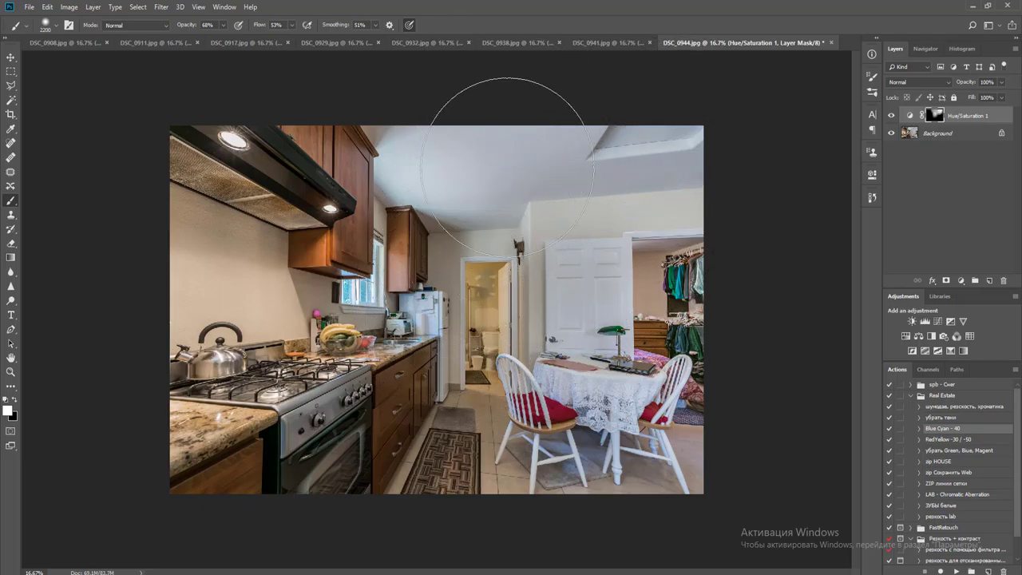
key(ctrl+e)
key(v)
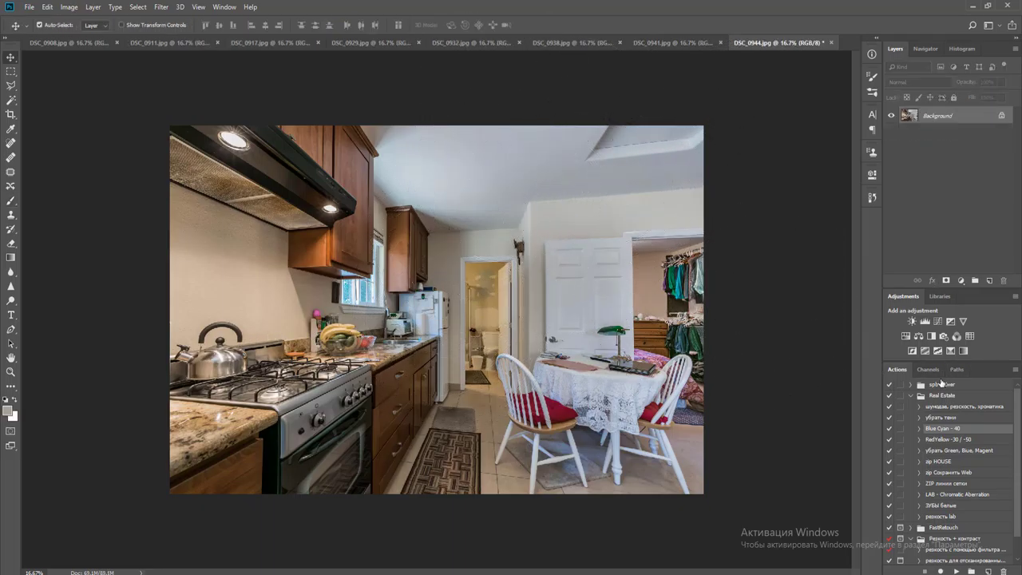
Brighten DSC_0944.jpg with a merged Levels adjustment lowering the white input, and close it, saving its changes
click(925, 321)
drag(846, 285, 837, 286)
key(ctrl+e)
key(ctrl+w)
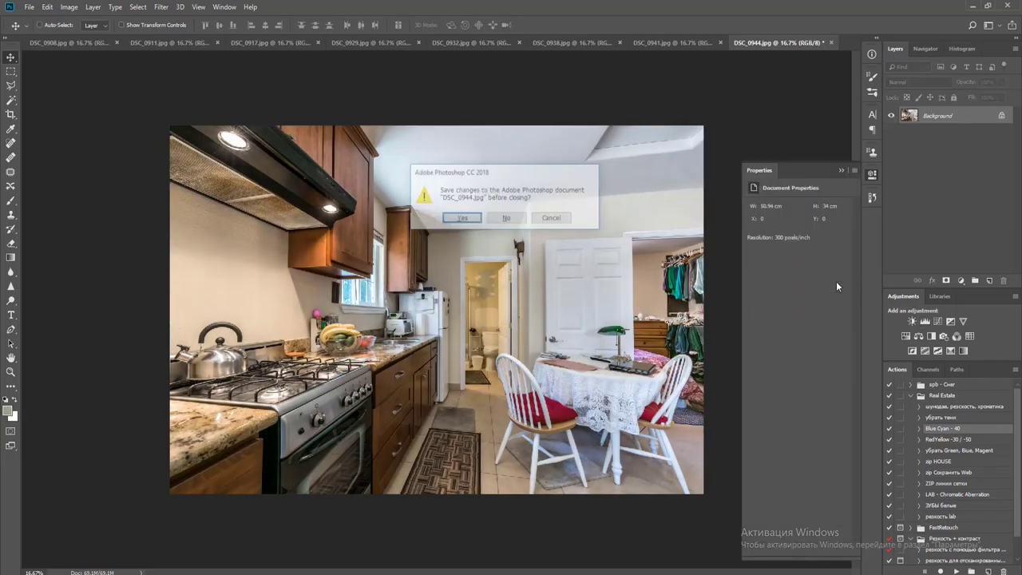
key(Return)
key(Return)
key(ctrl+w)
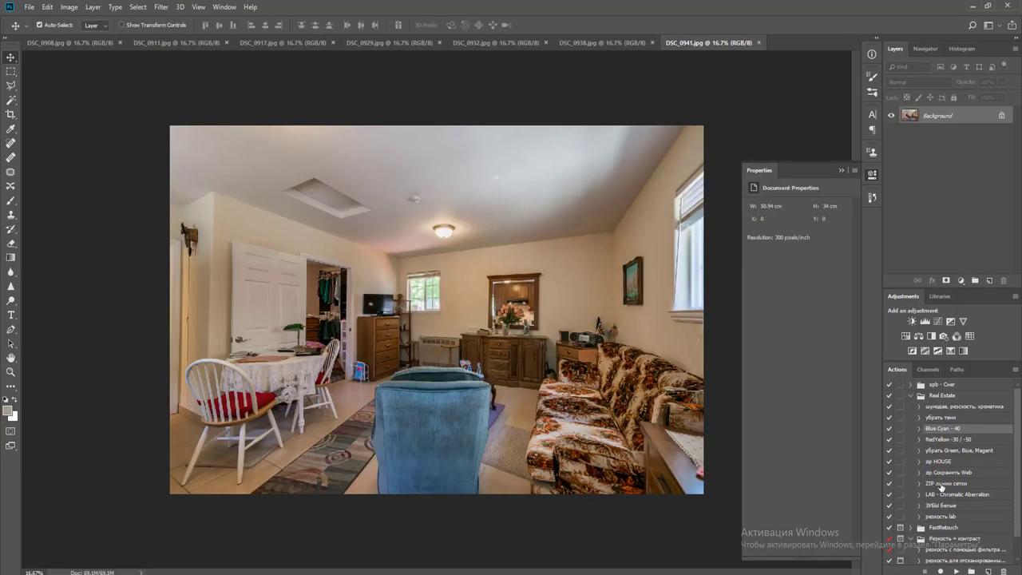
Neutralise the warm cast of DSC_0941.jpg with the "RedYellow -30 / -50" action, adjusting its layer's opacity and merging it
click(959, 439)
click(957, 570)
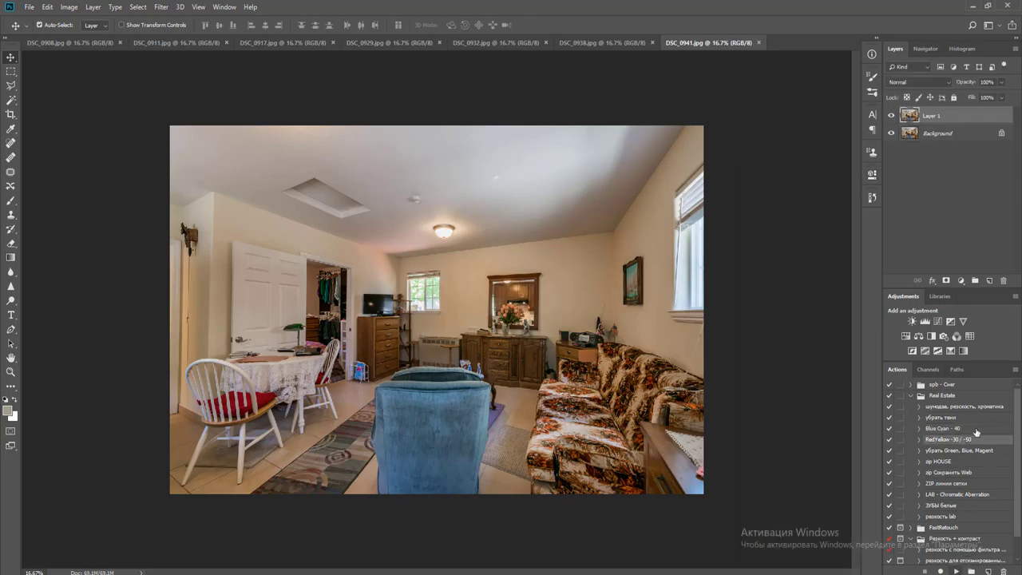
click(1004, 83)
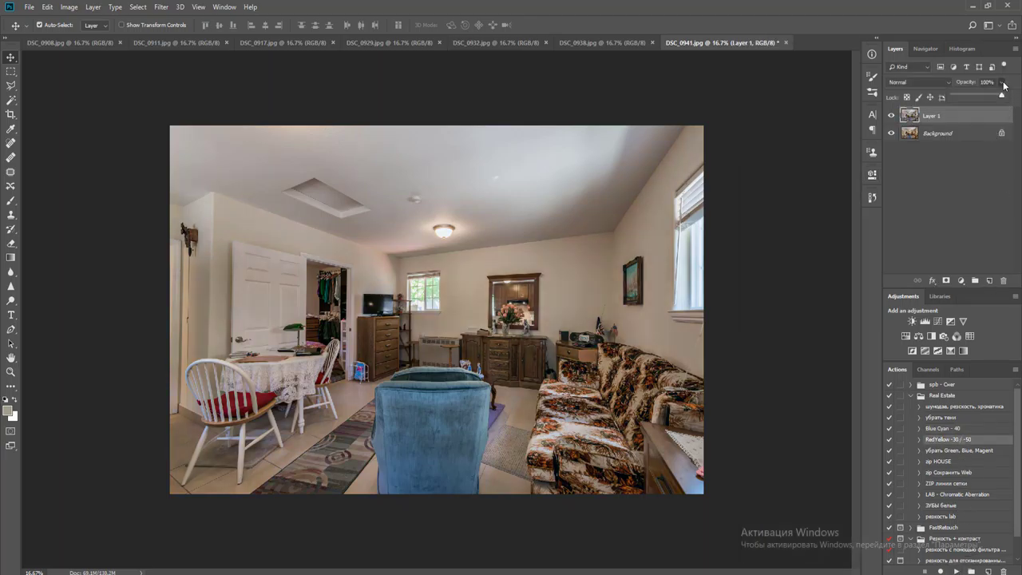
key(ctrl+e)
Brighten DSC_0941.jpg with a merged Curves adjustment raising input 116 to output 136, and close it, saving its changes
click(938, 321)
drag(807, 269, 803, 268)
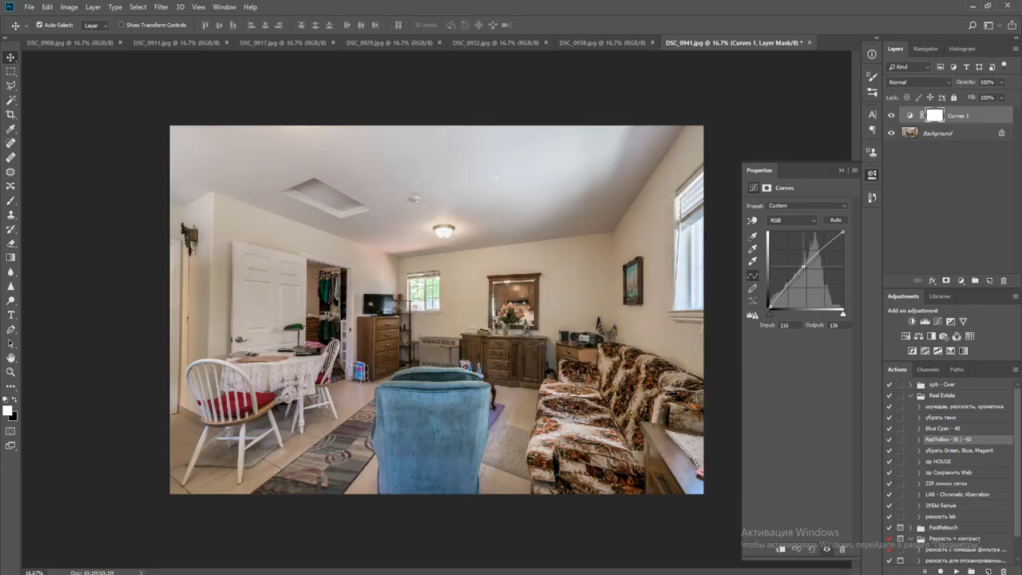
key(ctrl+e)
key(ctrl+w)
key(Return)
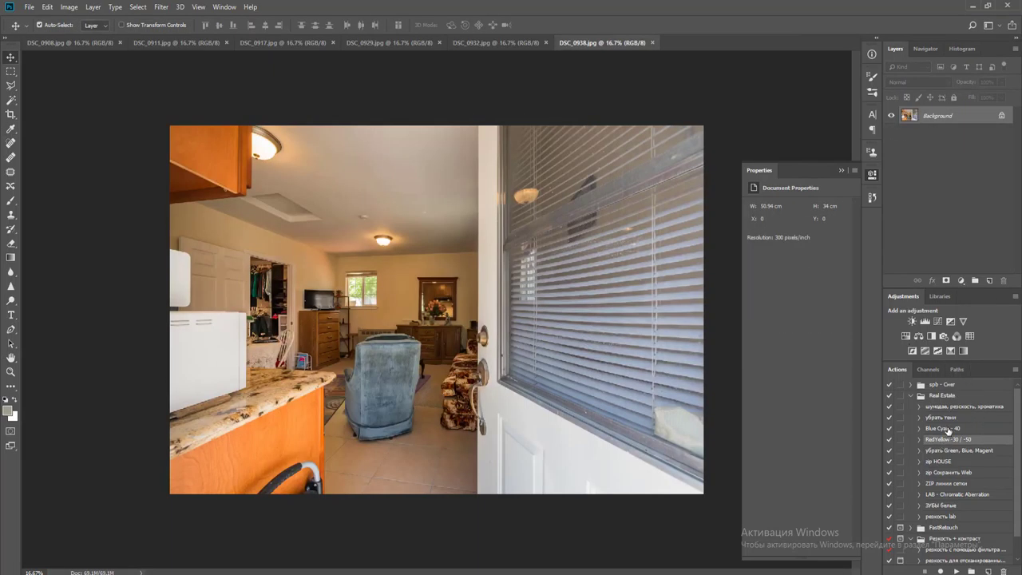
Lighten the shadows of DSC_0938.jpg by running the "убрать тени" action
click(943, 418)
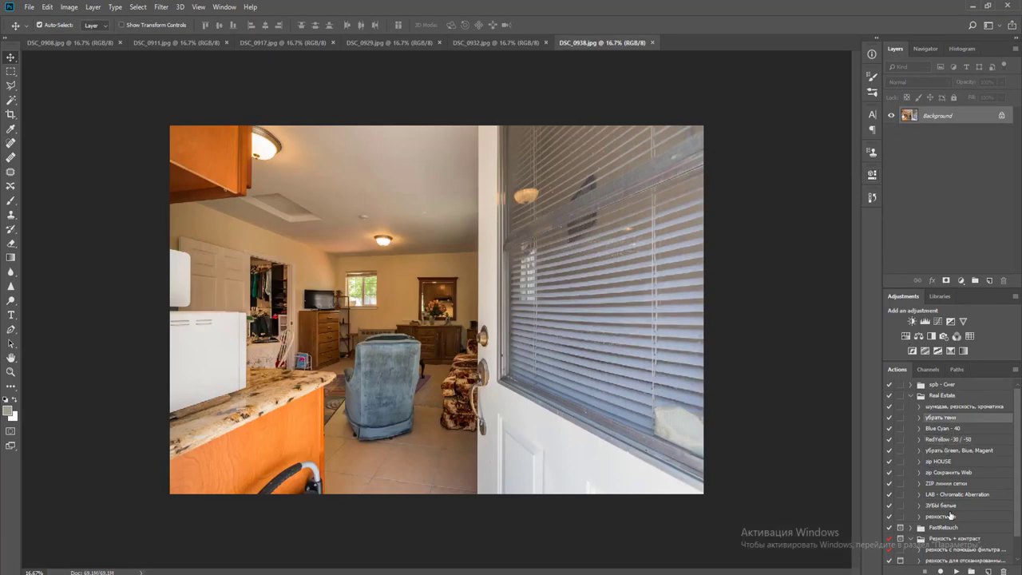
click(957, 572)
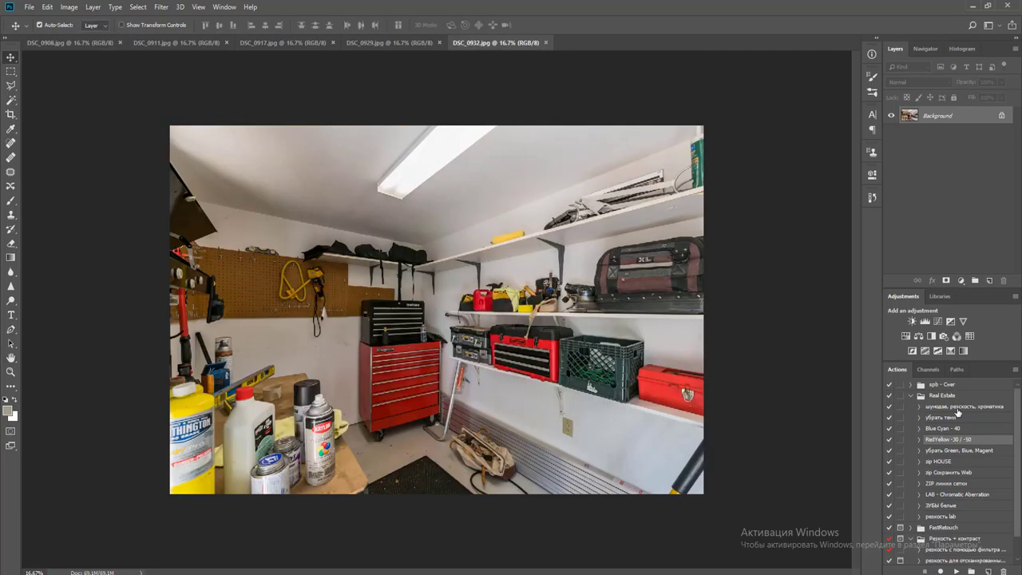
Brighten DSC_0932.jpg with a merged Levels adjustment setting the white input to 225, and save and close the file
click(925, 321)
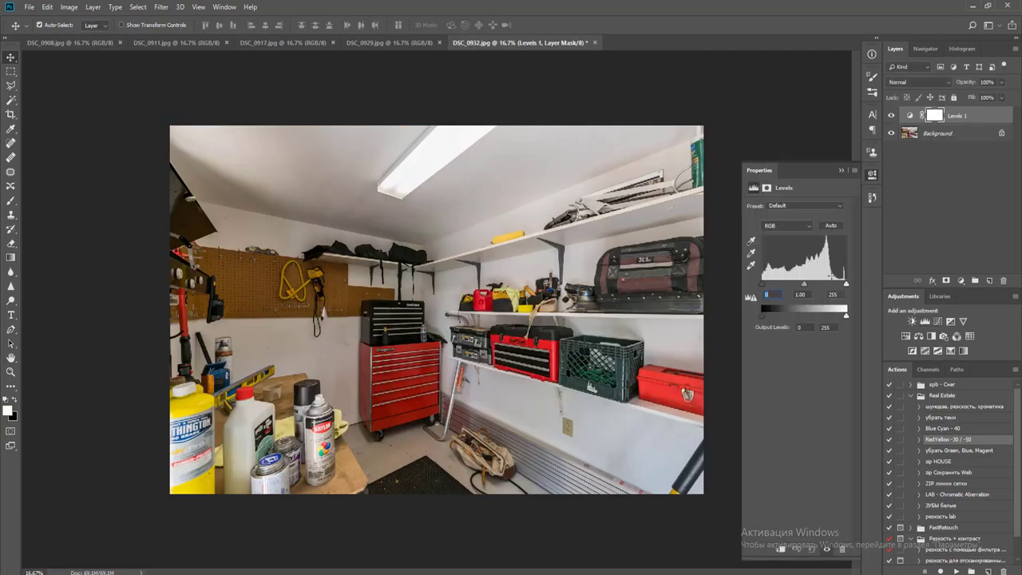
drag(848, 288, 837, 286)
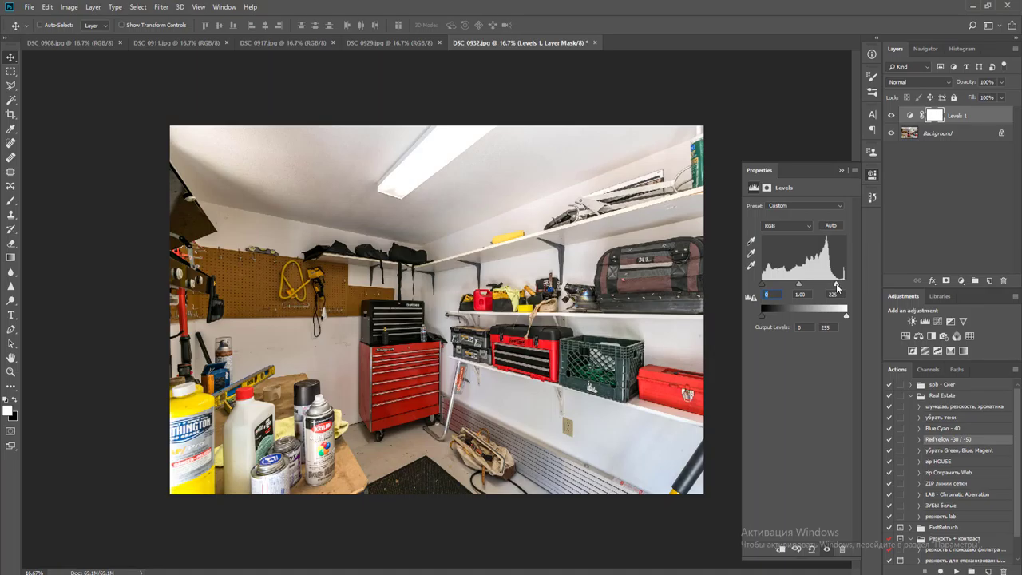
key(ctrl+e)
key(ctrl+s)
key(Return)
key(ctrl+w)
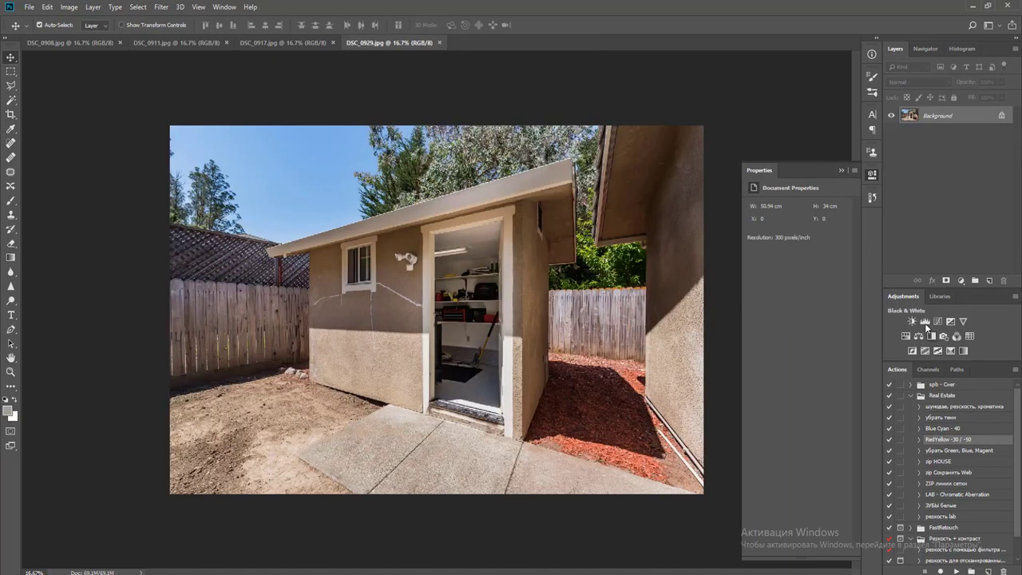
Brighten DSC_0929.jpg with a merged Levels adjustment lowering the white input
click(925, 322)
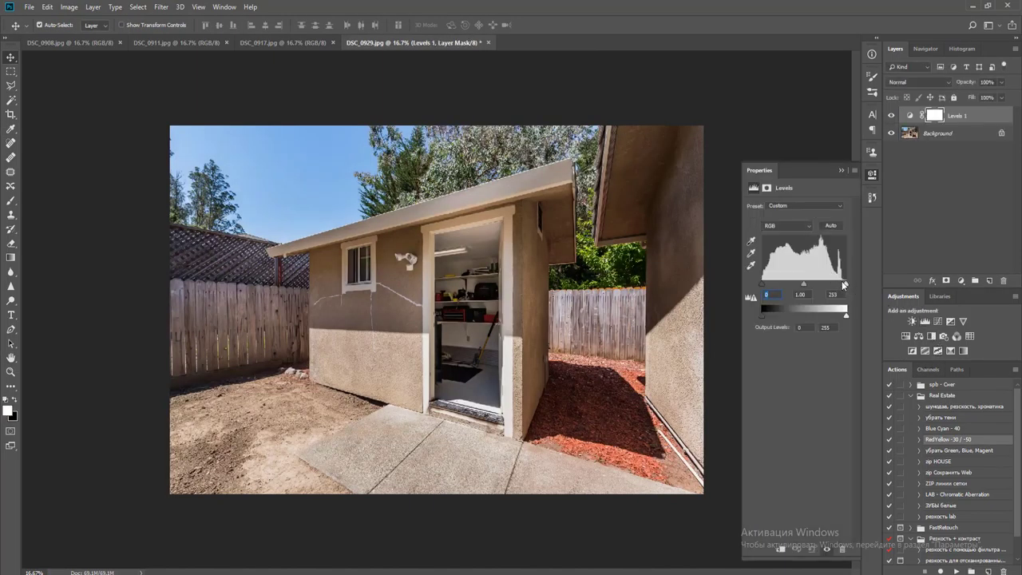
drag(844, 285, 837, 286)
key(ctrl+e)
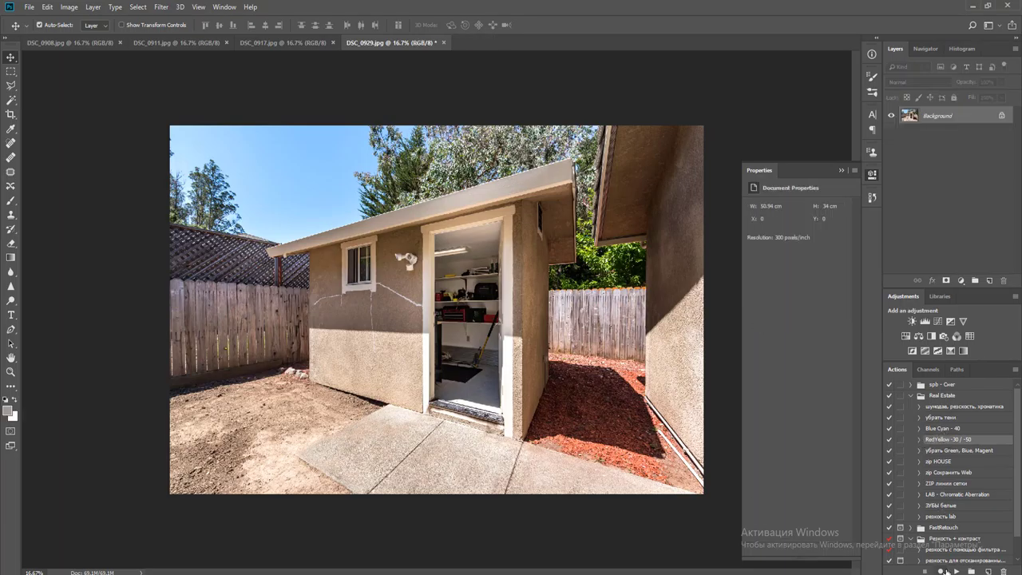
Merge DSC_0929.jpg's "RedYellow -30 / -50" layer at about 52% opacity, and save and close the file
click(1004, 83)
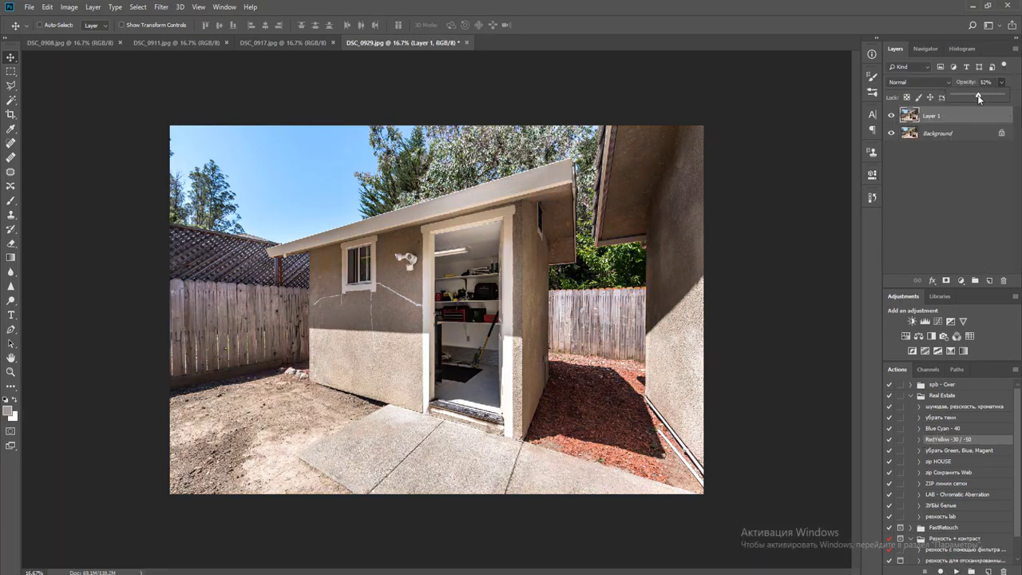
key(ctrl+e)
key(ctrl+s)
key(Return)
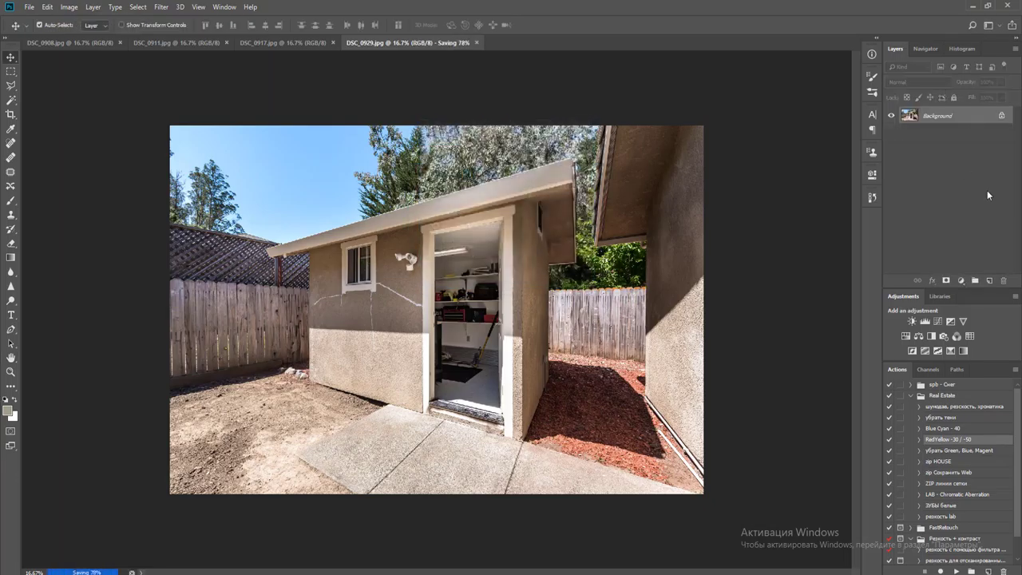
Brighten DSC_0917.jpg with a merged Levels adjustment setting the white input to 223, and save and close the file
click(925, 321)
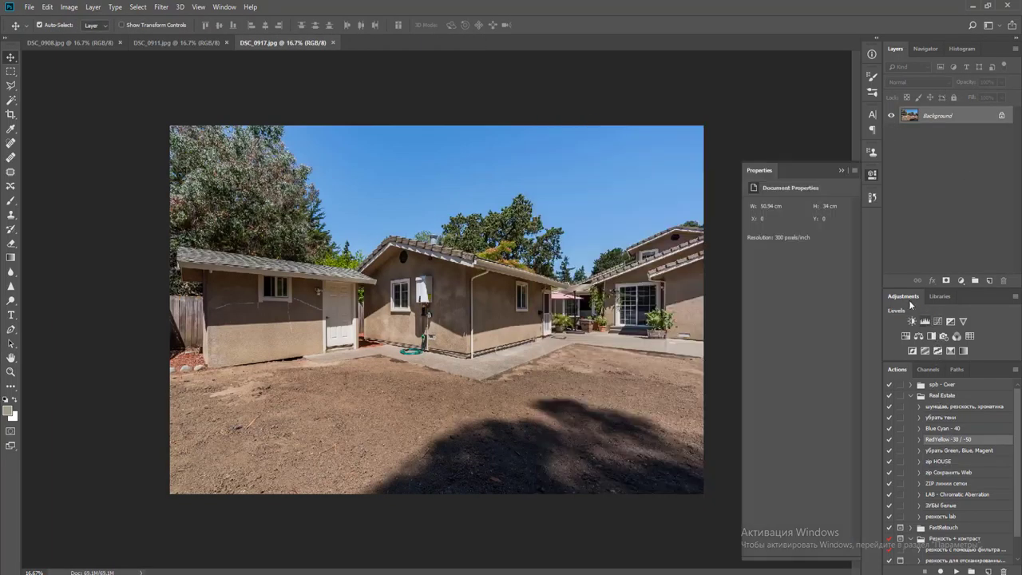
drag(847, 287, 837, 286)
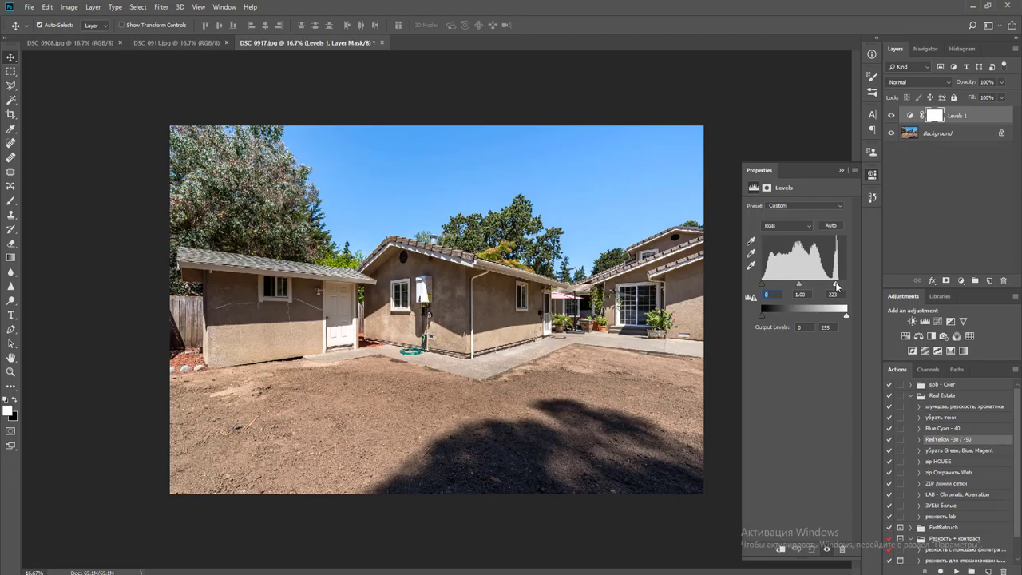
key(ctrl+e)
key(ctrl+s)
key(Return)
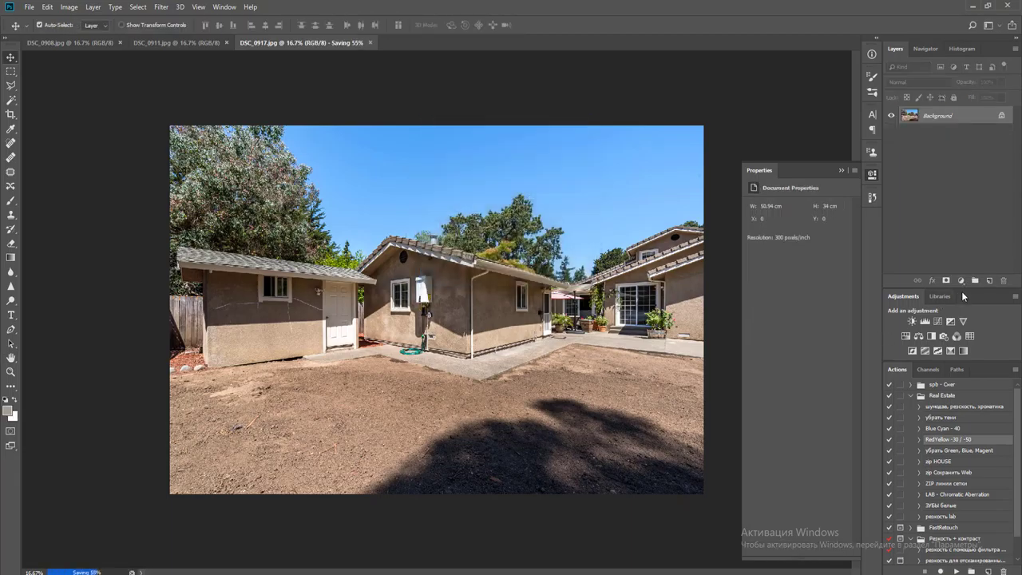
key(ctrl+w)
Brighten DSC_0911.jpg with a merged Levels adjustment lowering the white input, and save it at JPEG quality 12 (Maximum) and close it
click(924, 321)
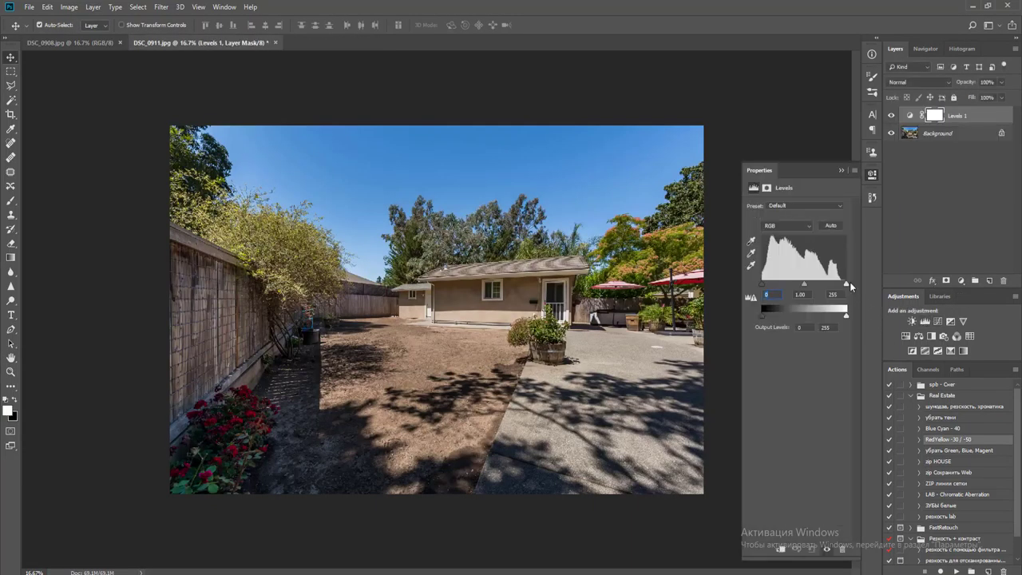
drag(847, 285, 839, 285)
key(ctrl+shift+e)
key(ctrl+s)
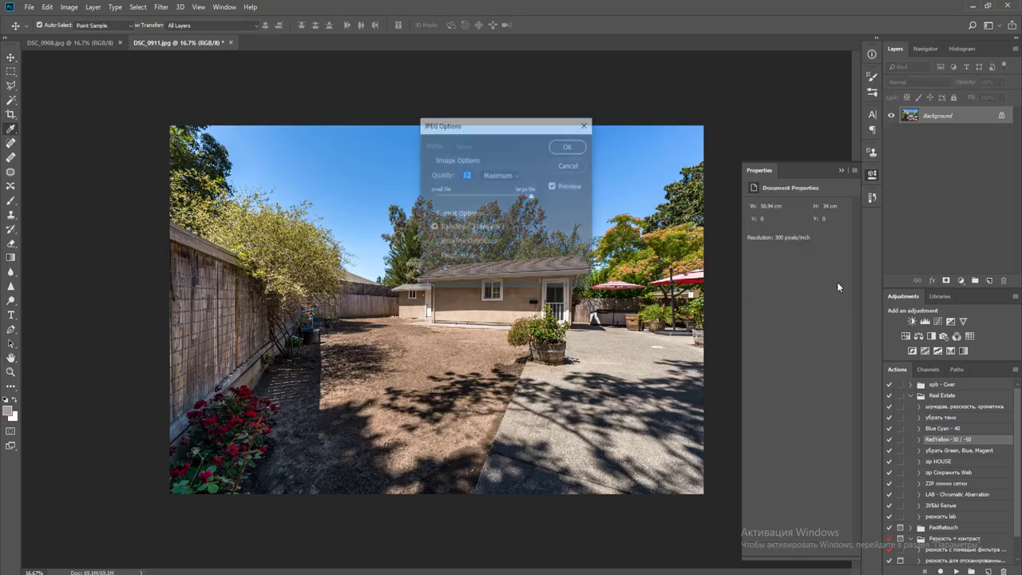
key(Return)
key(ctrl+w)
Brighten DSC_0908.jpg with a merged Levels adjustment setting the white input to 228, and save and close the file
click(918, 318)
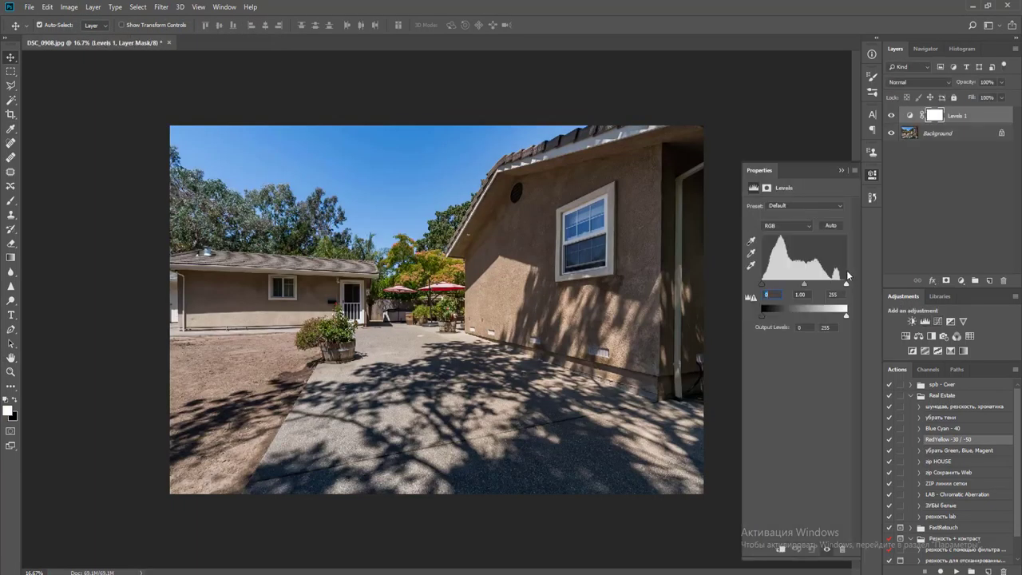
drag(848, 283, 838, 283)
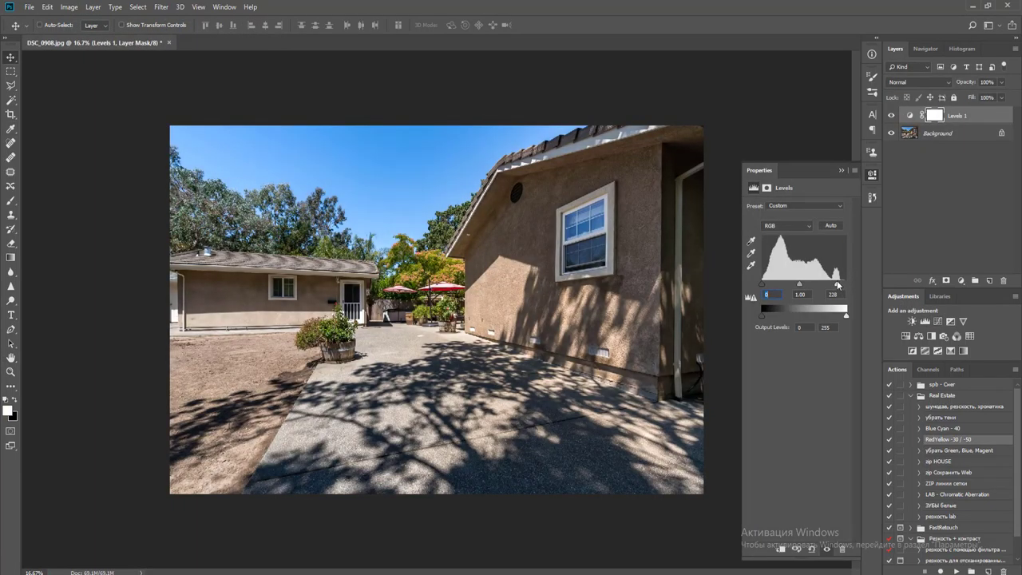
key(ctrl+shift+e)
key(ctrl+s)
key(Return)
key(ctrl+w)
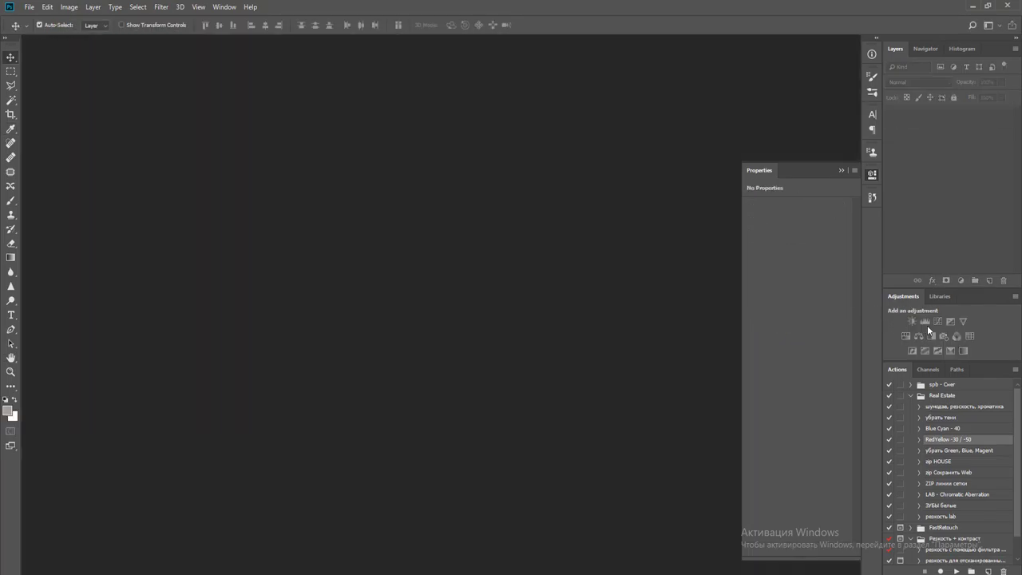